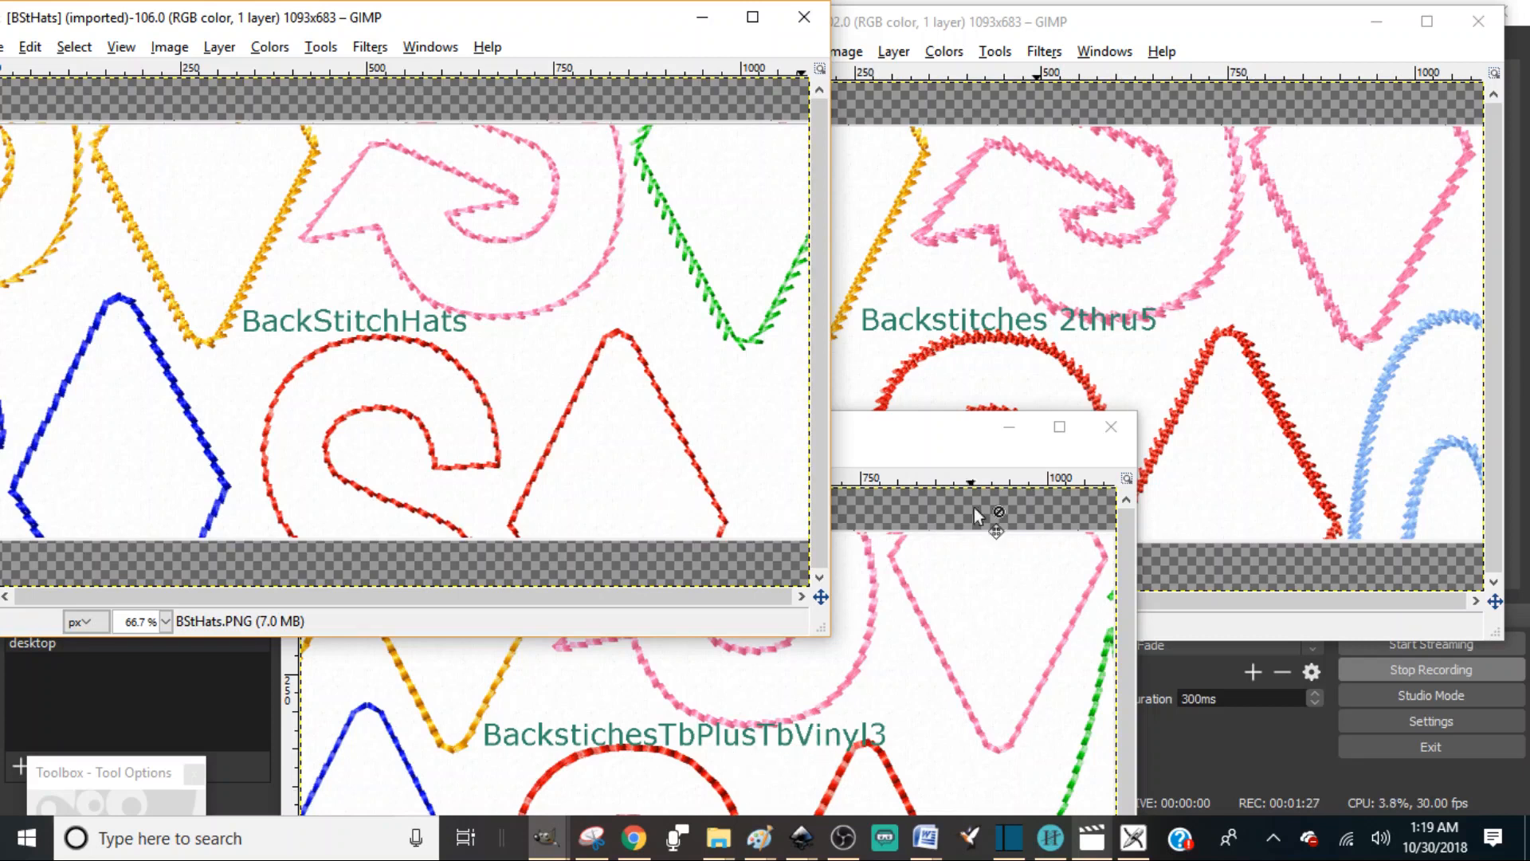
# Reposition the BStTbPlusTbVinyl3 image window below the two other backstitch preview windows for comparison.
pyautogui.moveTo(926, 450); pyautogui.dragTo(1028, 410)
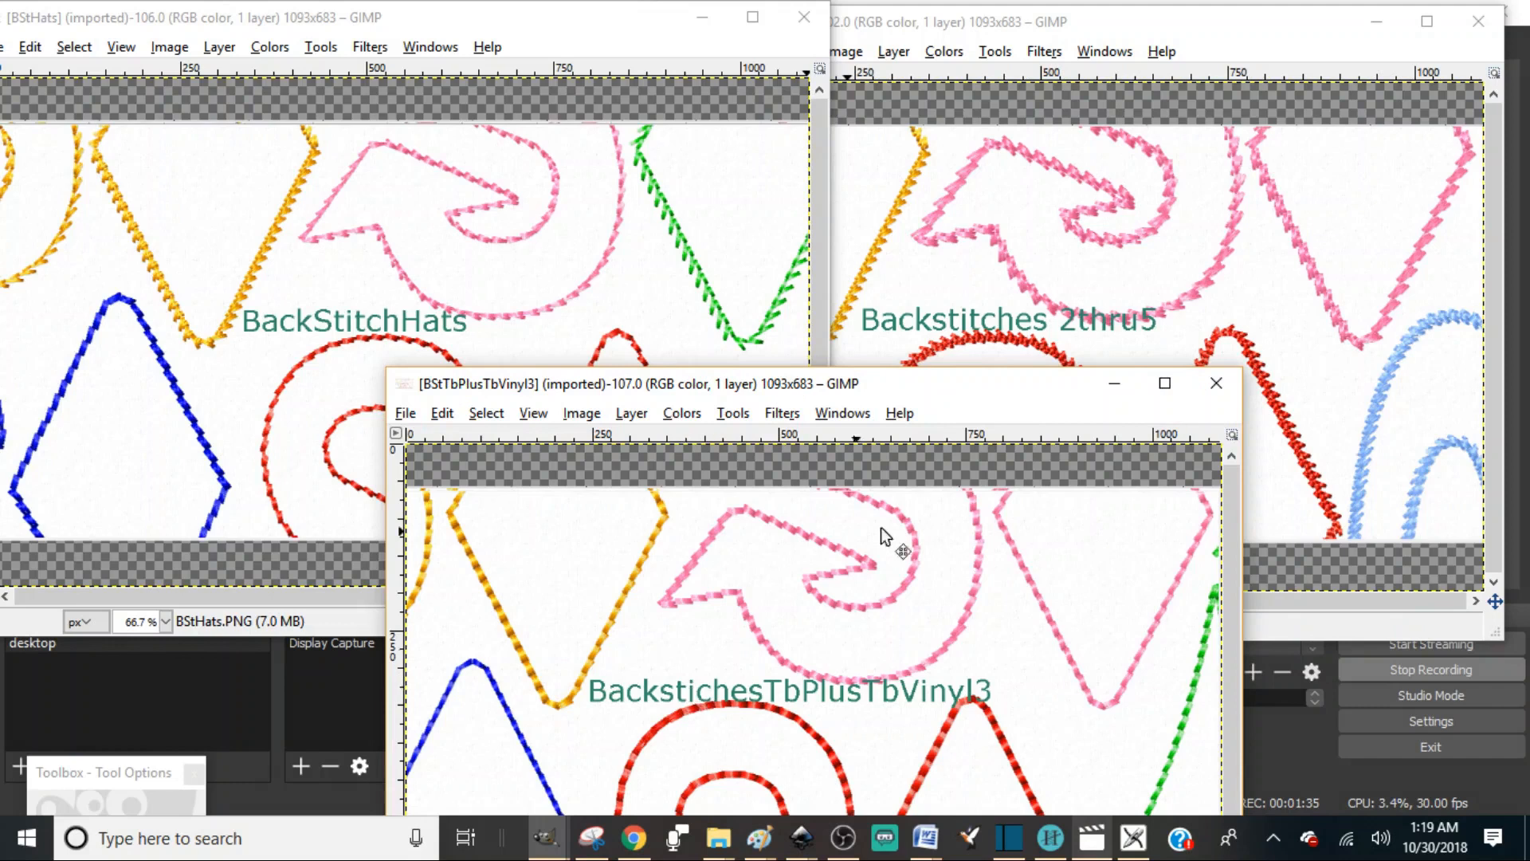
pyautogui.moveTo(1022, 405); pyautogui.dragTo(770, 447)
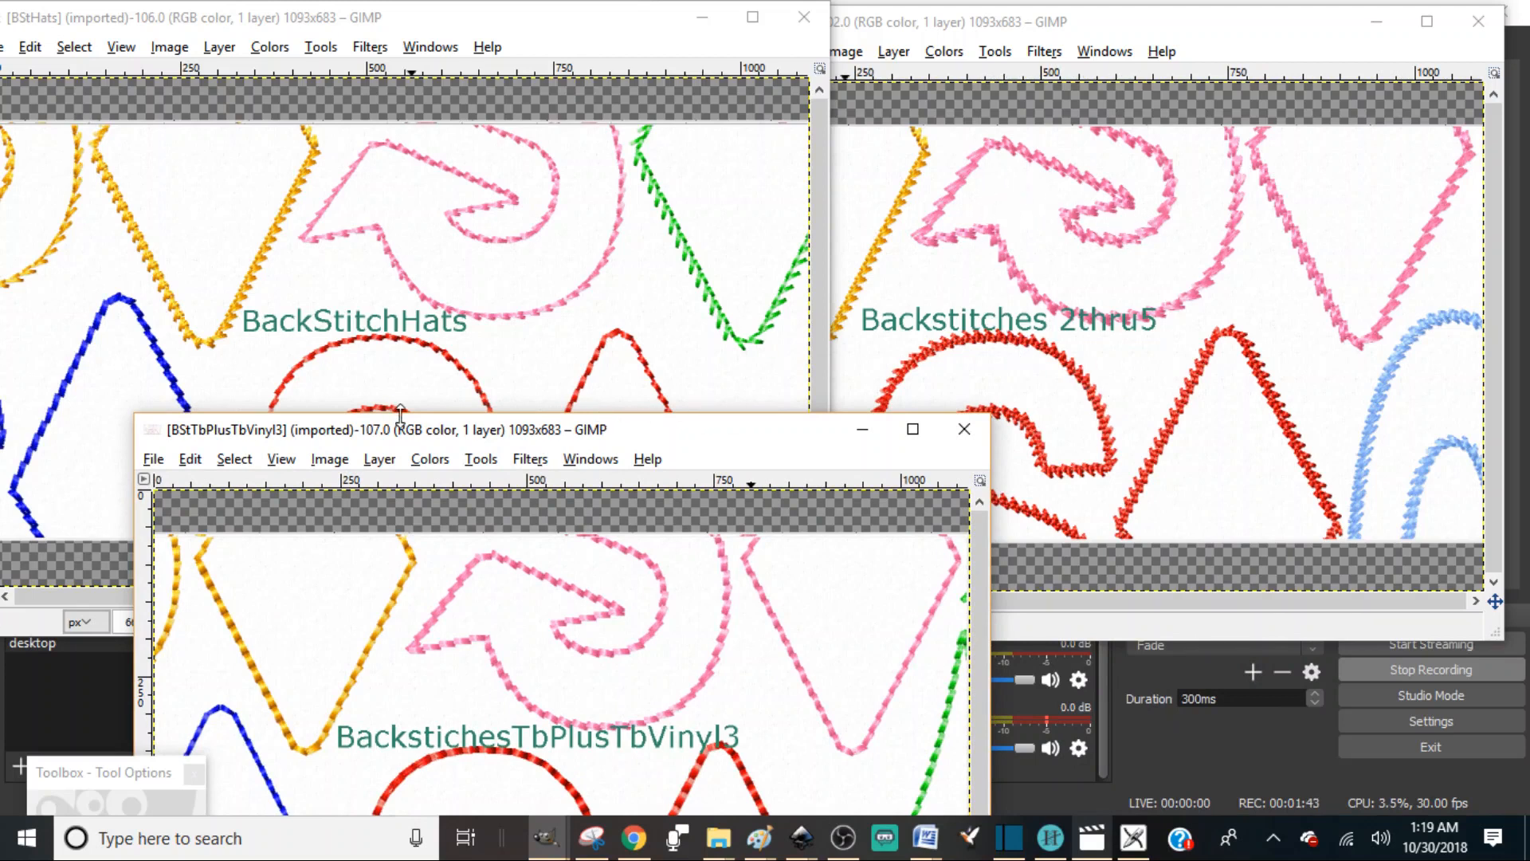
pyautogui.moveTo(441, 444); pyautogui.dragTo(639, 453)
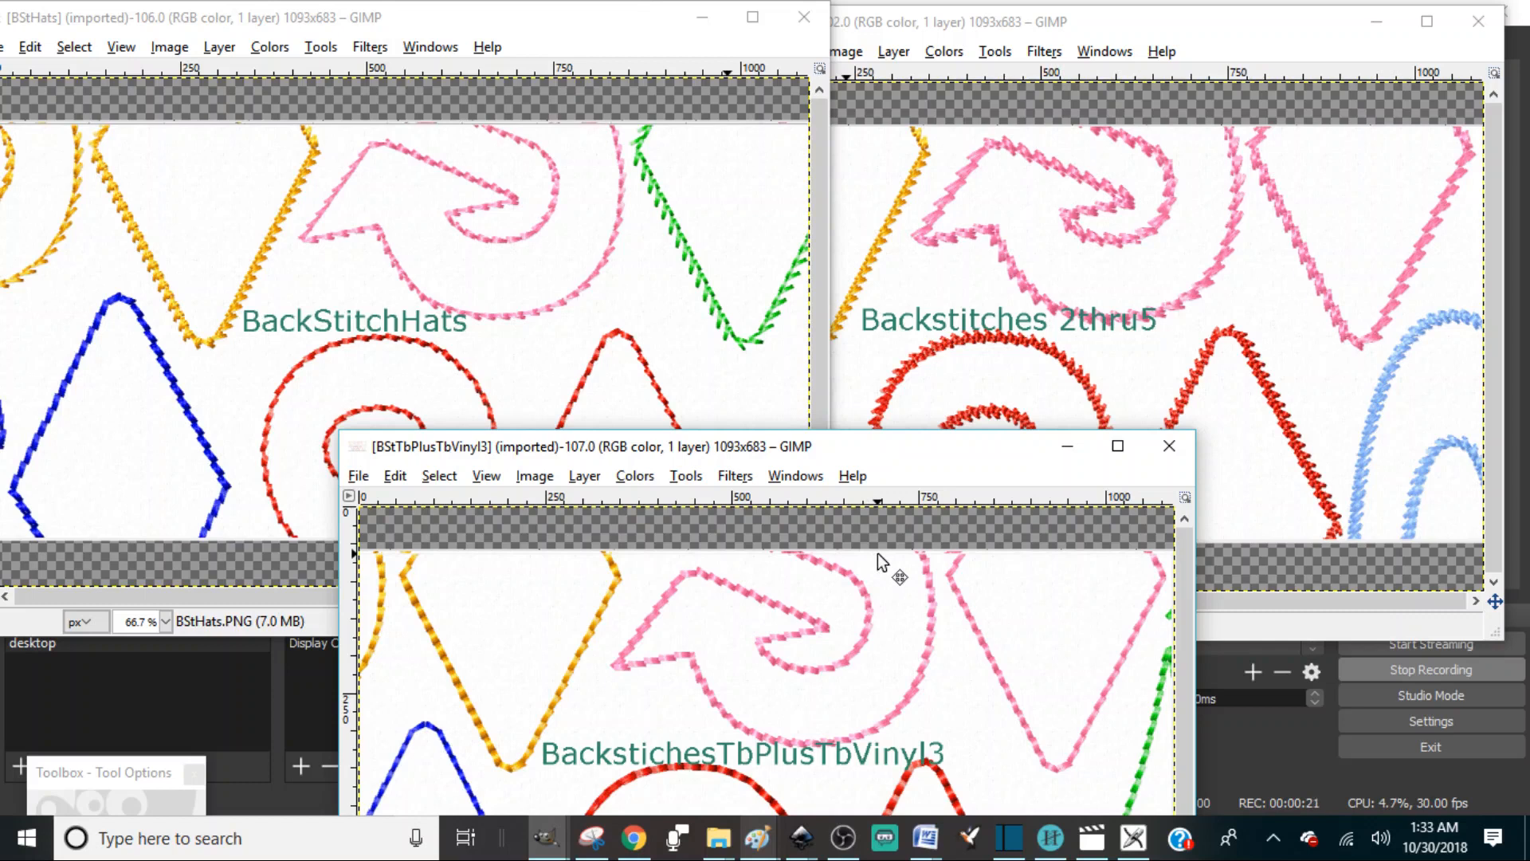
# Switch to Chrome and add the BackStitch Outlines product on wequiltstudio.com to the cart.
pyautogui.click(635, 849)
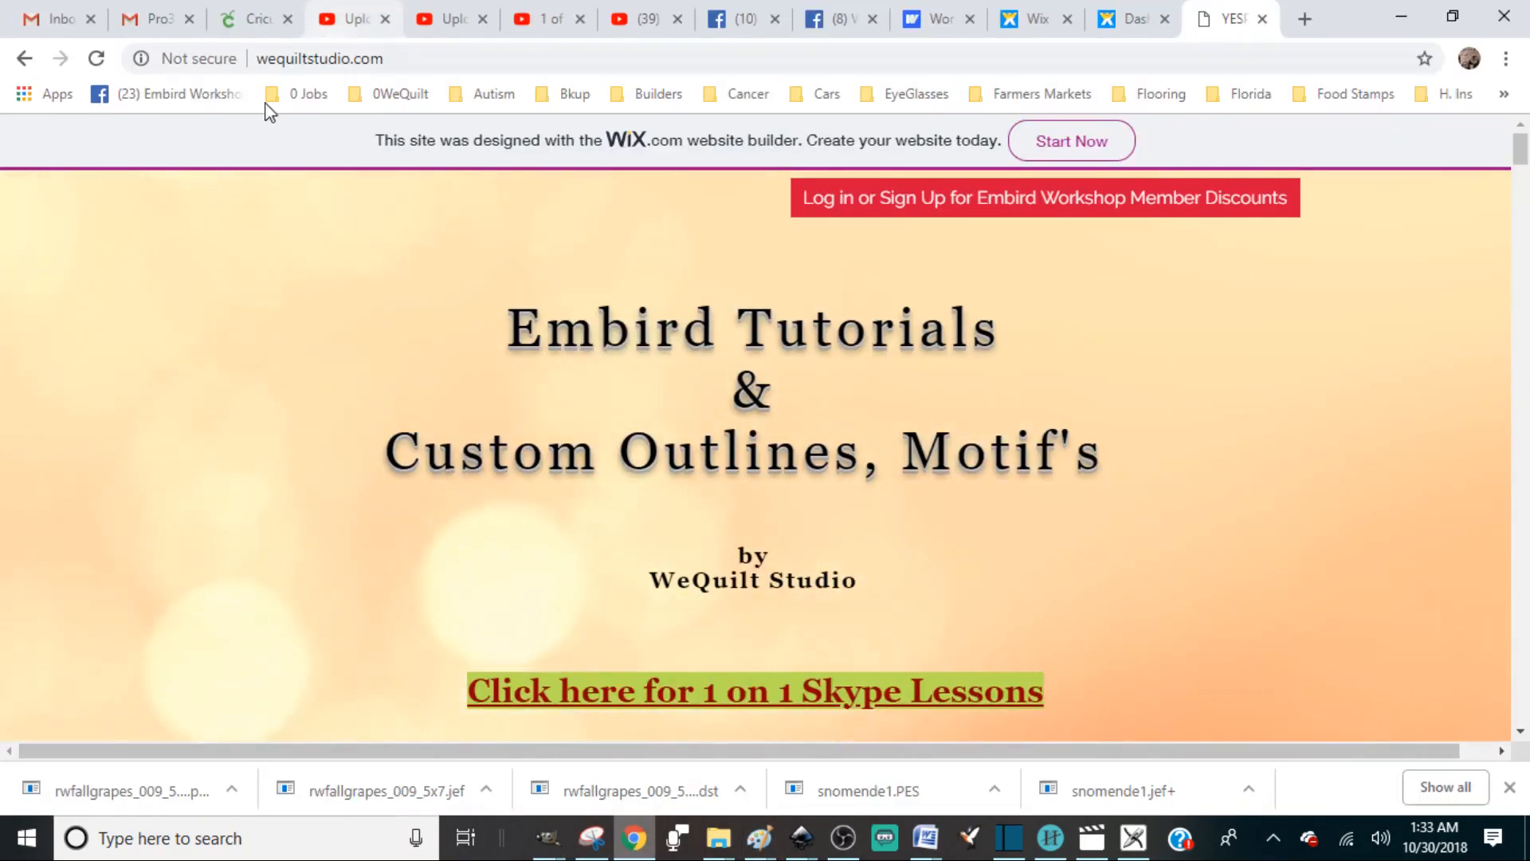
pyautogui.moveTo(1522, 155); pyautogui.dragTo(1523, 247)
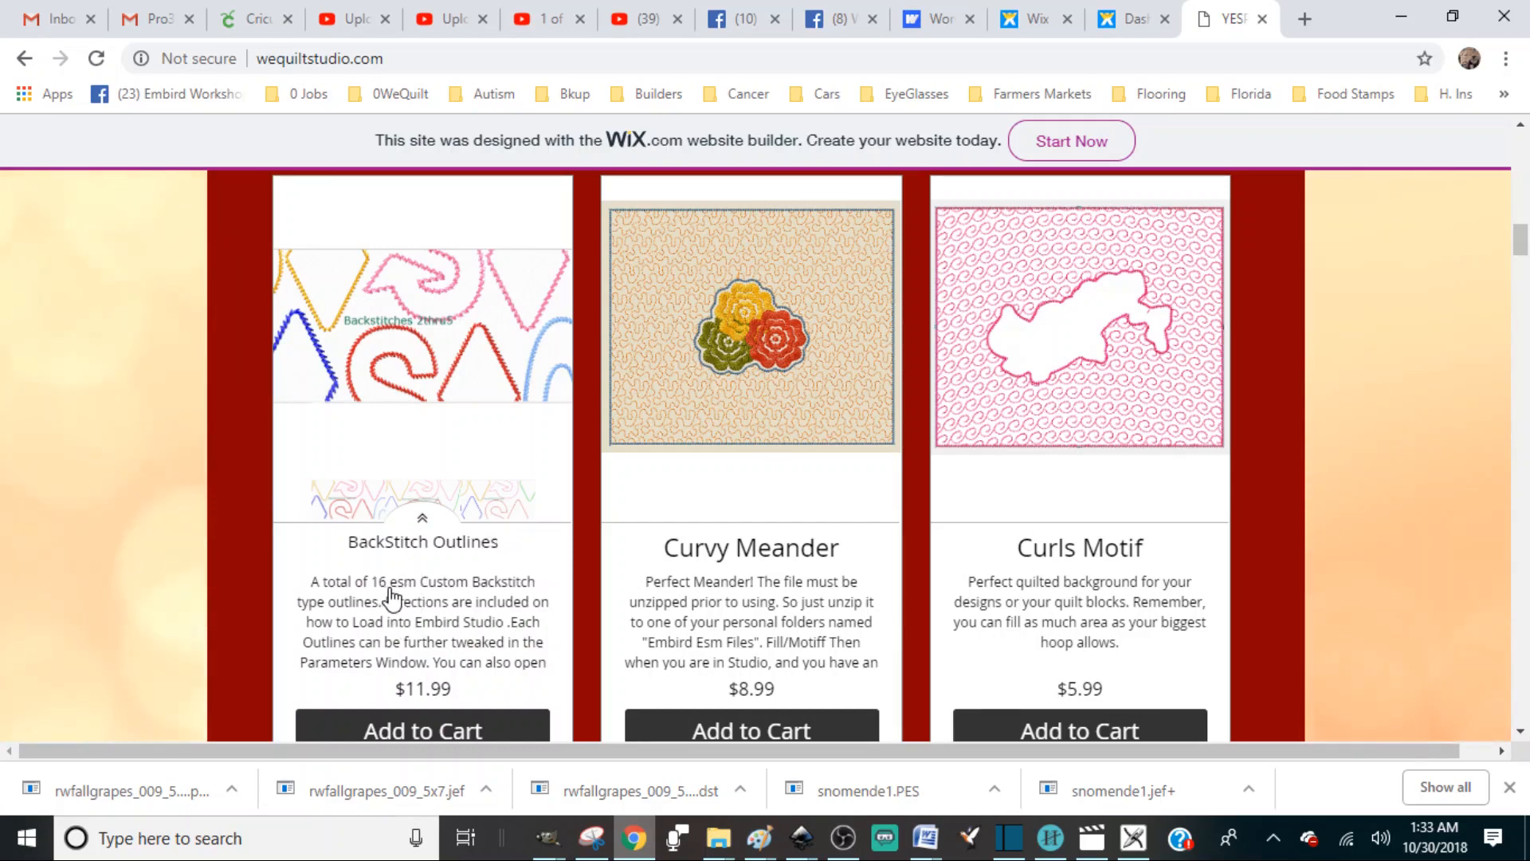
pyautogui.moveTo(1518, 238); pyautogui.dragTo(1518, 243)
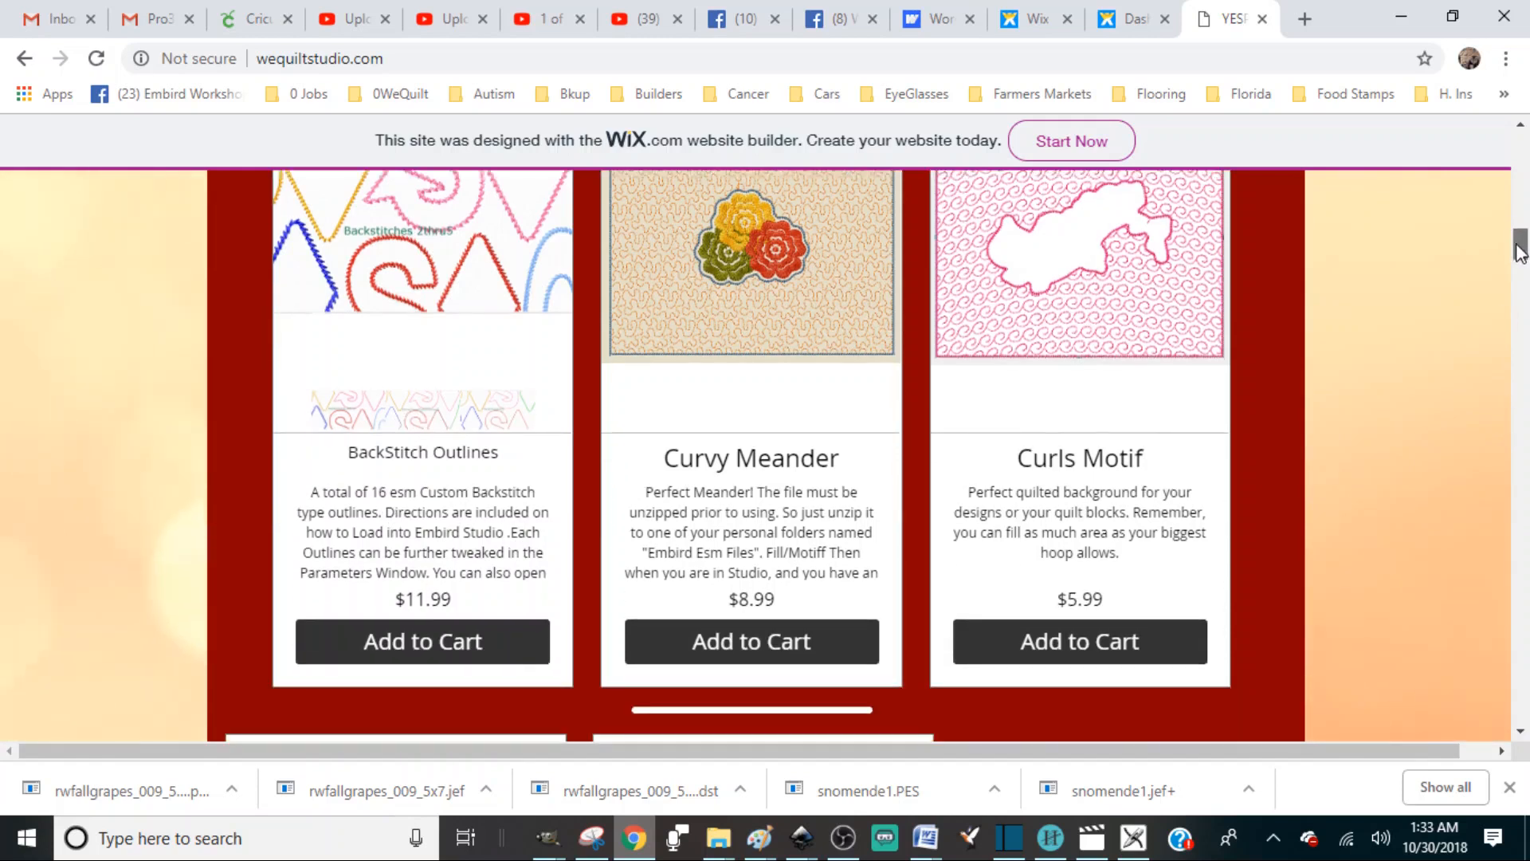
pyautogui.click(413, 644)
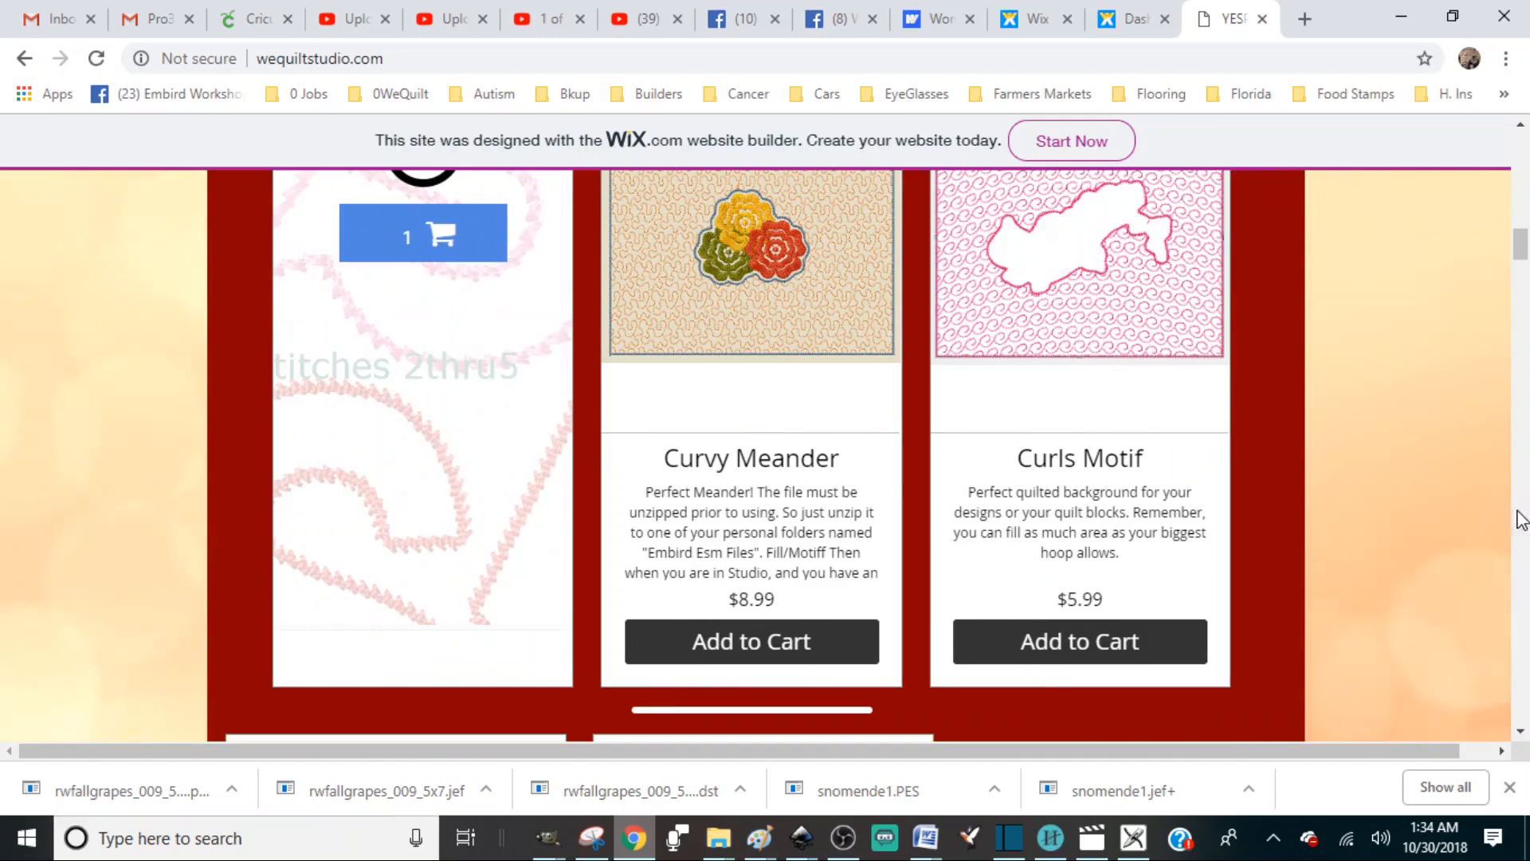
# View the cart's order summary for BackStitch Outlines, and close it along with the Avast advertisement.
pyautogui.moveTo(1522, 247); pyautogui.dragTo(1523, 235)
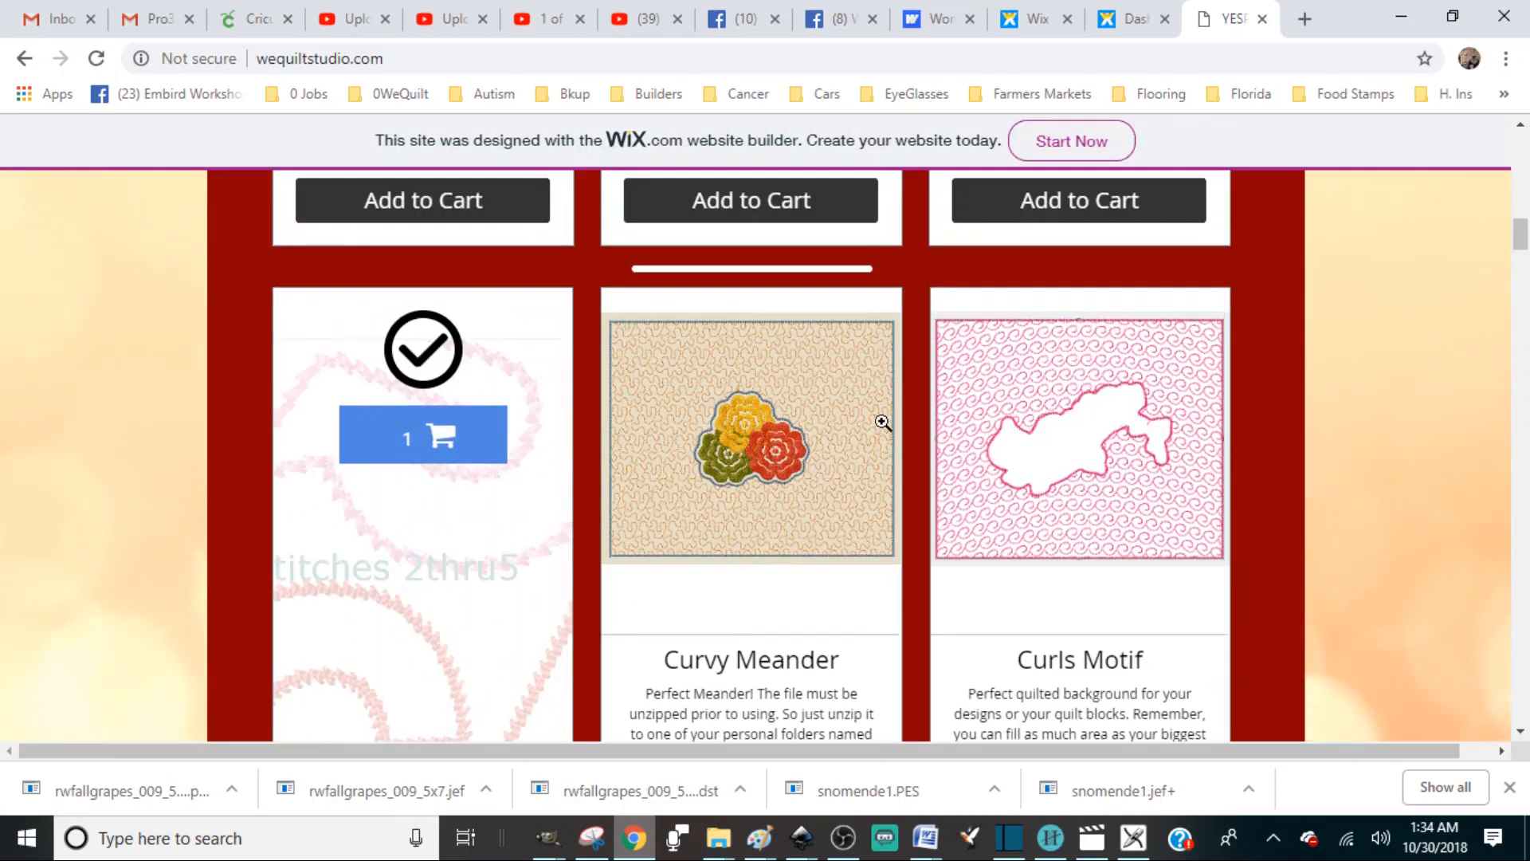
pyautogui.click(444, 460)
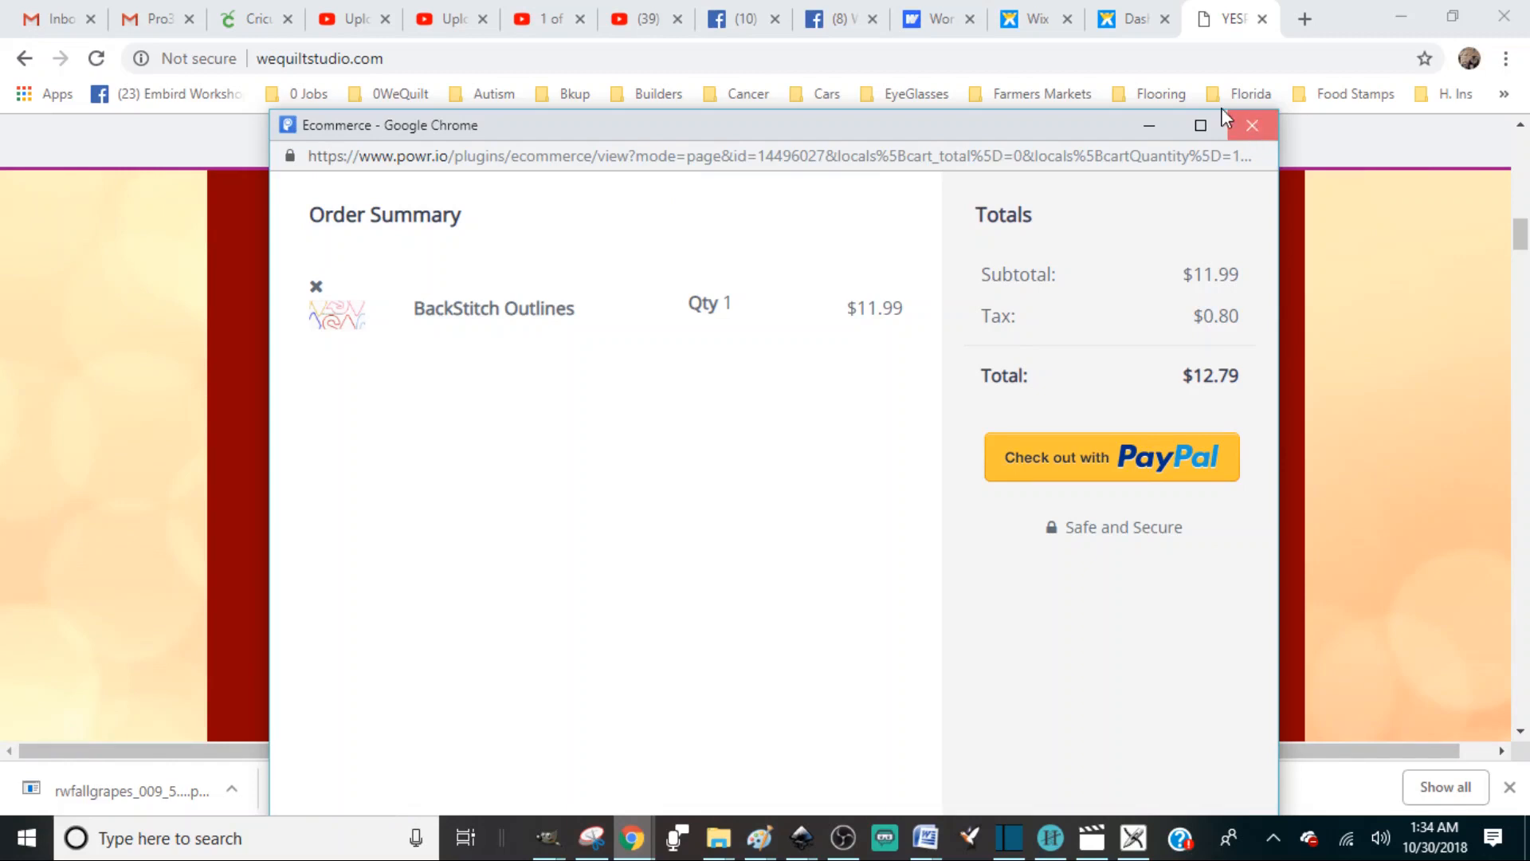
pyautogui.click(1252, 128)
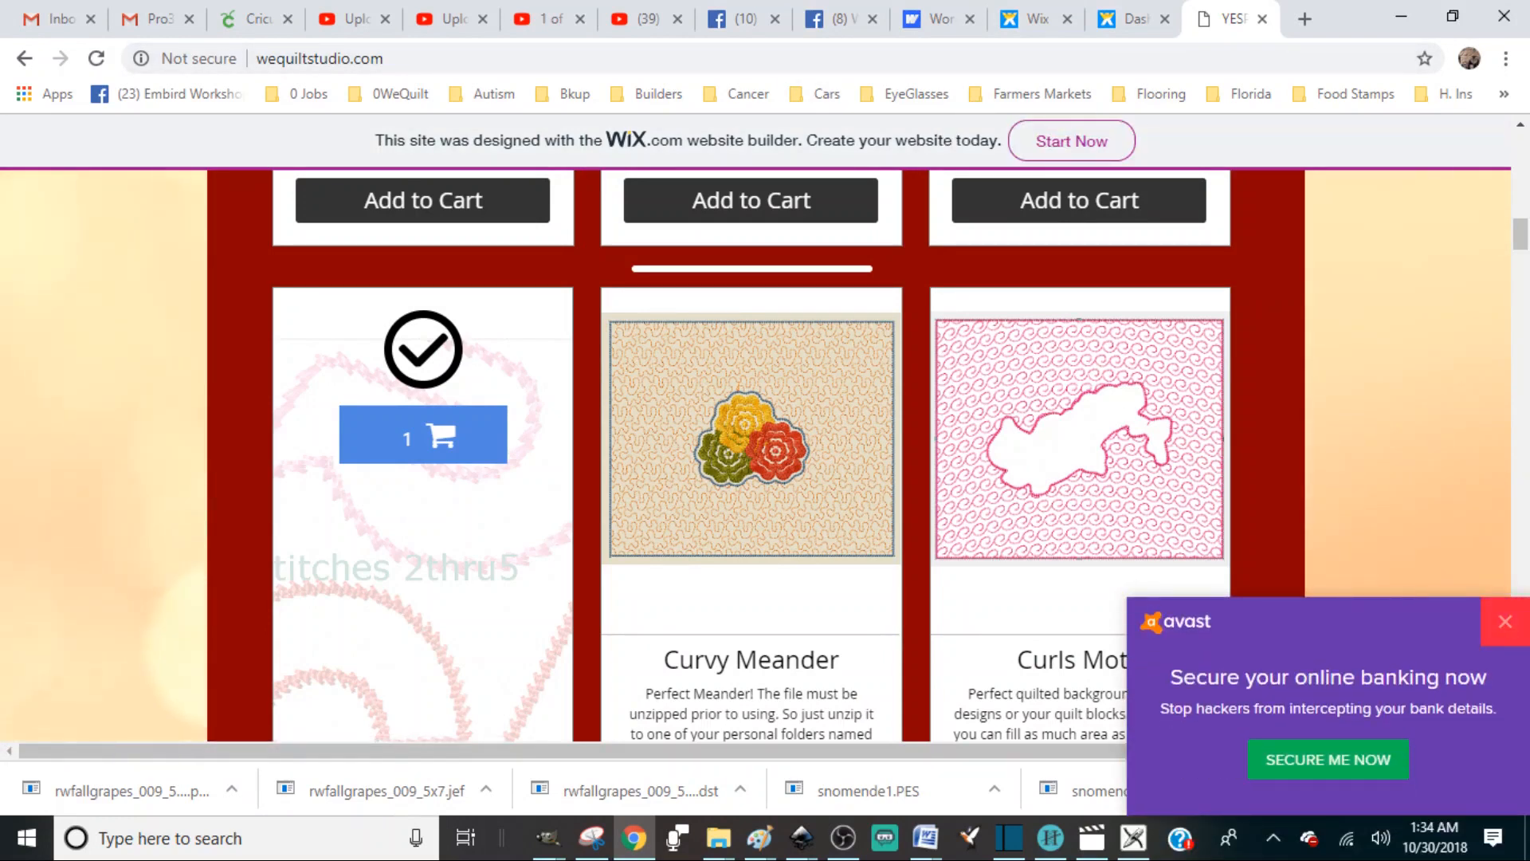
pyautogui.click(1505, 621)
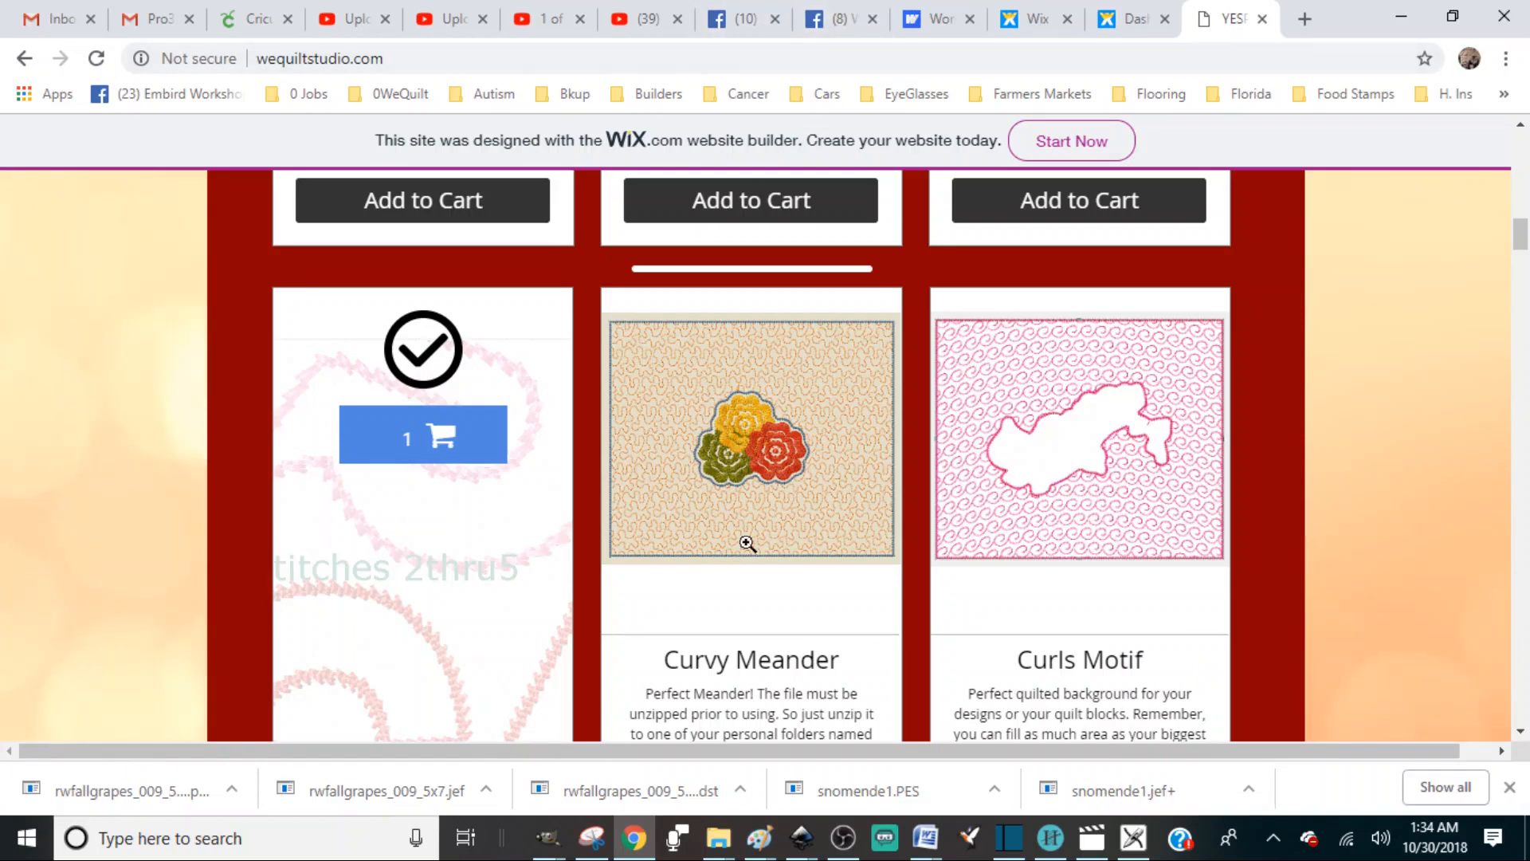
# Switch to File Explorer and open the BackstitchALL.zip archive in the Downloads folder.
pyautogui.moveTo(717, 837)
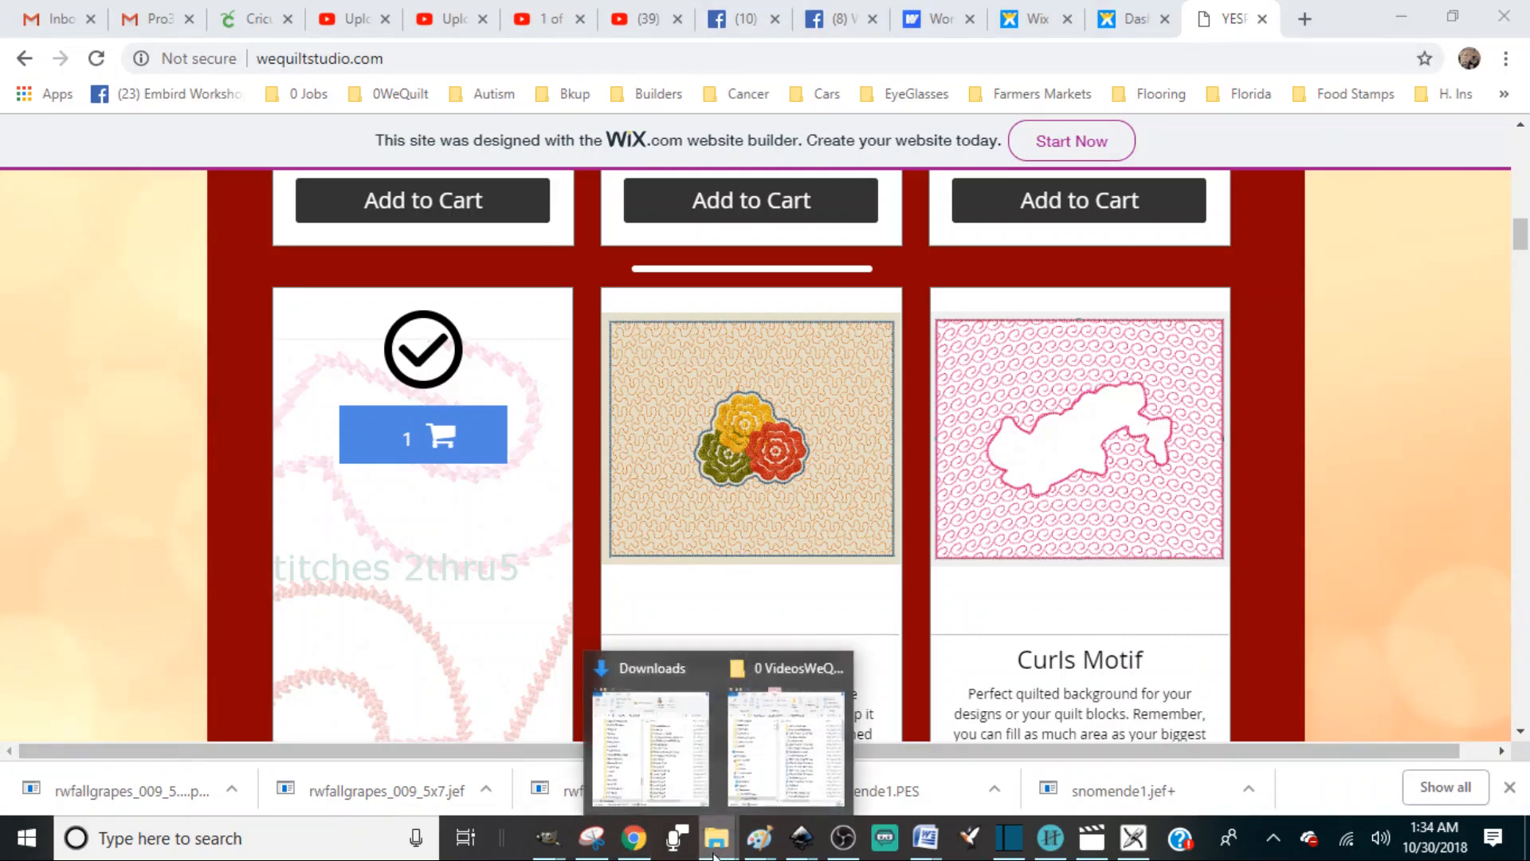
pyautogui.click(780, 682)
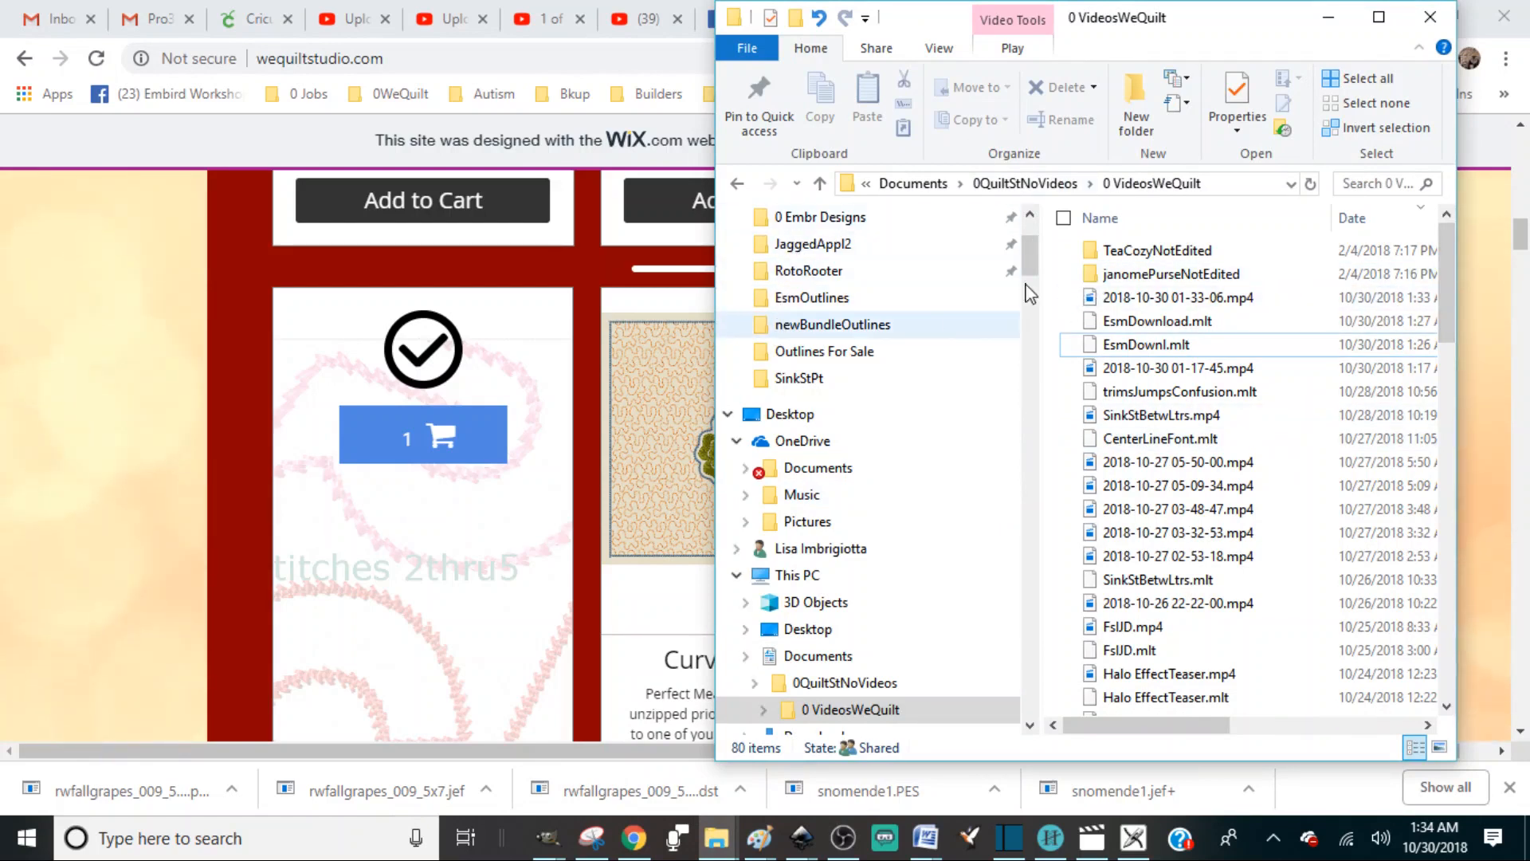
pyautogui.scroll(3, 1028, 263)
pyautogui.click(818, 284)
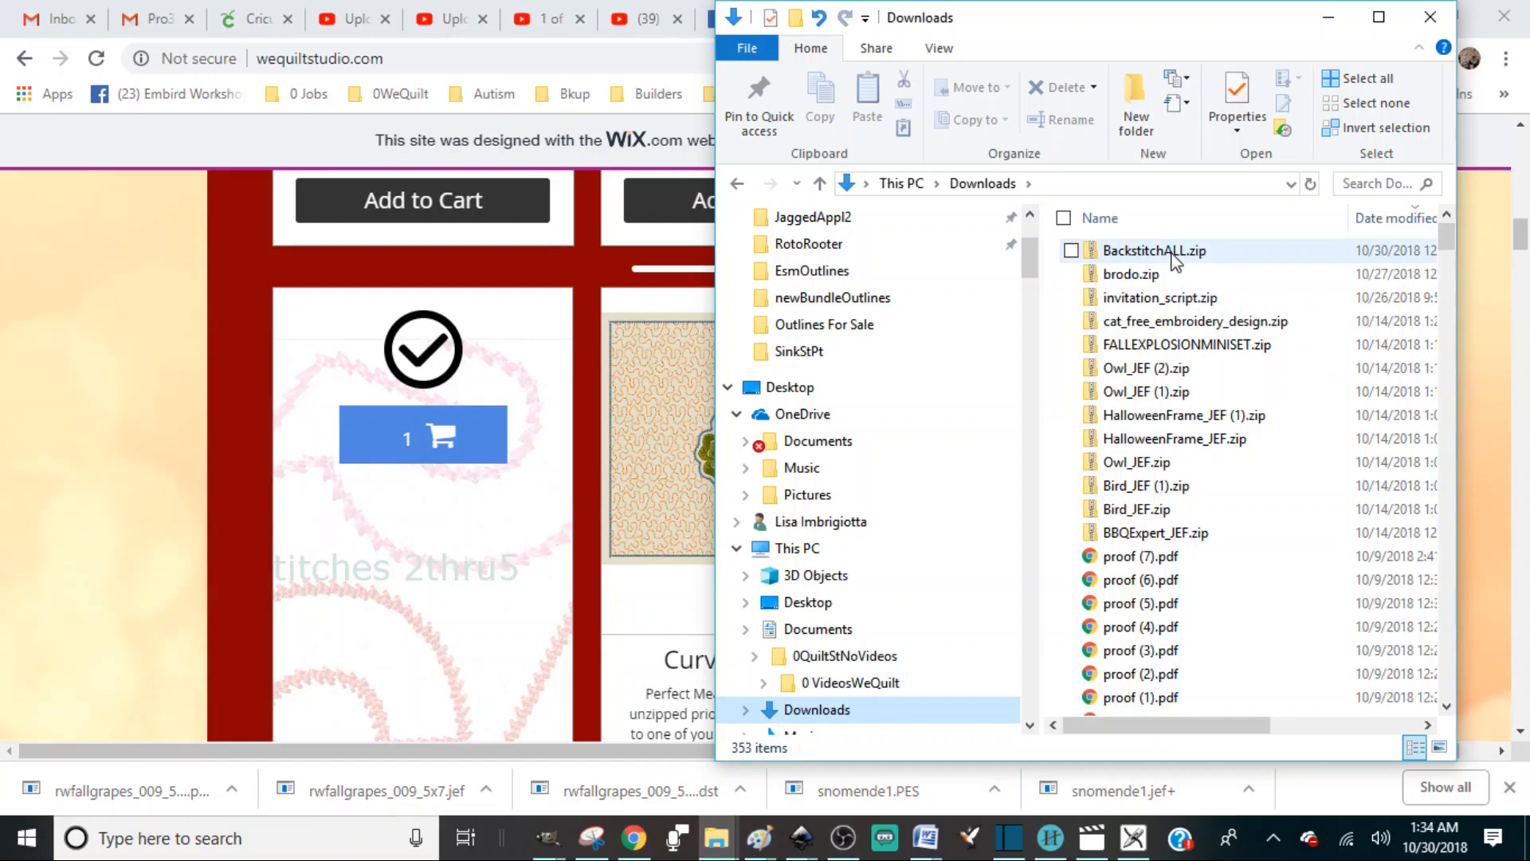
pyautogui.click(1178, 257)
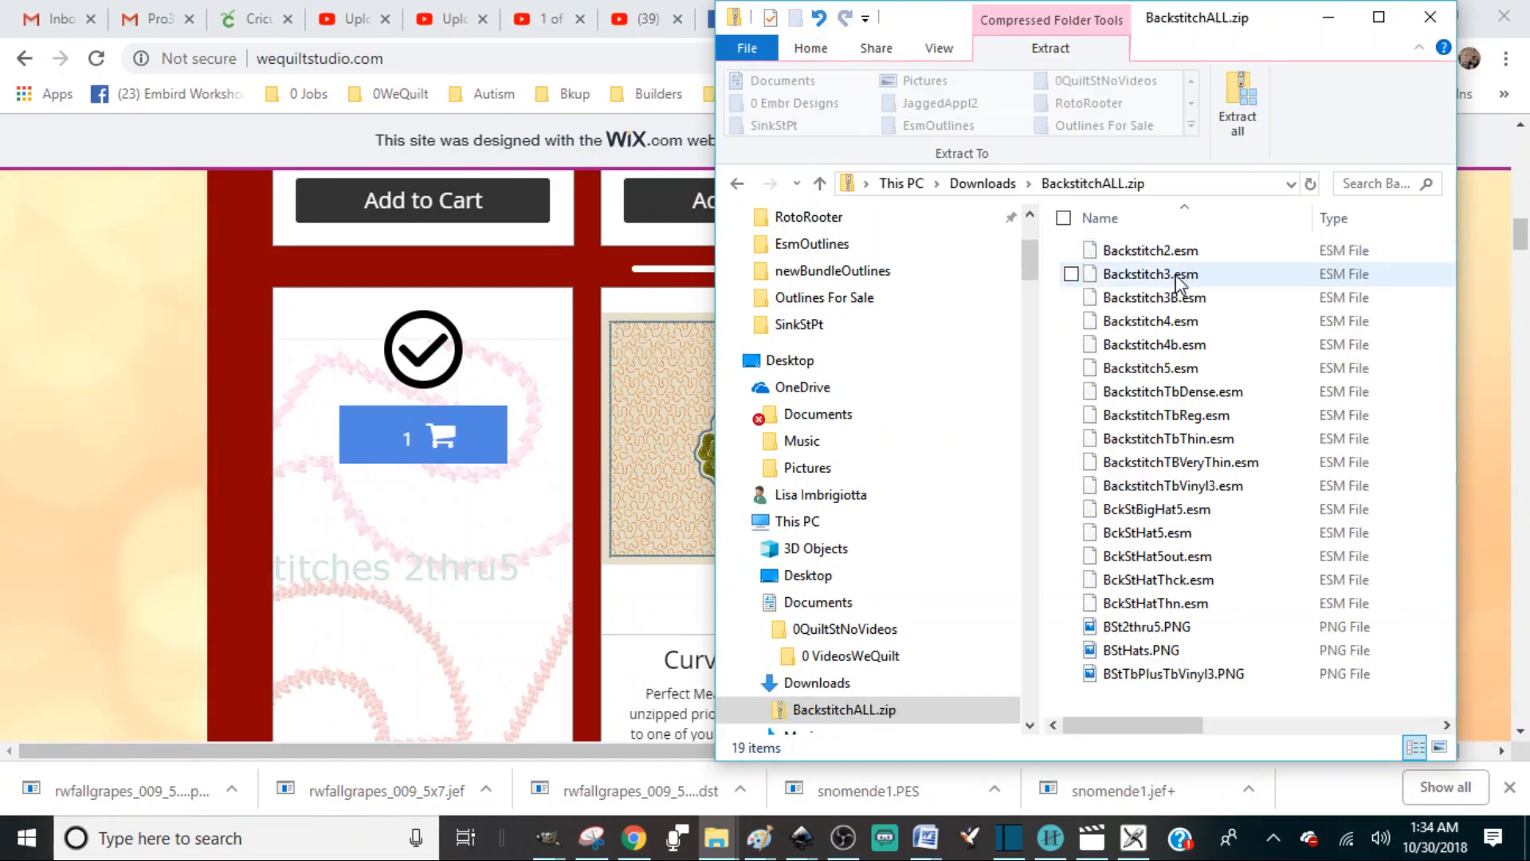
# Start extracting all files of the archive and browse for a destination to 0 Embr Designs inside 0QuiltStNoVideos.
pyautogui.click(1064, 219)
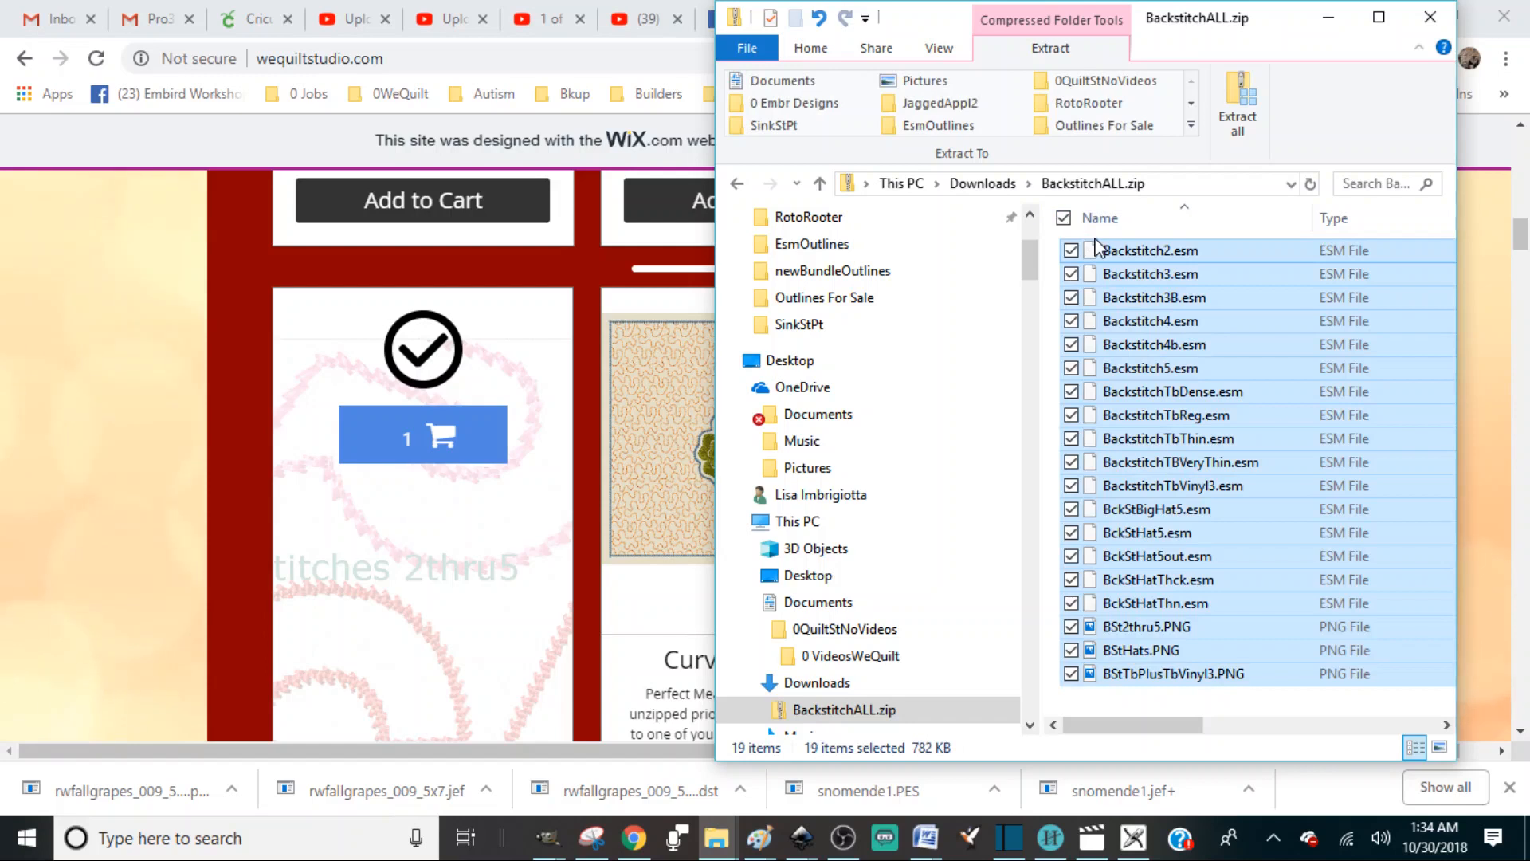
pyautogui.click(1244, 115)
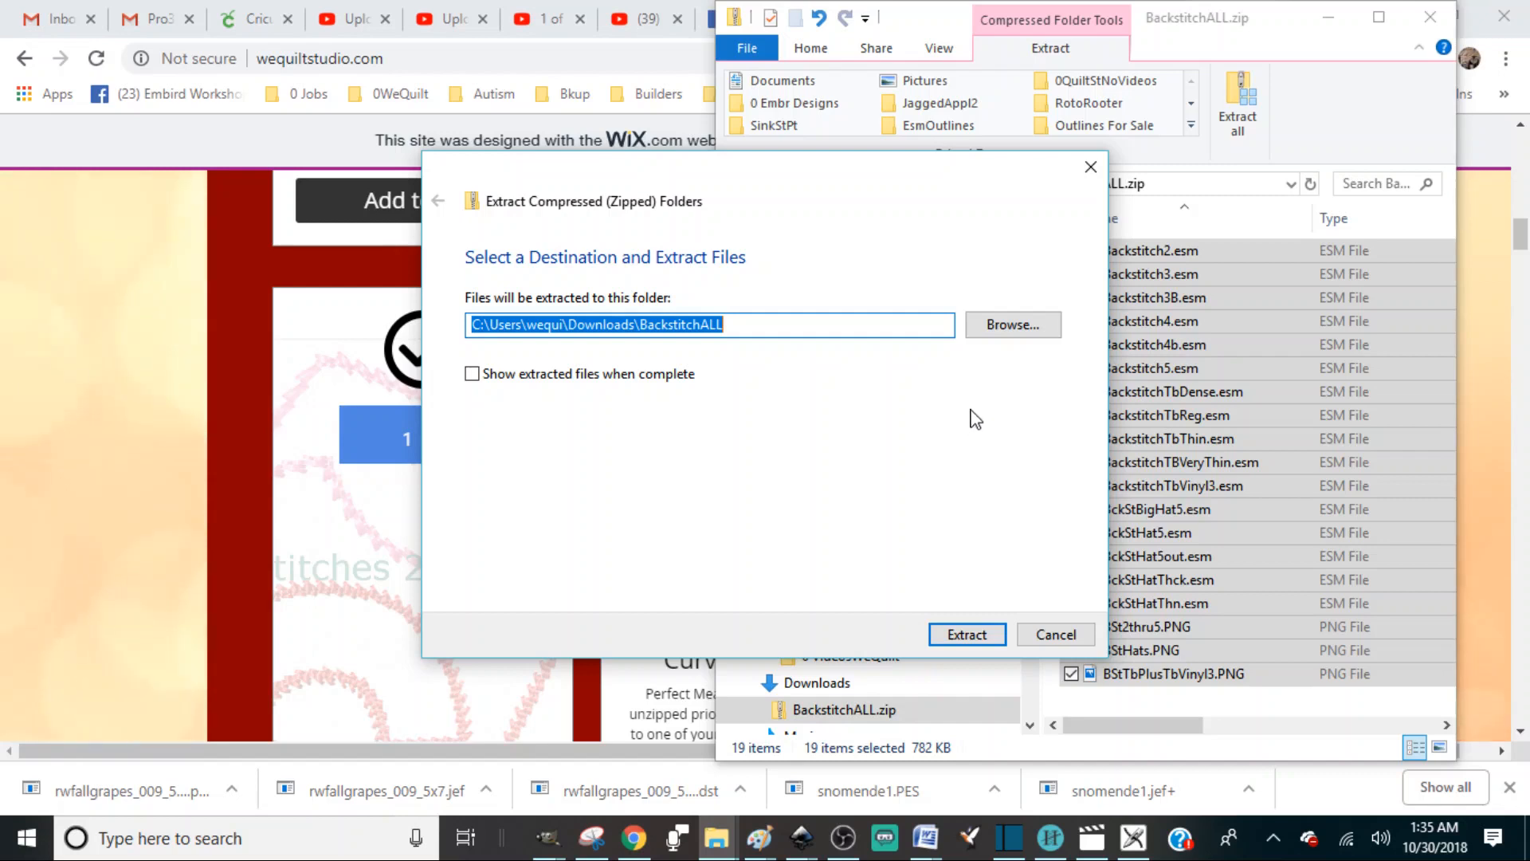
pyautogui.click(1001, 324)
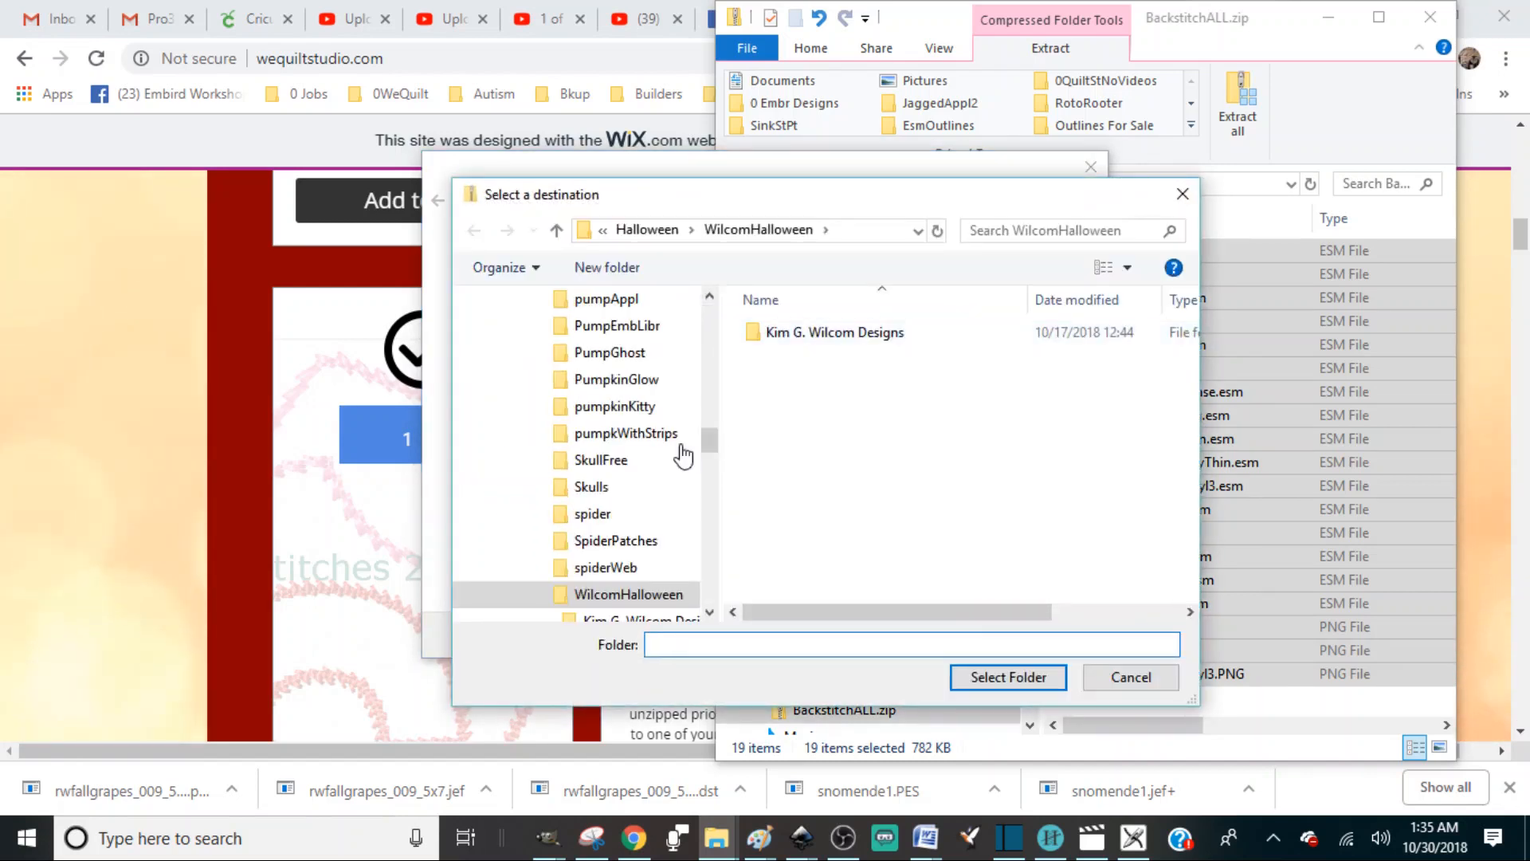
pyautogui.moveTo(709, 439); pyautogui.dragTo(618, 322)
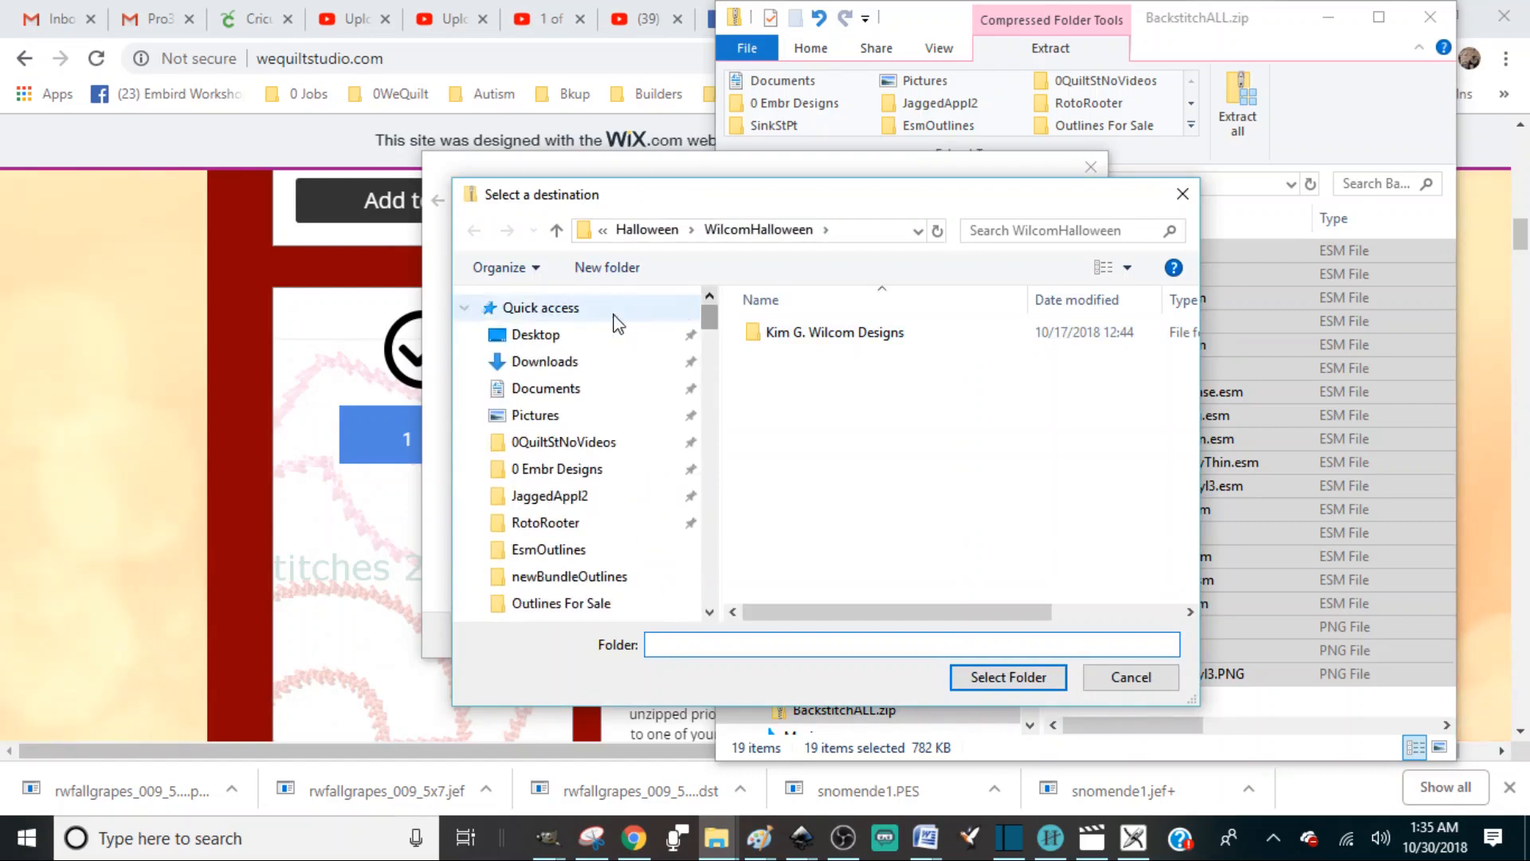
pyautogui.click(545, 443)
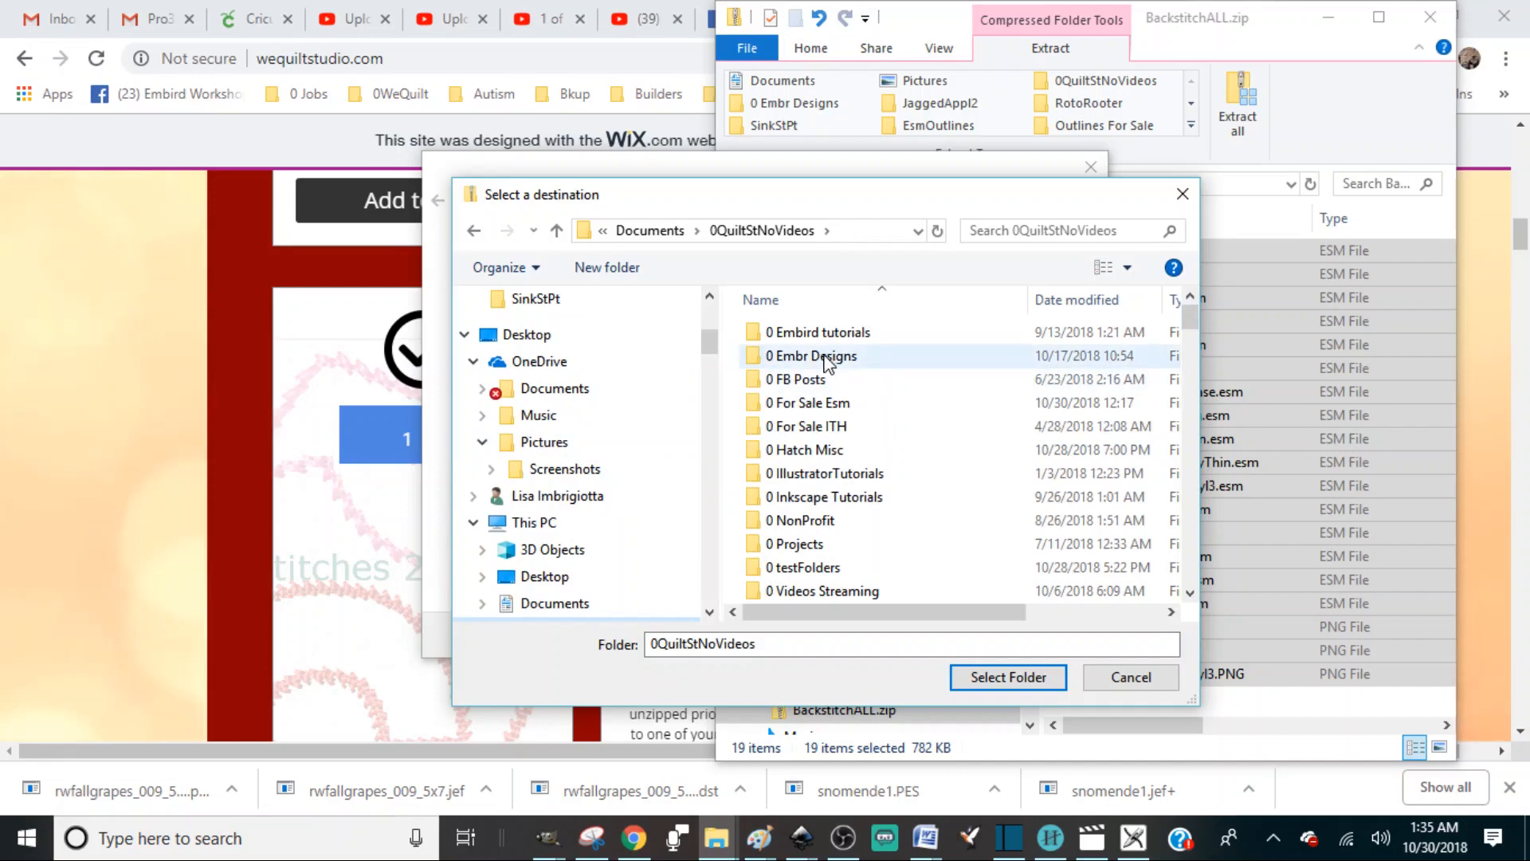
pyautogui.doubleClick(831, 363)
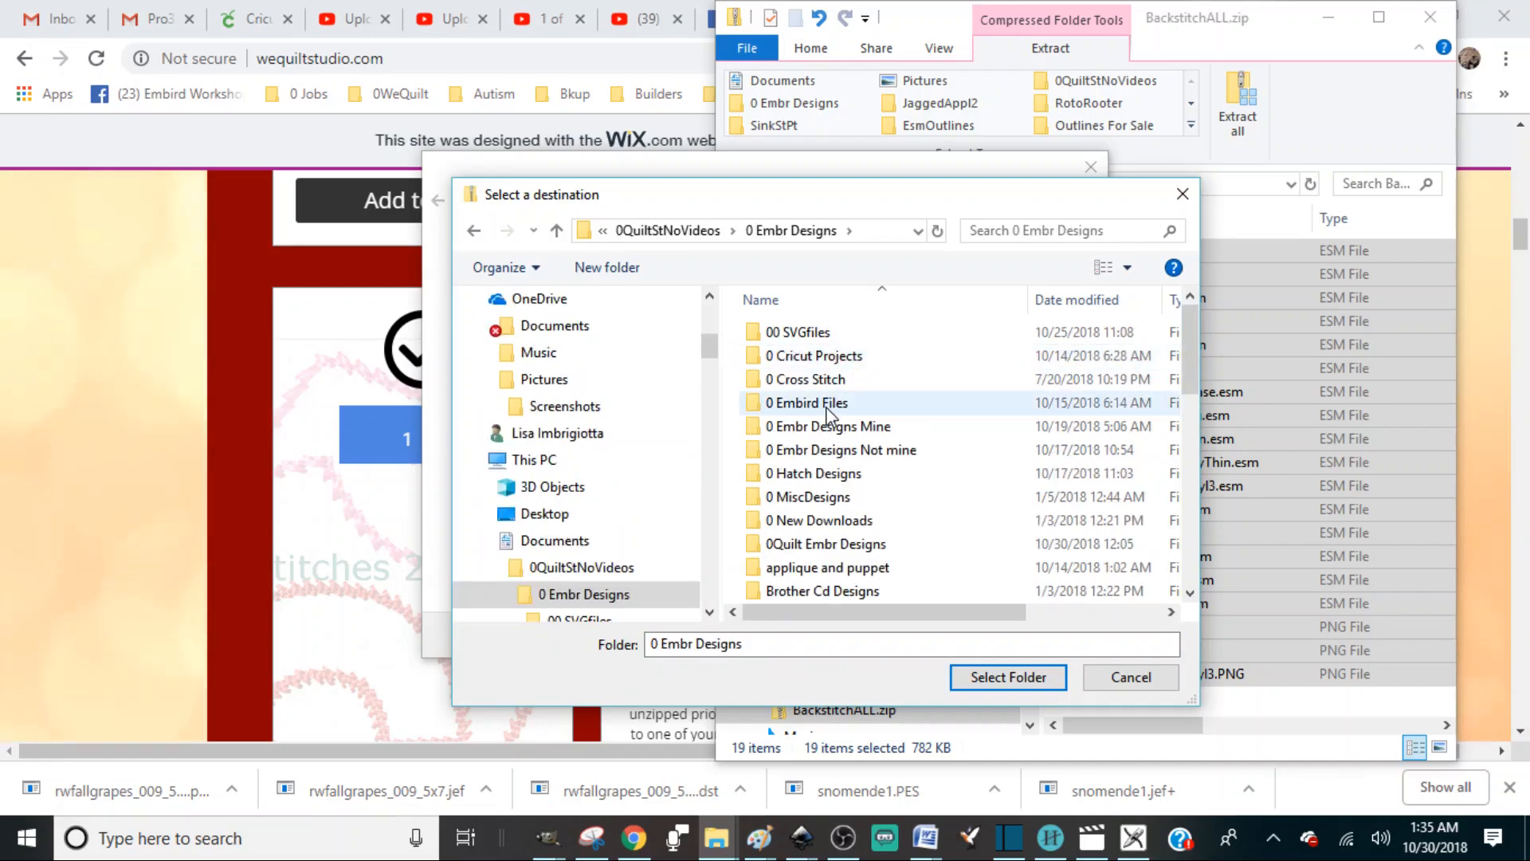
# Create a new folder named "0 esmDowloads" inside 0 Embr Designs.
pyautogui.click(605, 269)
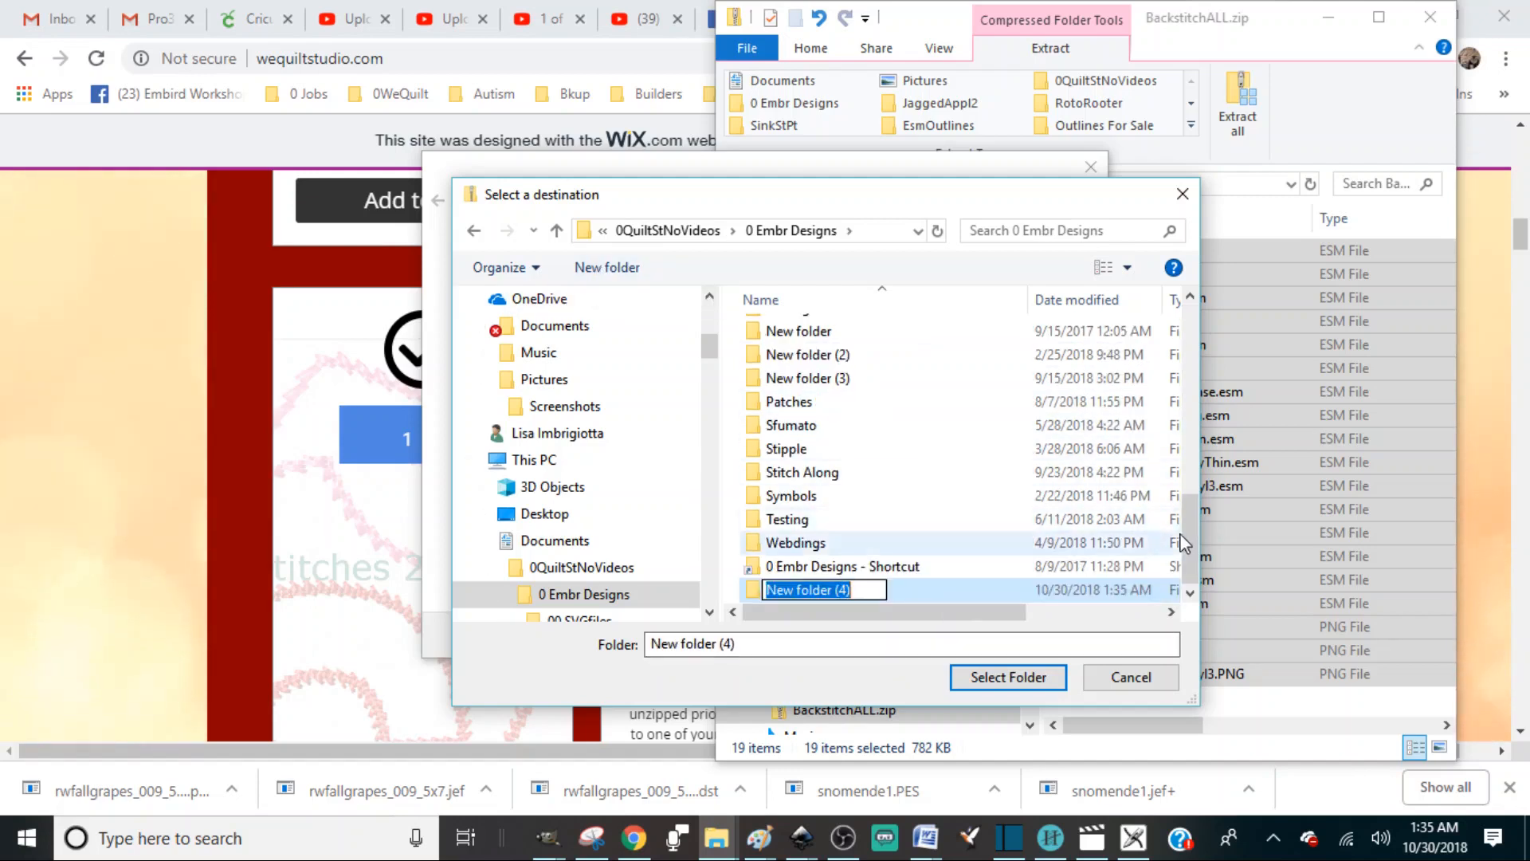
pyautogui.press('Return')
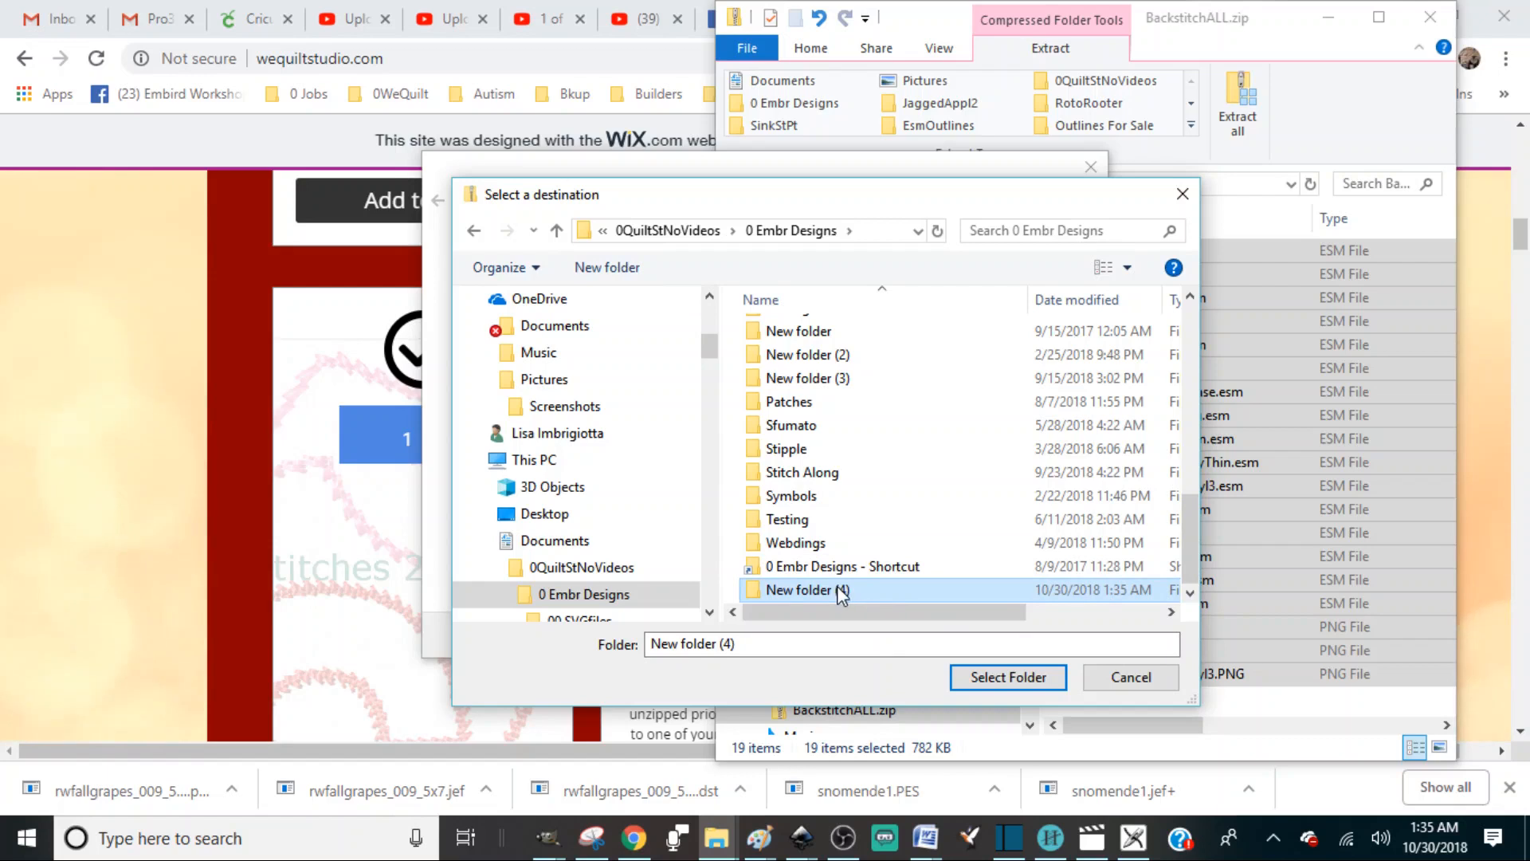
pyautogui.click(807, 591)
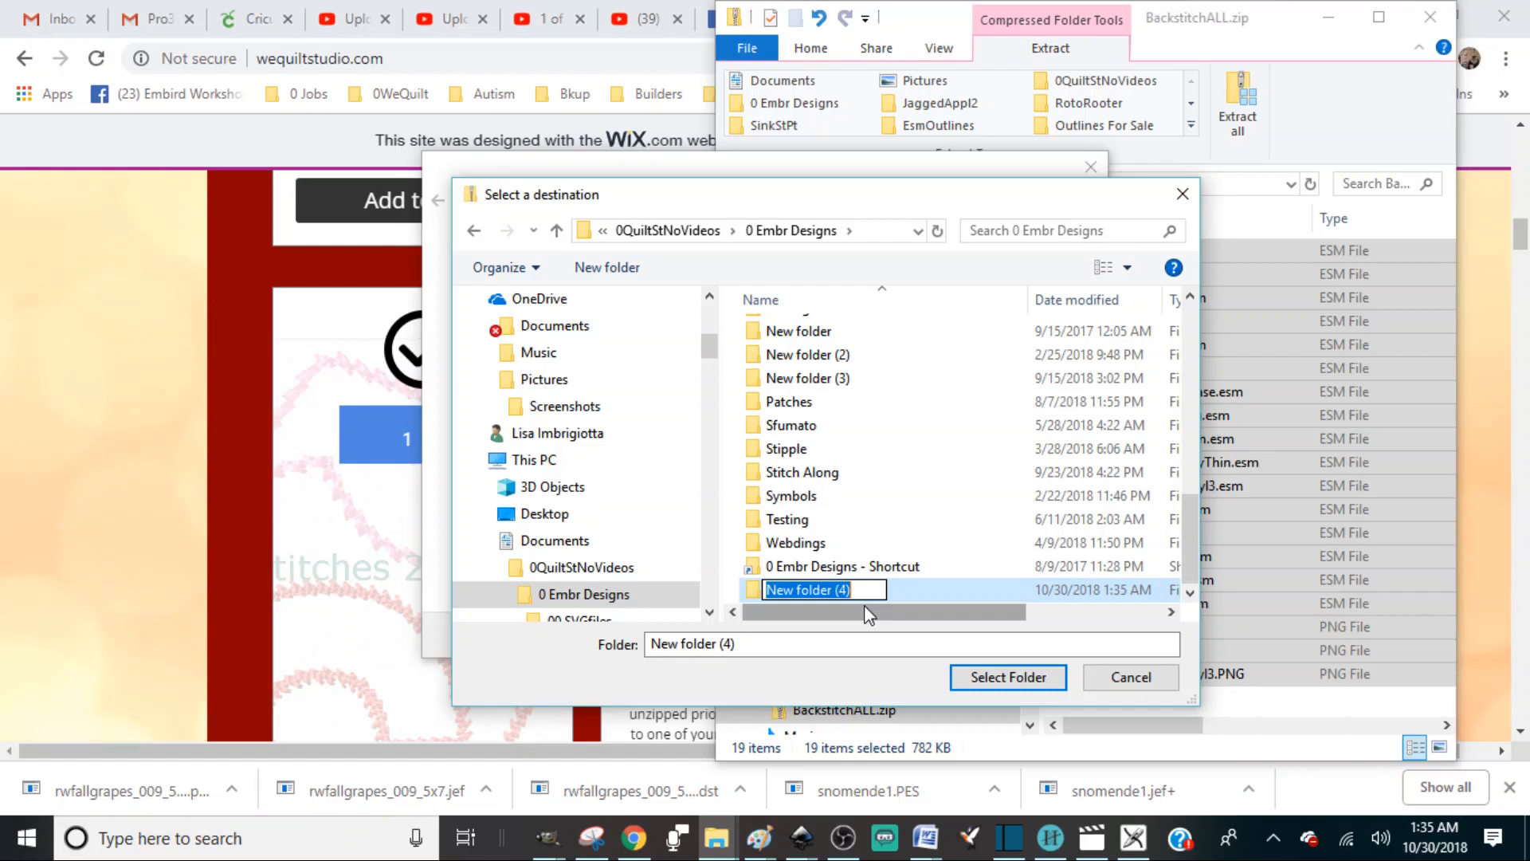
pyautogui.write('0')
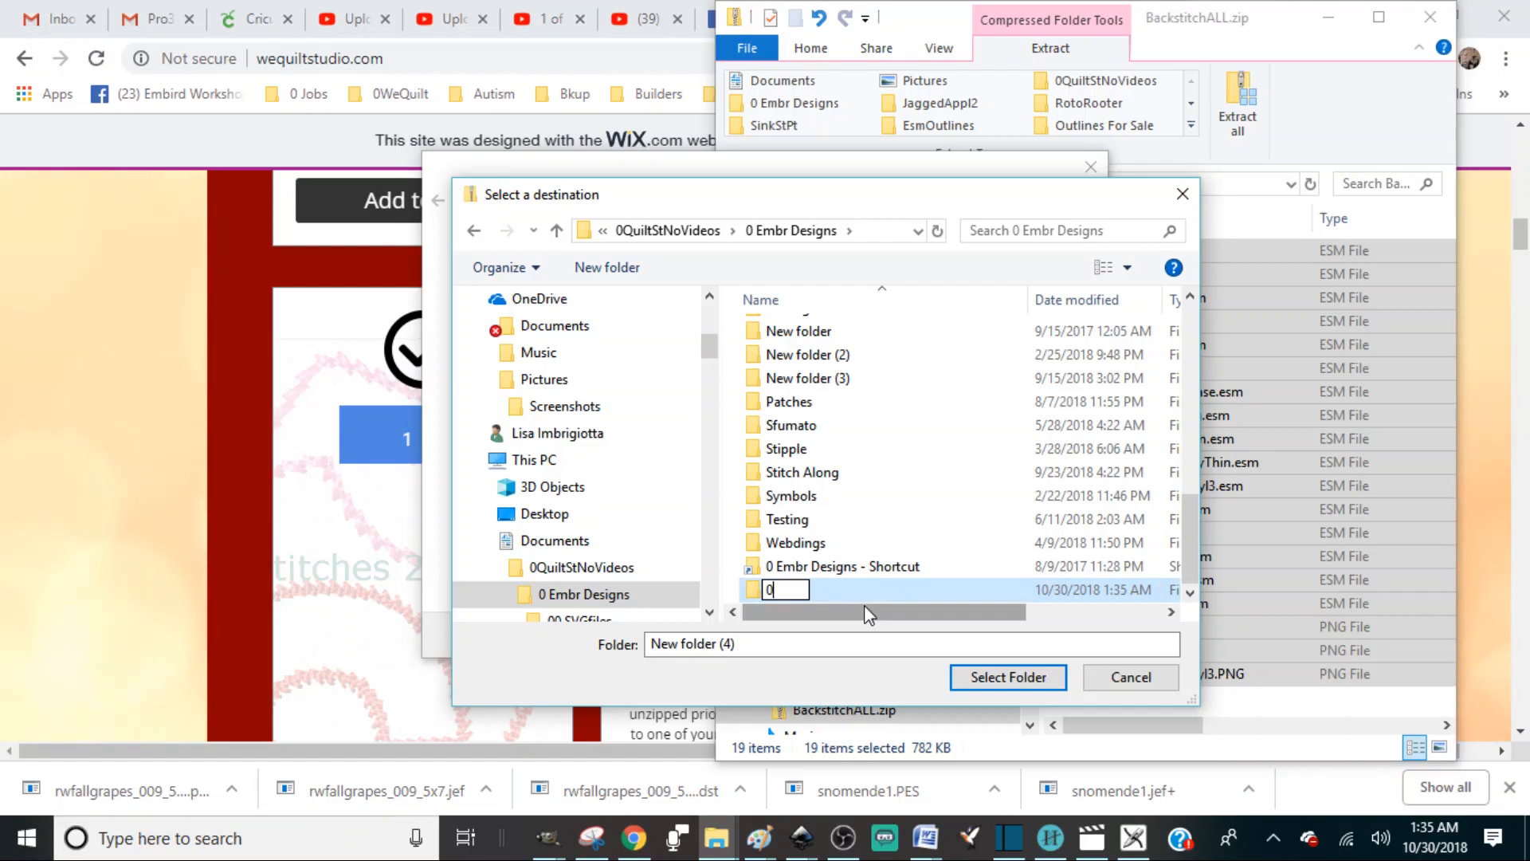
pyautogui.write(' esm')
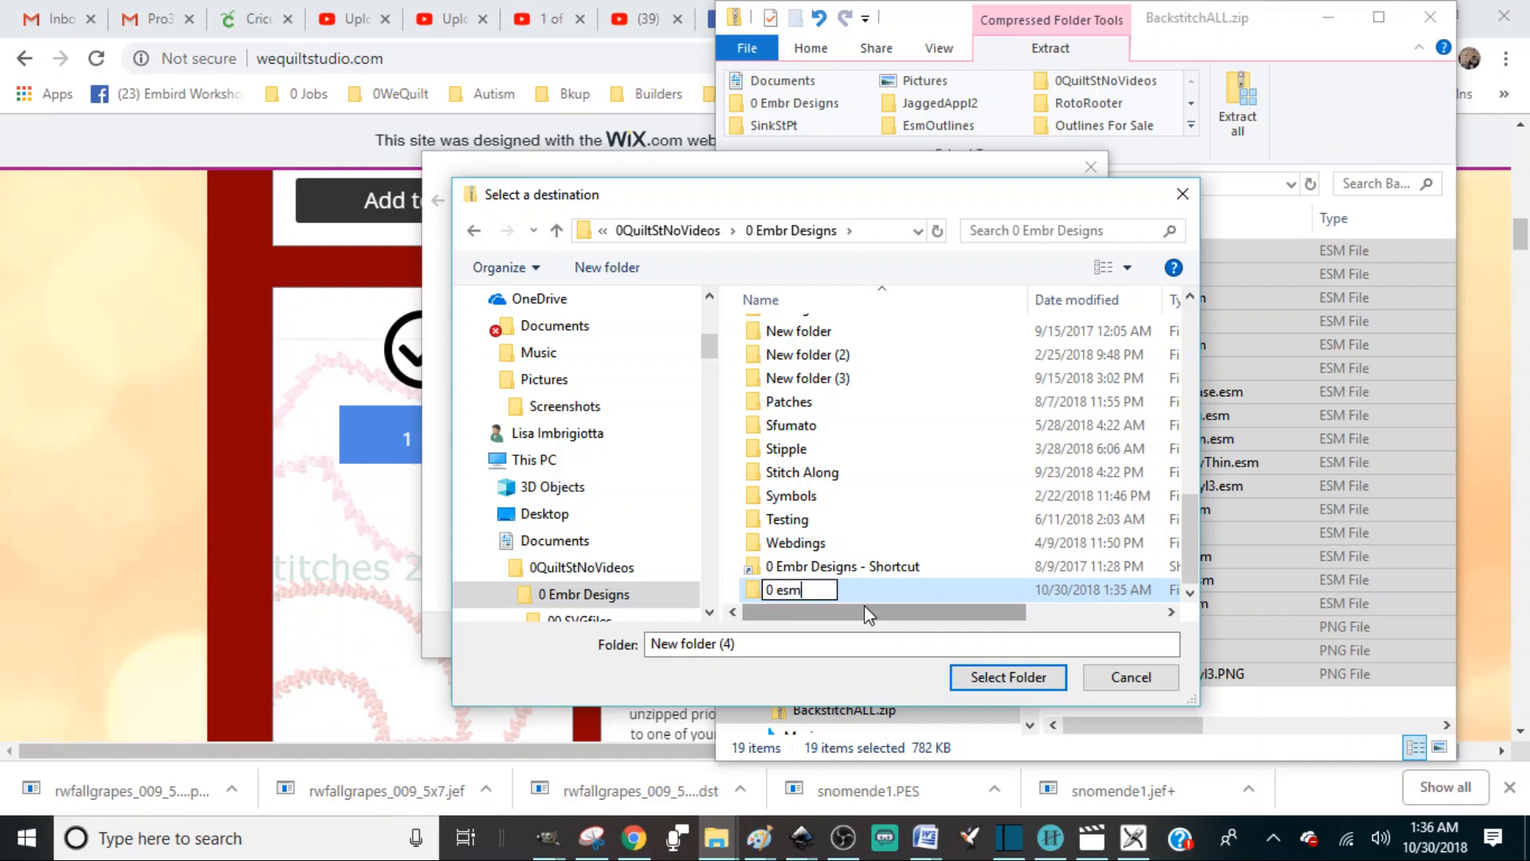
pyautogui.write('Dowloa')
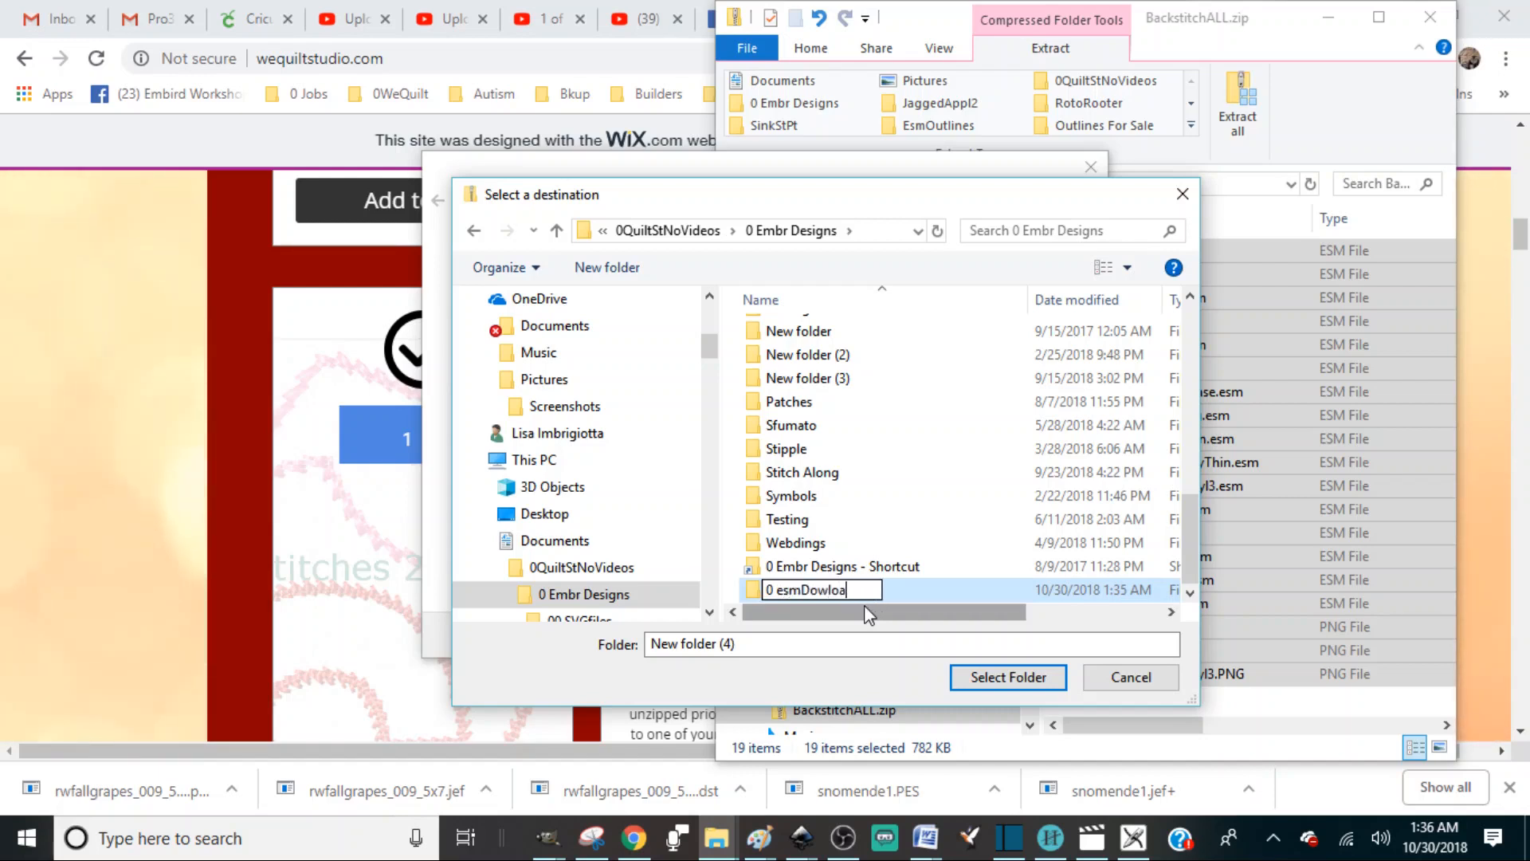
pyautogui.write('ds')
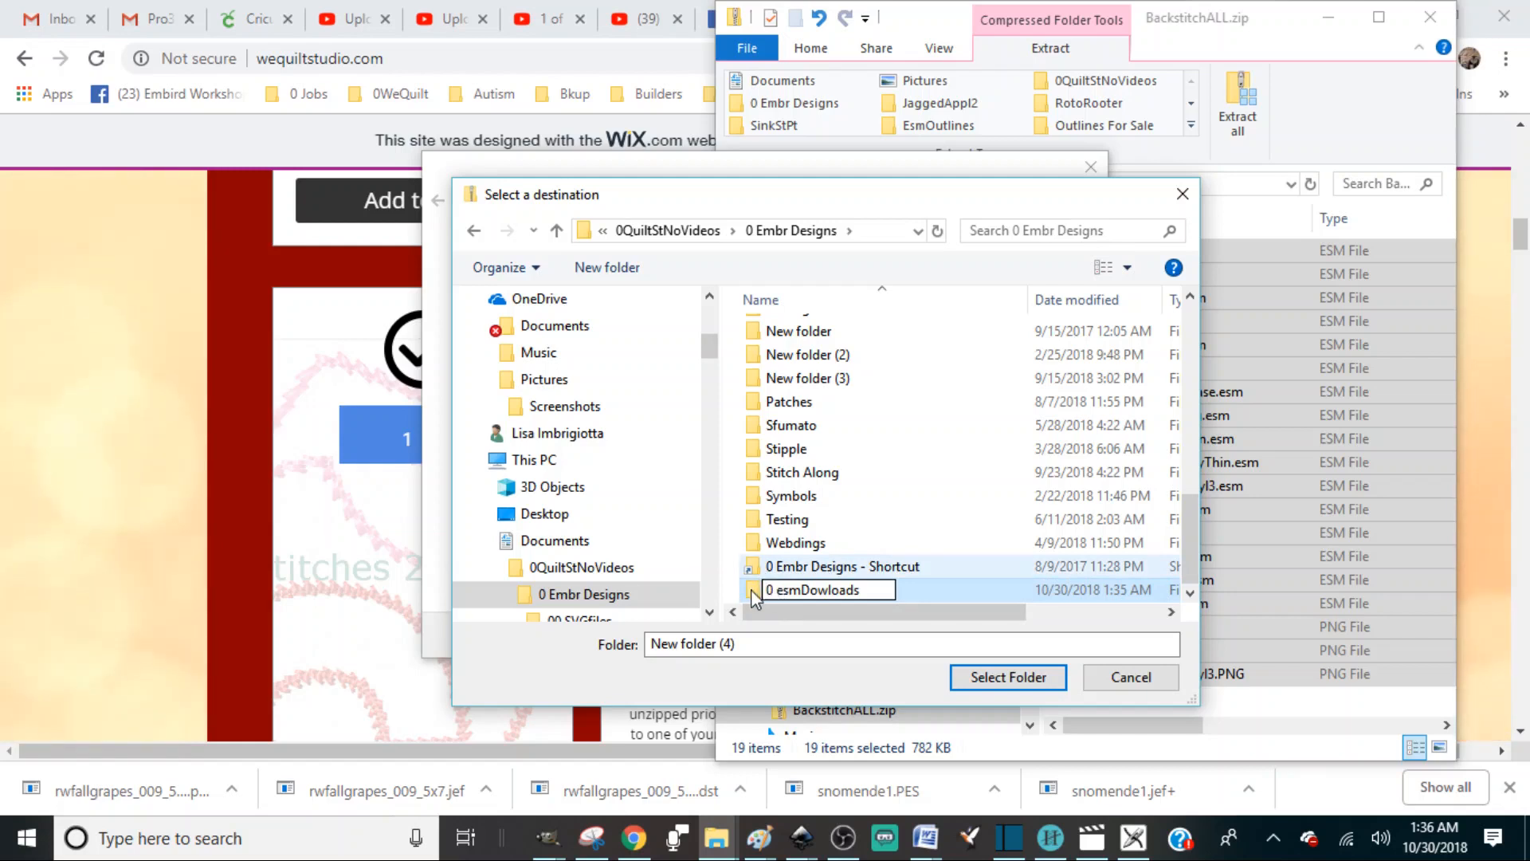
pyautogui.press('Return')
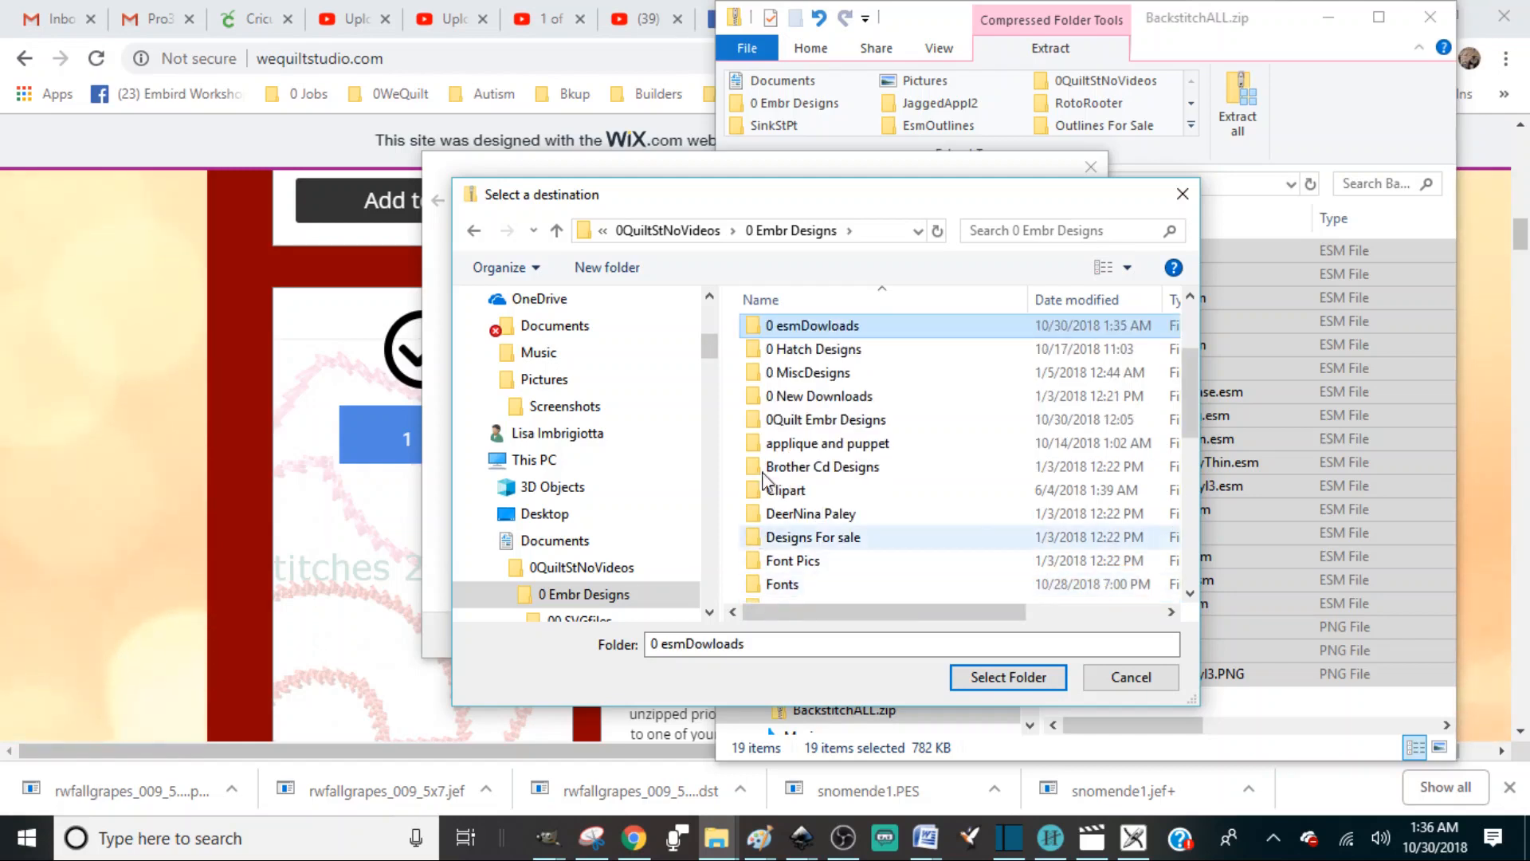
# Choose the 0 esmDowloads folder as the destination and extract the backstitch files into it.
pyautogui.doubleClick(754, 326)
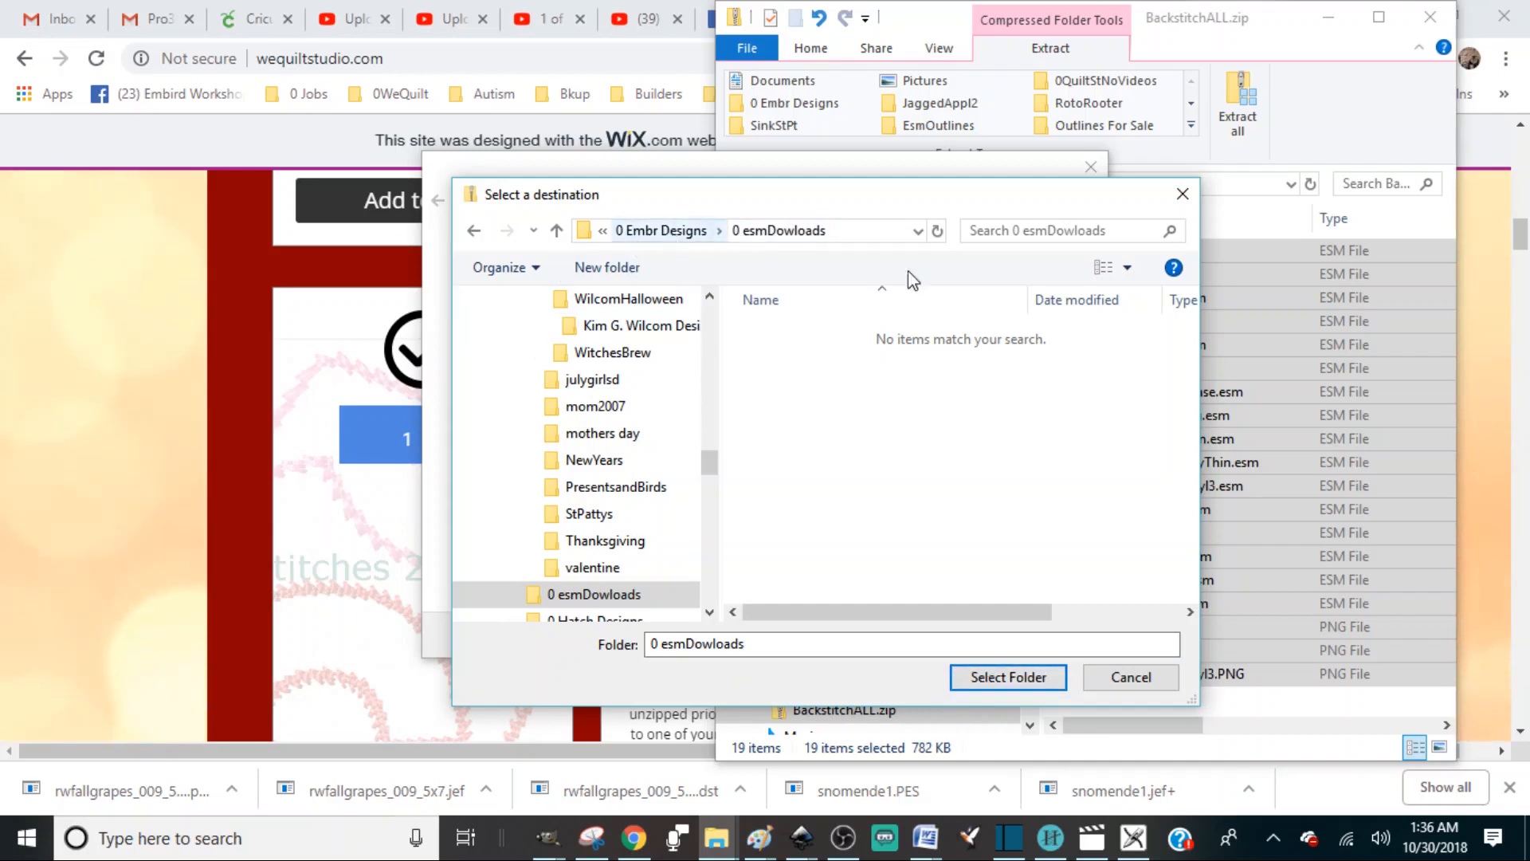
pyautogui.click(919, 232)
pyautogui.click(919, 232)
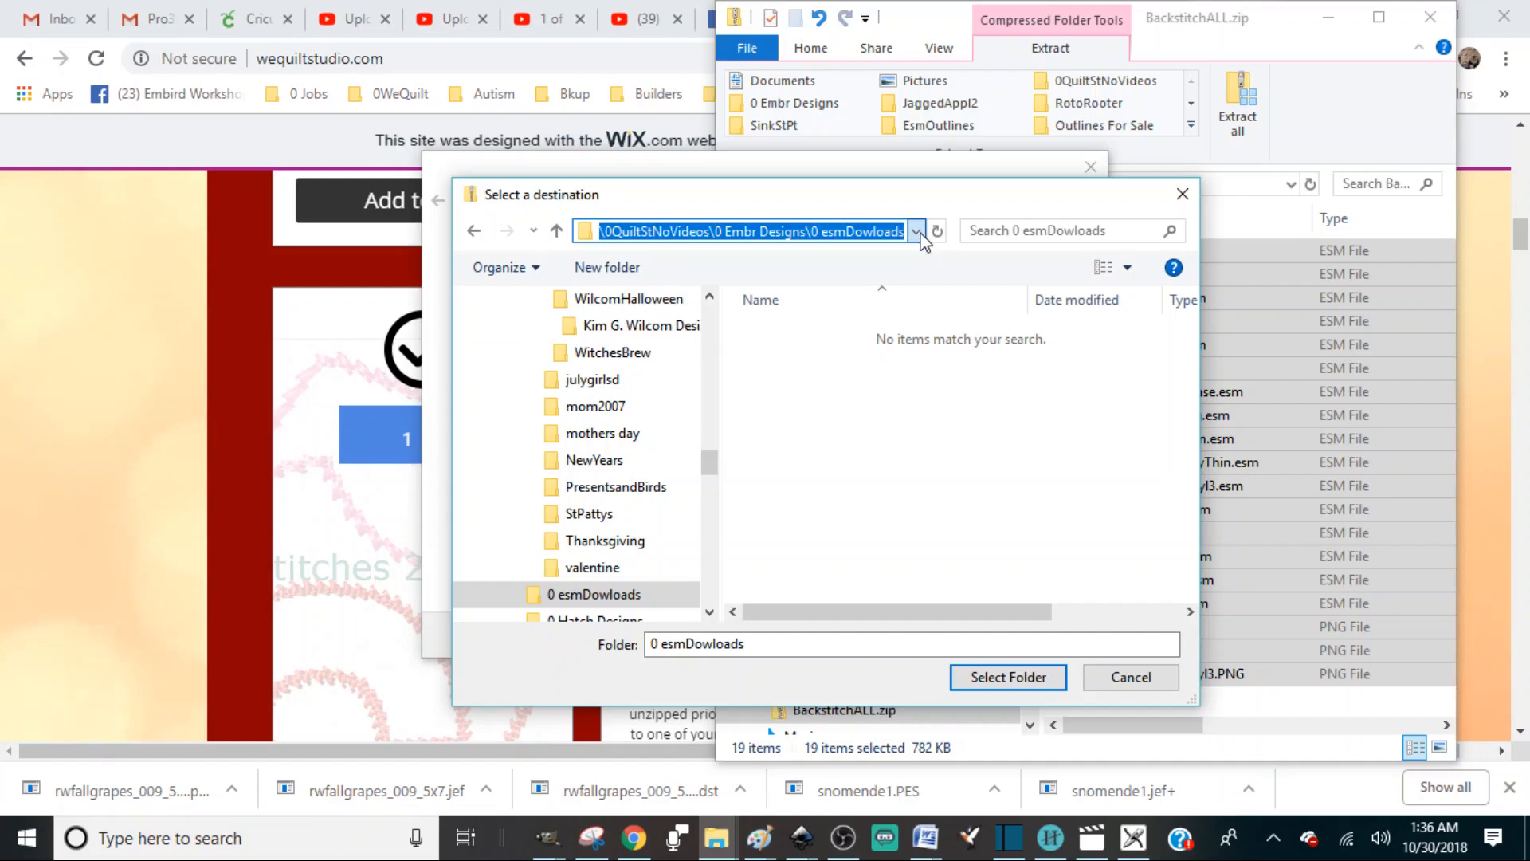
pyautogui.click(1002, 681)
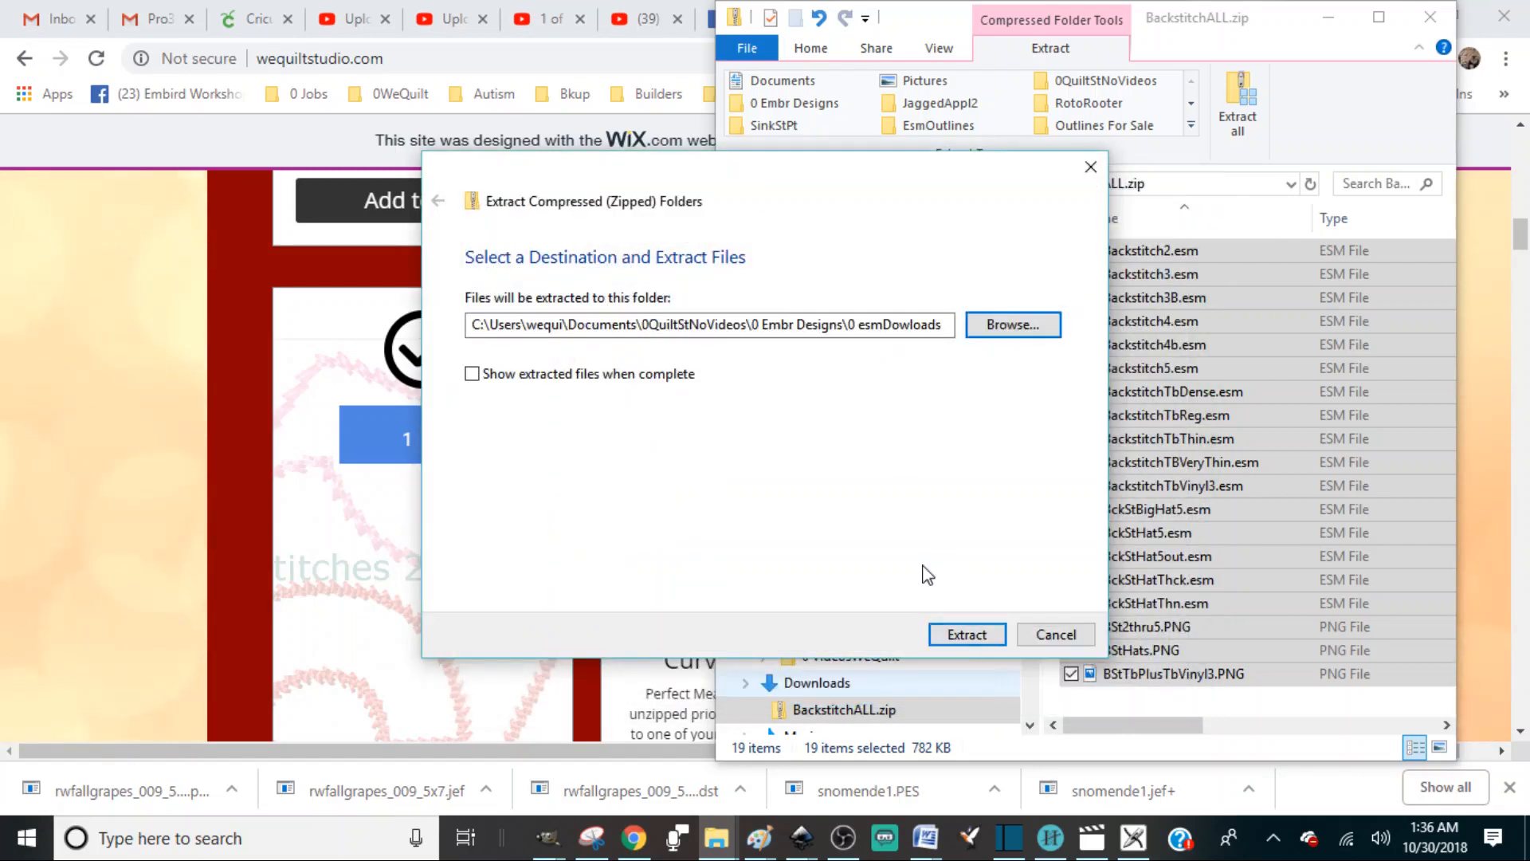
pyautogui.click(967, 634)
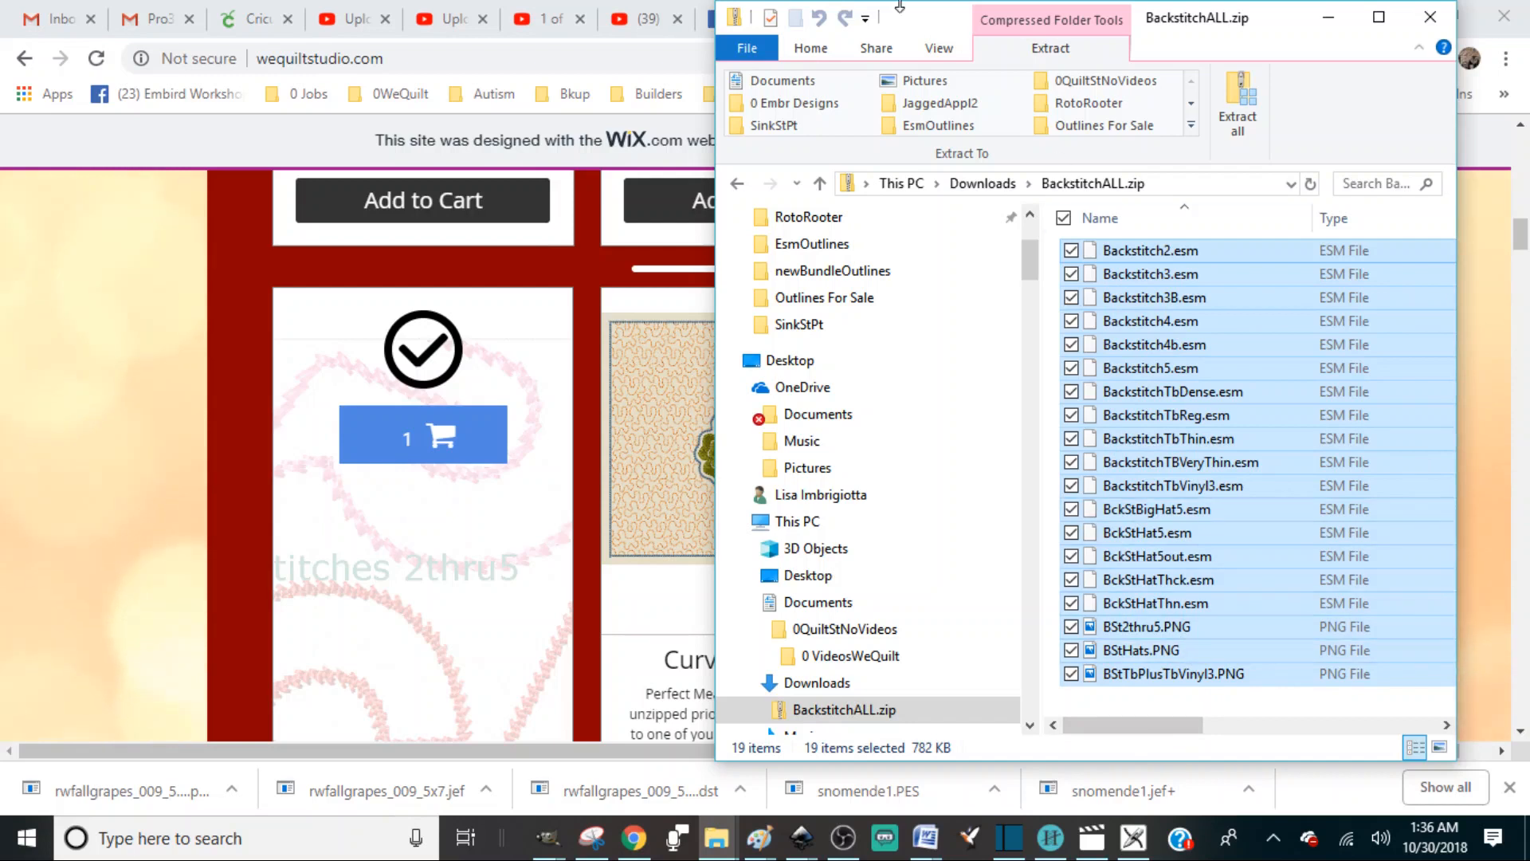
# Open the newBundleOutlines folder in Outlines For Sale.
pyautogui.moveTo(1027, 252); pyautogui.dragTo(1026, 230)
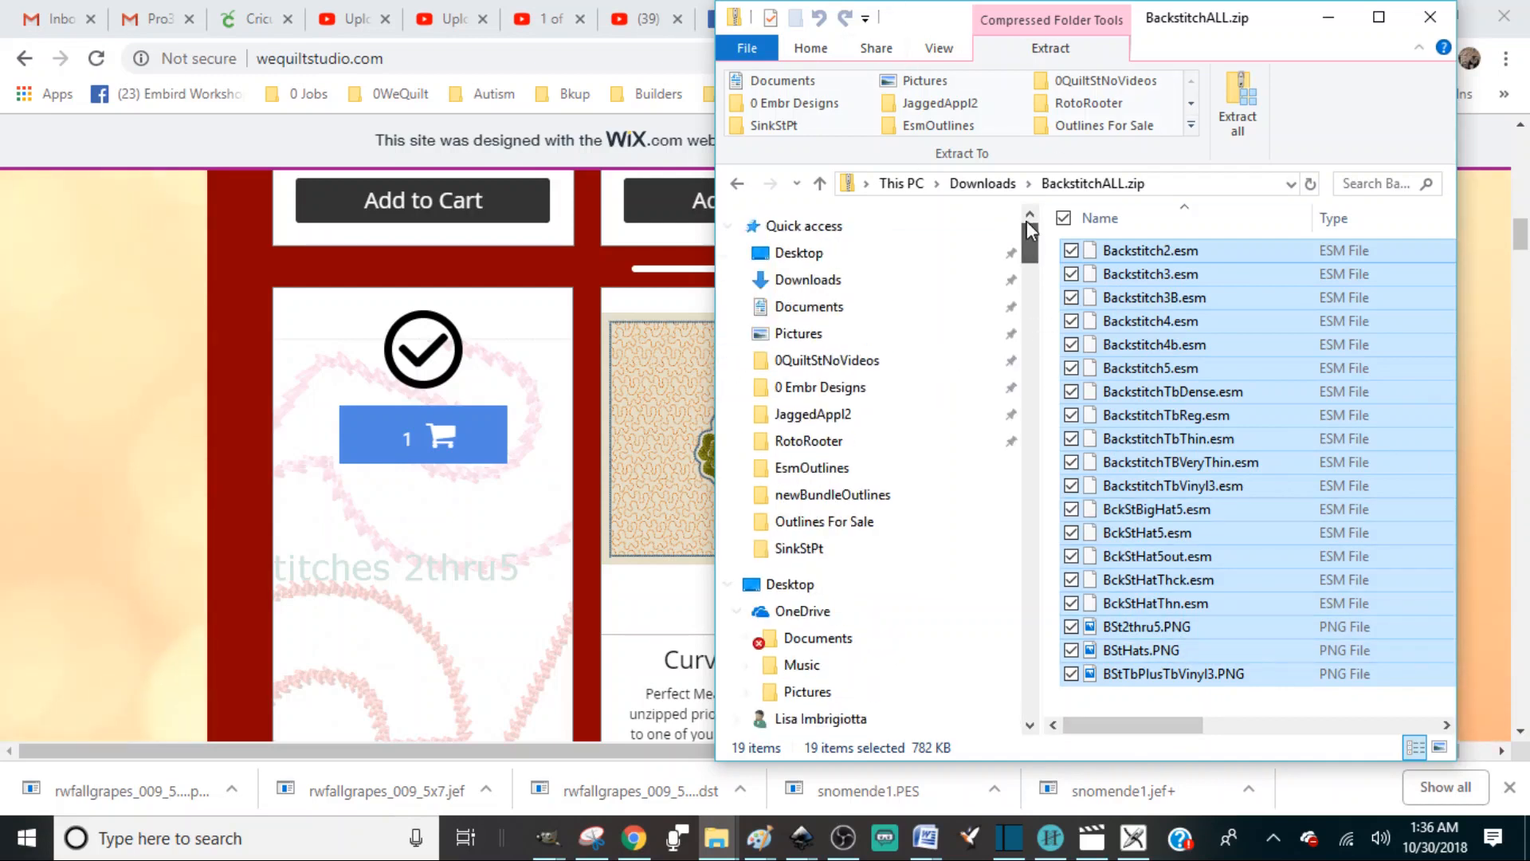
pyautogui.click(825, 363)
pyautogui.click(825, 360)
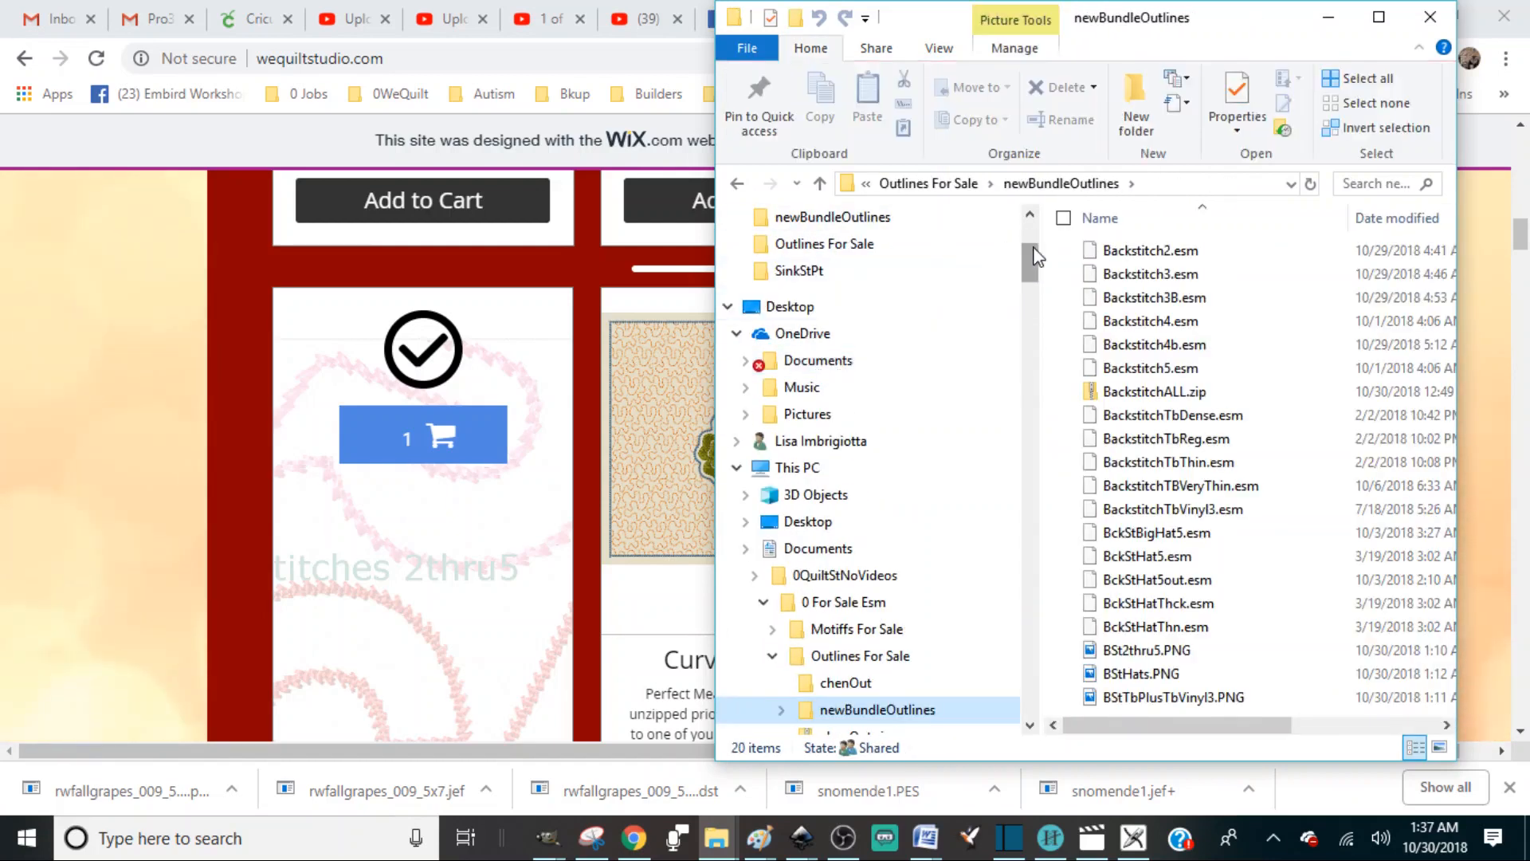
# Open the 0 esmDowloads folder inside 0 Embr Designs in 0QuiltStNoVideos to view the extracted ESM files.
pyautogui.moveTo(1036, 263); pyautogui.dragTo(906, 198)
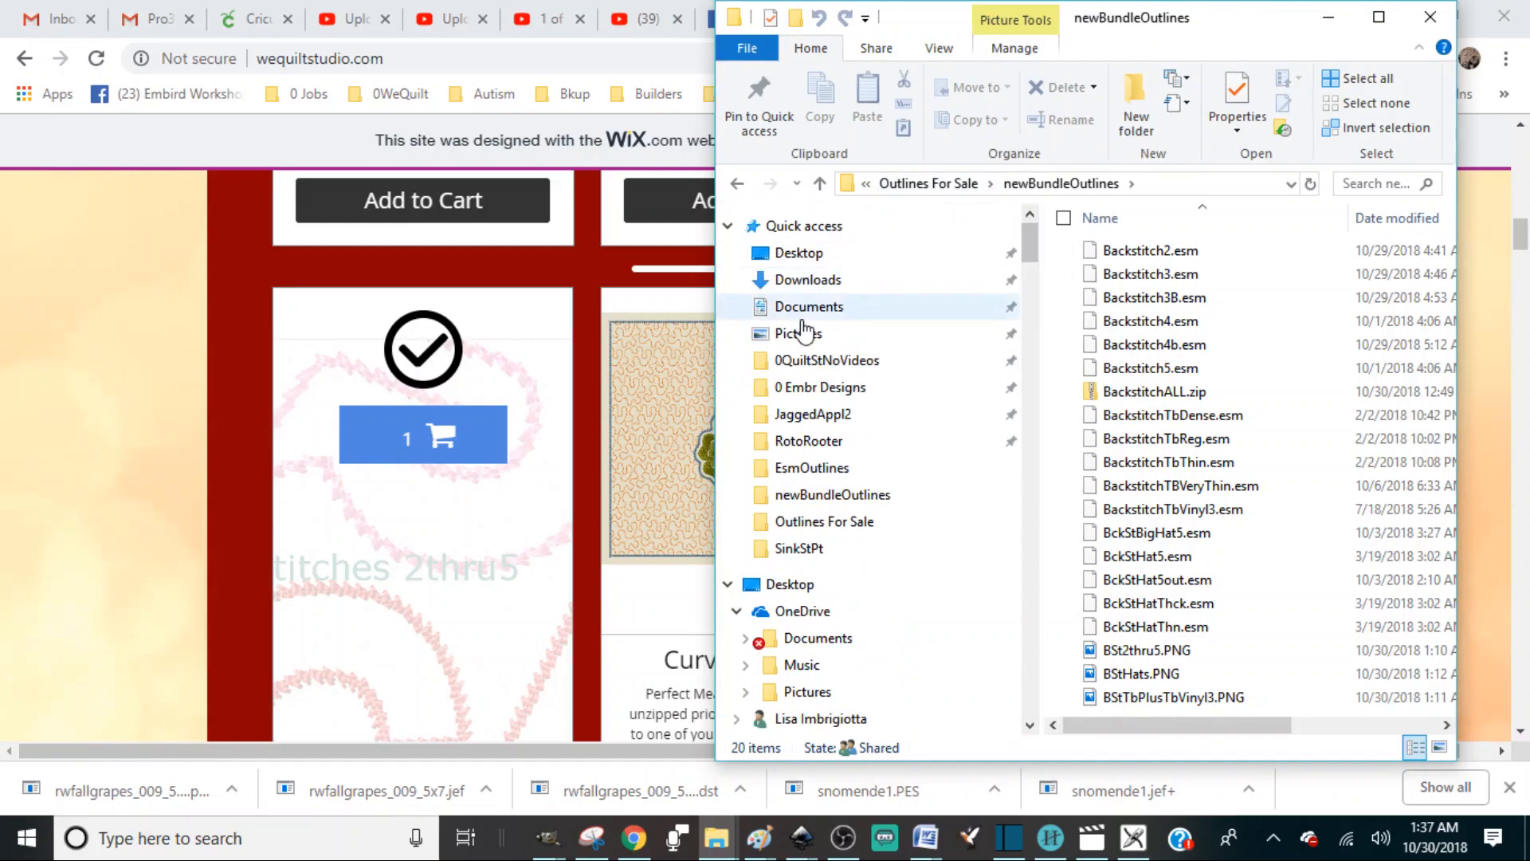
pyautogui.click(796, 363)
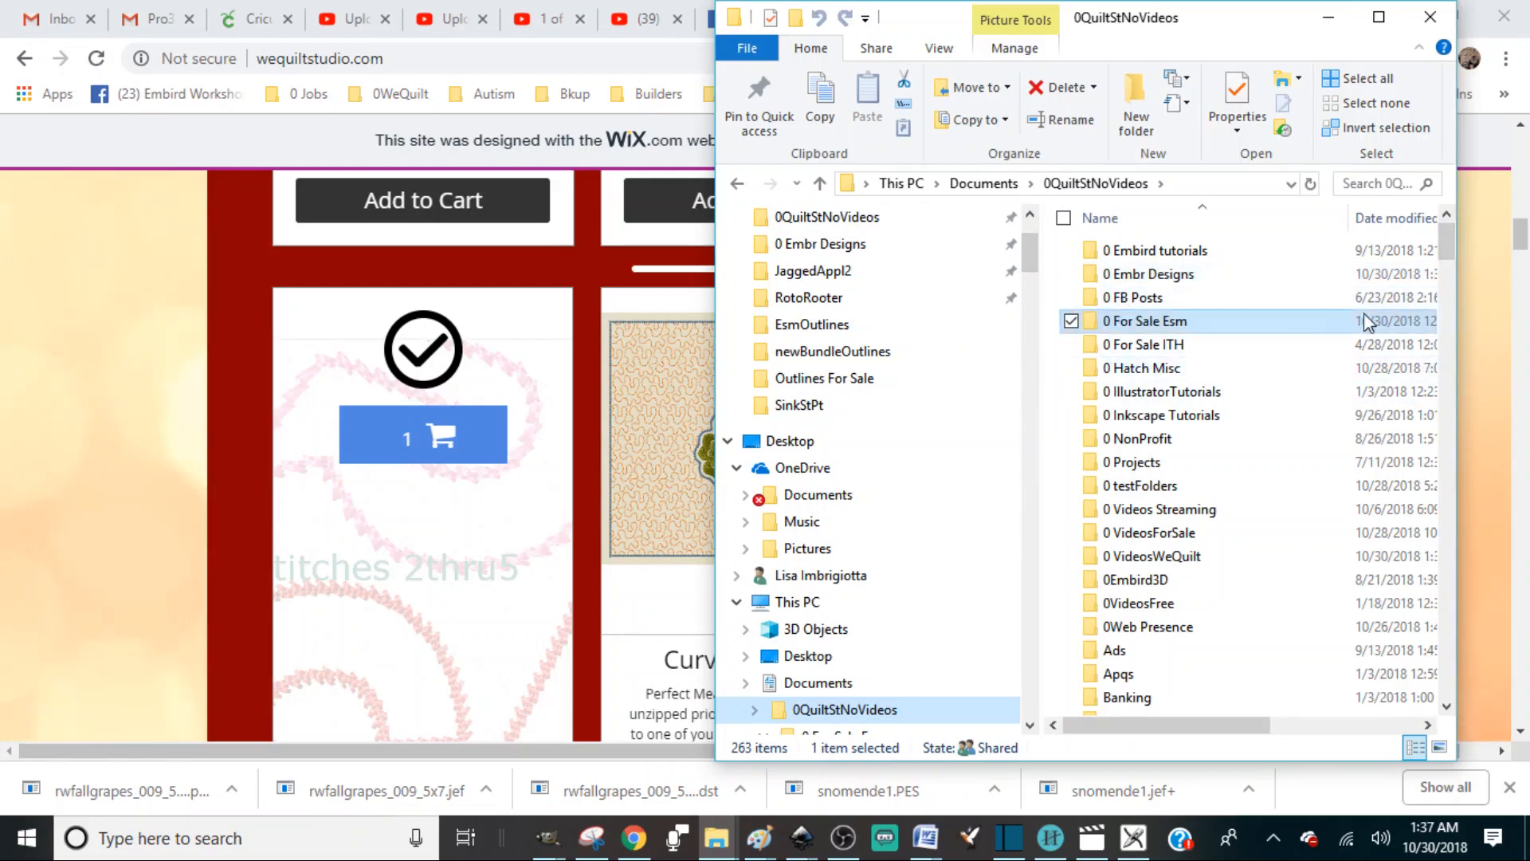
pyautogui.moveTo(1450, 235); pyautogui.dragTo(1446, 235)
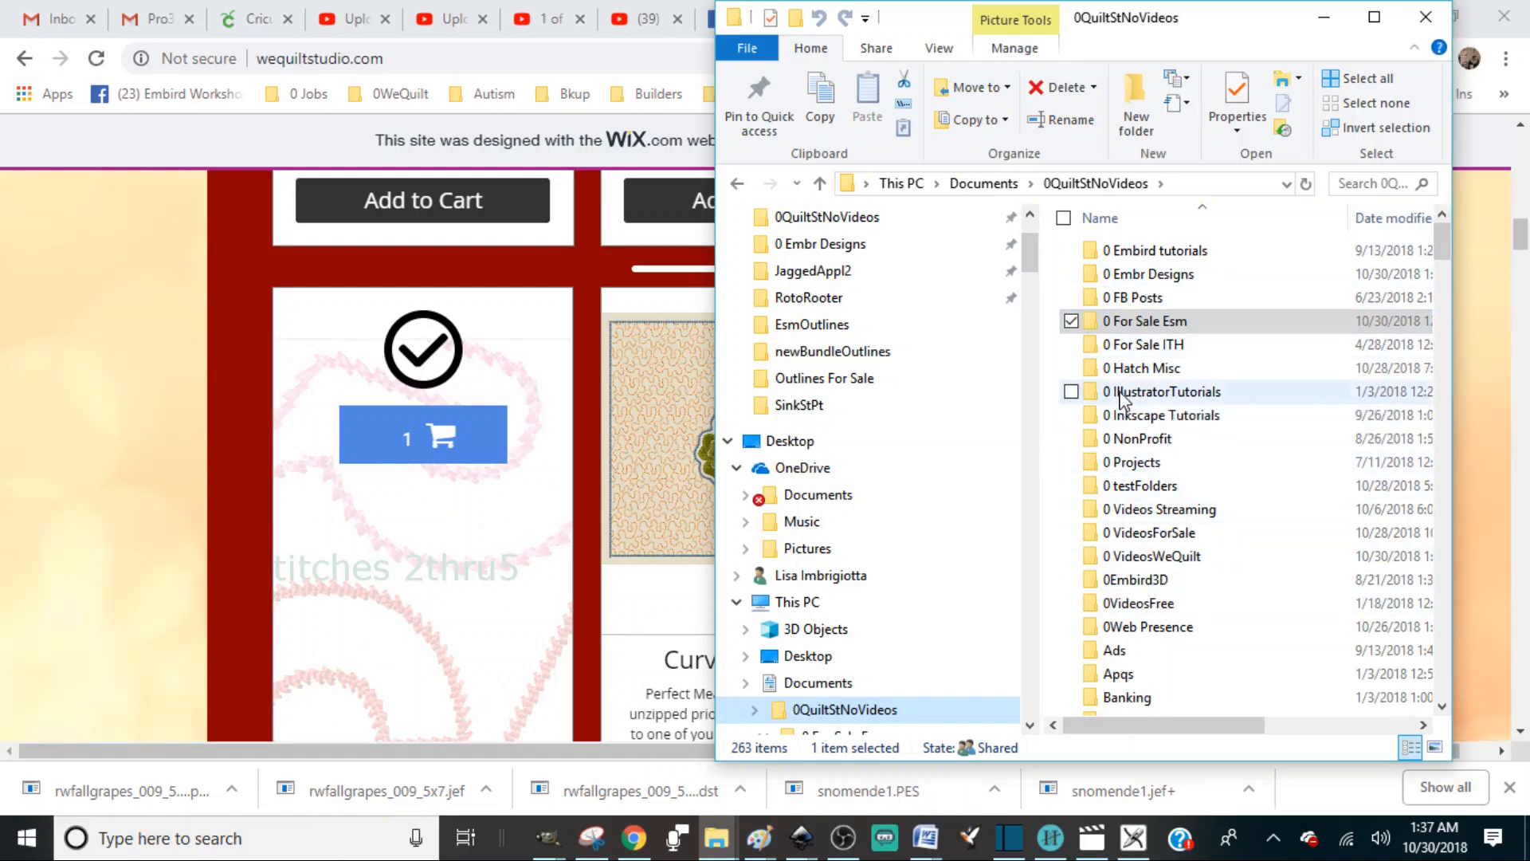
pyautogui.doubleClick(1097, 275)
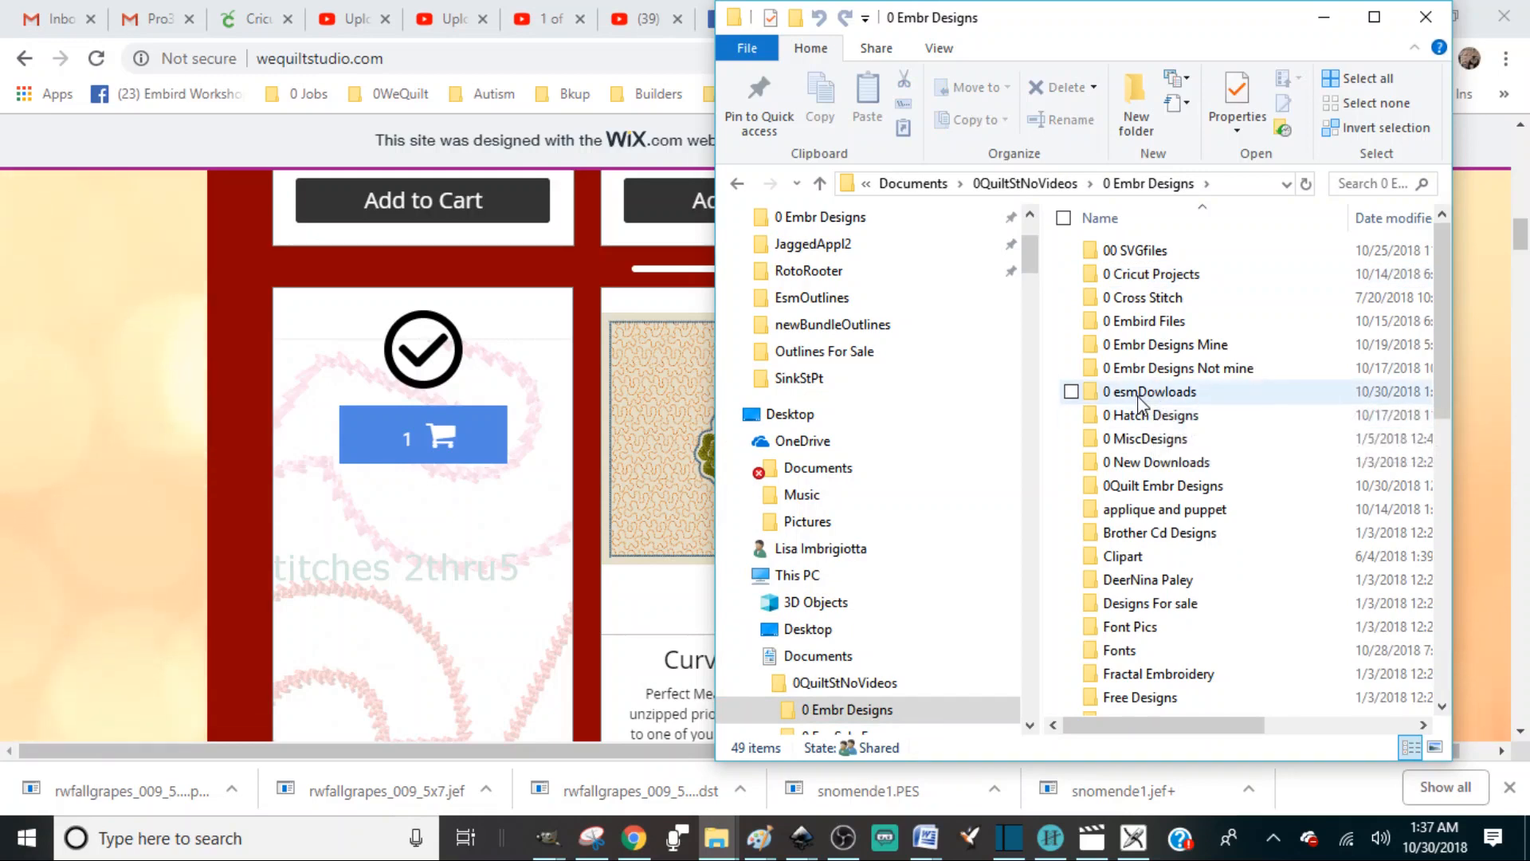
pyautogui.moveTo(1145, 398)
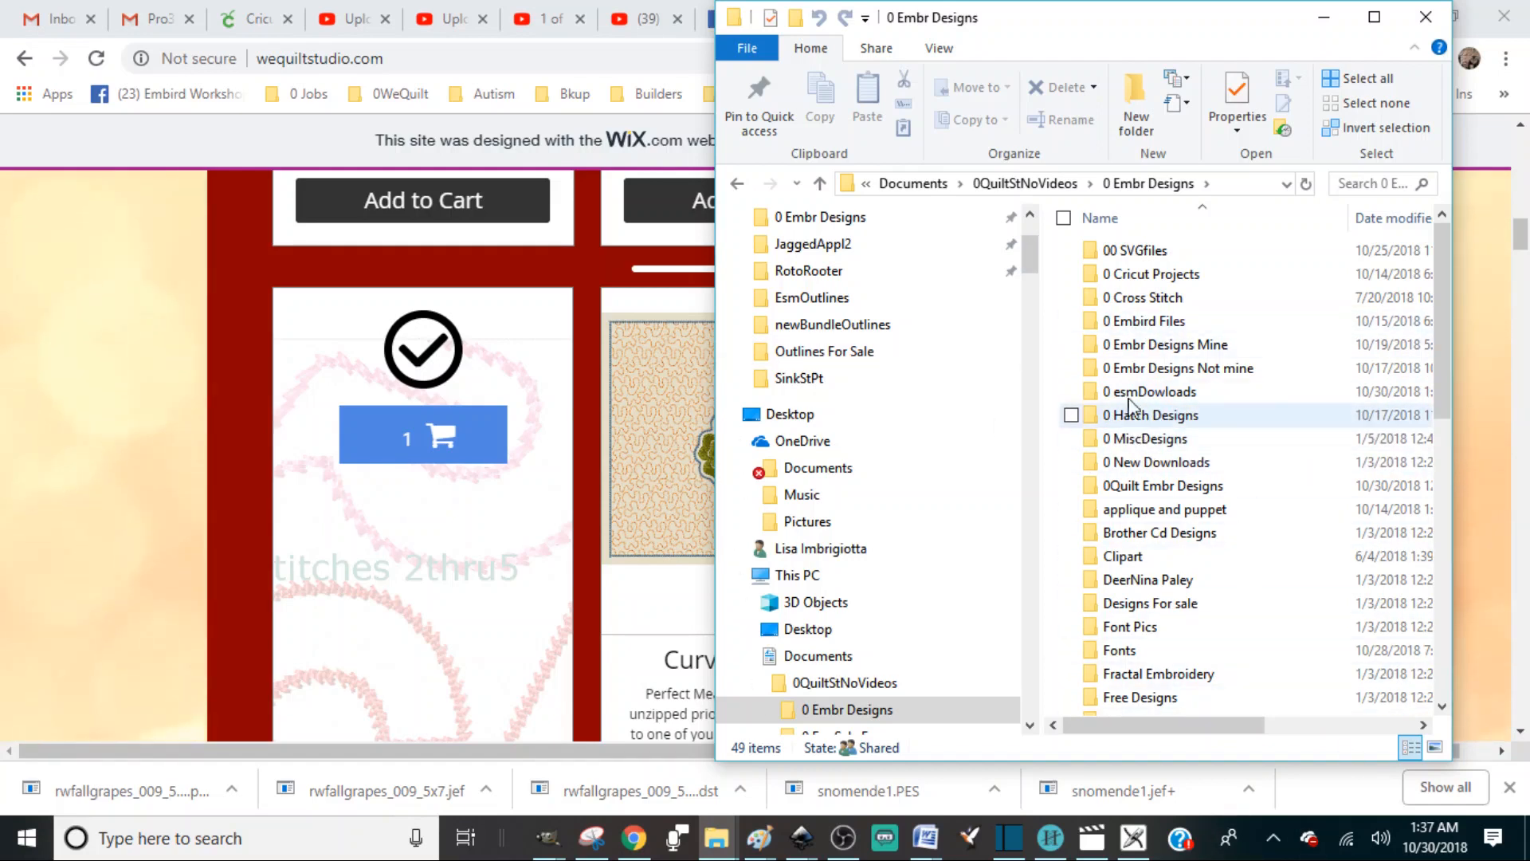
pyautogui.click(1133, 392)
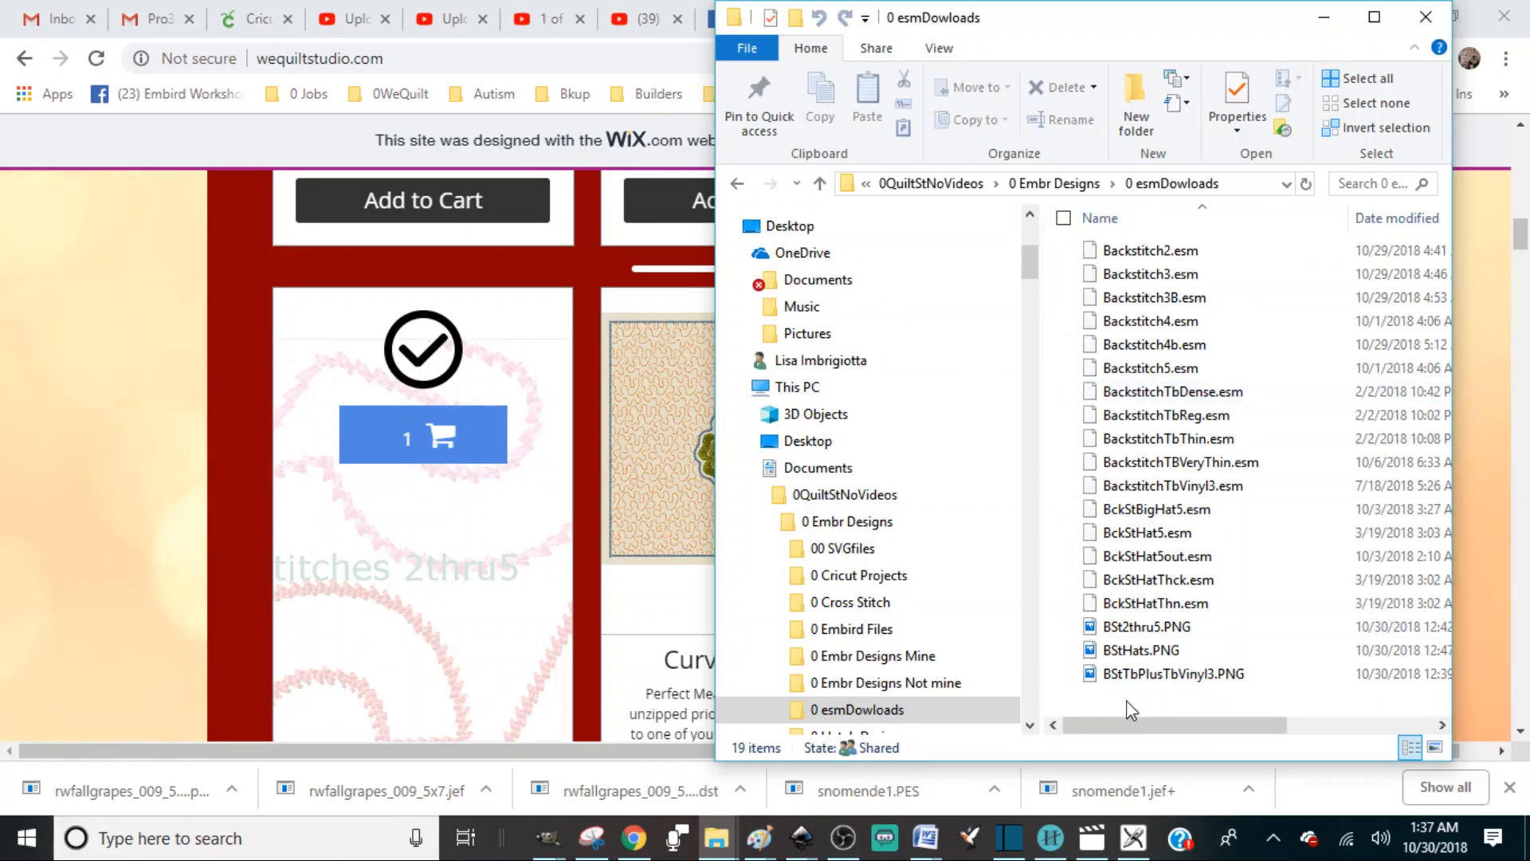
# Switch to Embird Studio and create an outline object as an eight-sided polygon about 66 mm wide and high.
pyautogui.click(1132, 838)
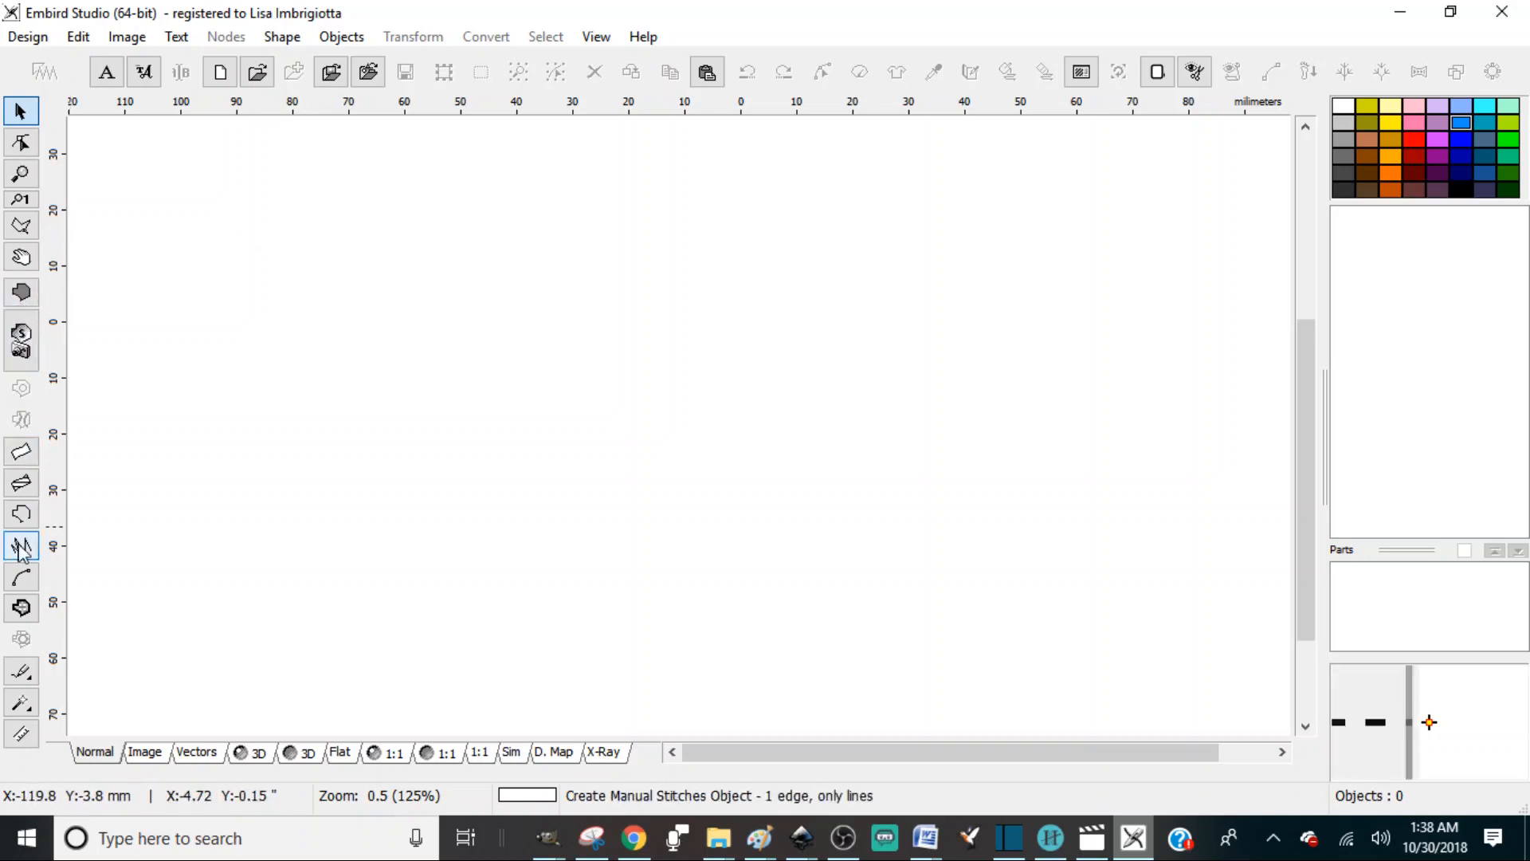
pyautogui.click(306, 388)
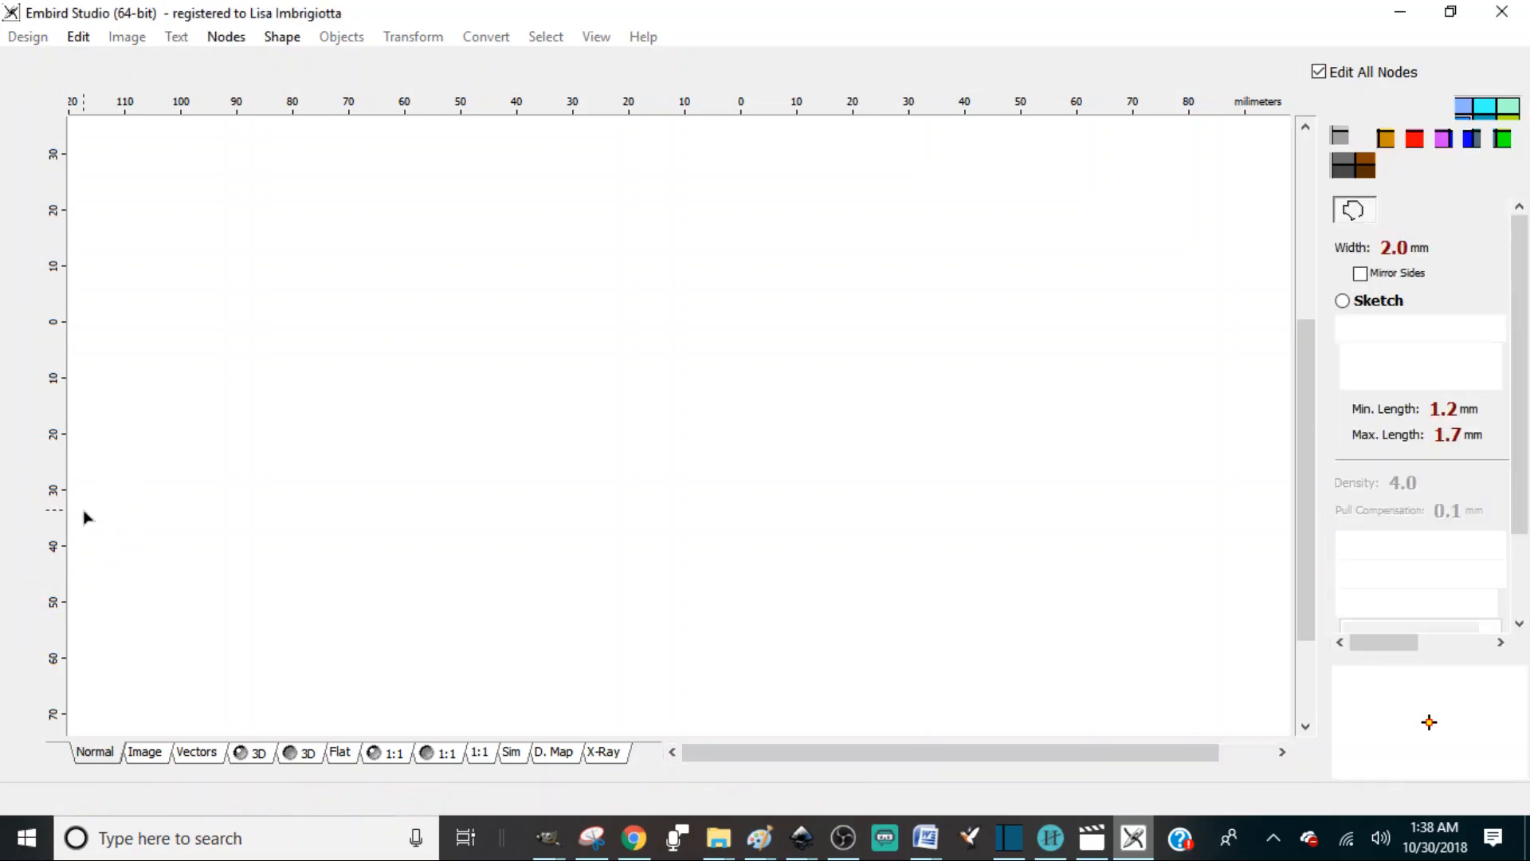
pyautogui.click(53, 71)
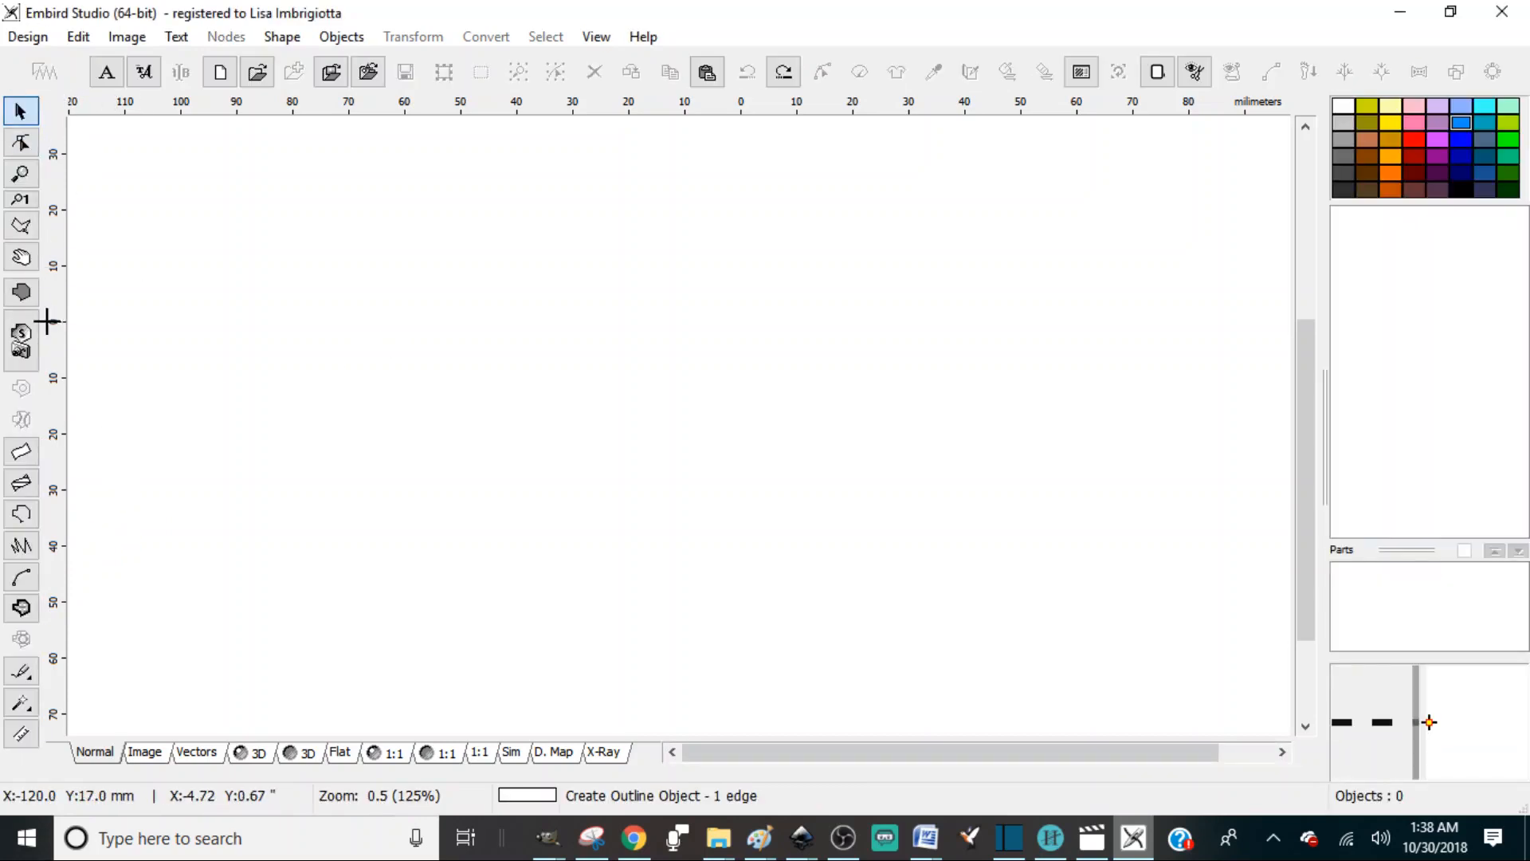
pyautogui.click(22, 517)
pyautogui.click(355, 296)
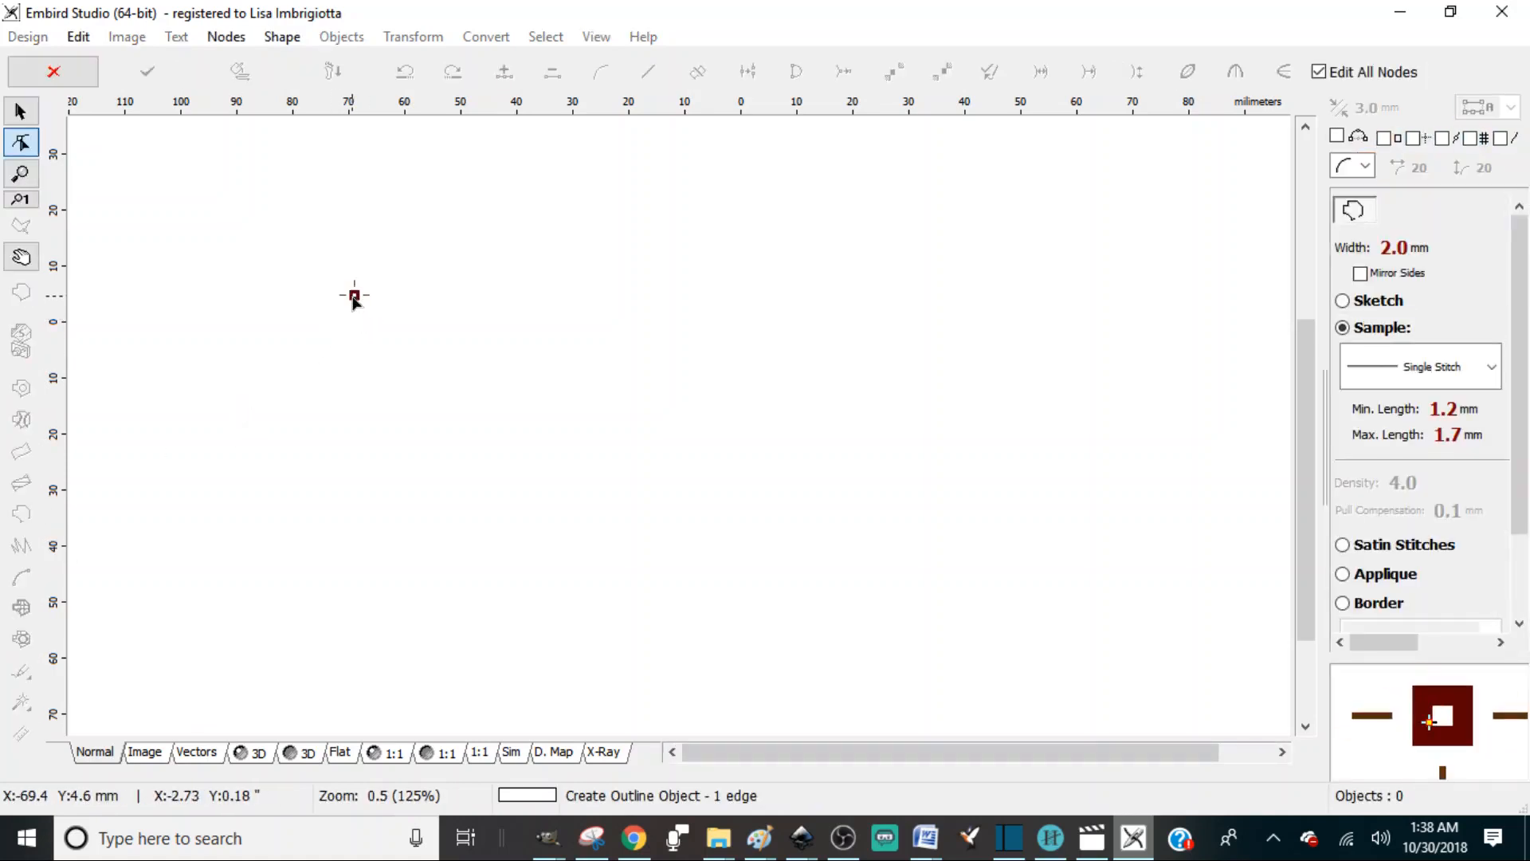
pyautogui.click(287, 37)
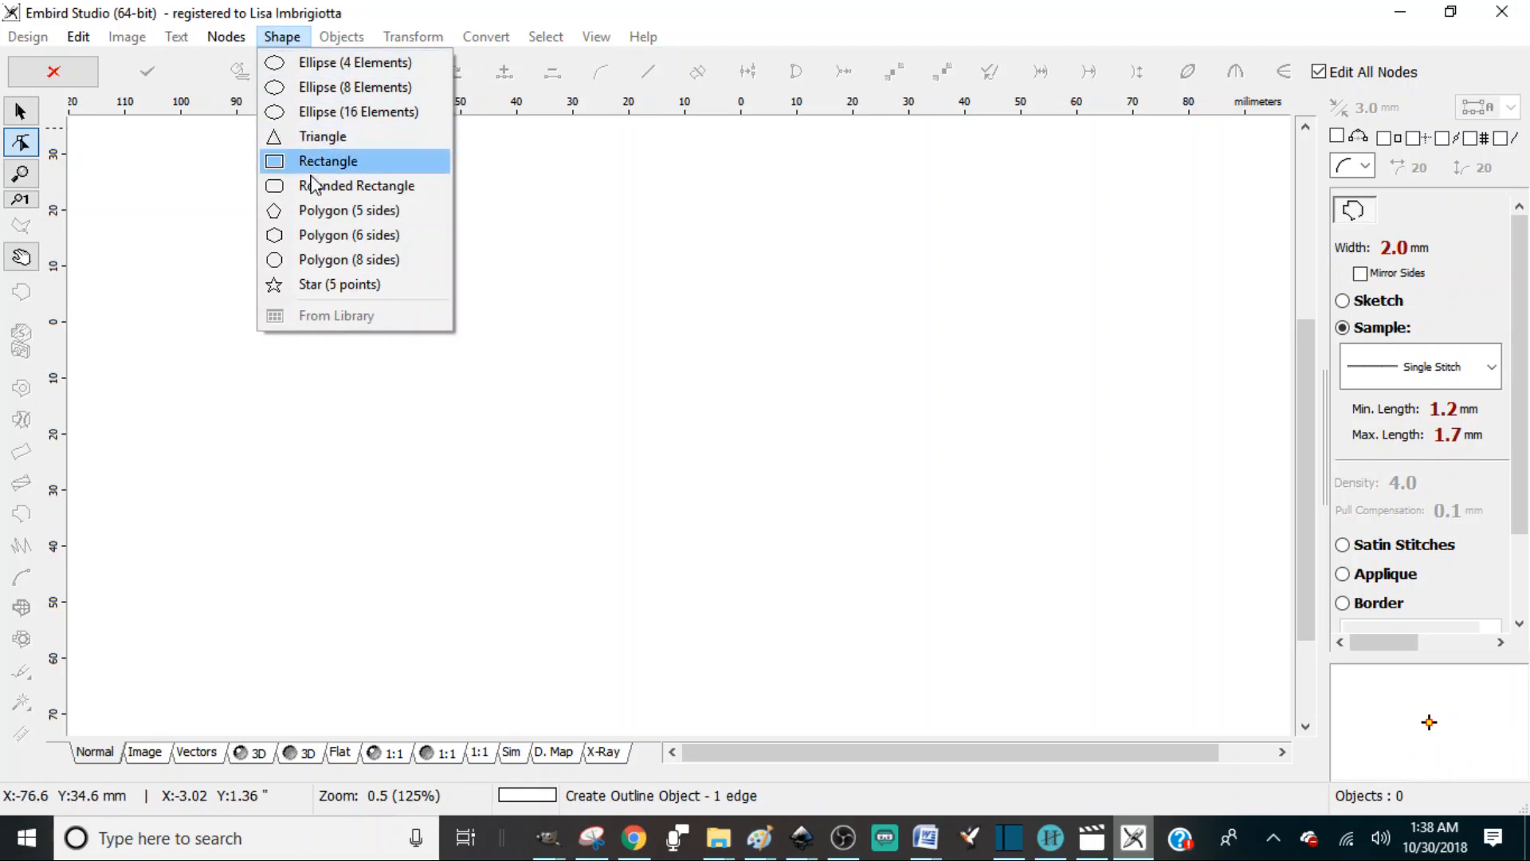
pyautogui.click(323, 261)
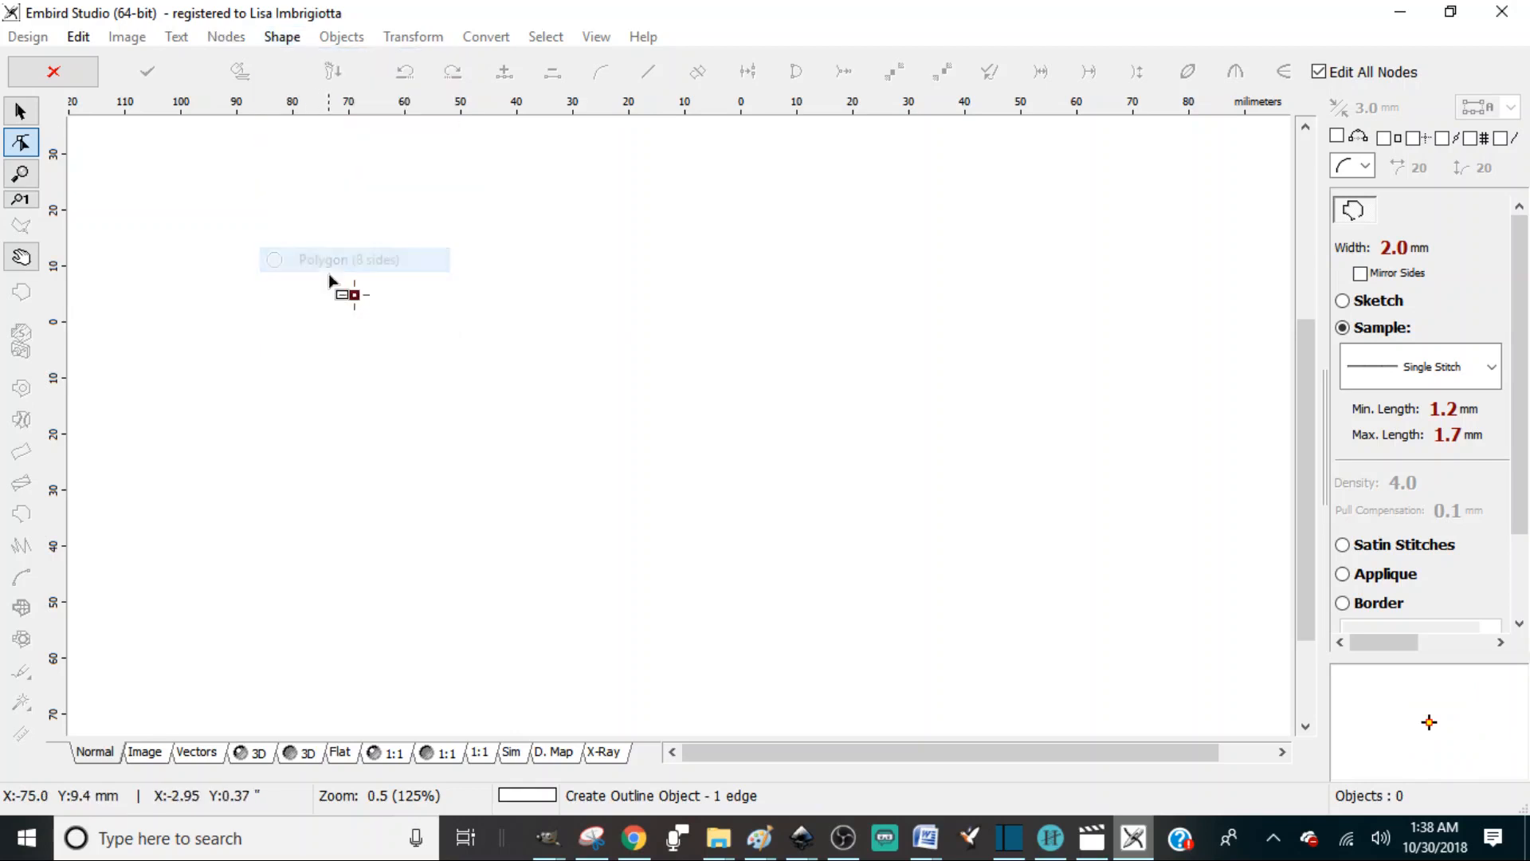
pyautogui.moveTo(467, 299); pyautogui.dragTo(669, 558)
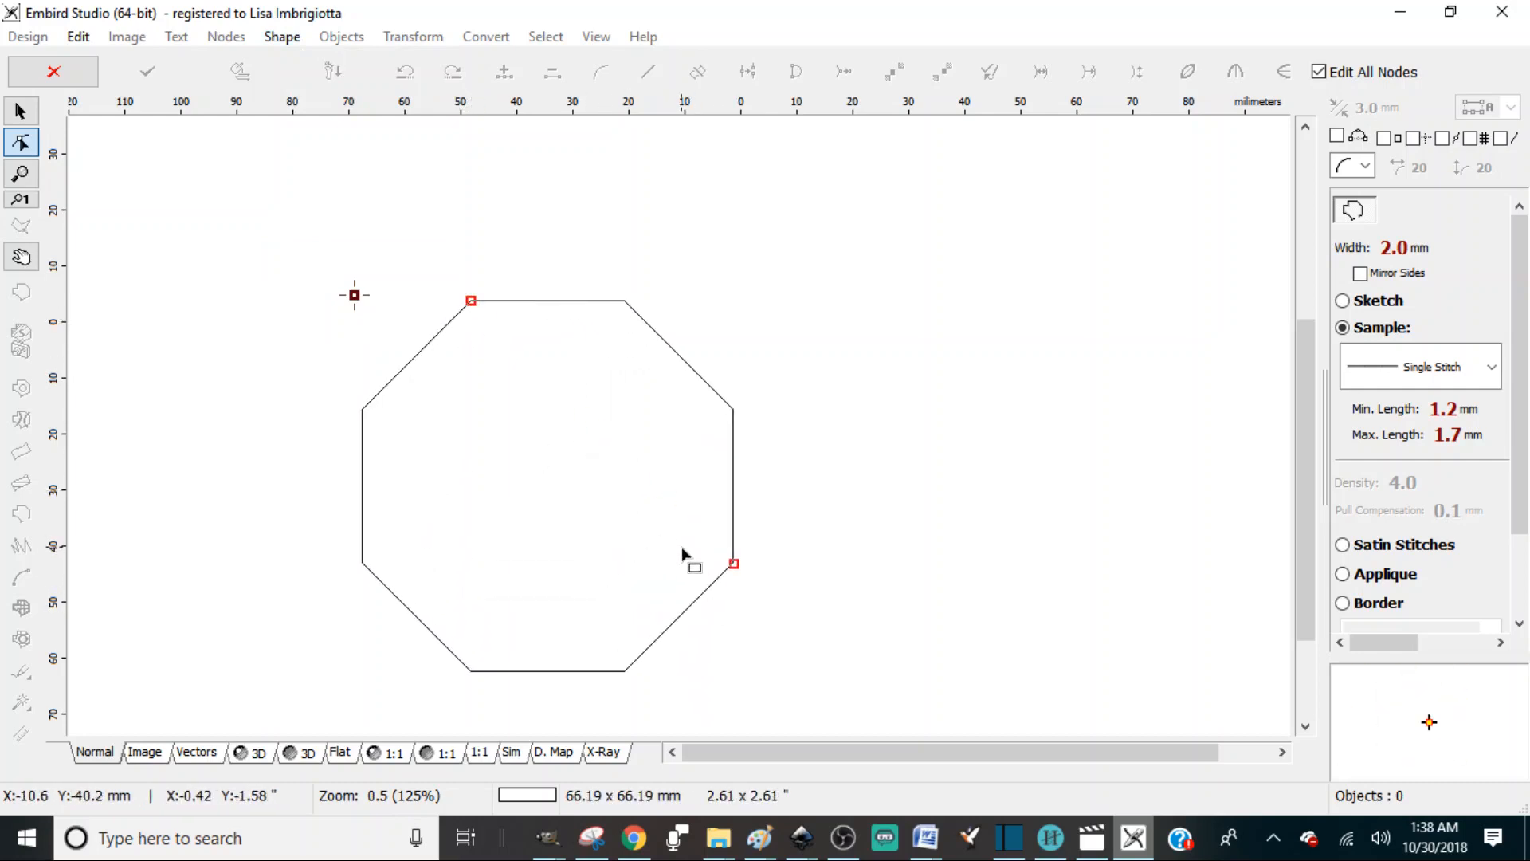
pyautogui.rightClick(683, 546)
pyautogui.rightClick(688, 540)
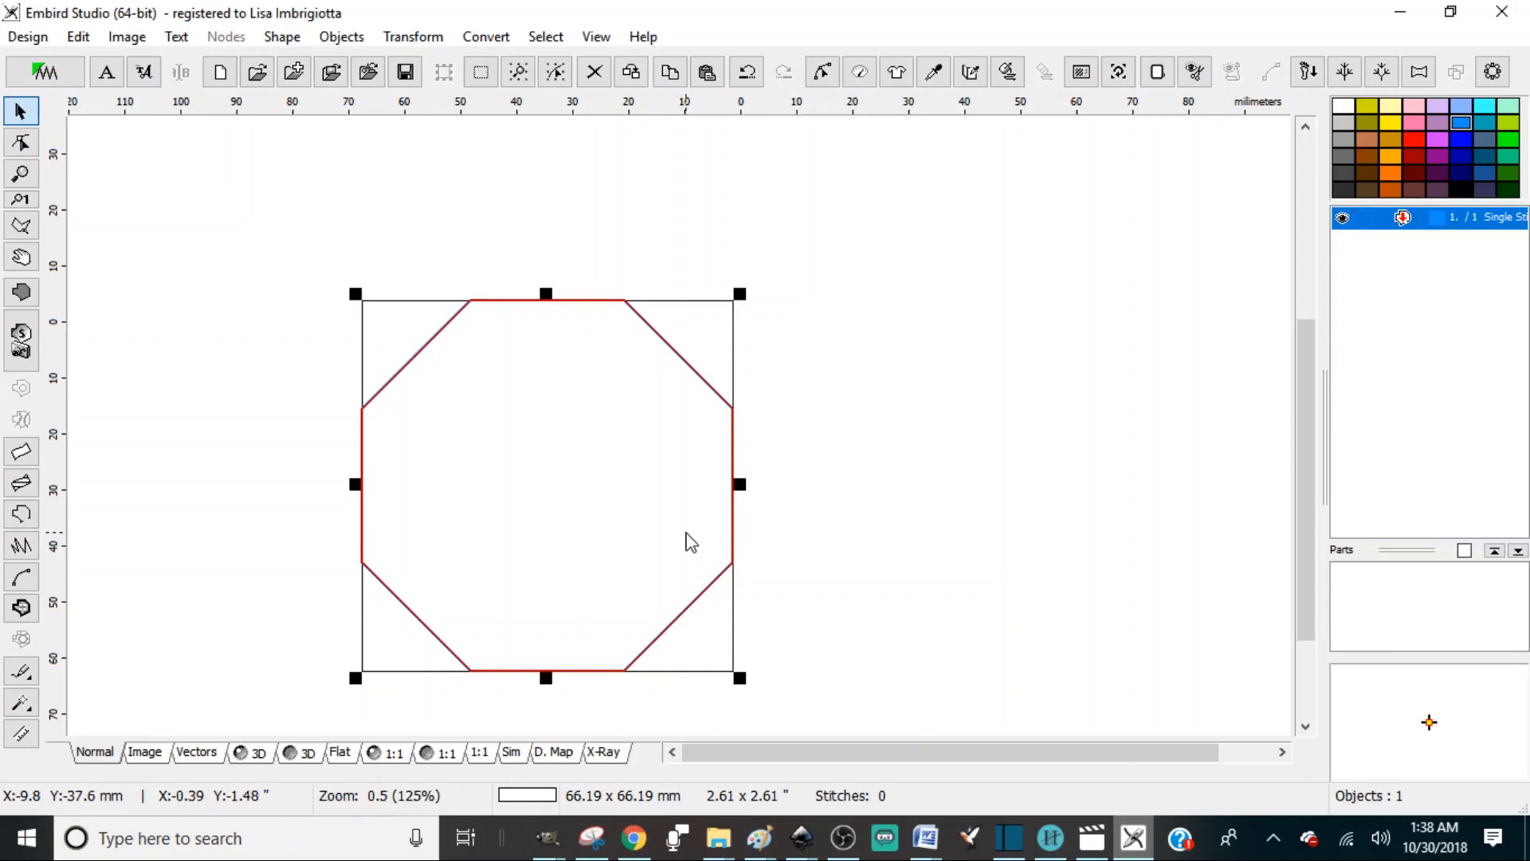
pyautogui.click(563, 201)
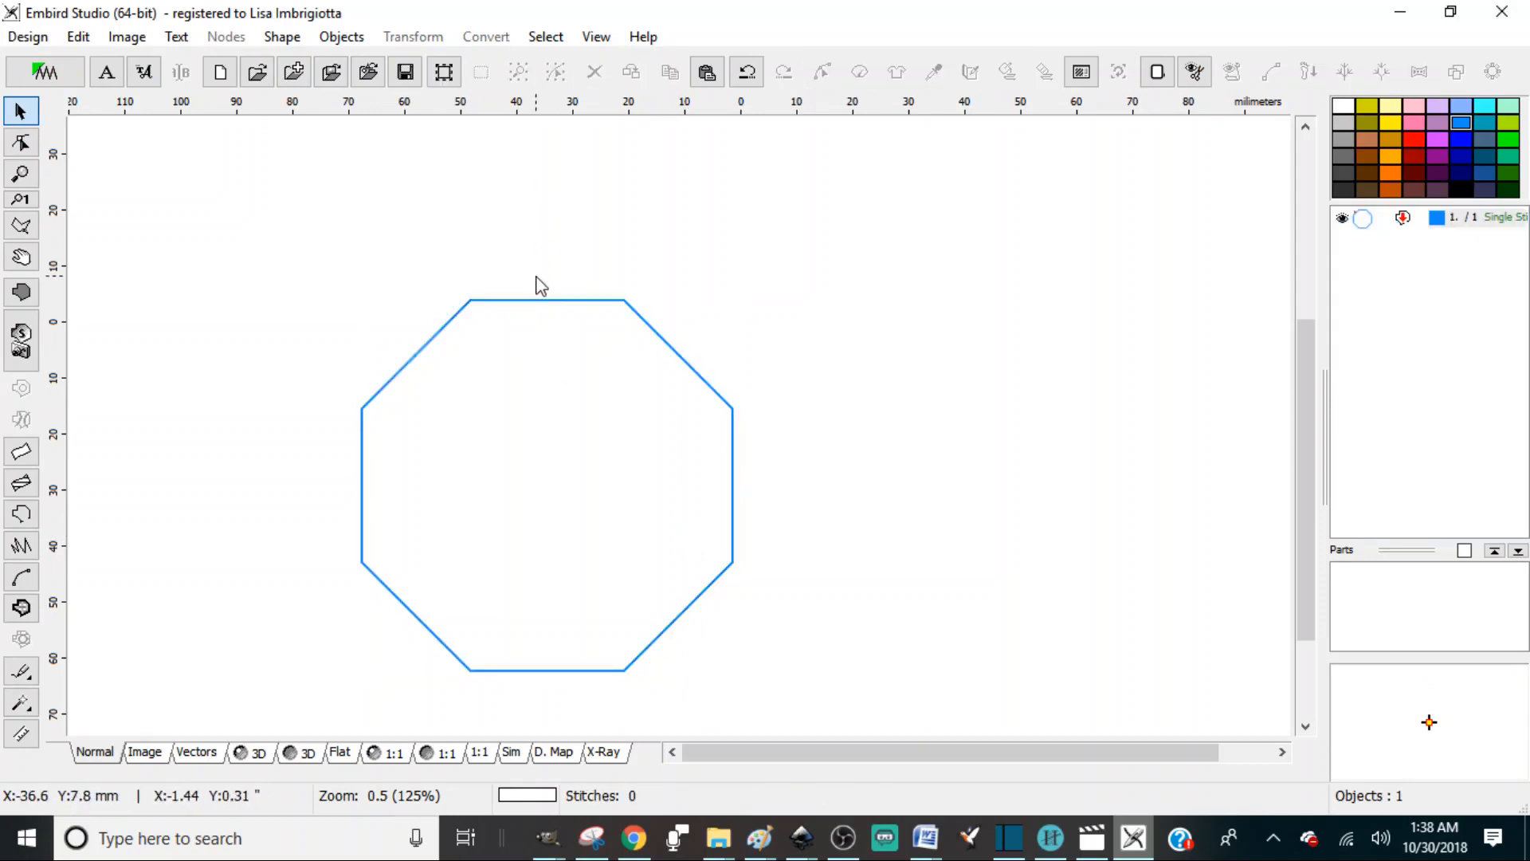
# Start a Font Engine text object above the octagon in the BlackChancery font and enter "Black".
pyautogui.click(176, 37)
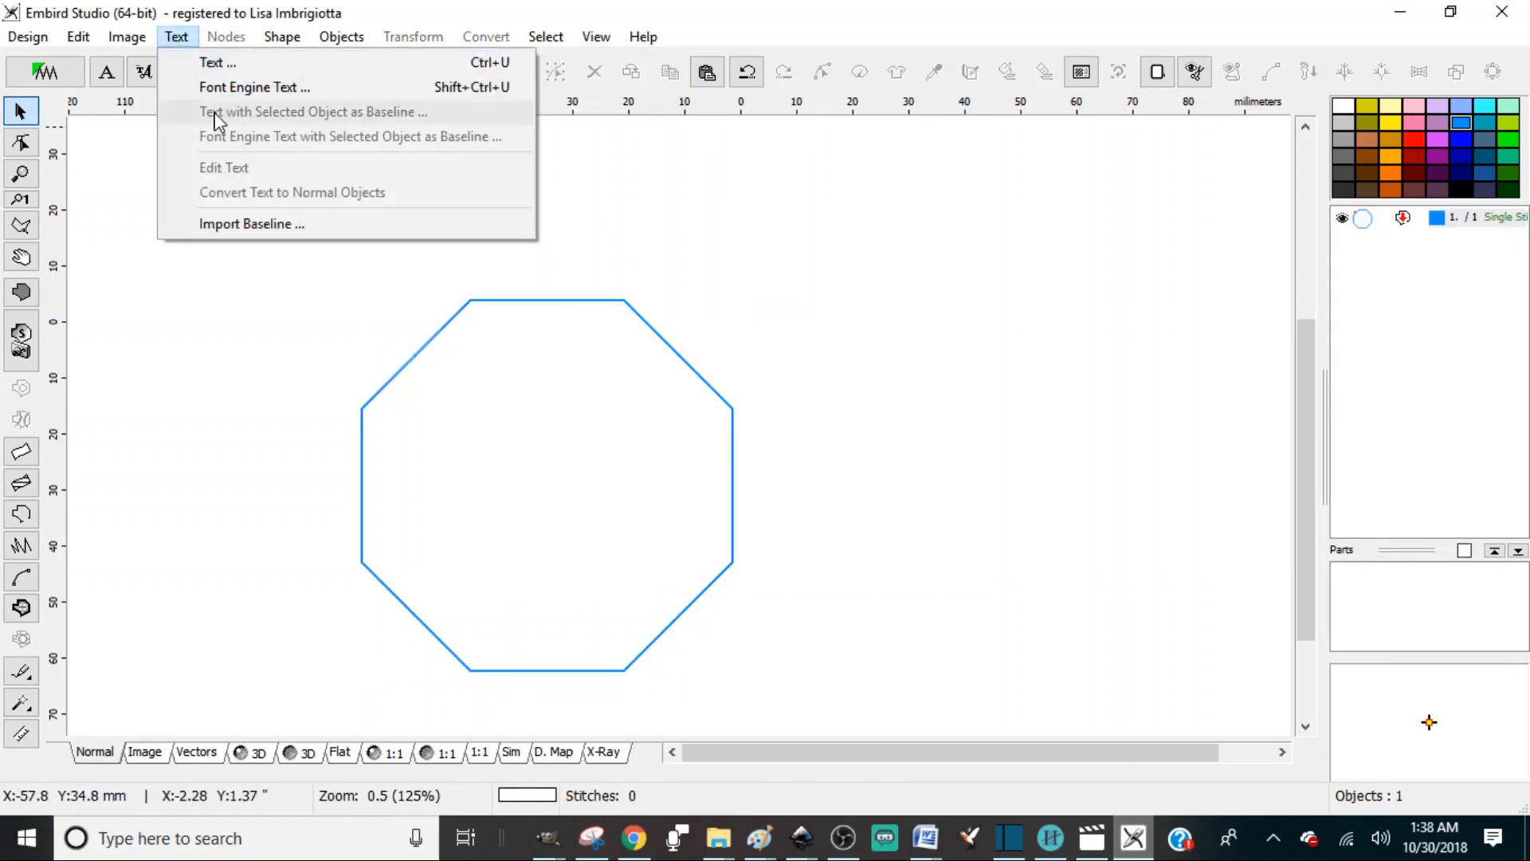
pyautogui.click(207, 59)
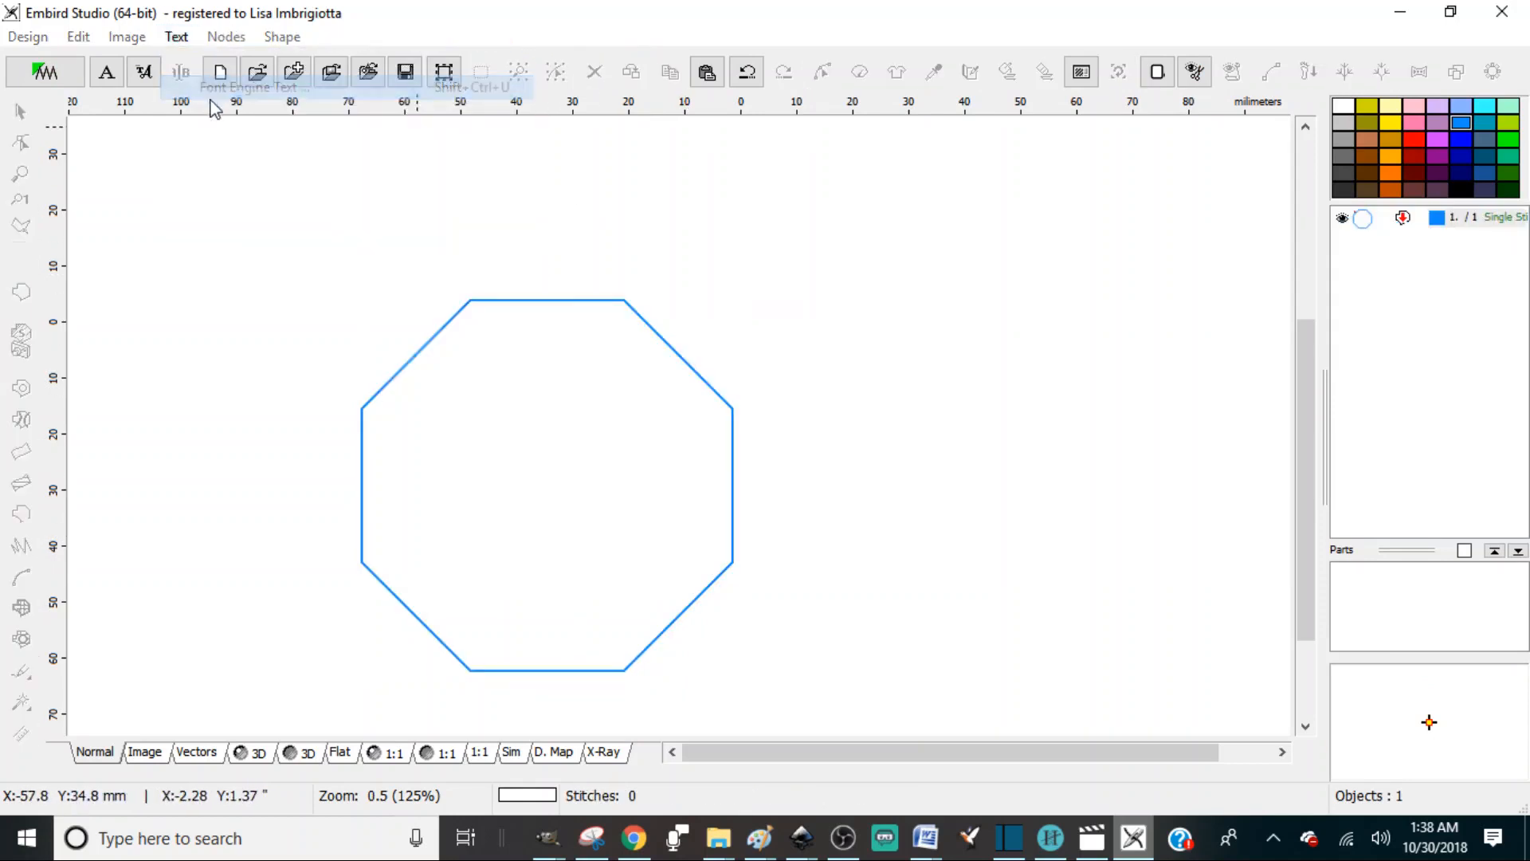
pyautogui.click(389, 274)
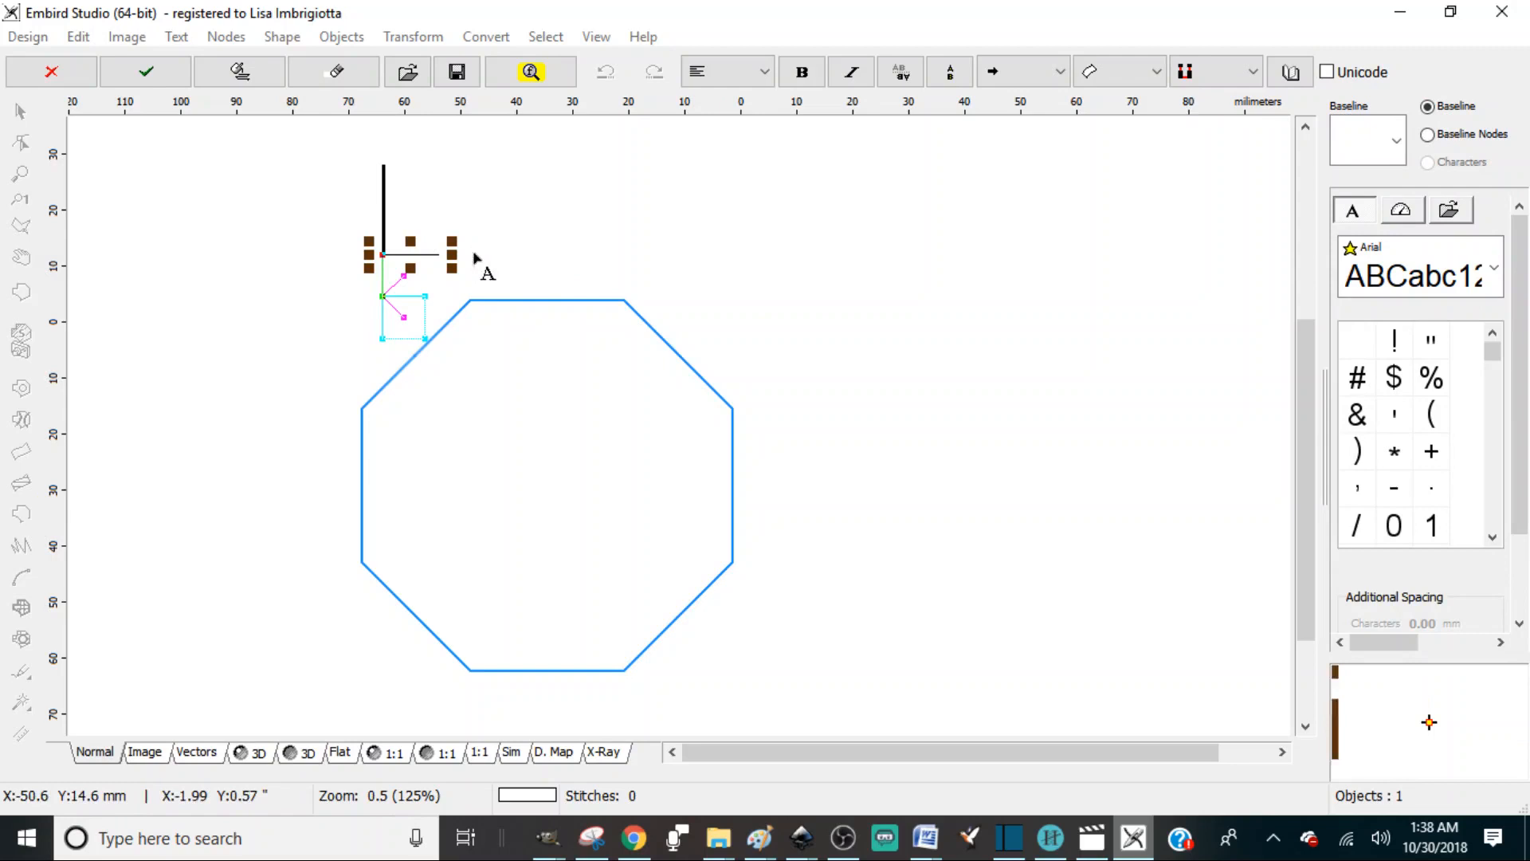
pyautogui.click(1496, 271)
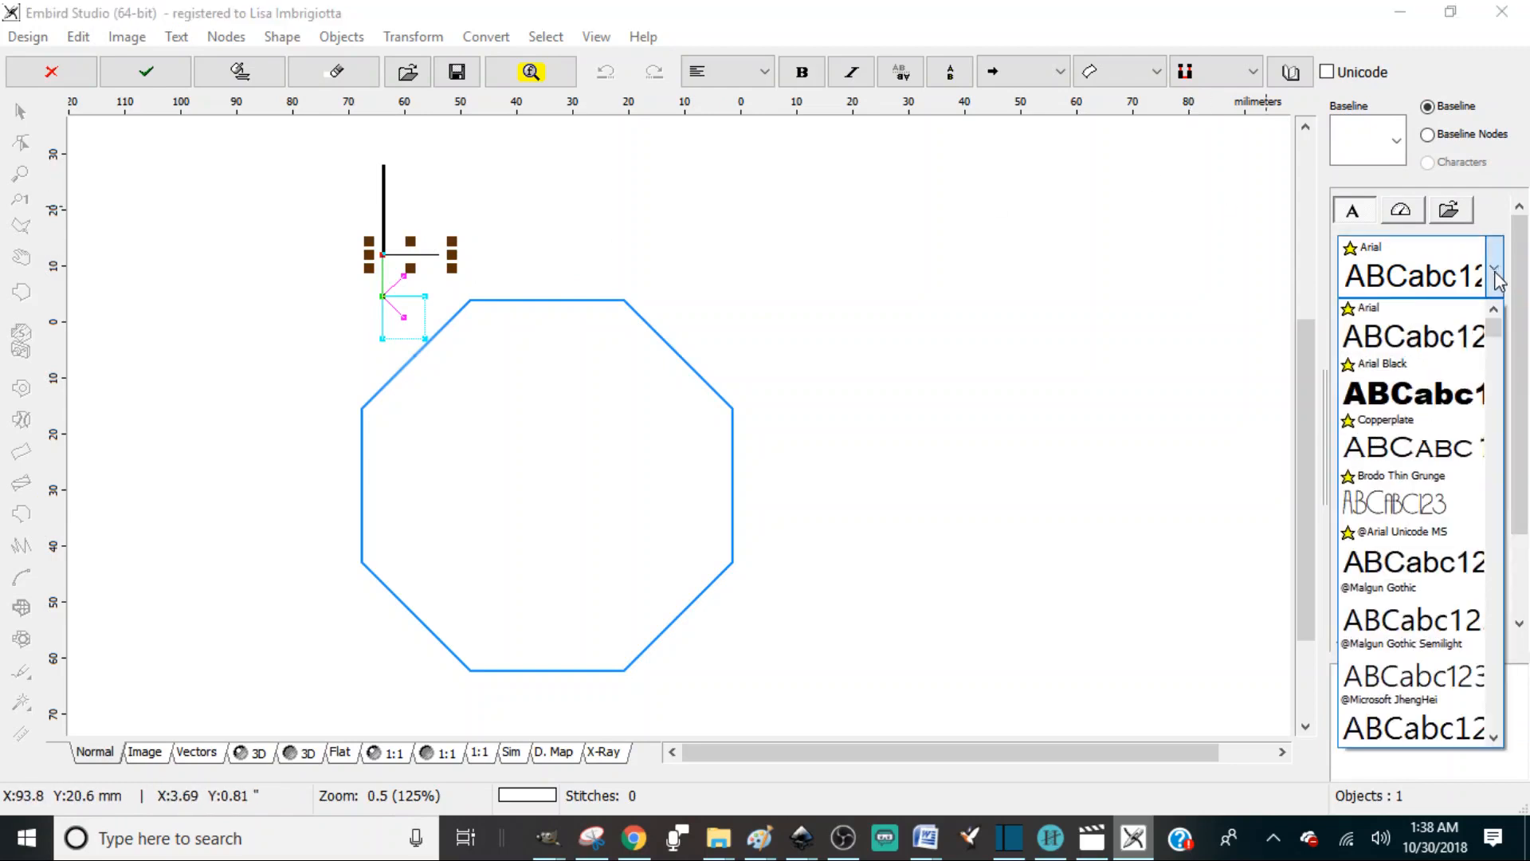
pyautogui.moveTo(1497, 335); pyautogui.dragTo(1502, 426)
pyautogui.click(1475, 503)
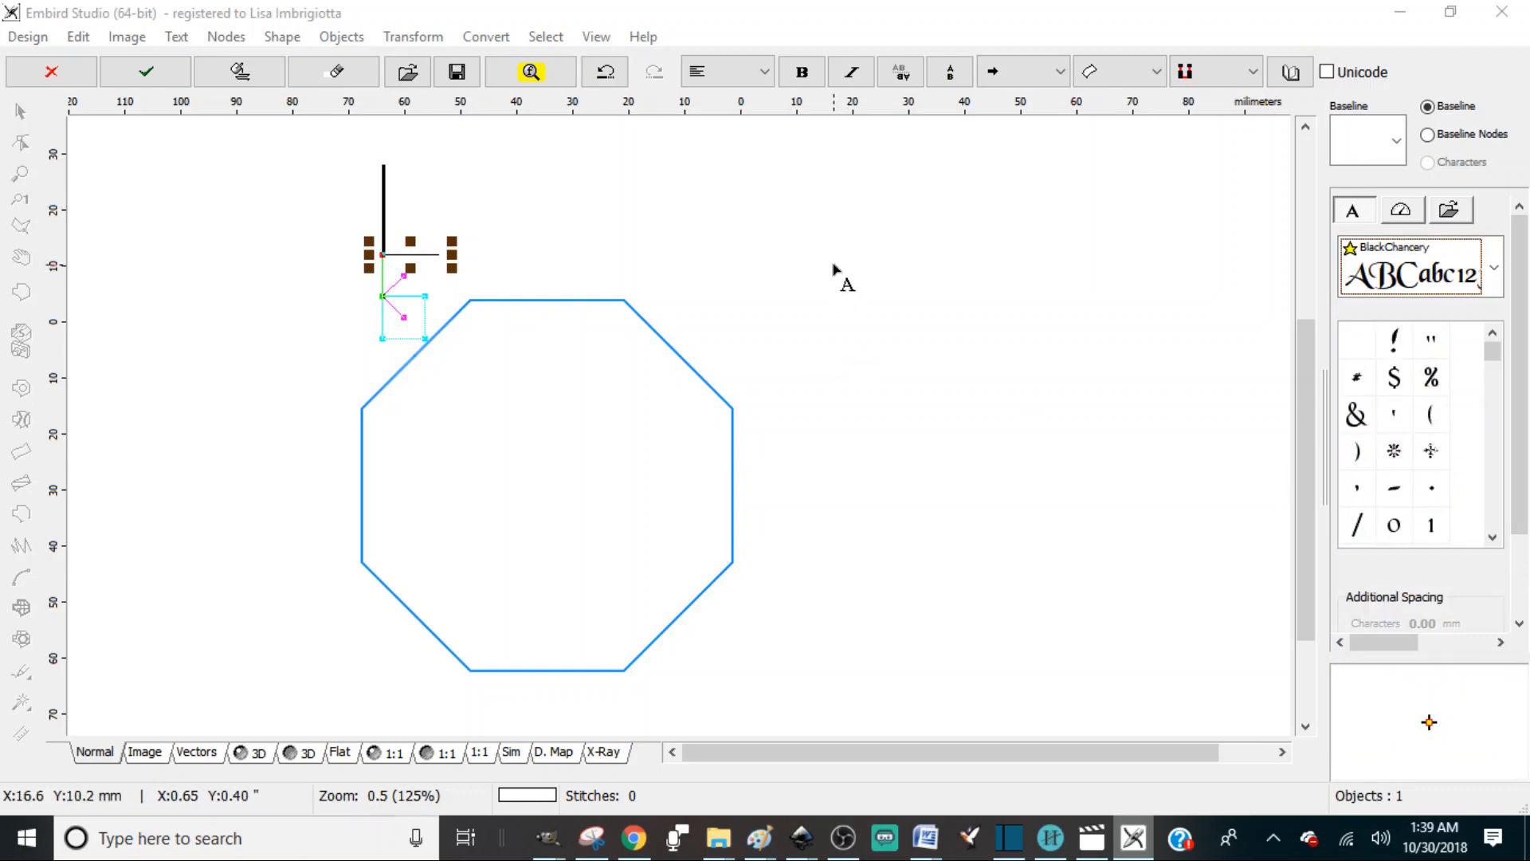
pyautogui.write('Black')
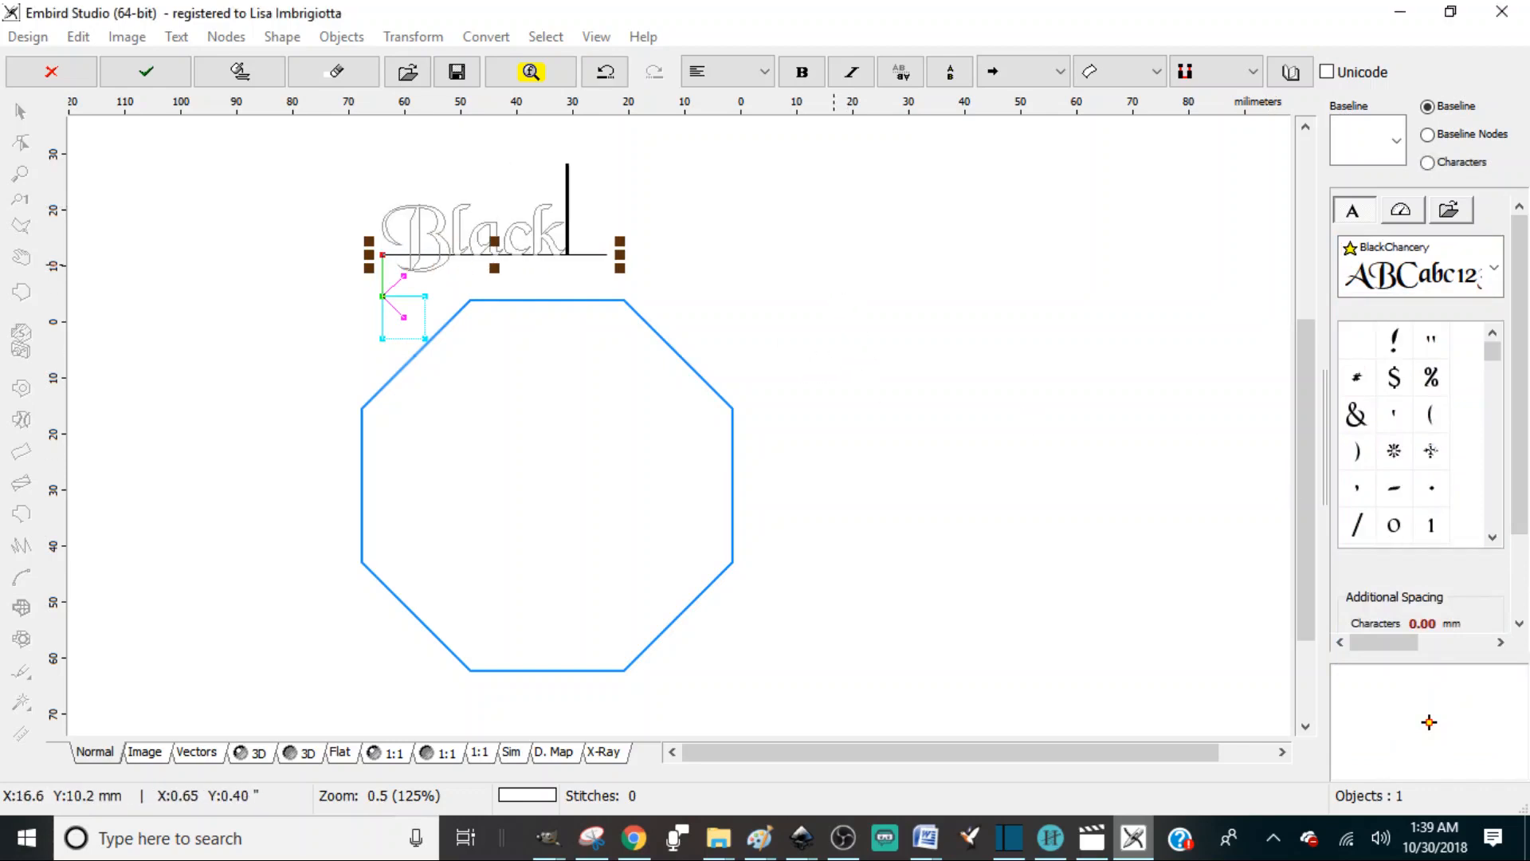
# Set the lettering height of the word "Black" to 25 mm.
pyautogui.click(1415, 209)
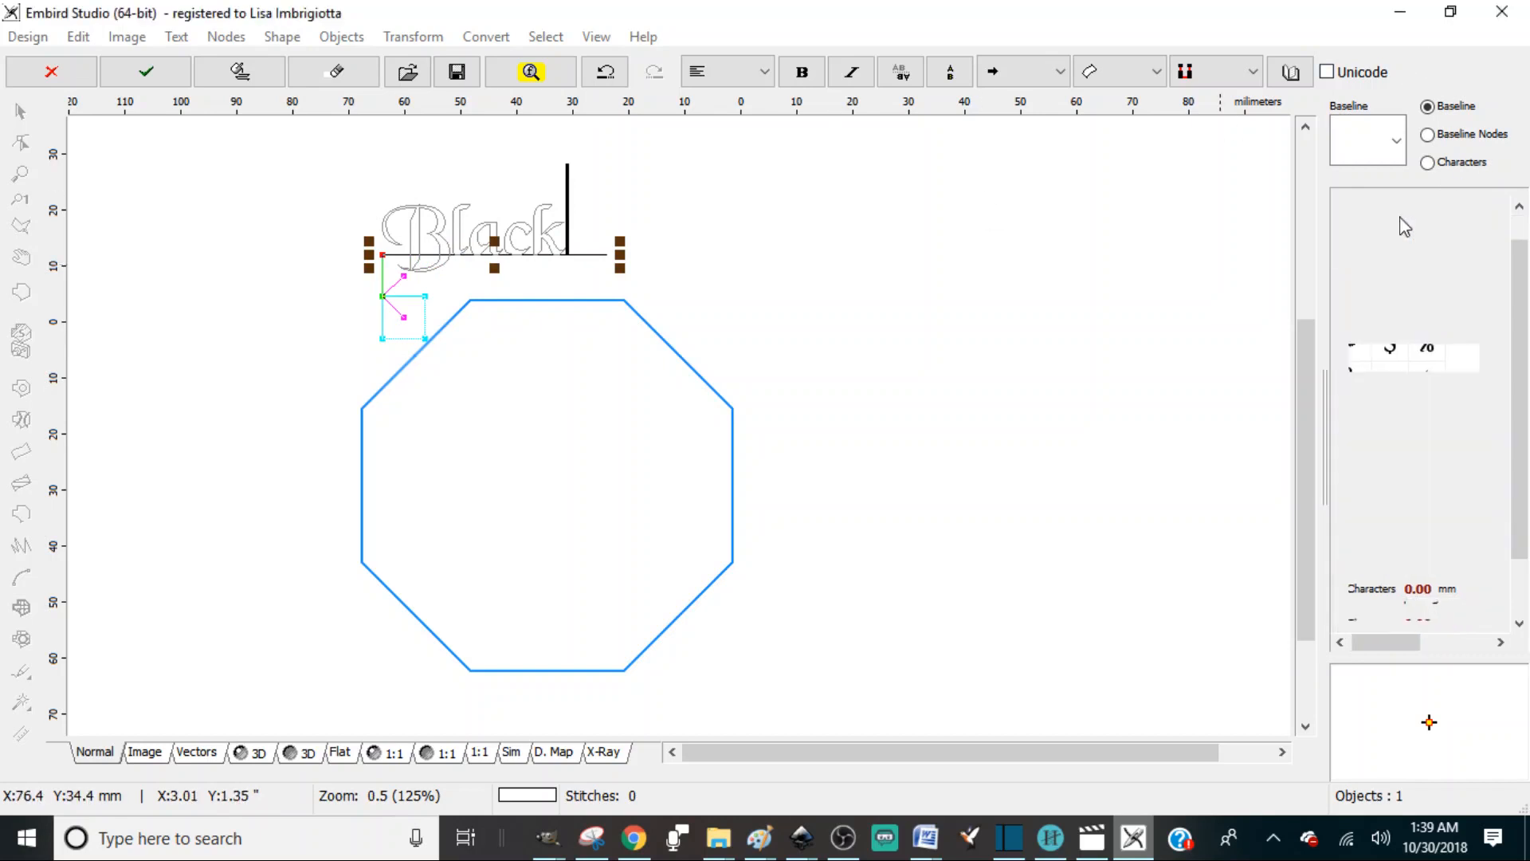
pyautogui.click(1357, 260)
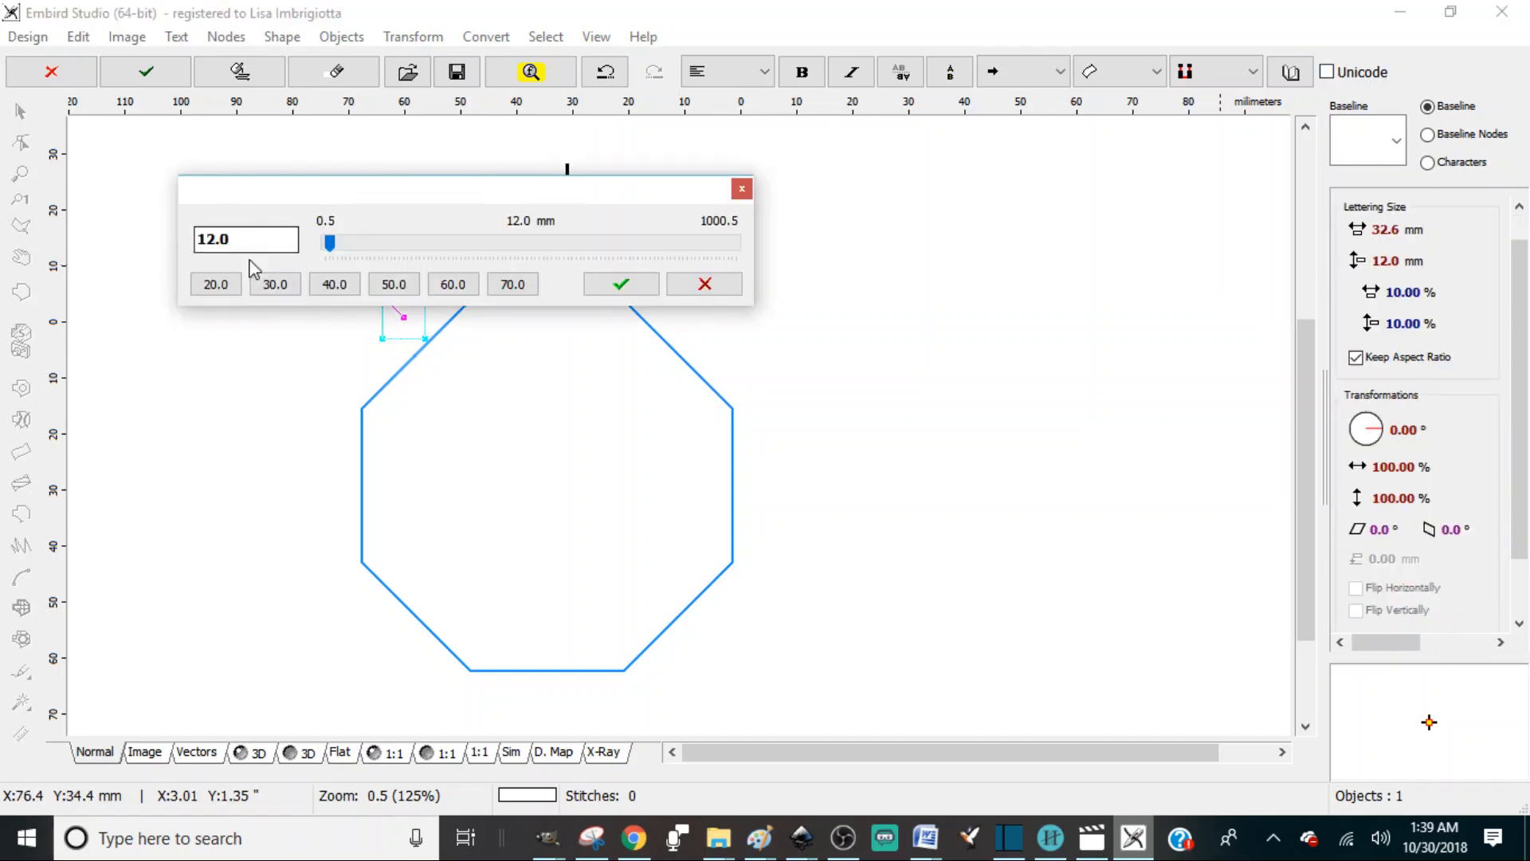
pyautogui.write('25')
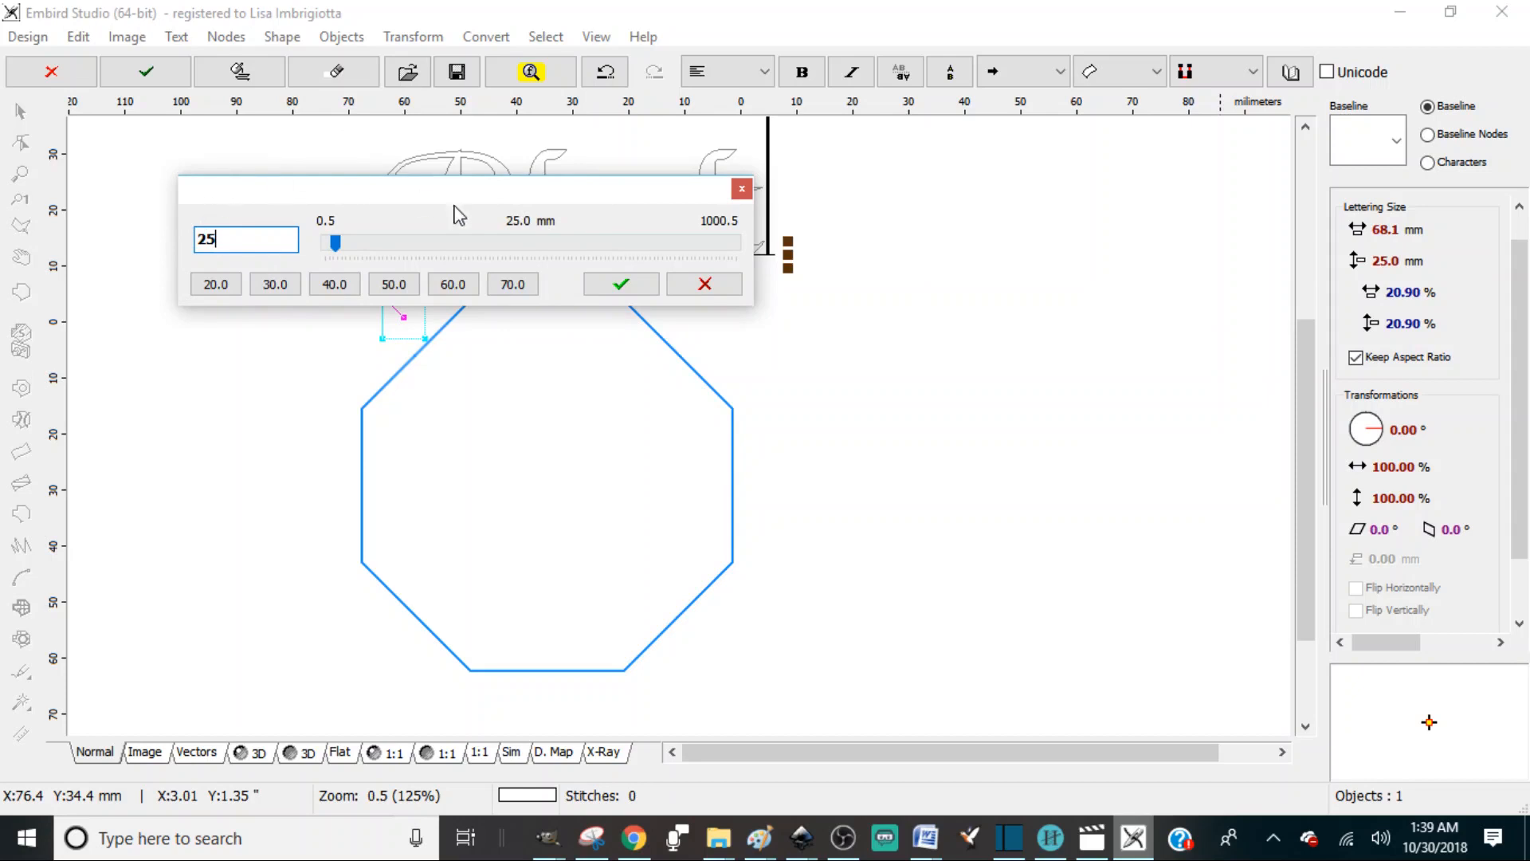
pyautogui.click(614, 282)
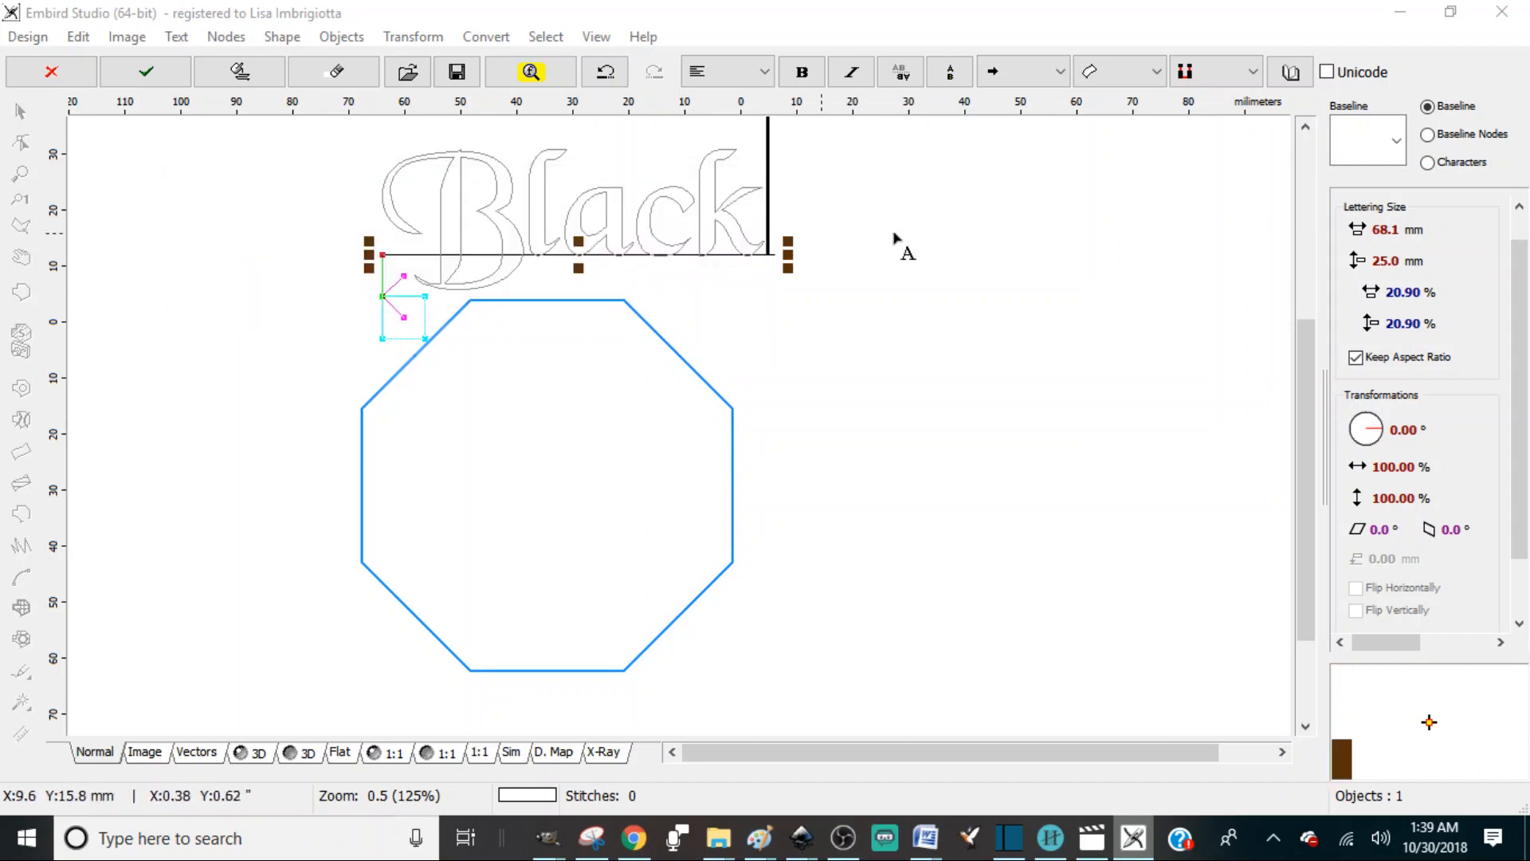
# Enlarge the word "Black" by setting its lettering height to 50 mm with the aspect ratio kept.
pyautogui.click(1357, 265)
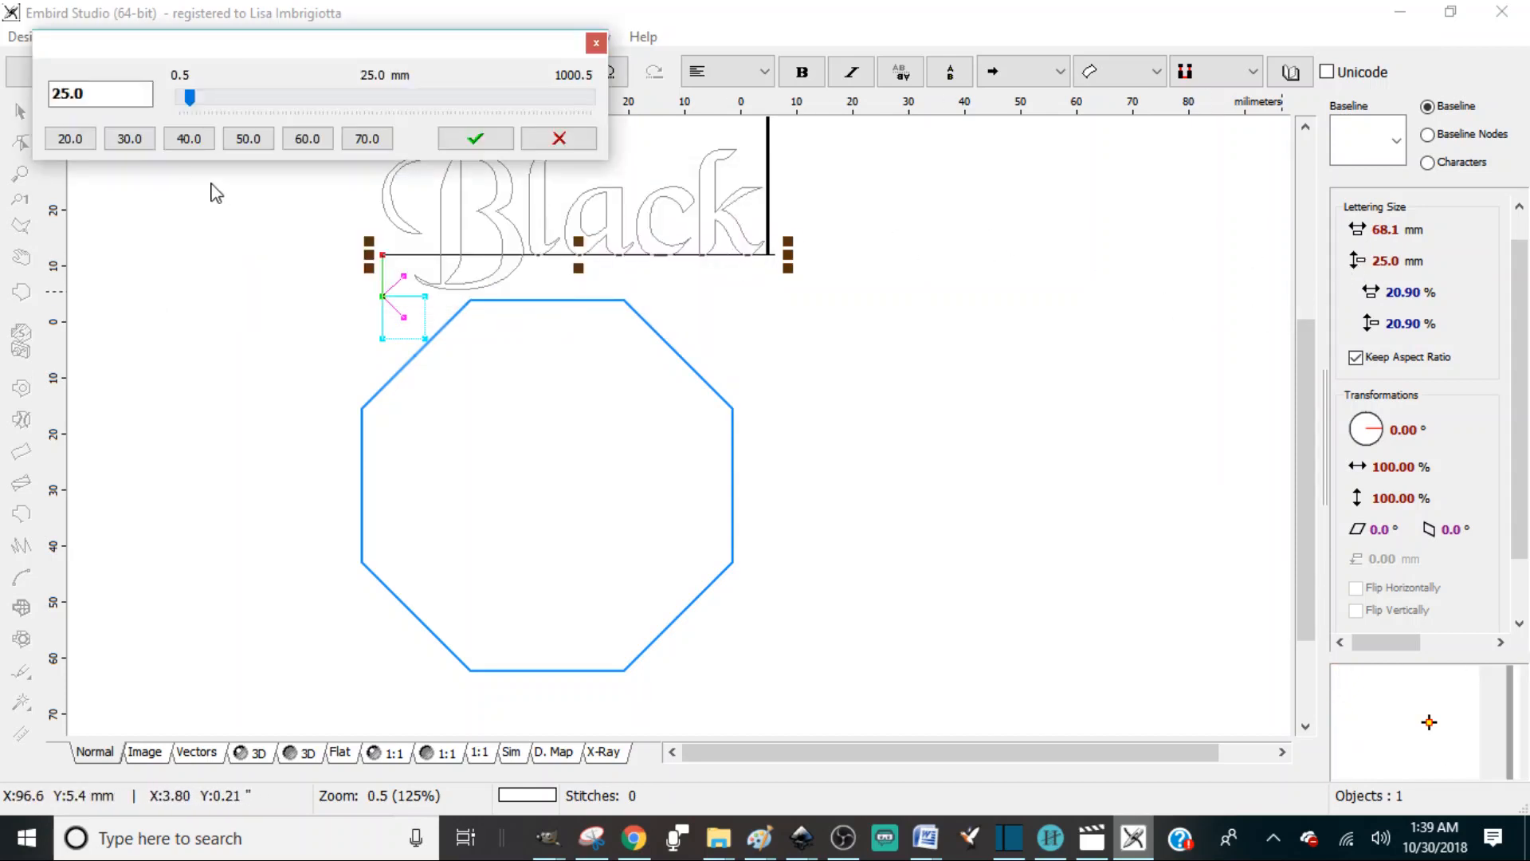
pyautogui.doubleClick(51, 93)
pyautogui.write('50')
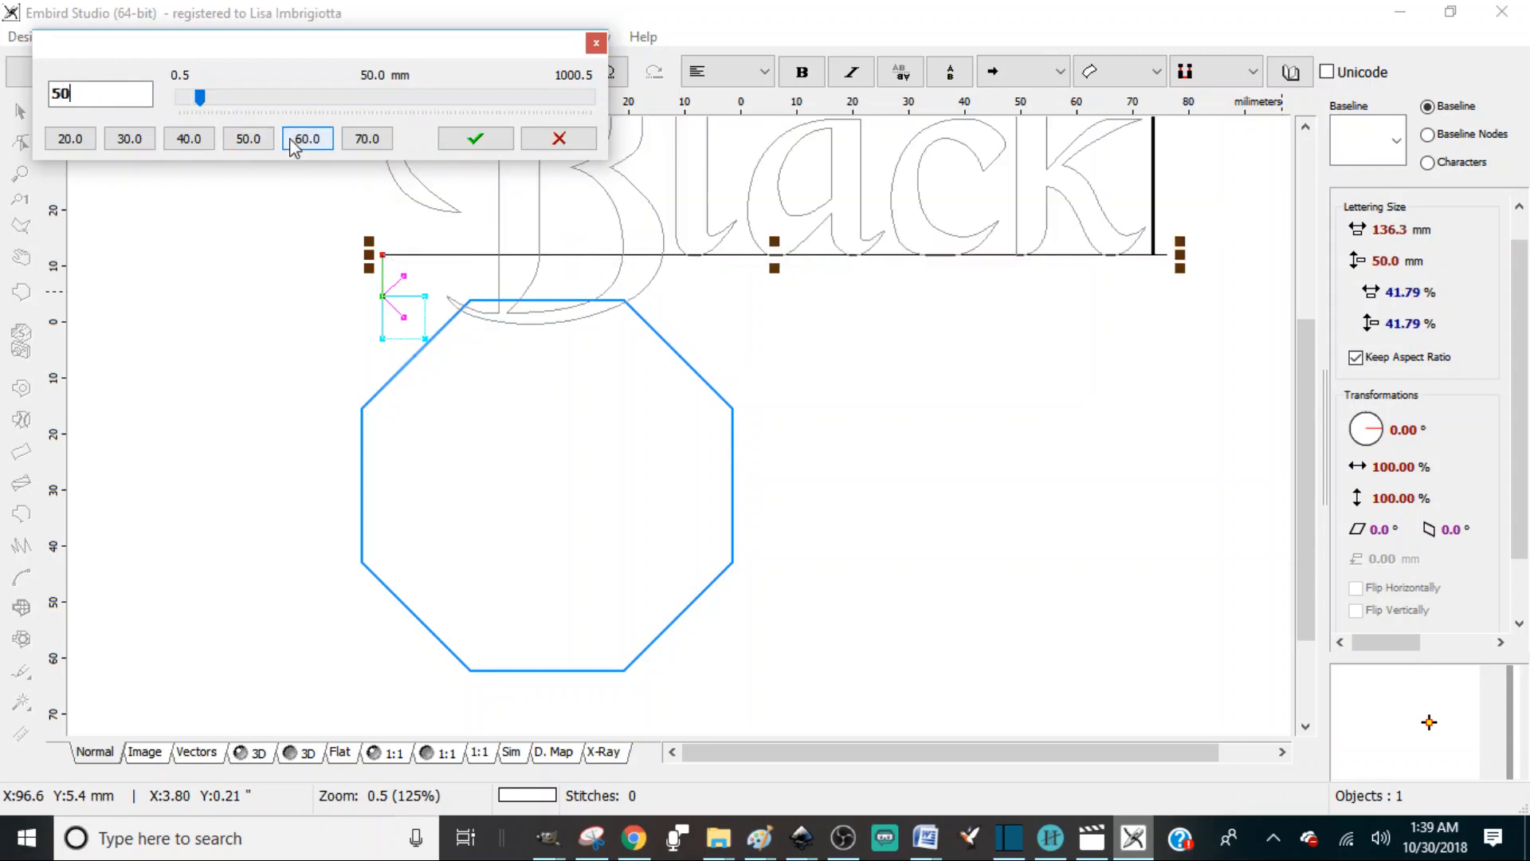
pyautogui.click(476, 139)
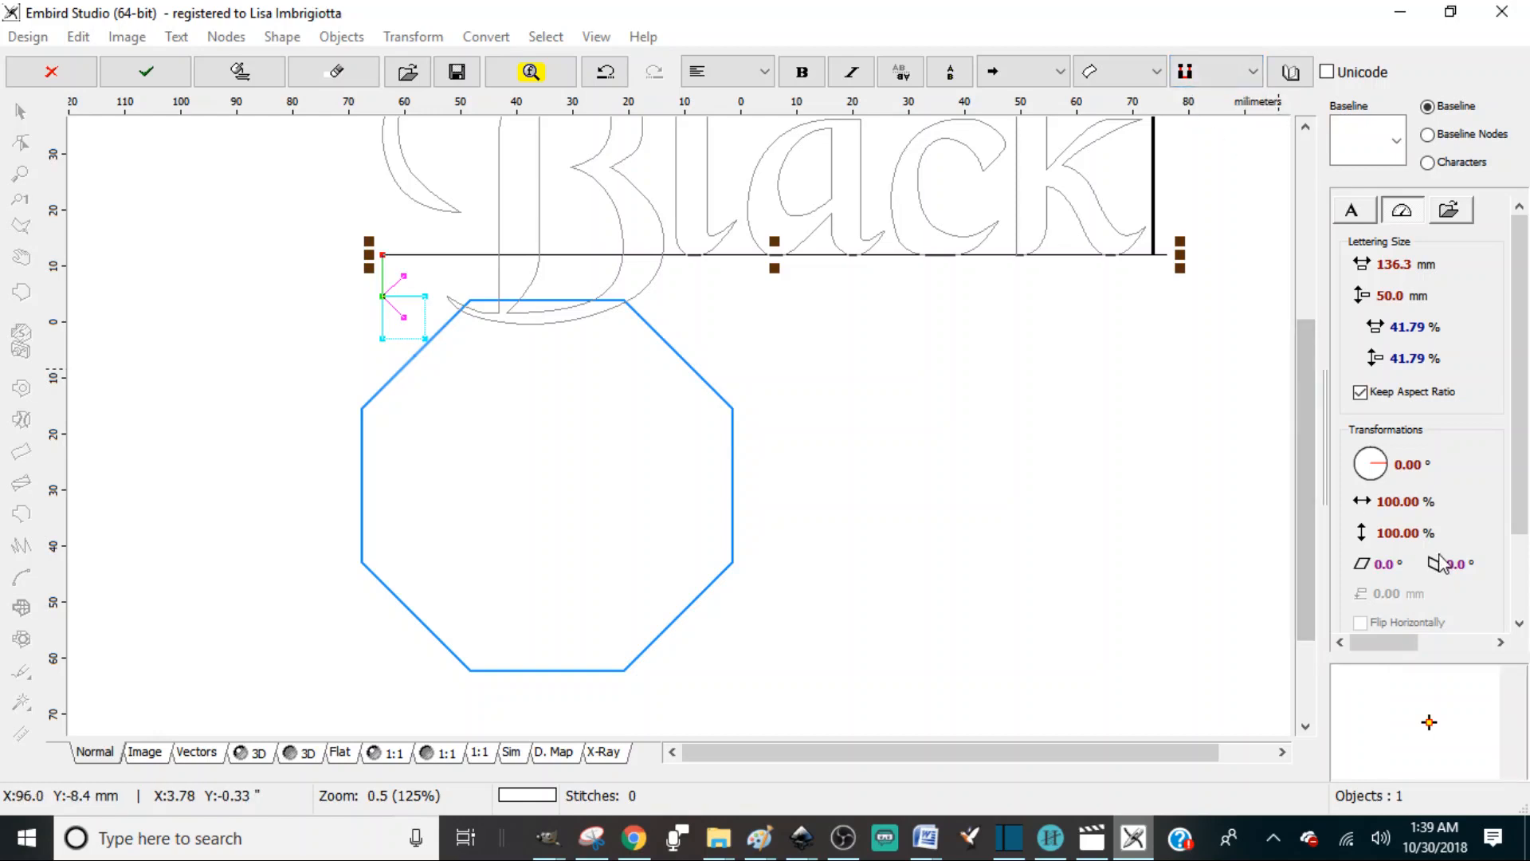
# Tighten the additional character spacing of the word "Black" to -0.96 mm.
pyautogui.click(1355, 211)
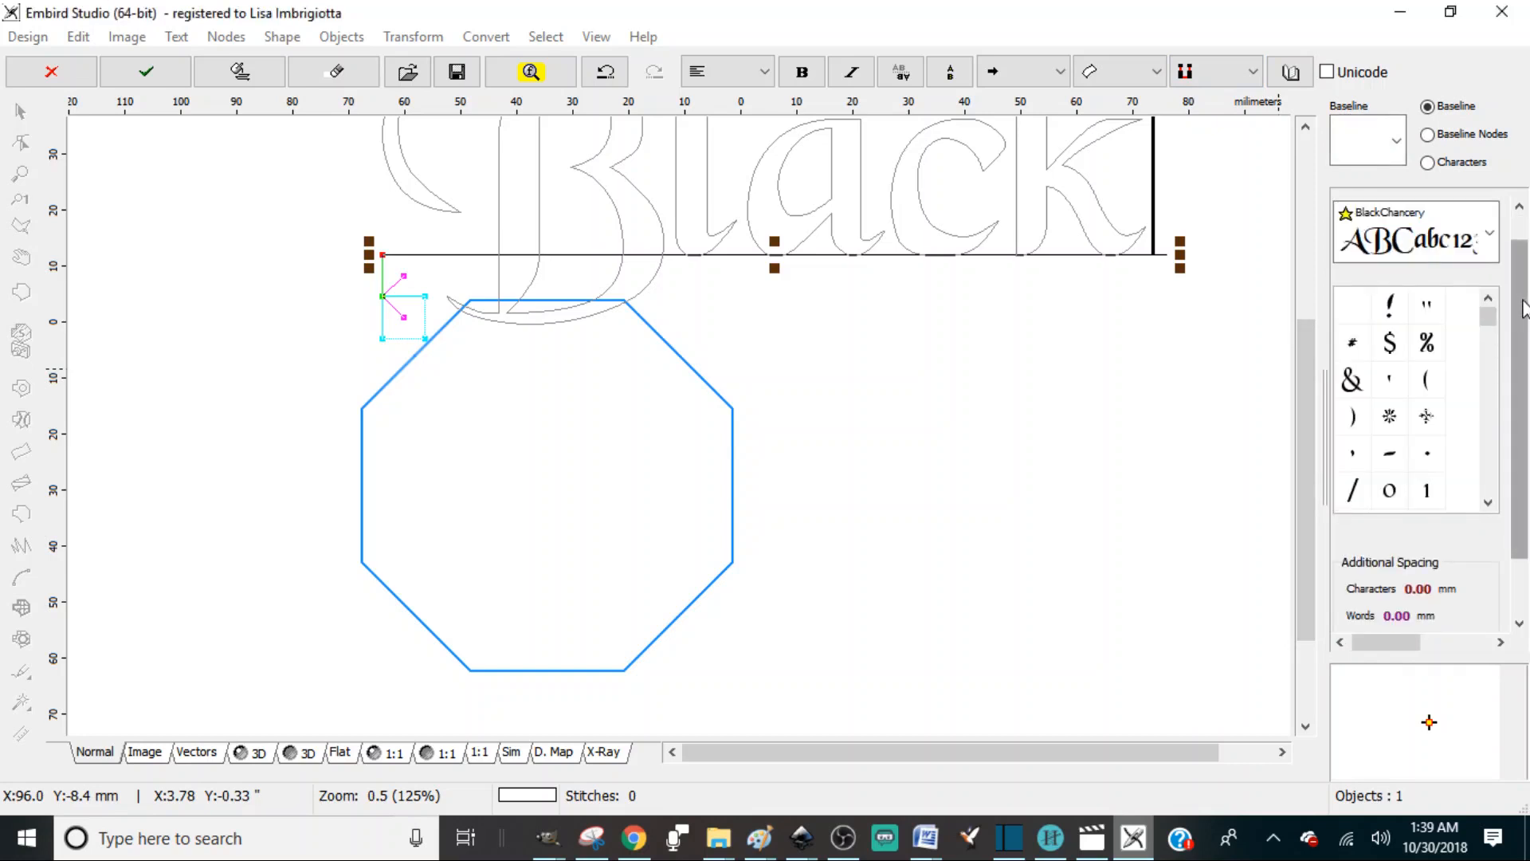
pyautogui.scroll(-1, 1390, 517)
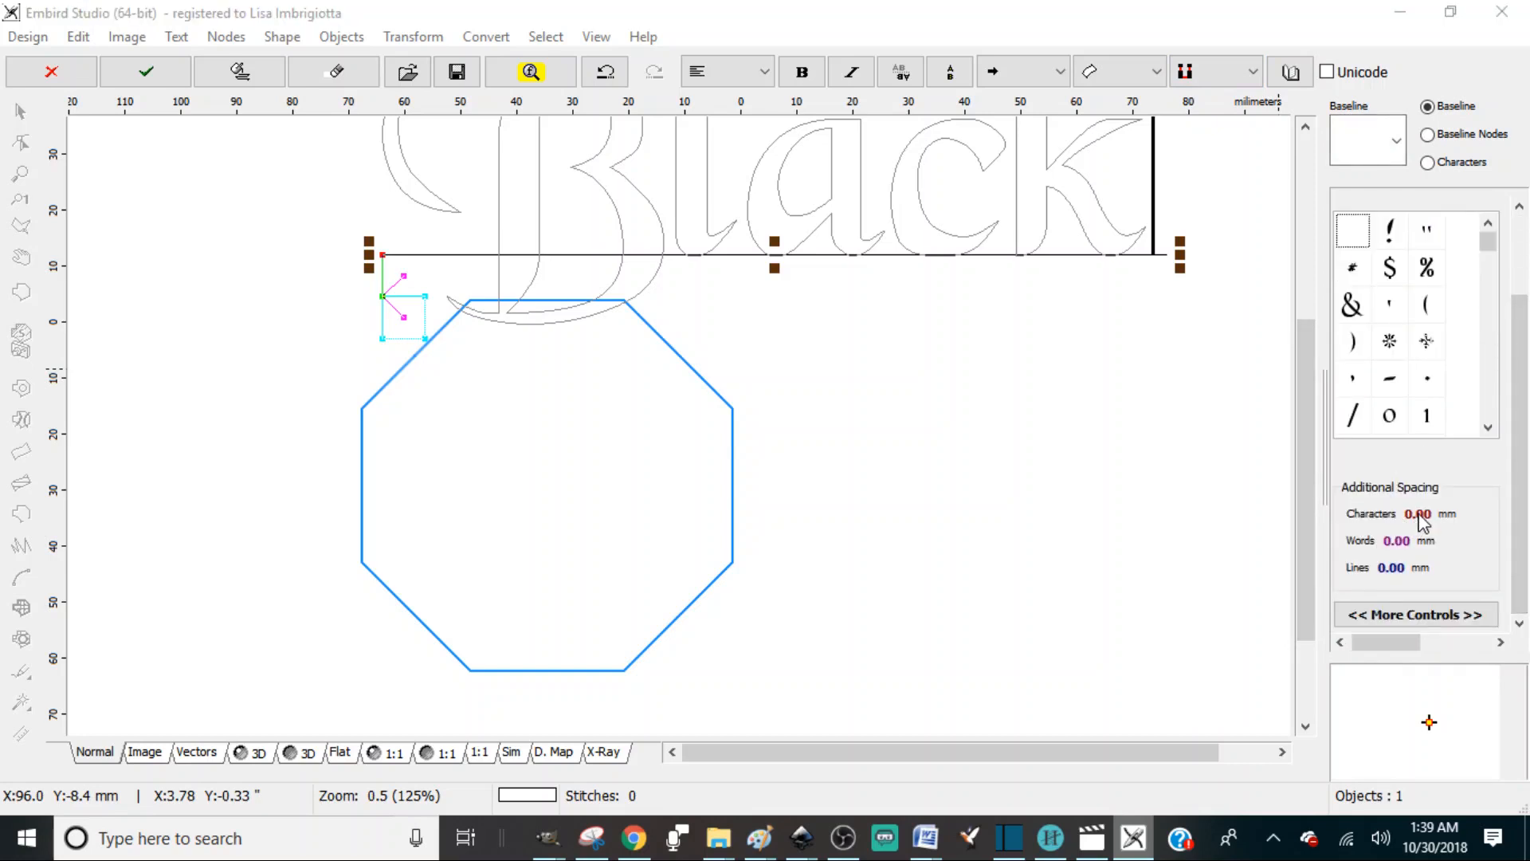
pyautogui.scroll(-9, 1417, 519)
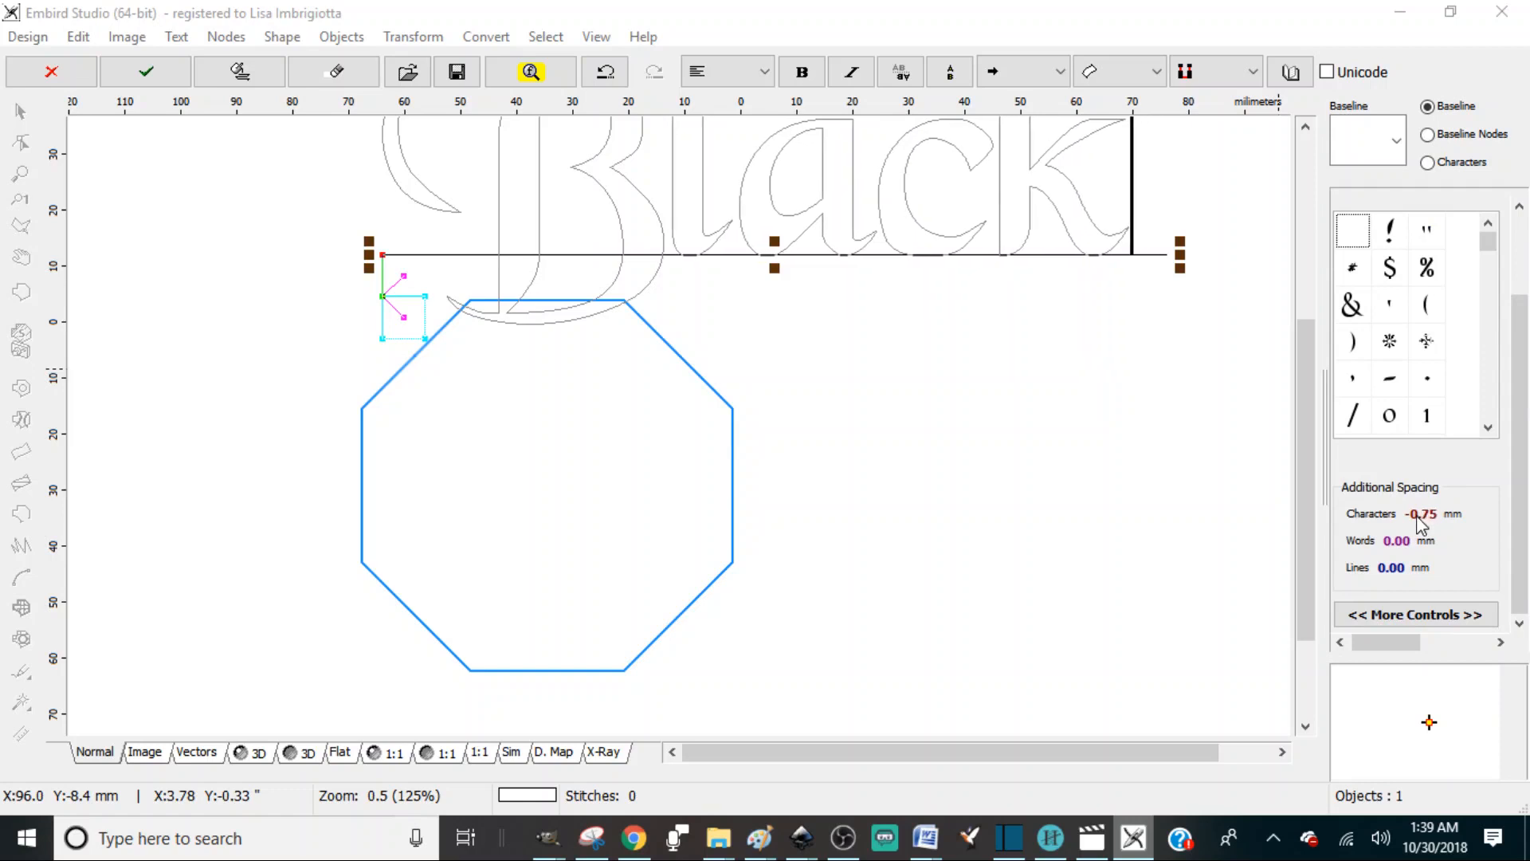
# Switch the text to individual character editing and nudge the letters k and c slightly closer to their preceding letters.
pyautogui.click(1428, 165)
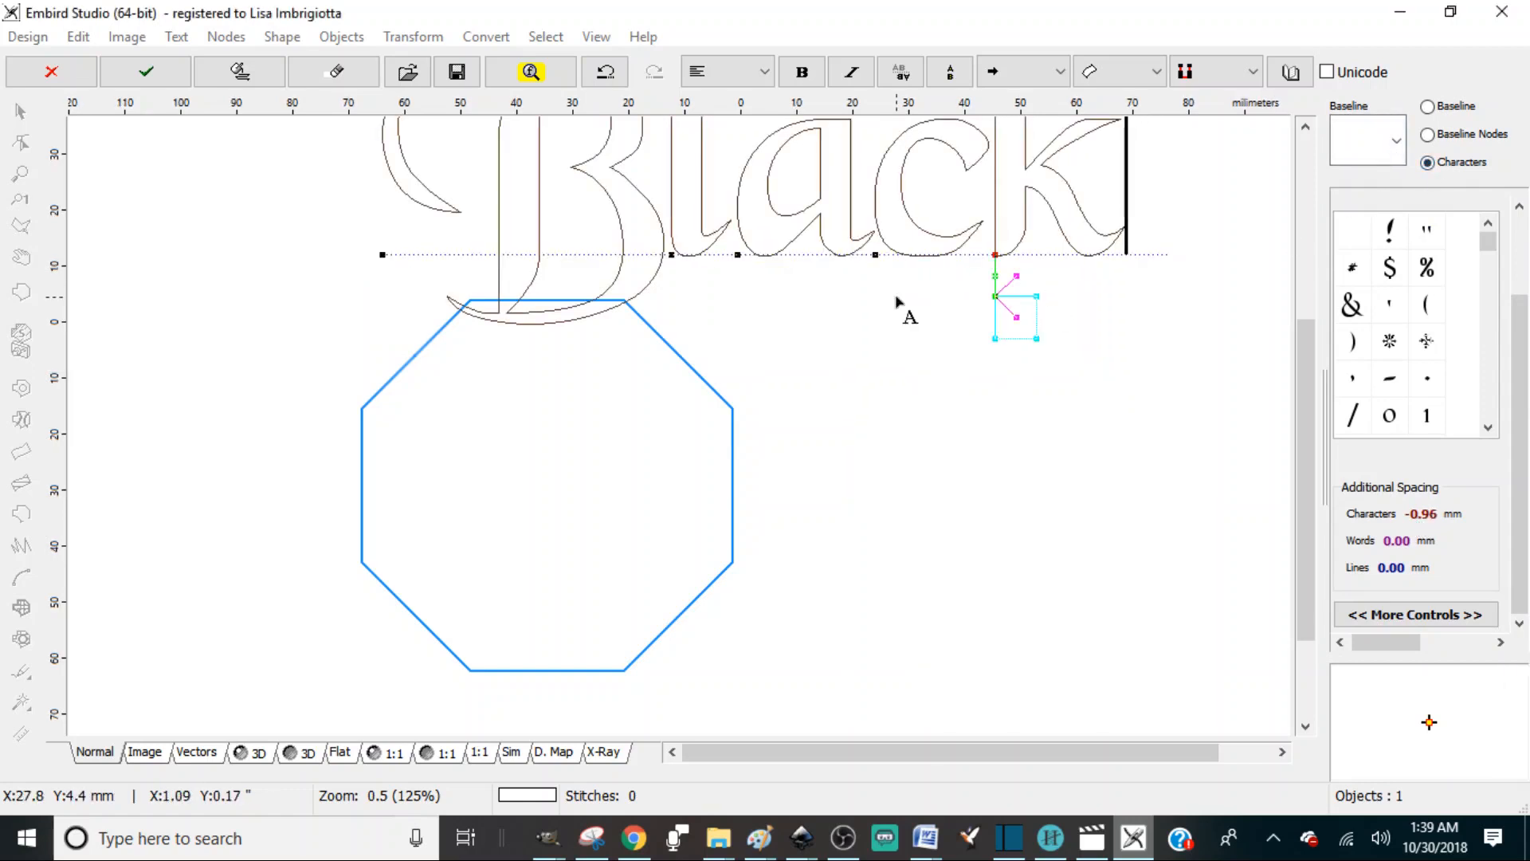
pyautogui.click(875, 255)
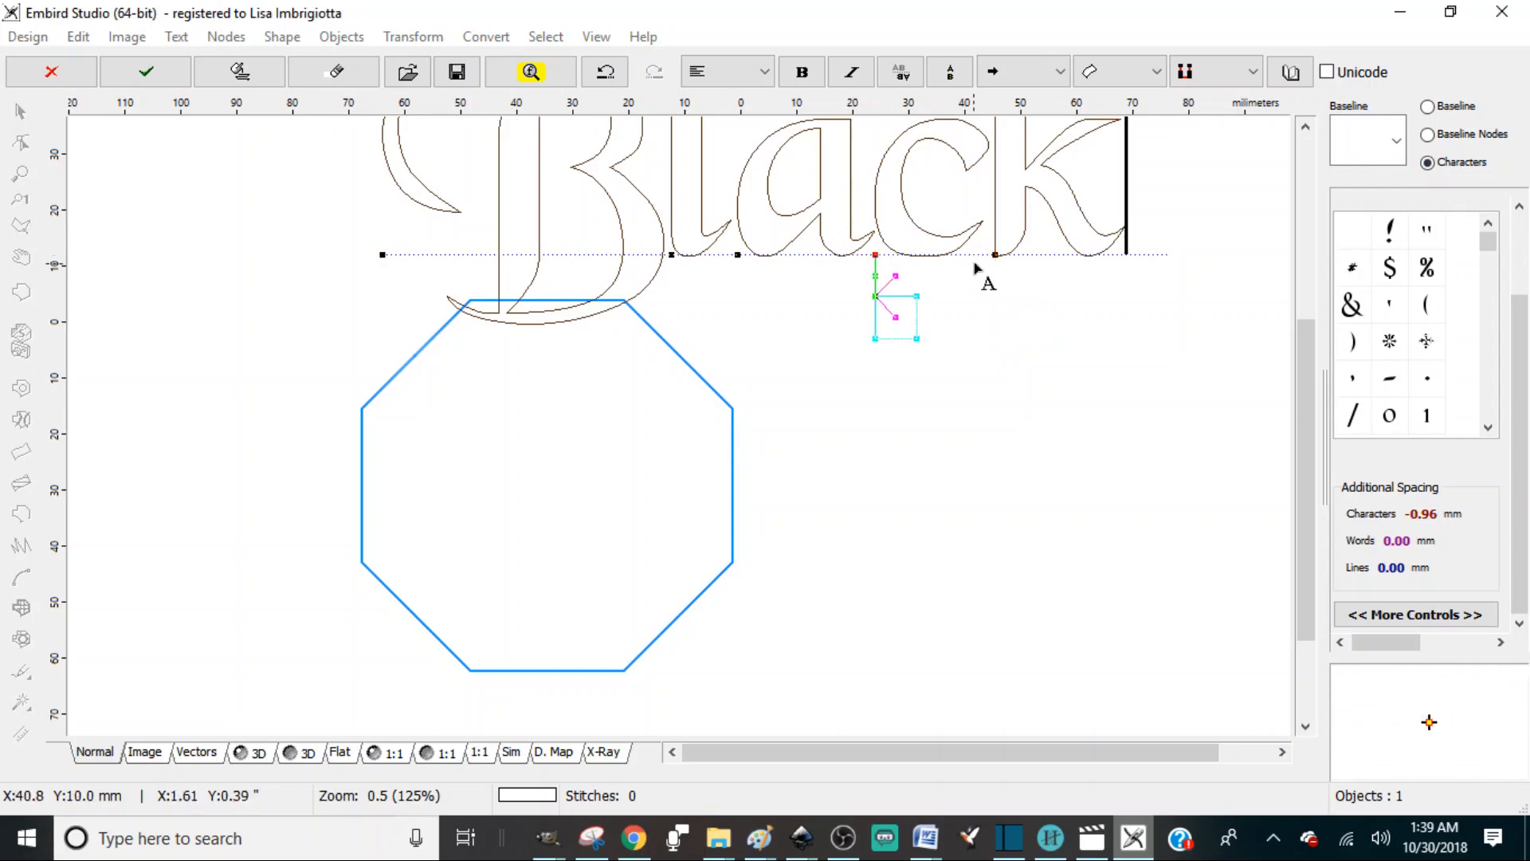
pyautogui.click(995, 256)
pyautogui.moveTo(996, 256); pyautogui.dragTo(991, 256)
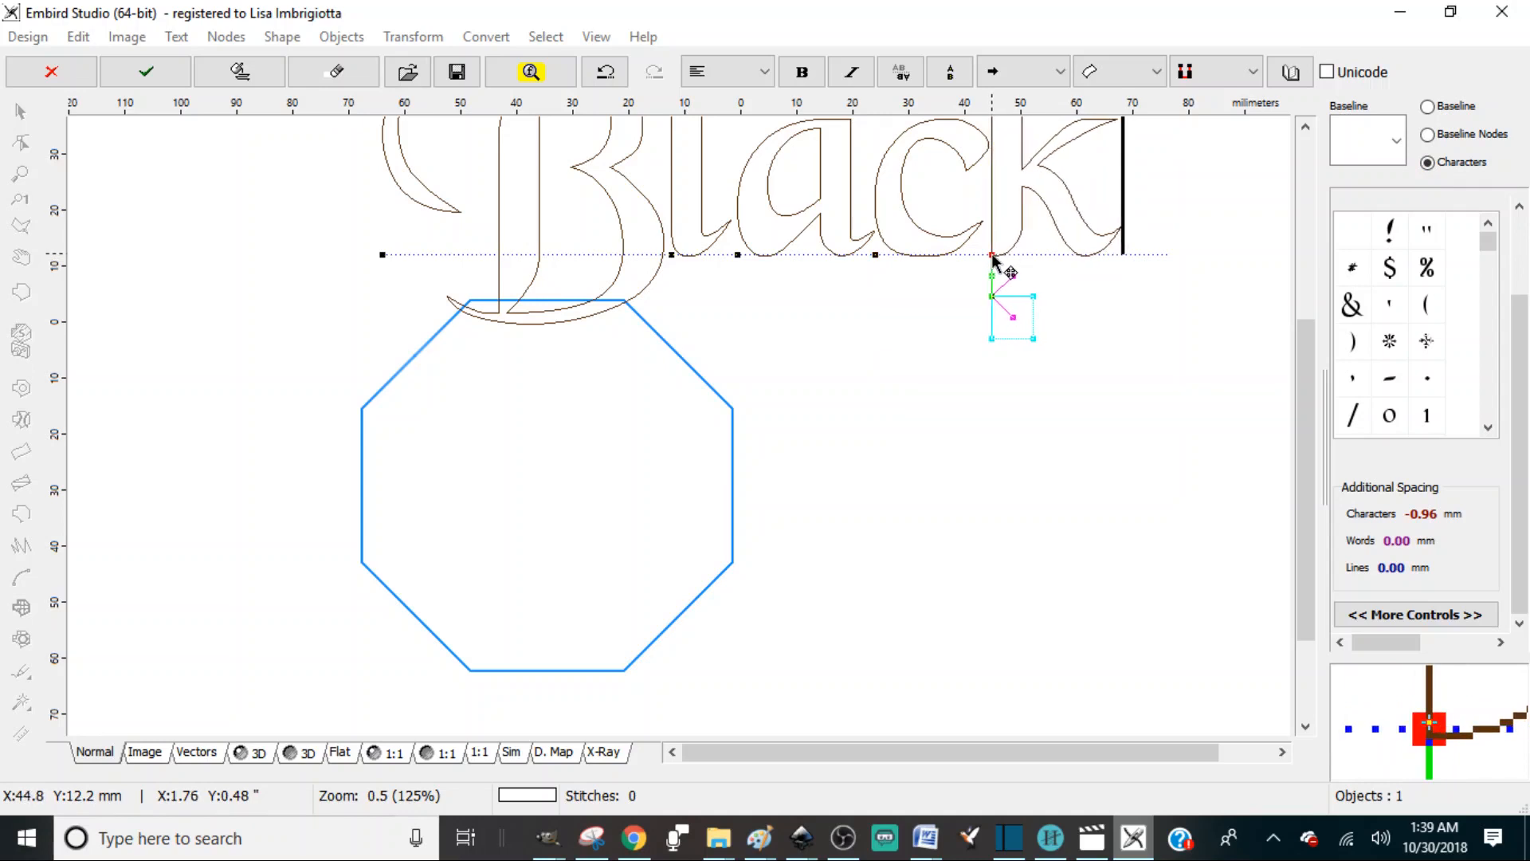
pyautogui.click(876, 256)
pyautogui.moveTo(877, 257); pyautogui.dragTo(874, 257)
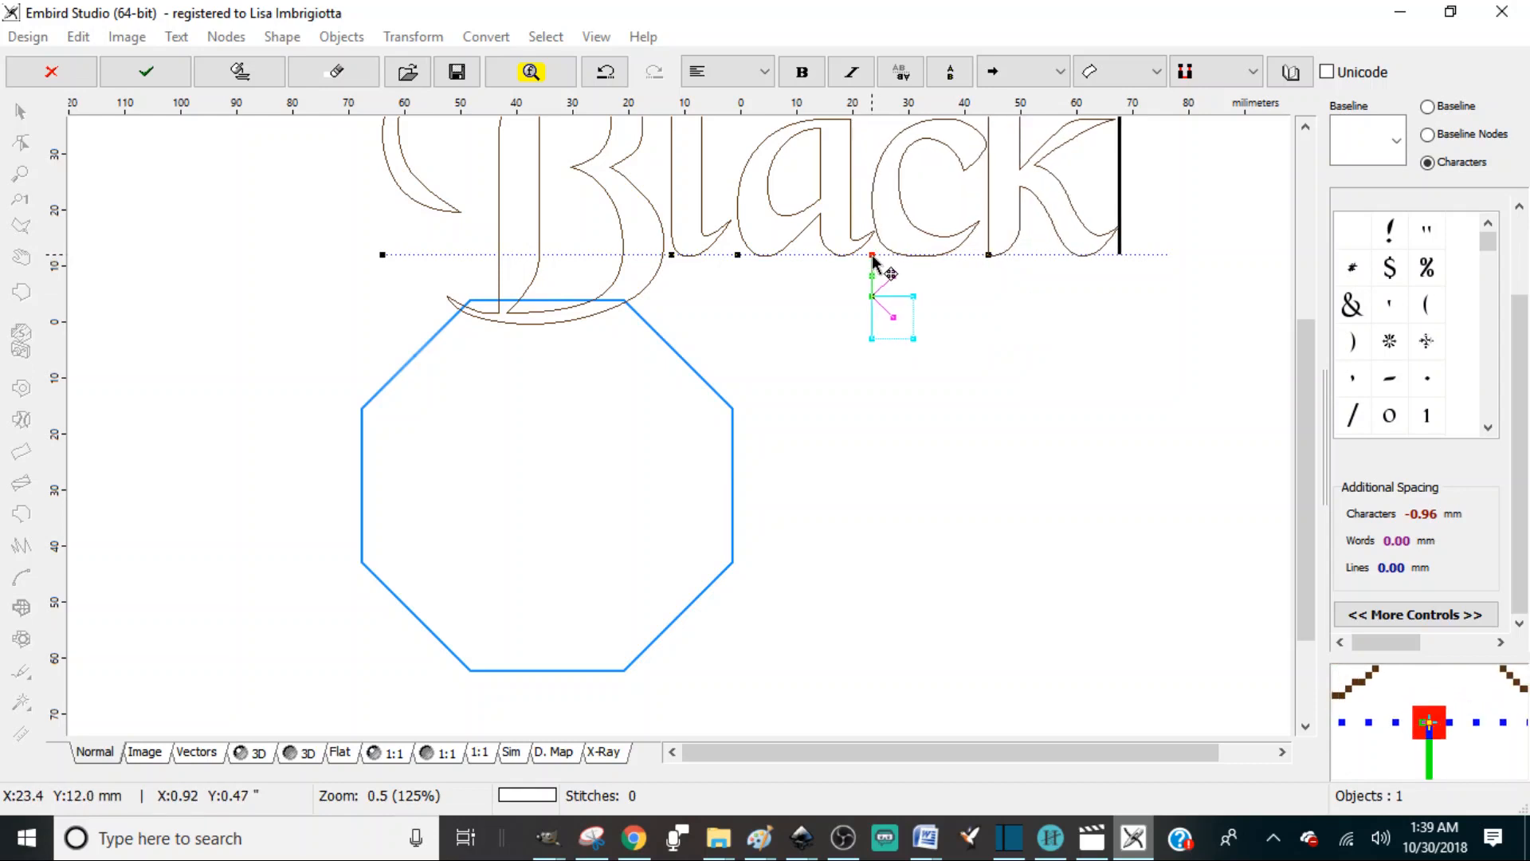
# Nudge the letters a and l of "Black" slightly closer to their preceding letters and apply the text edits.
pyautogui.click(738, 256)
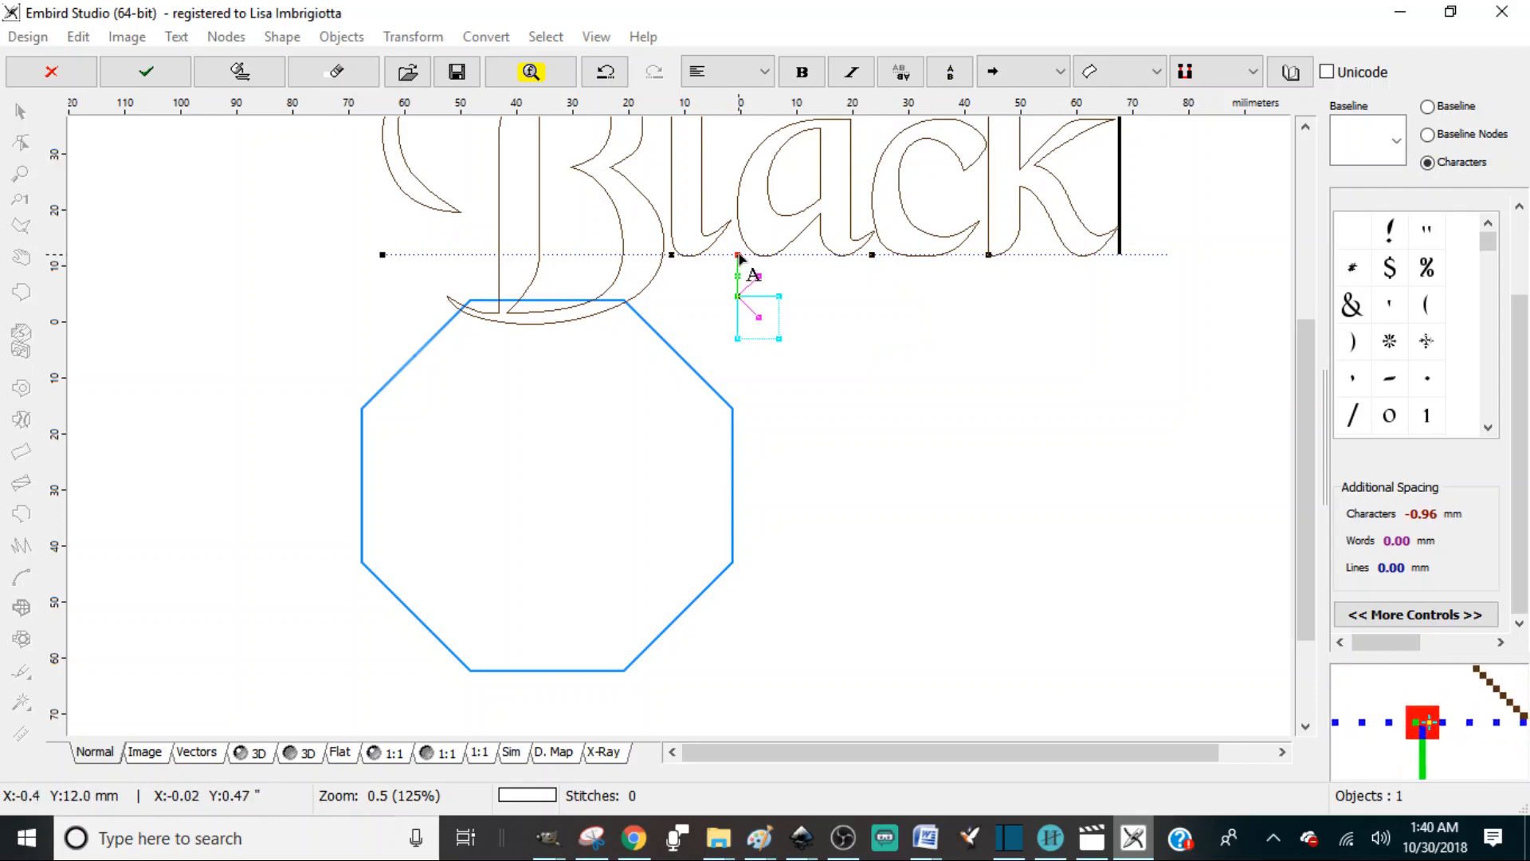
pyautogui.moveTo(737, 257); pyautogui.dragTo(732, 257)
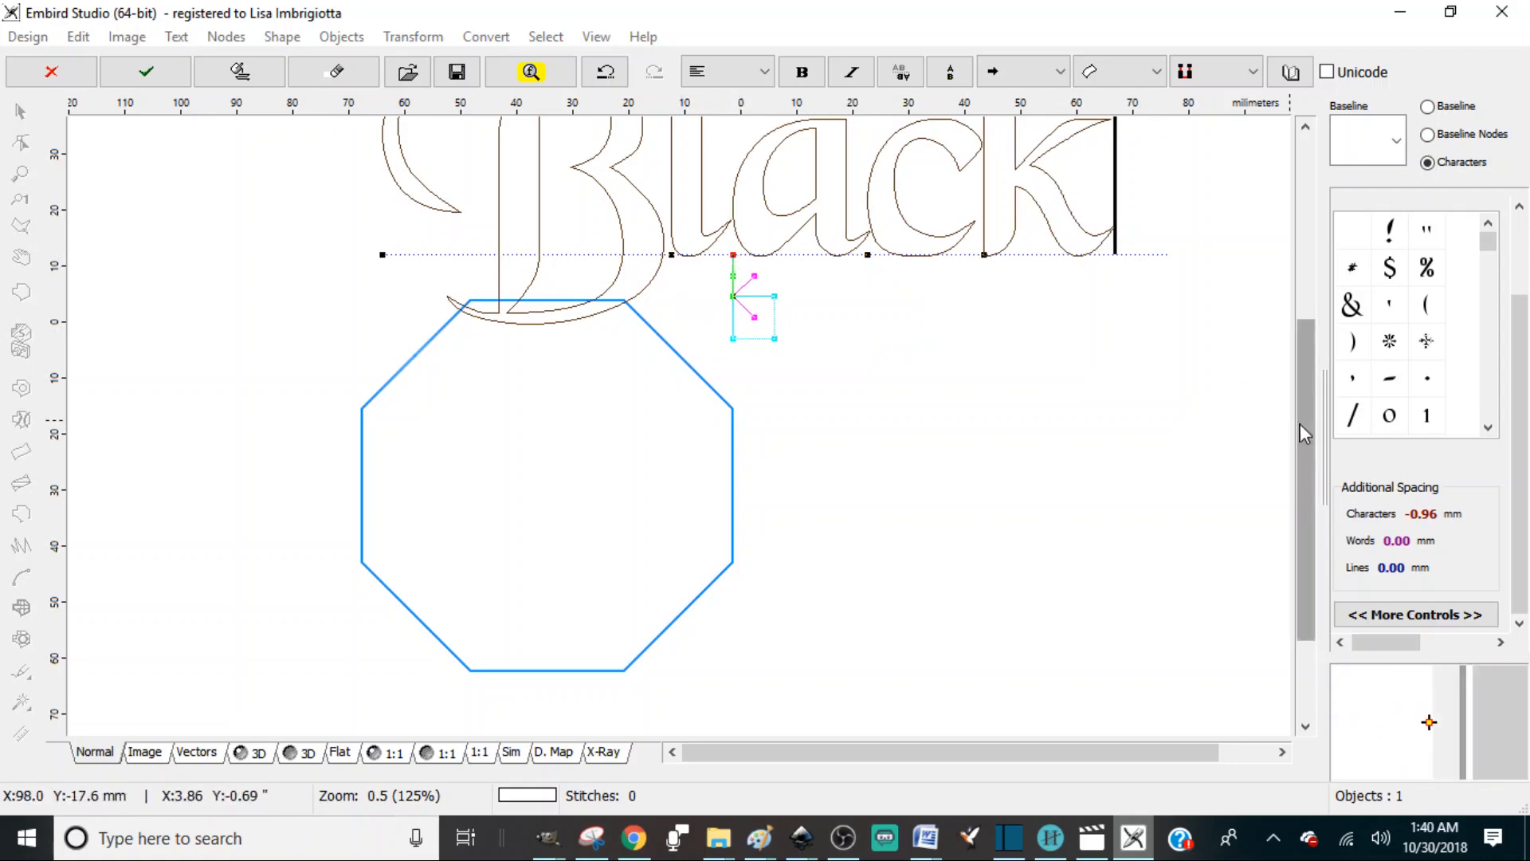
pyautogui.moveTo(1299, 423); pyautogui.dragTo(1301, 355)
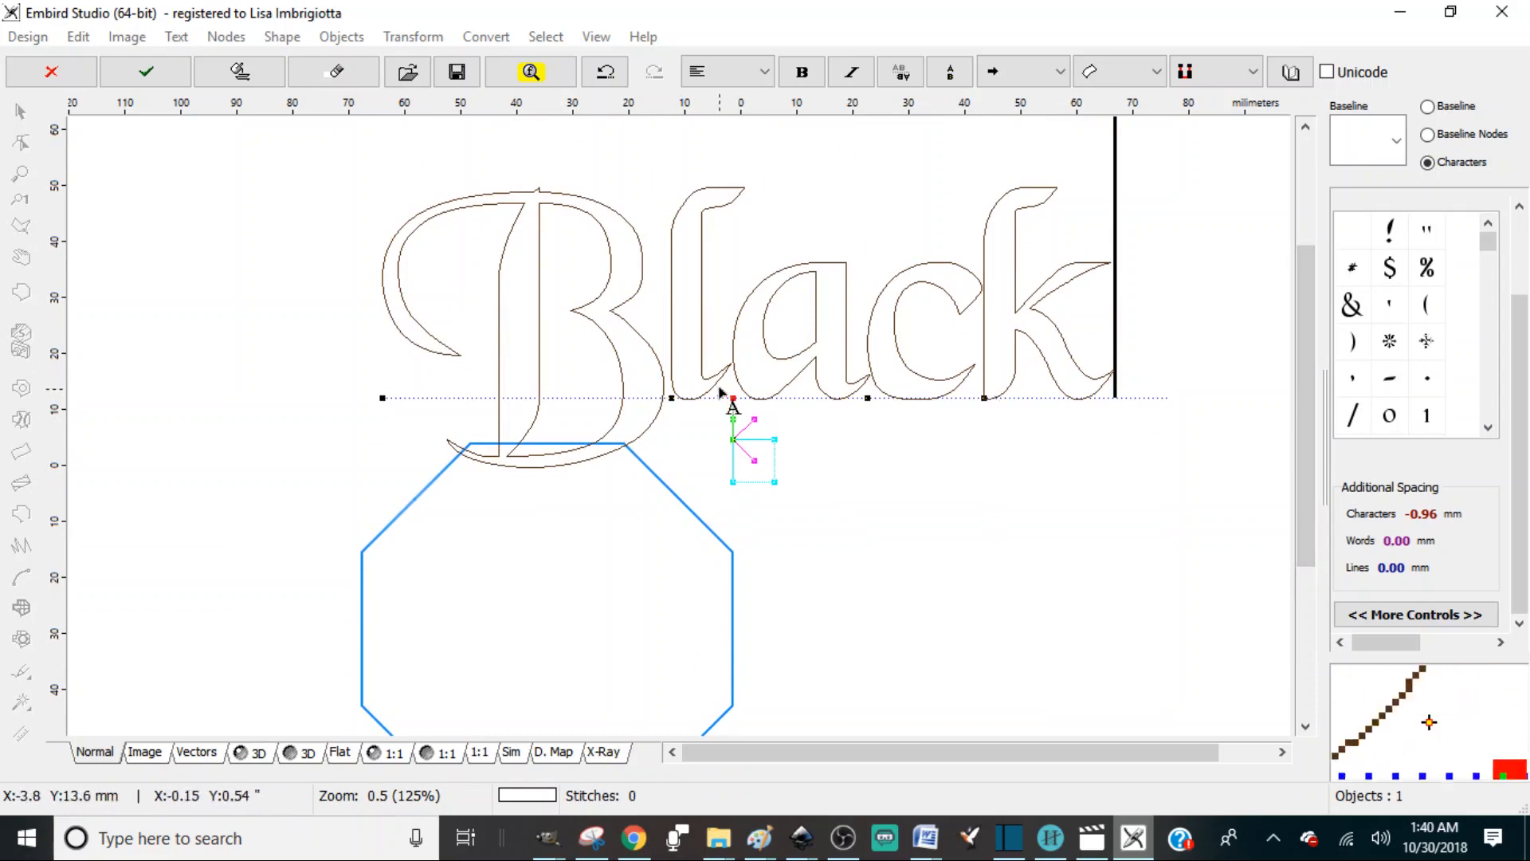
pyautogui.click(669, 399)
pyautogui.moveTo(670, 404); pyautogui.dragTo(668, 408)
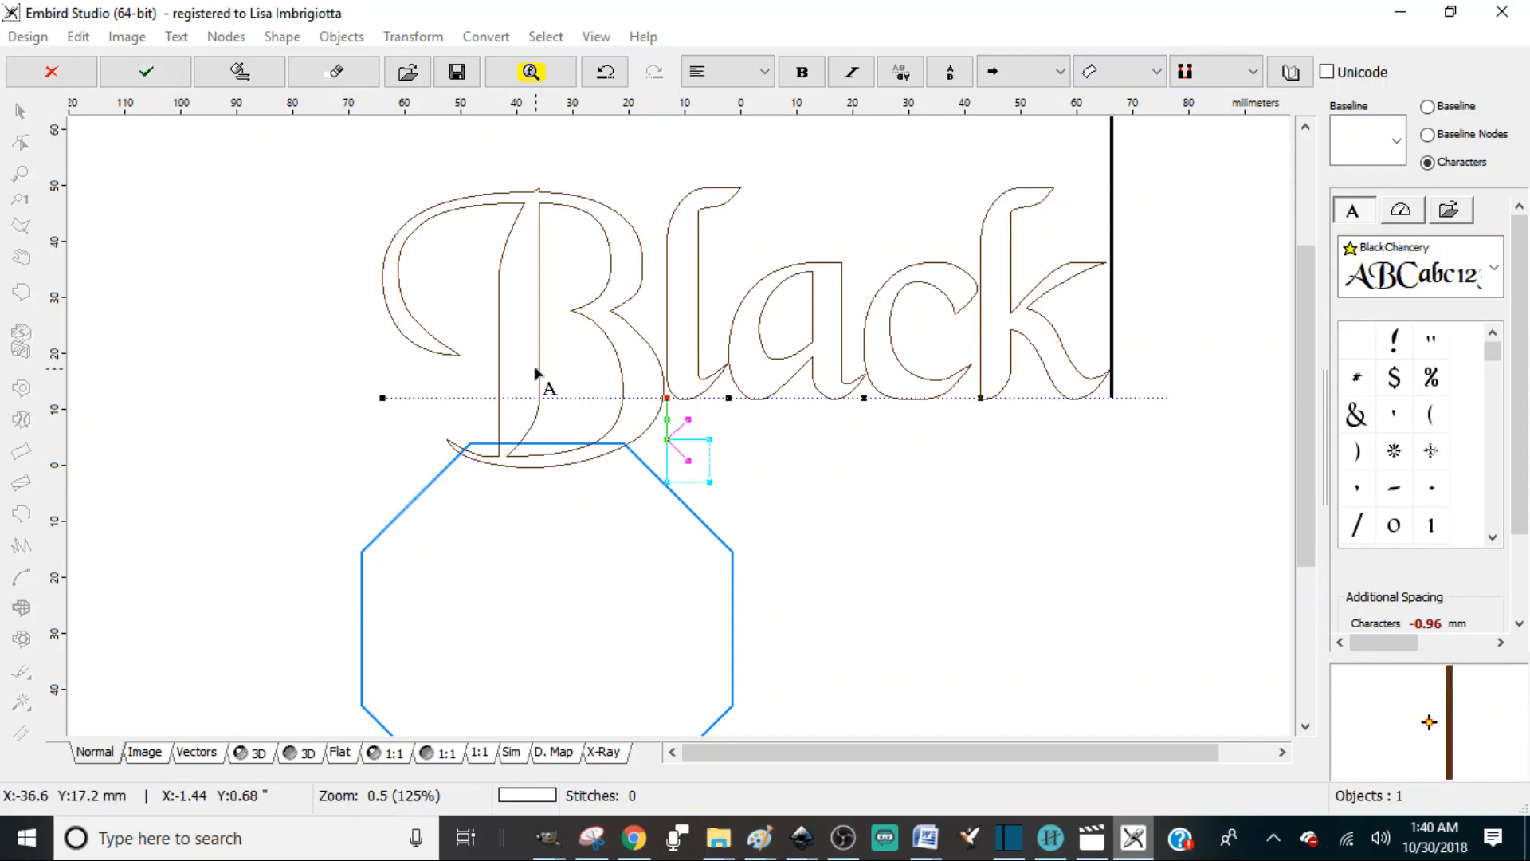
pyautogui.click(145, 74)
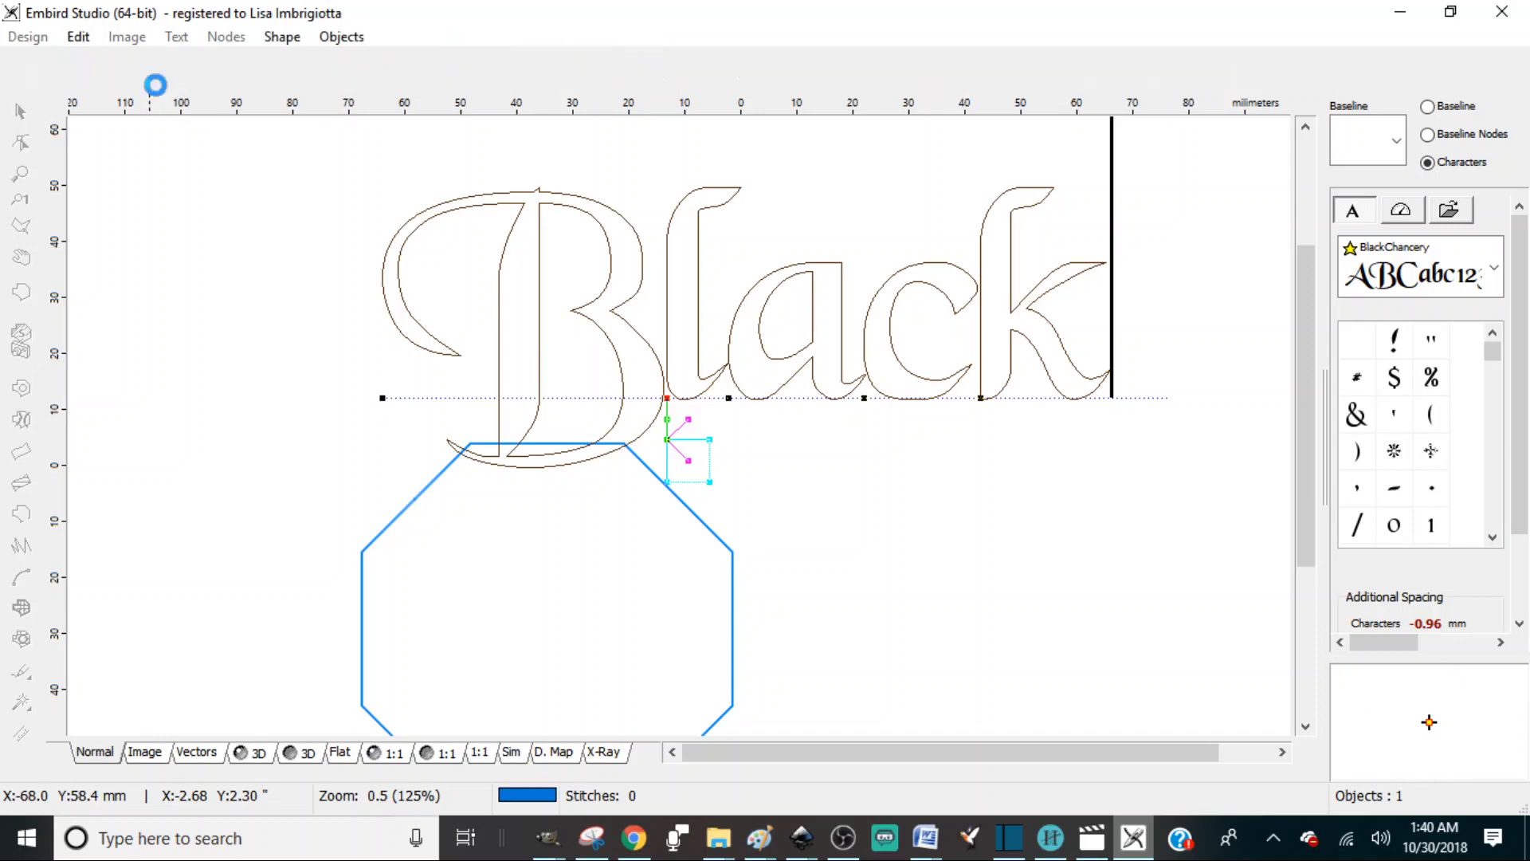
# Move the word "Black" up and to the left, then create outlines from its fills and color the outlines green.
pyautogui.moveTo(738, 408); pyautogui.dragTo(542, 535)
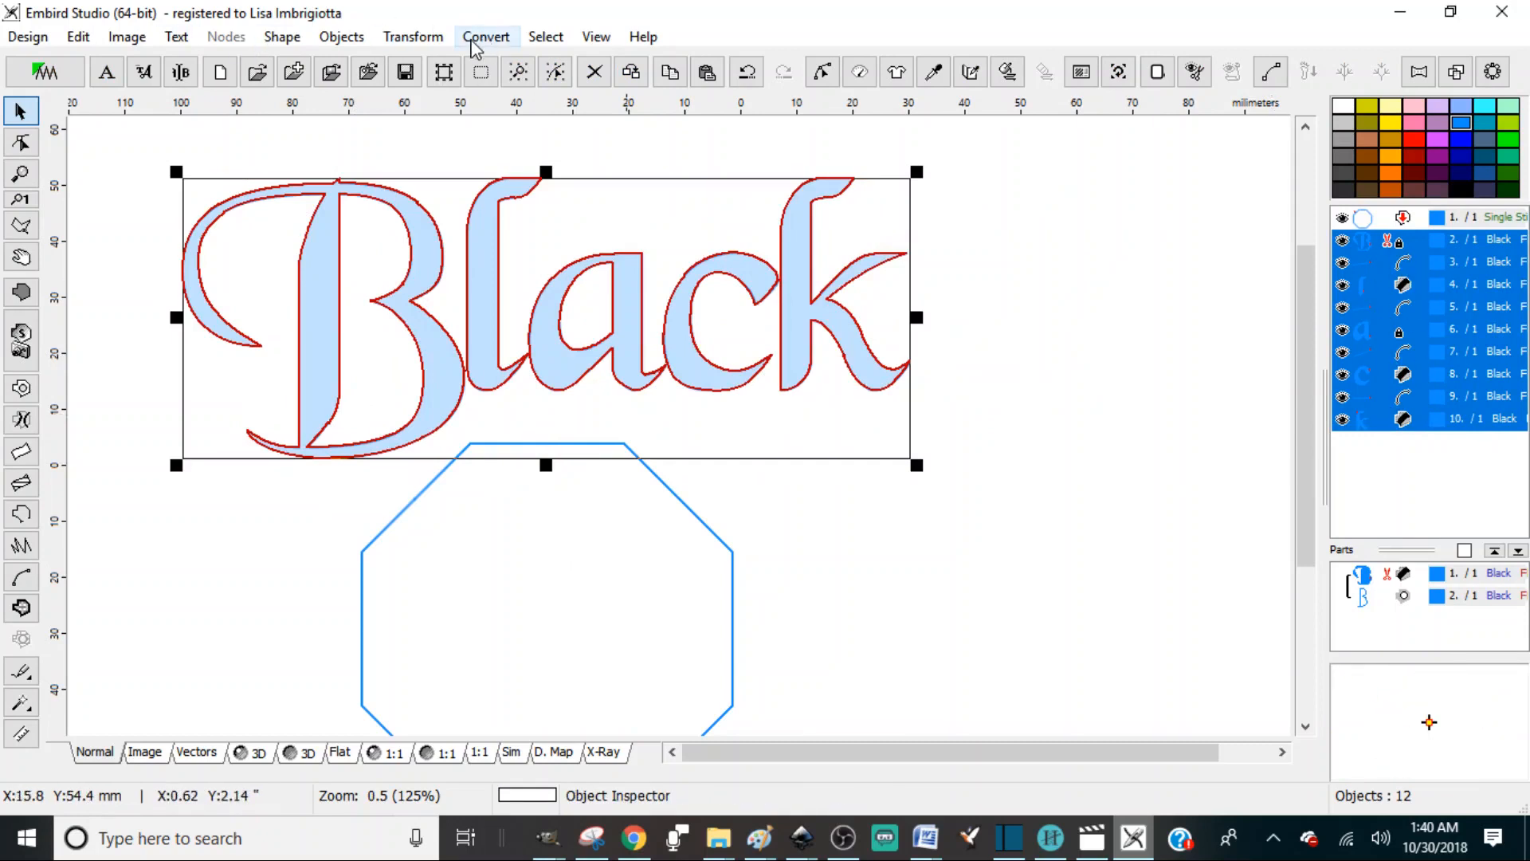
pyautogui.click(486, 38)
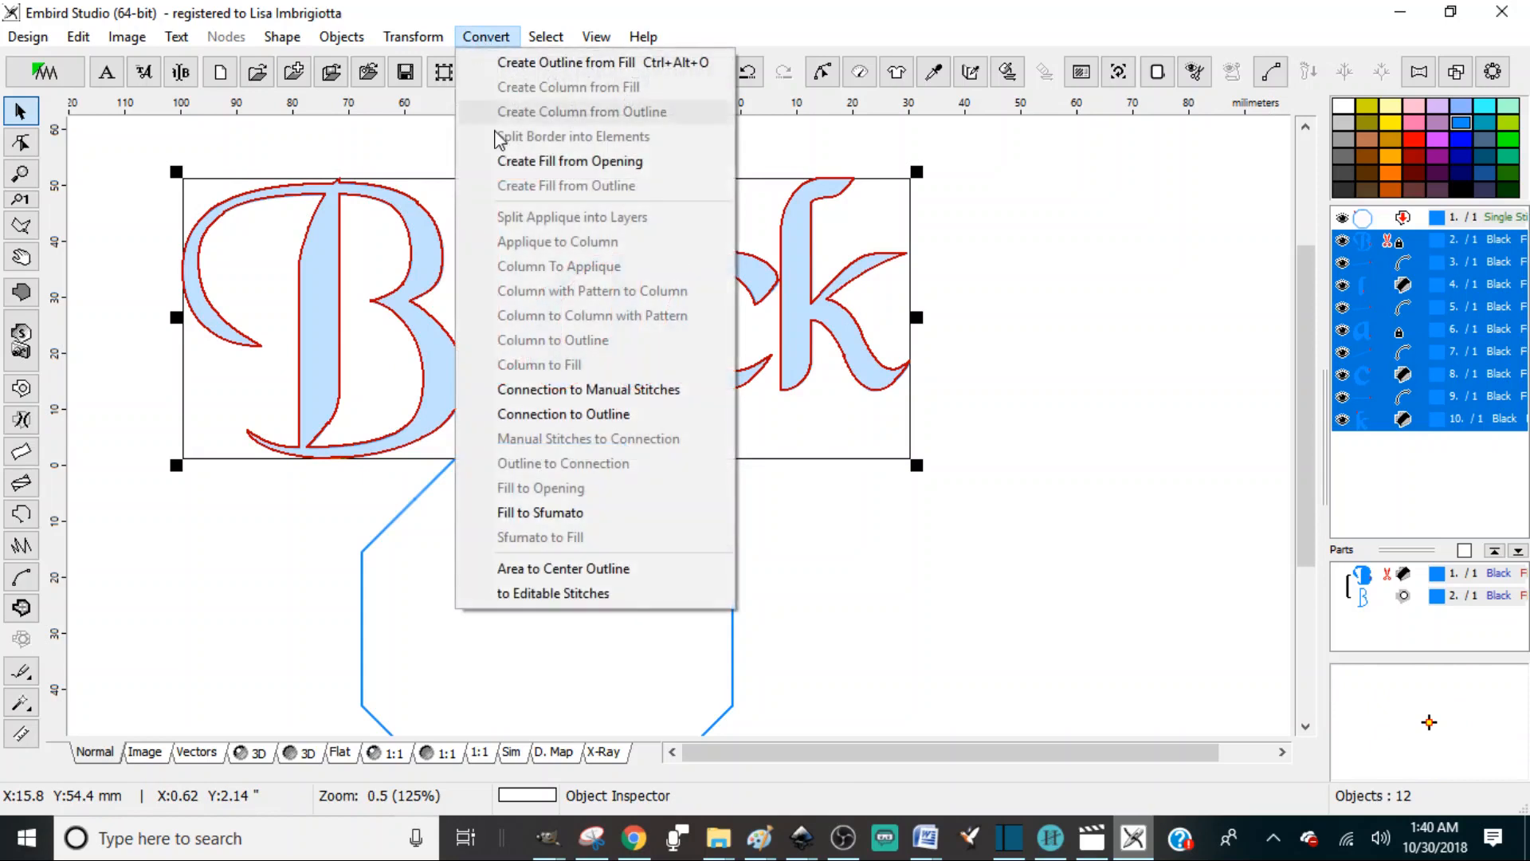
pyautogui.click(547, 64)
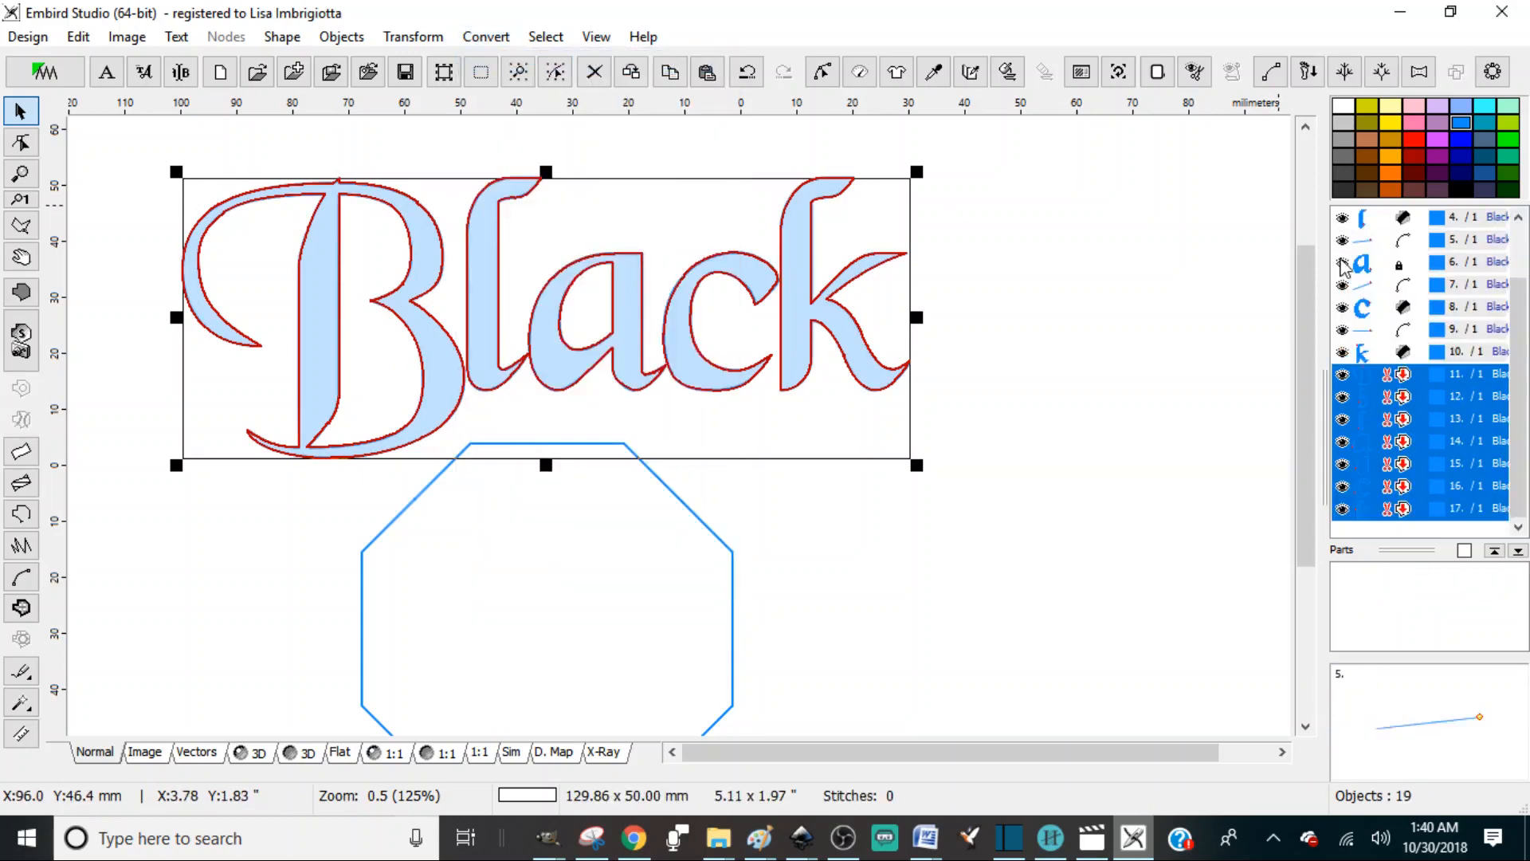
pyautogui.click(1509, 139)
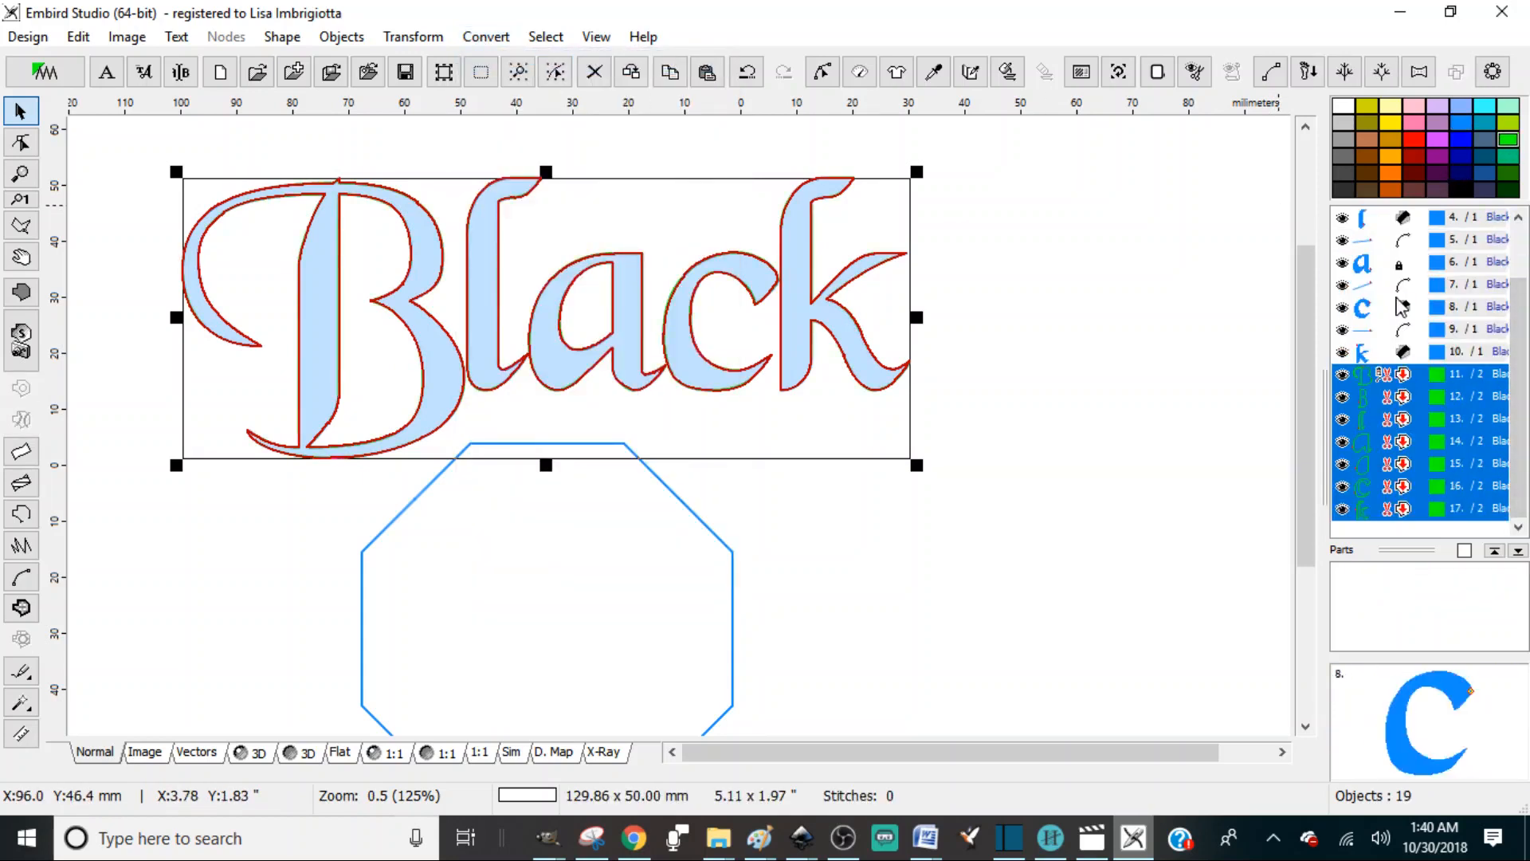
# Delete the blue filled letters of "Black" and create connections between the green outline objects.
pyautogui.moveTo(1403, 352); pyautogui.dragTo(1409, 244)
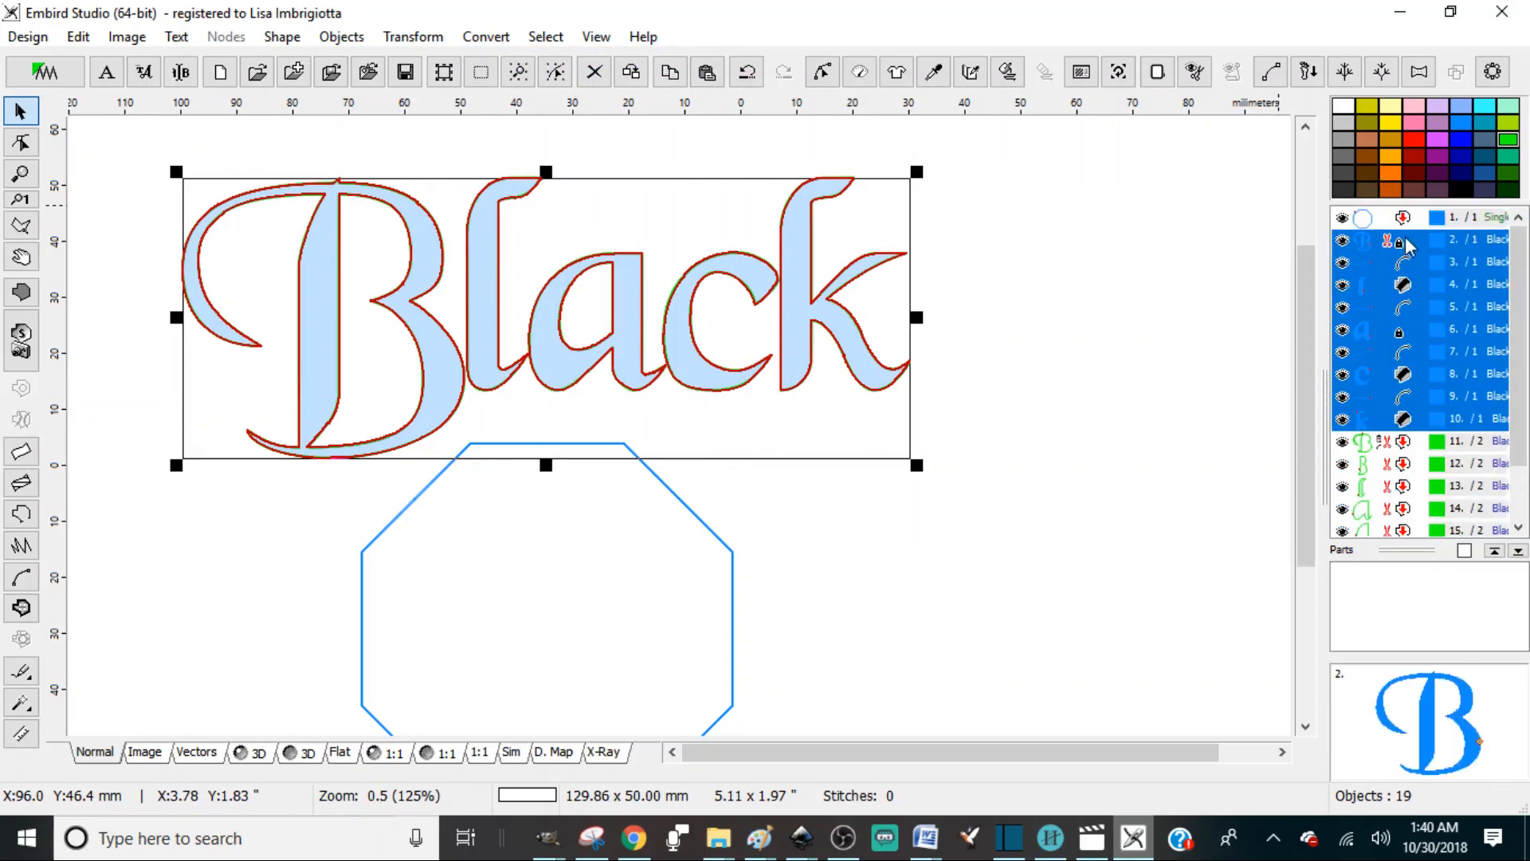
pyautogui.press('Delete')
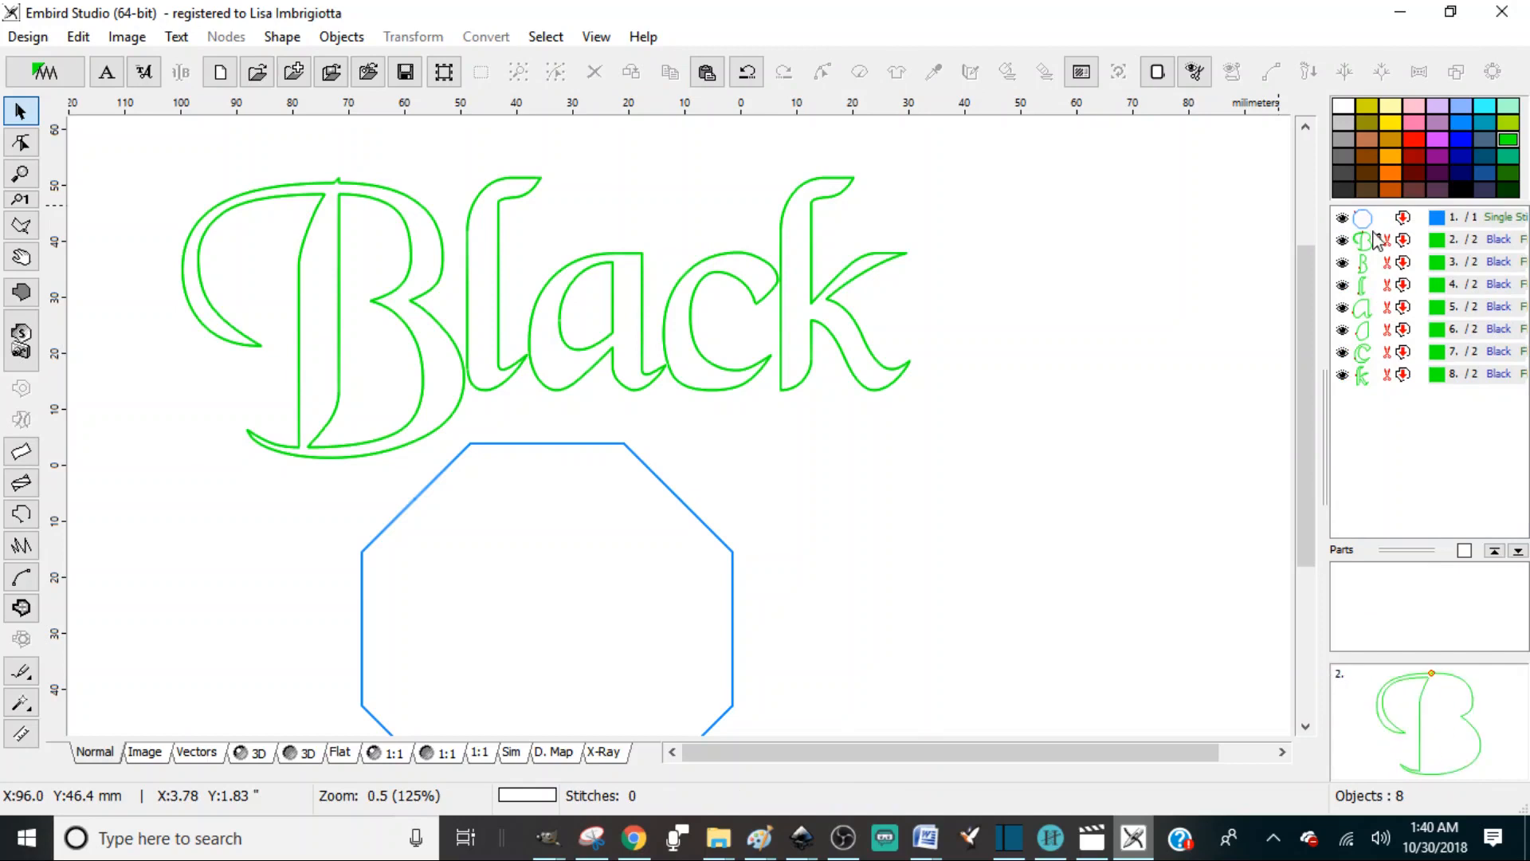
pyautogui.moveTo(1407, 273); pyautogui.dragTo(1408, 431)
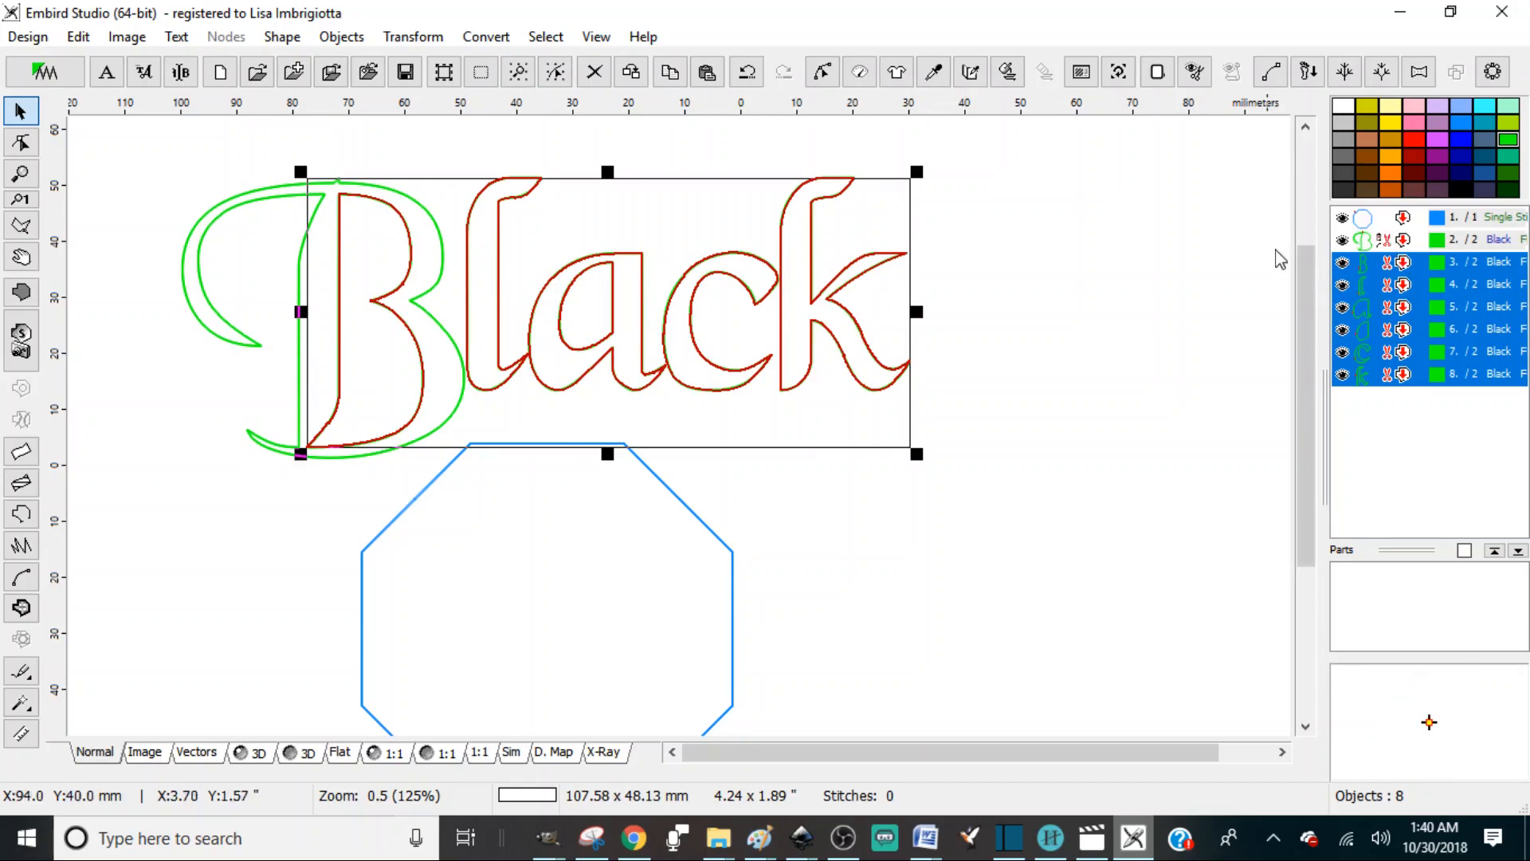
pyautogui.rightClick(1417, 315)
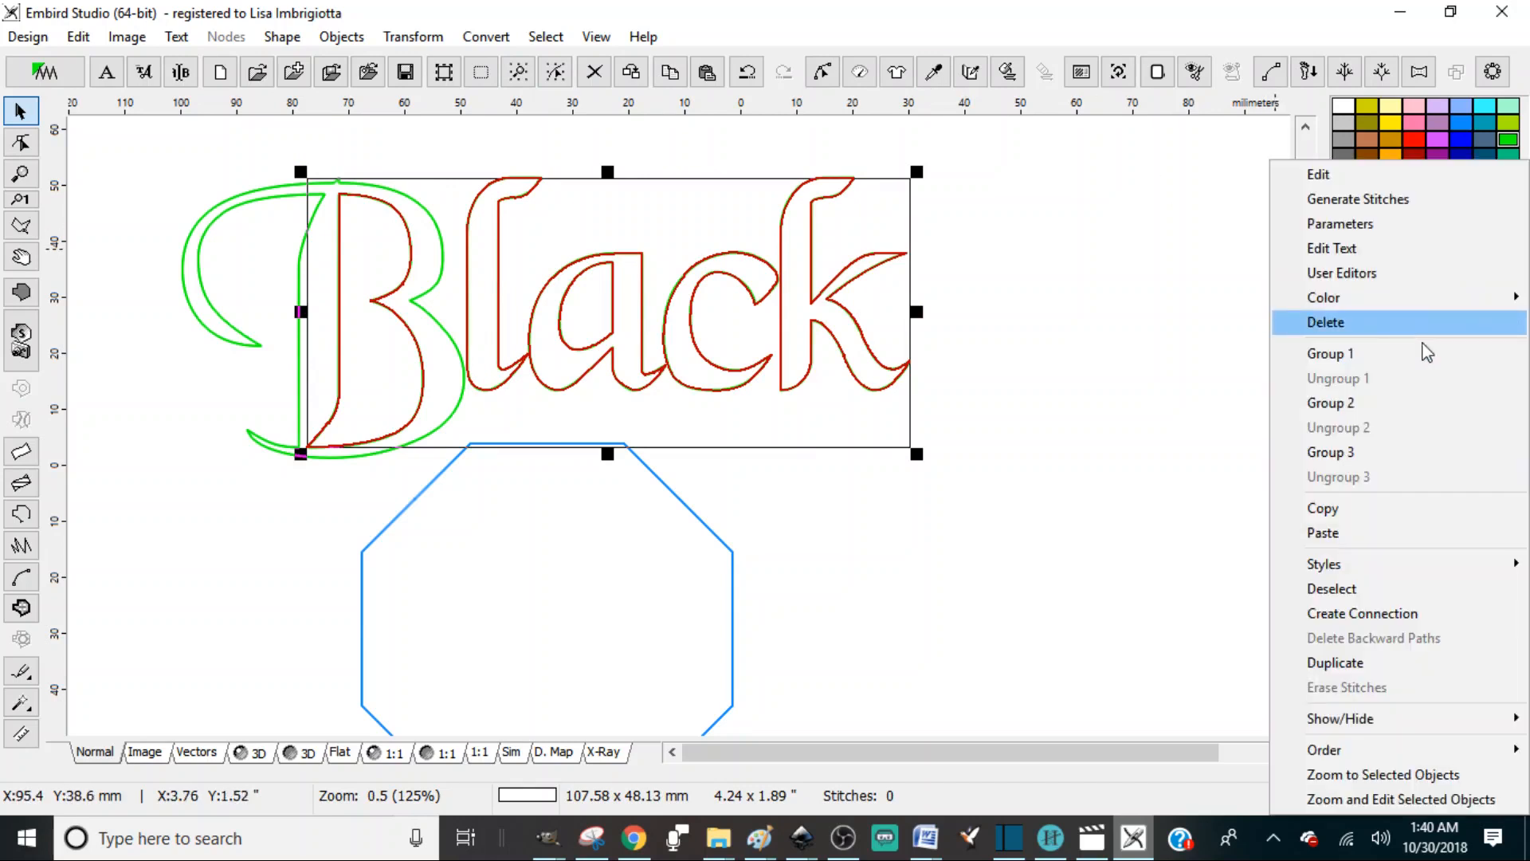
pyautogui.click(1387, 626)
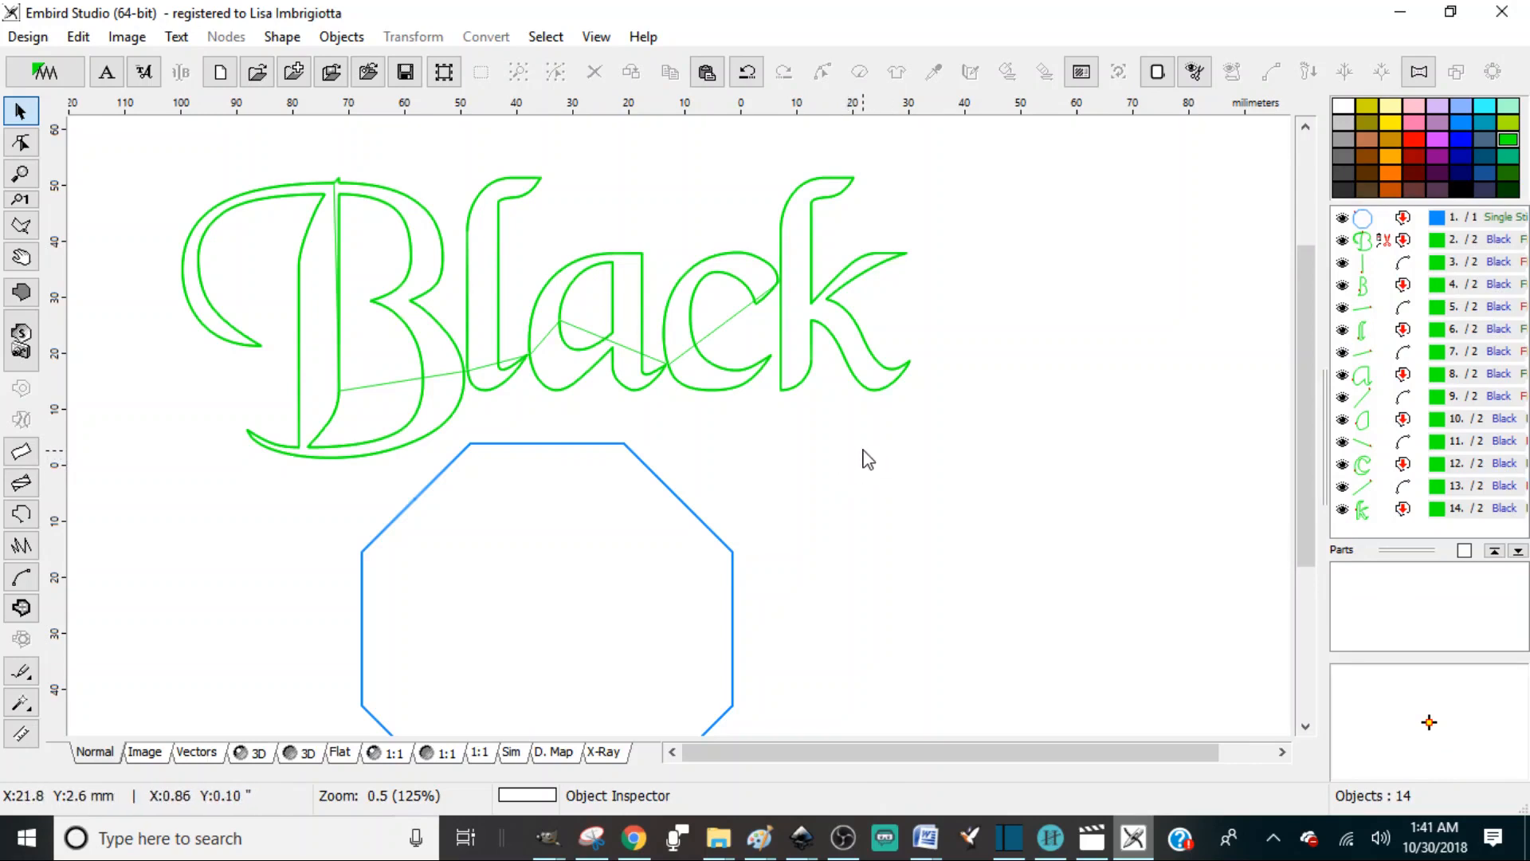
# Undo the connections and the deletion of the filled letters, and delete the green outline objects.
pyautogui.hotkey('ctrl', 'z')
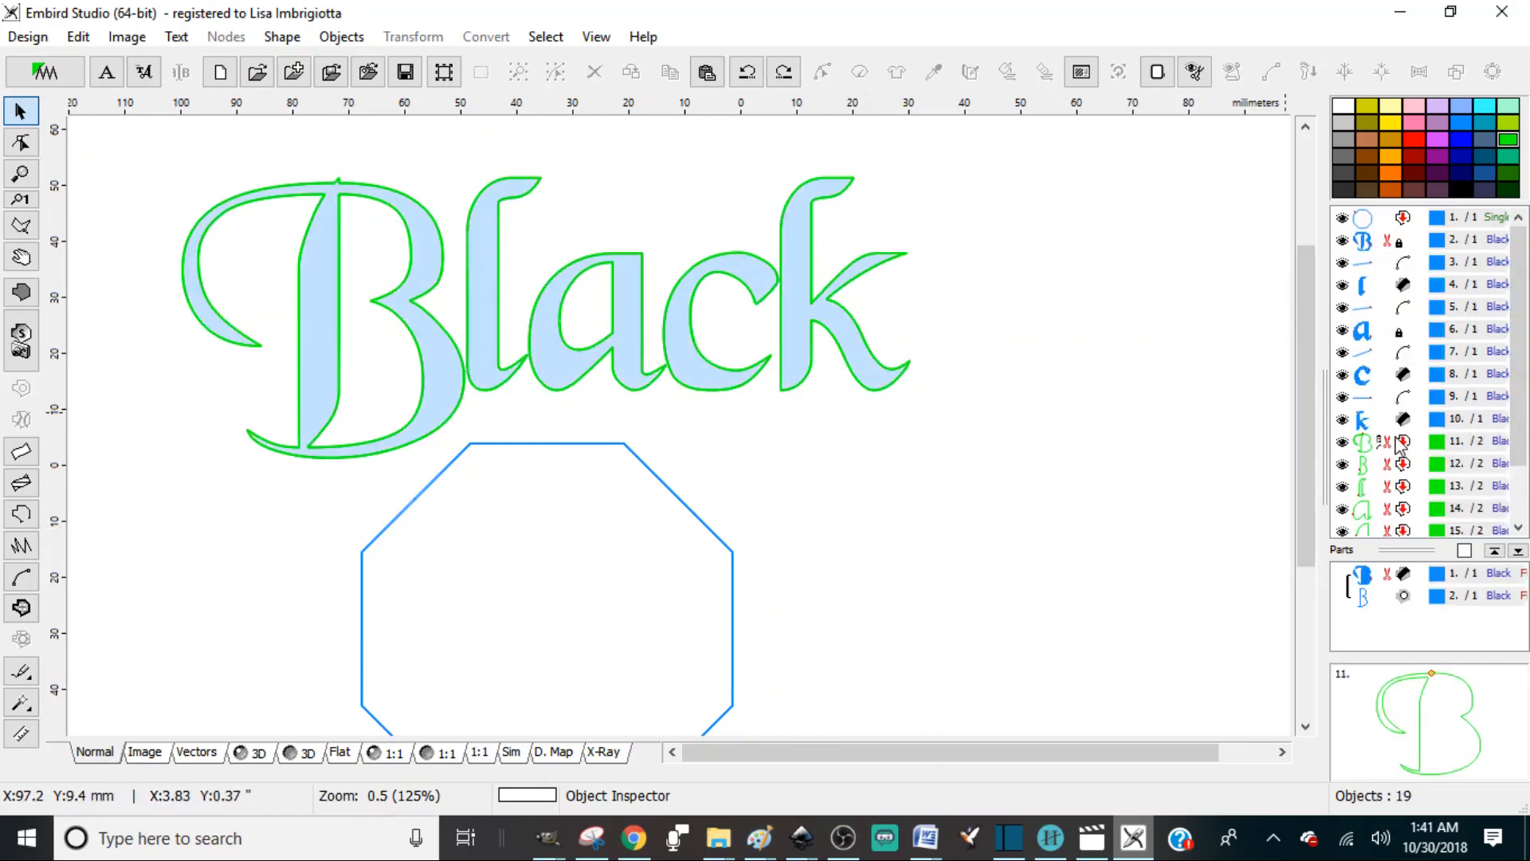
pyautogui.moveTo(1403, 447); pyautogui.dragTo(1387, 662)
pyautogui.press('Delete')
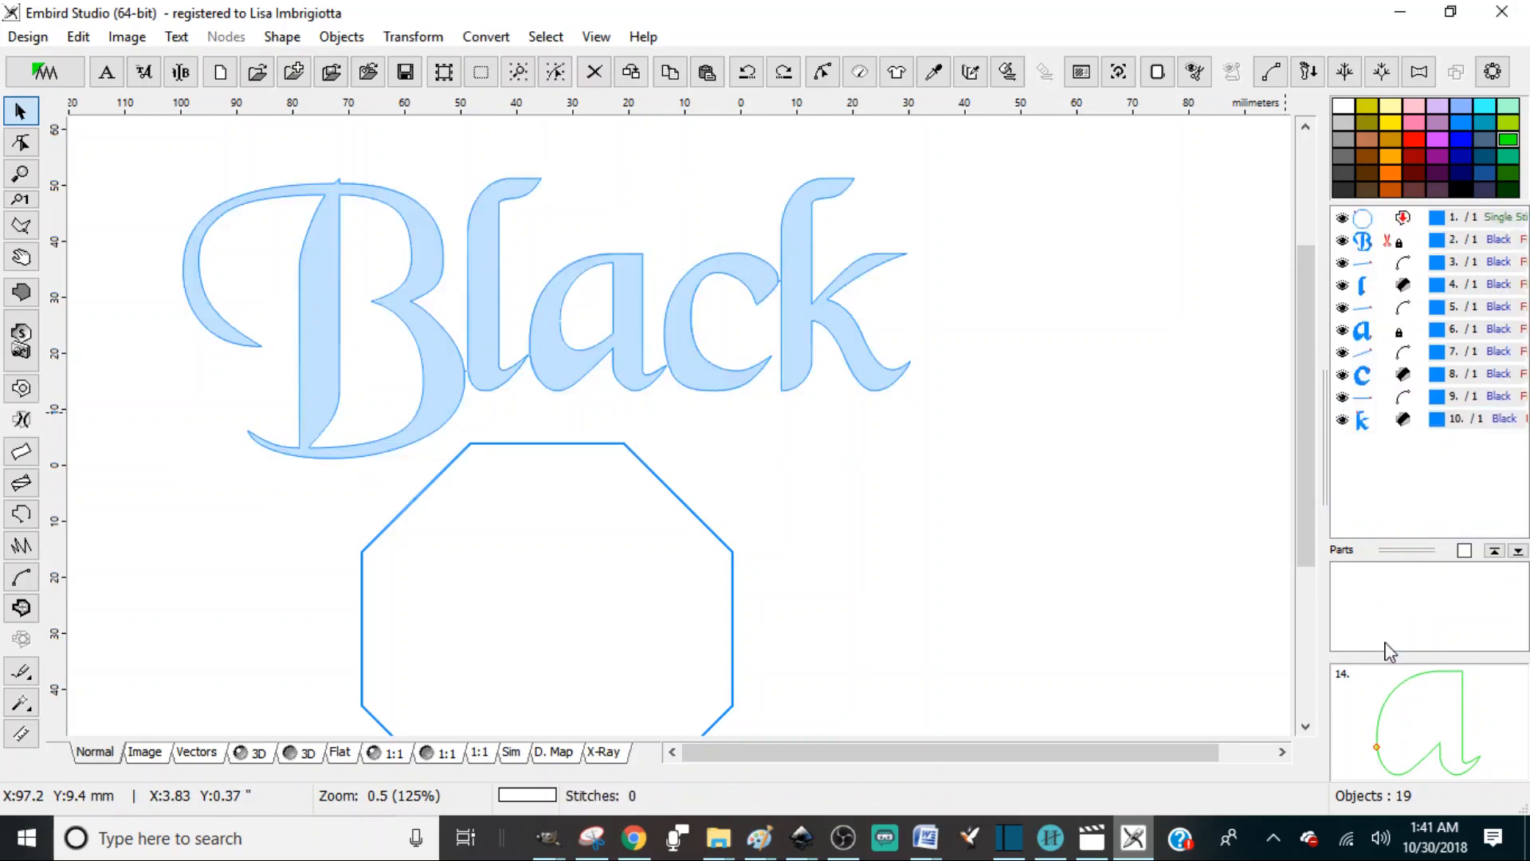
# Edit the text "Black" to add an automatic joined outline around the whole word, and apply the change.
pyautogui.moveTo(1387, 239); pyautogui.dragTo(1401, 503)
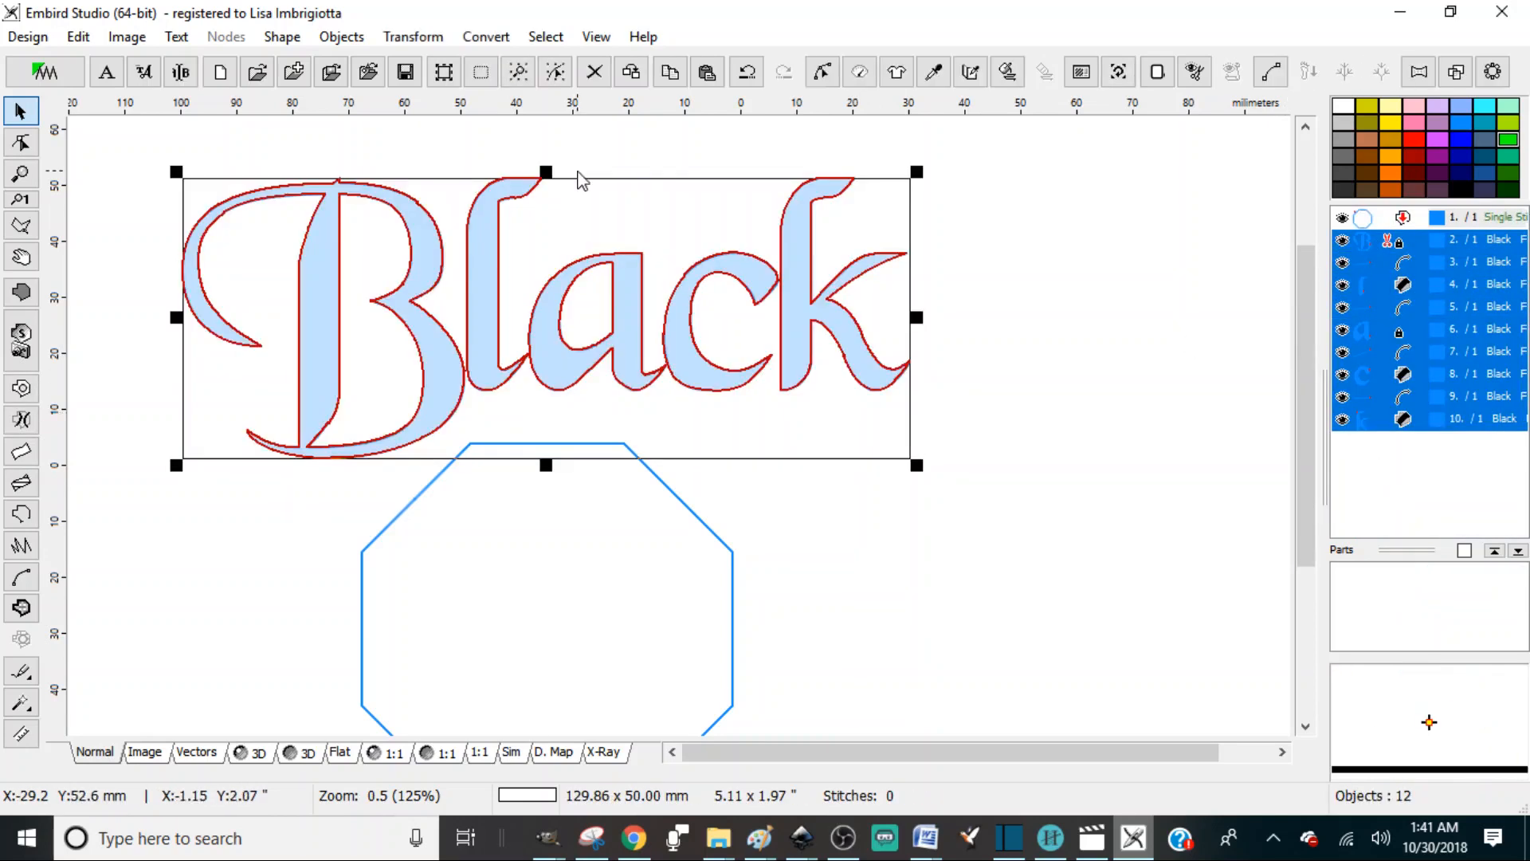
pyautogui.click(176, 37)
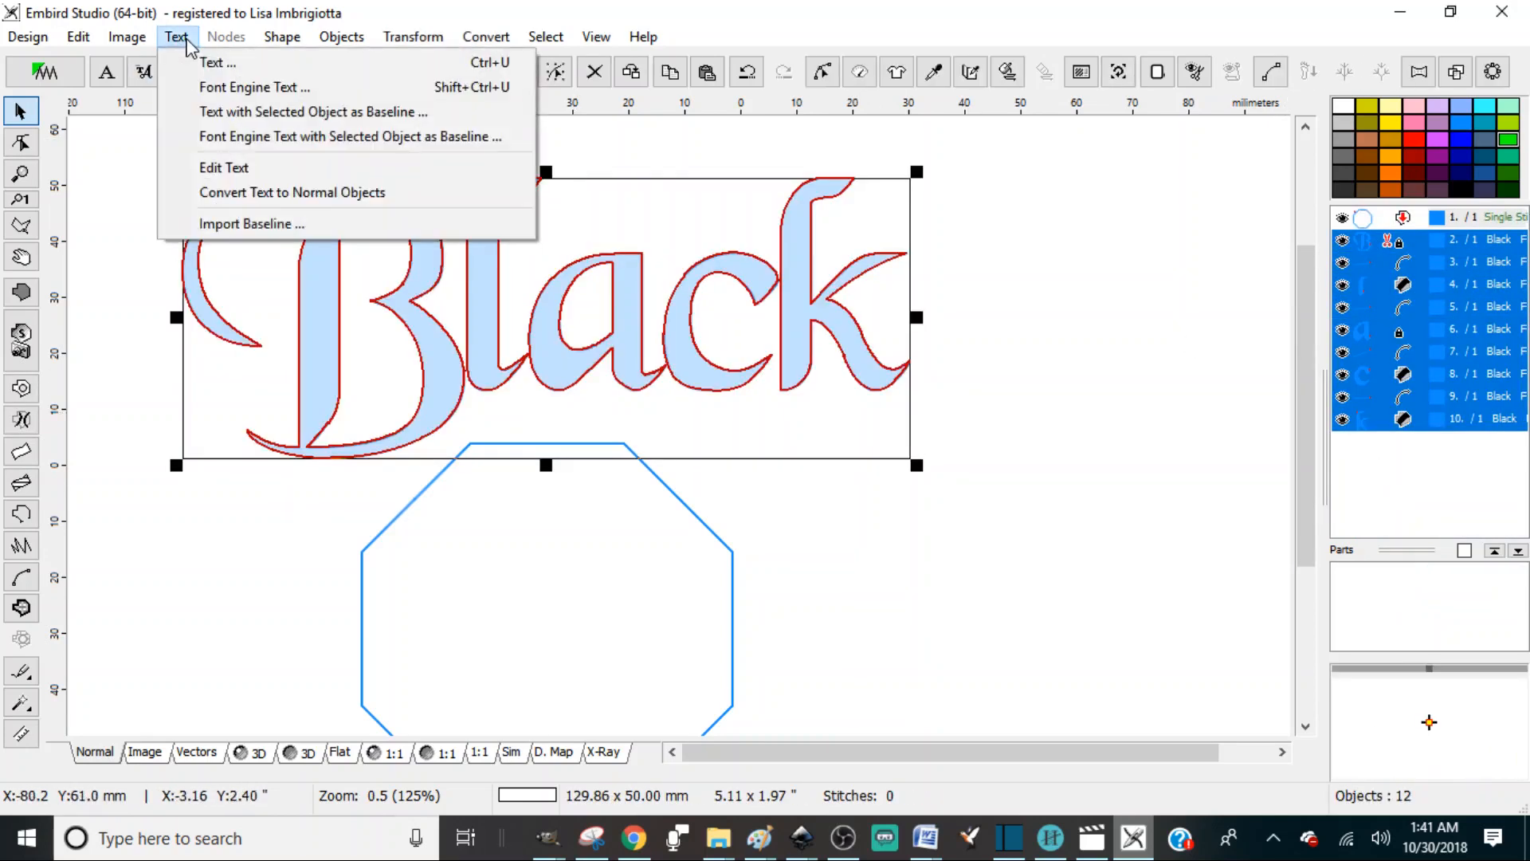
pyautogui.click(229, 169)
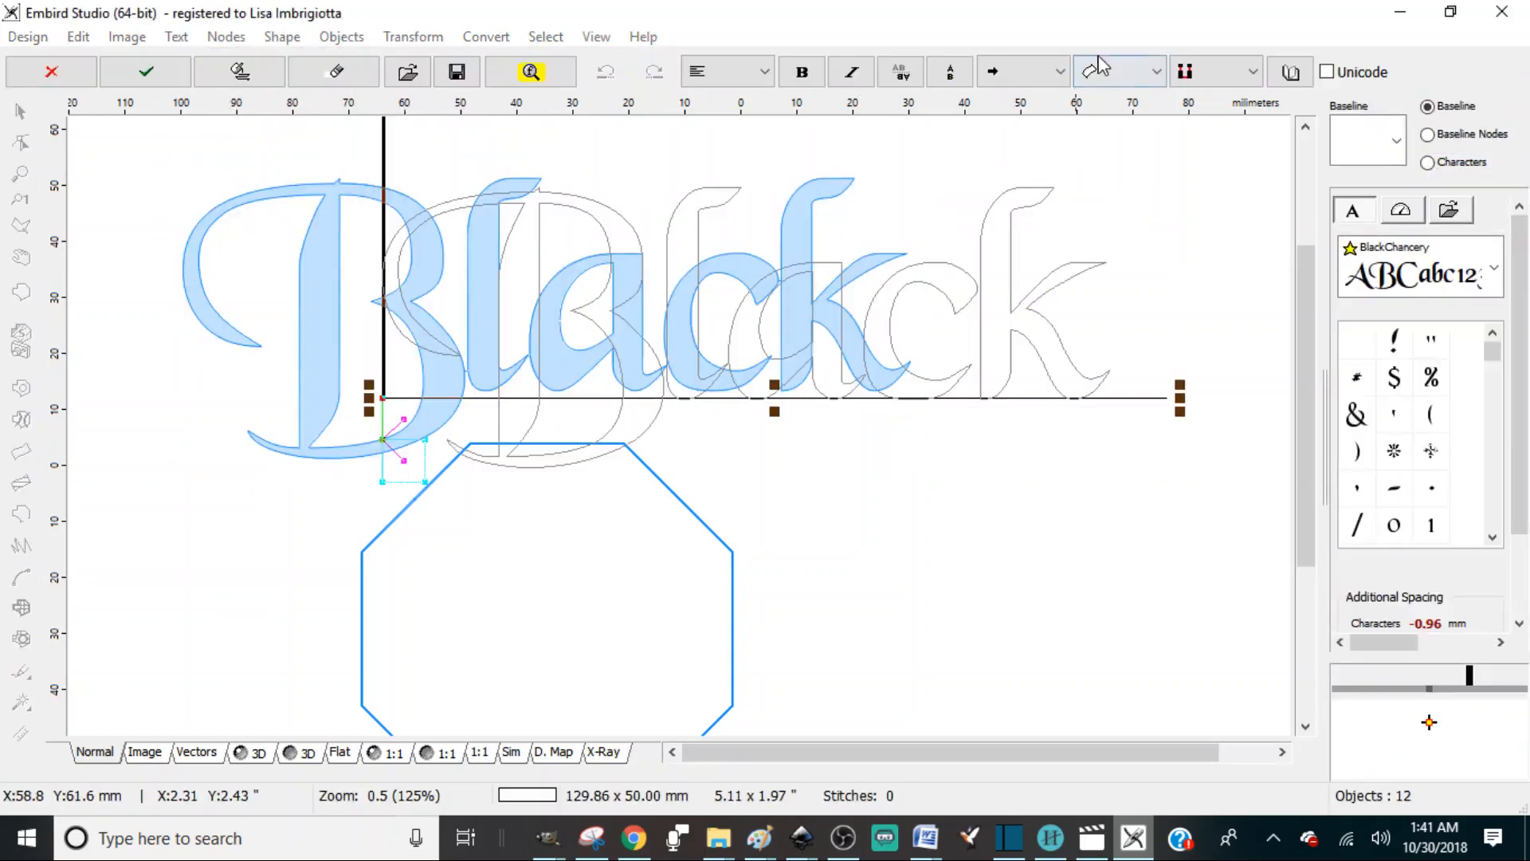
pyautogui.click(1156, 78)
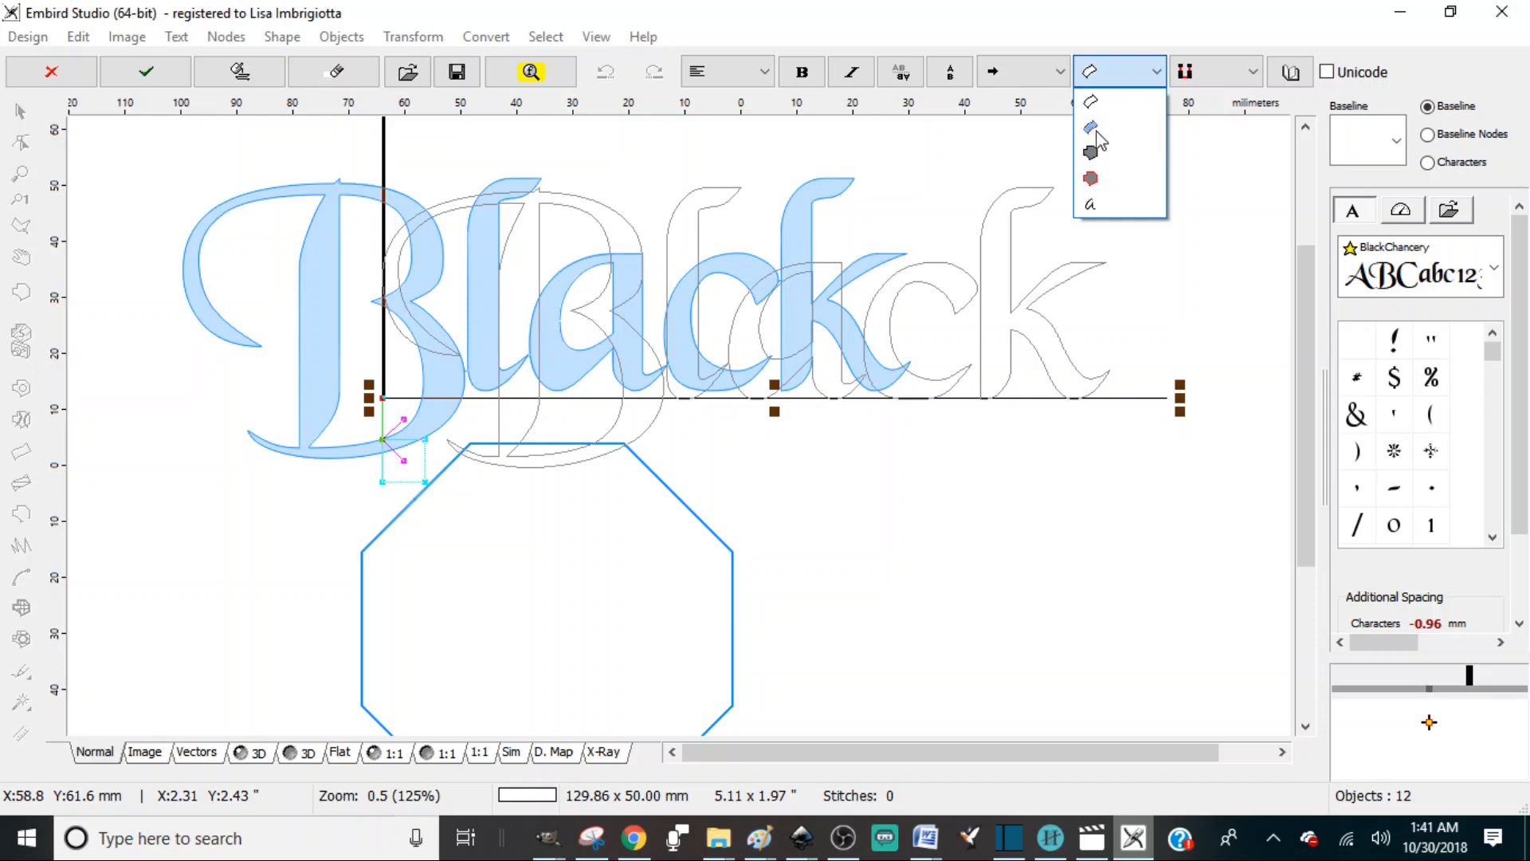
pyautogui.click(1091, 128)
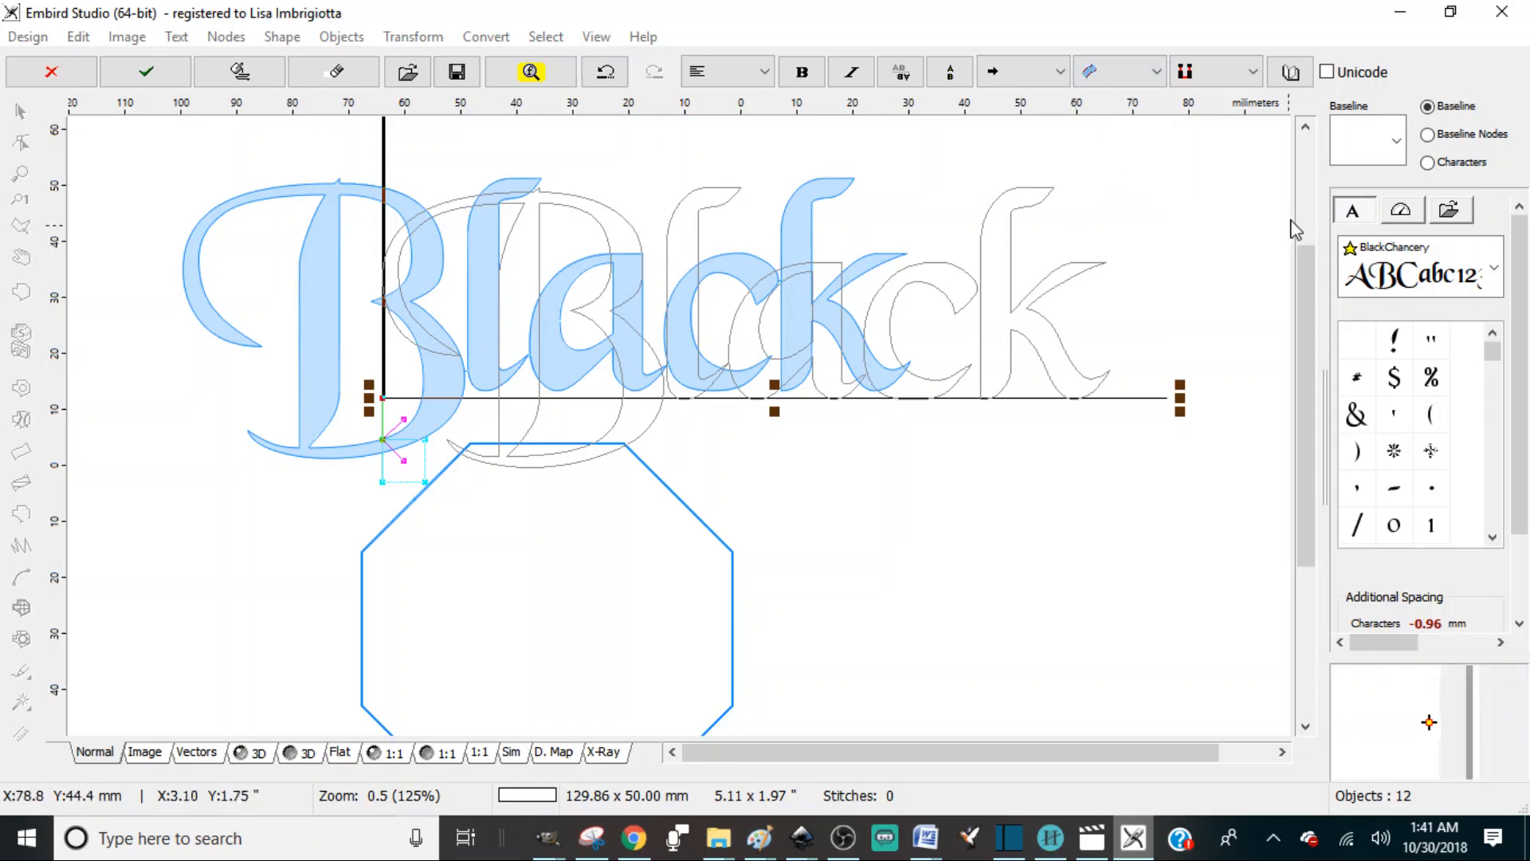
pyautogui.click(148, 77)
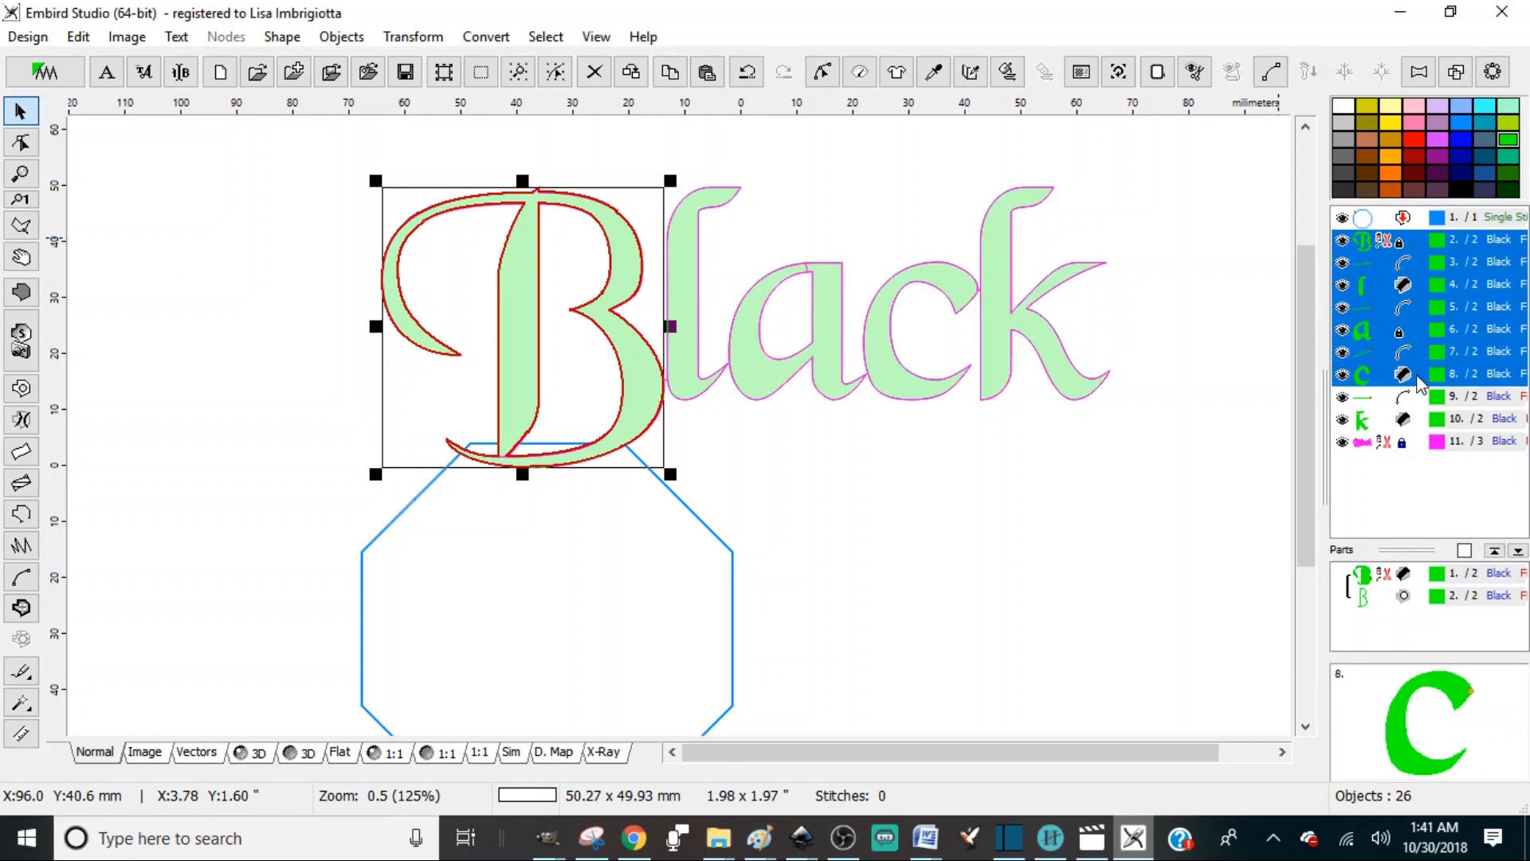
# Delete the green filled letters and connections, keep only the magenta outline of "Black", and move it clear of the octagon.
pyautogui.press('Delete')
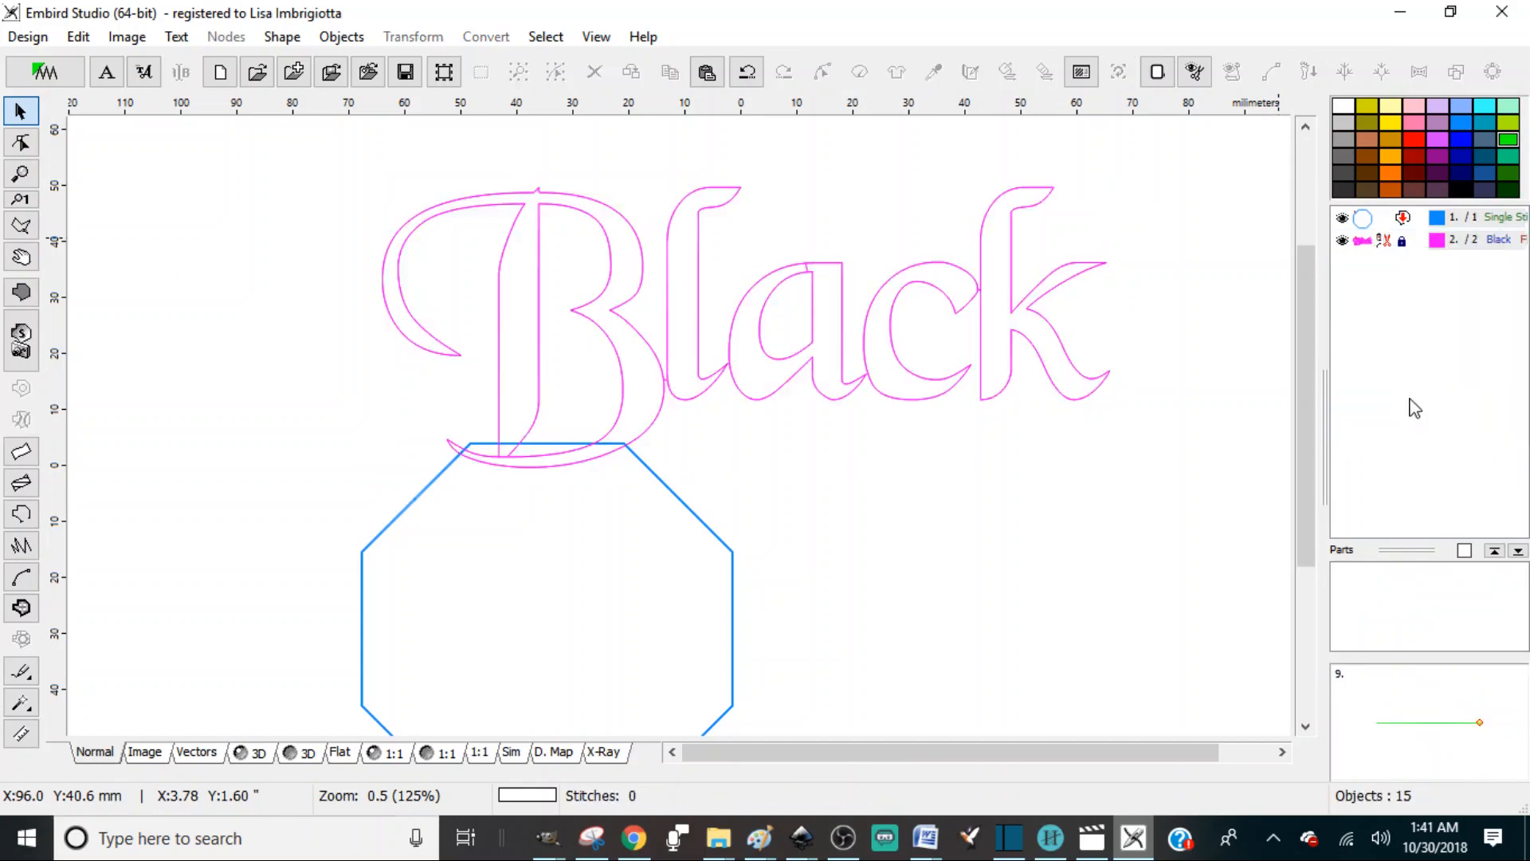
pyautogui.click(1400, 247)
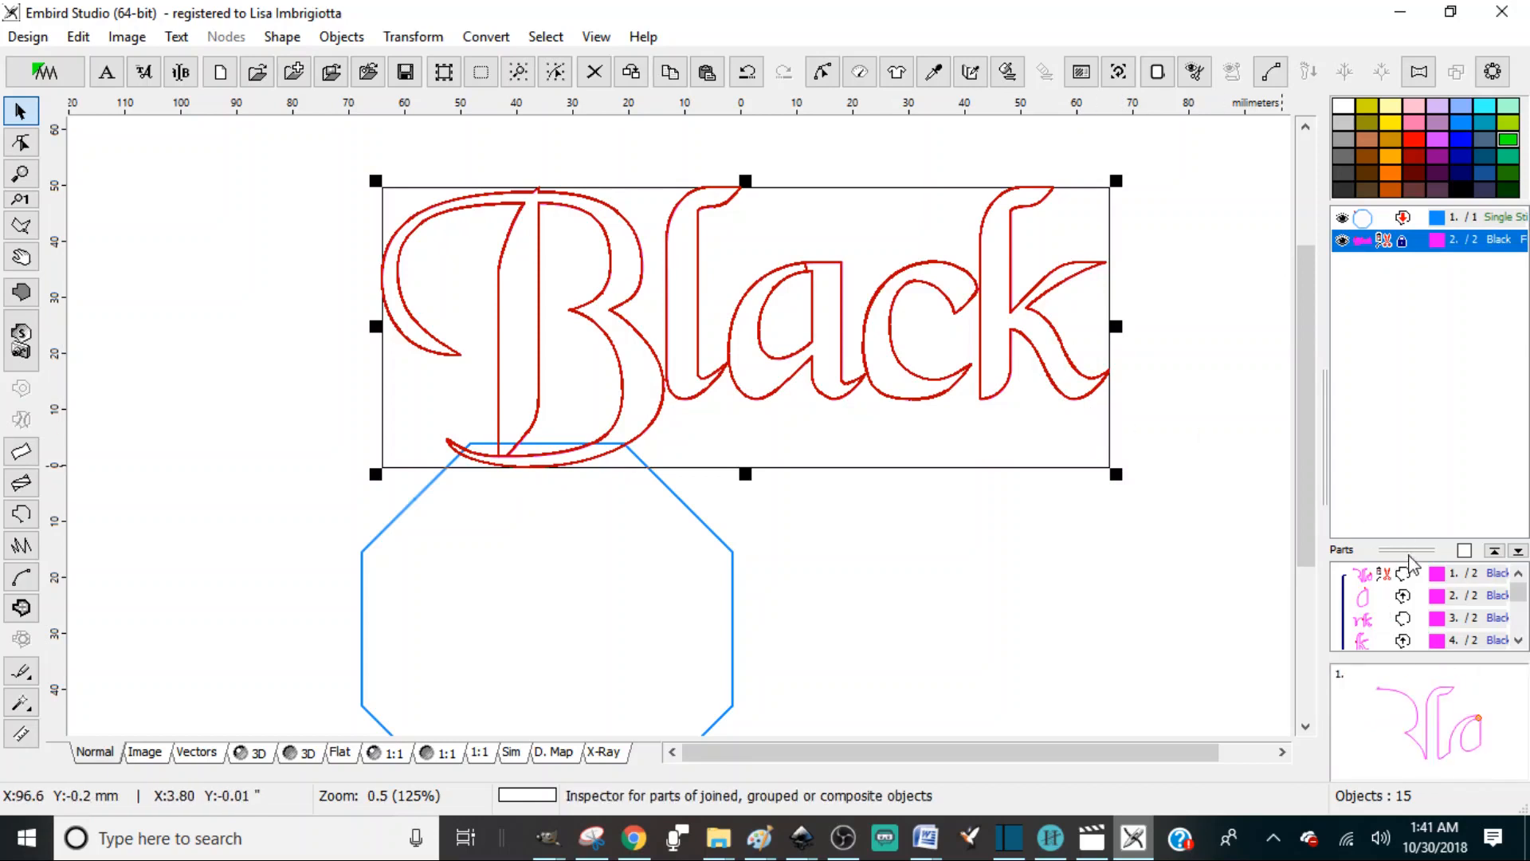
pyautogui.moveTo(1406, 550); pyautogui.dragTo(1406, 351)
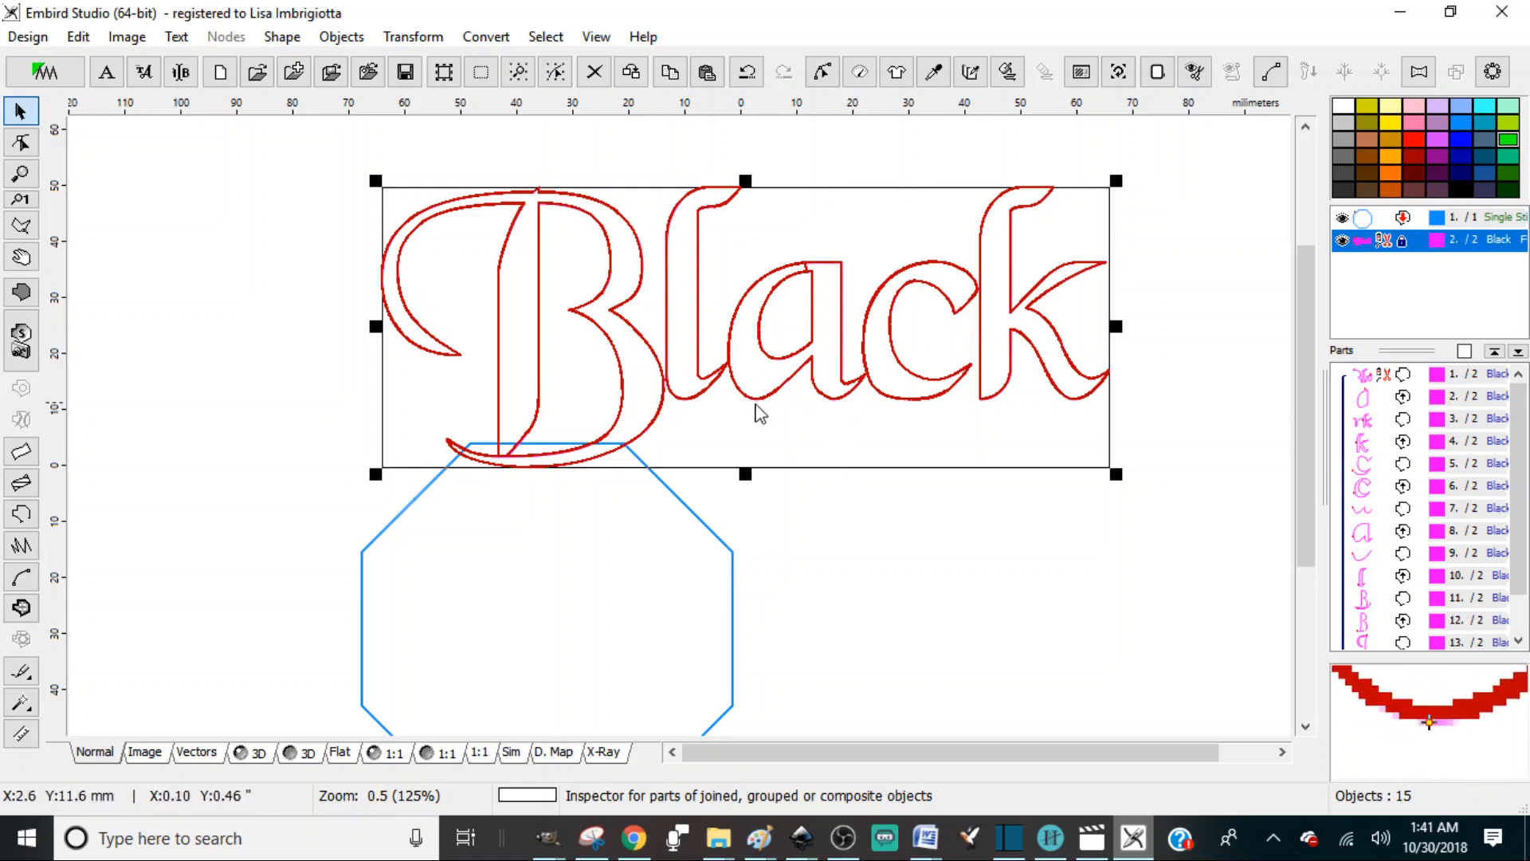
pyautogui.moveTo(790, 416); pyautogui.dragTo(644, 372)
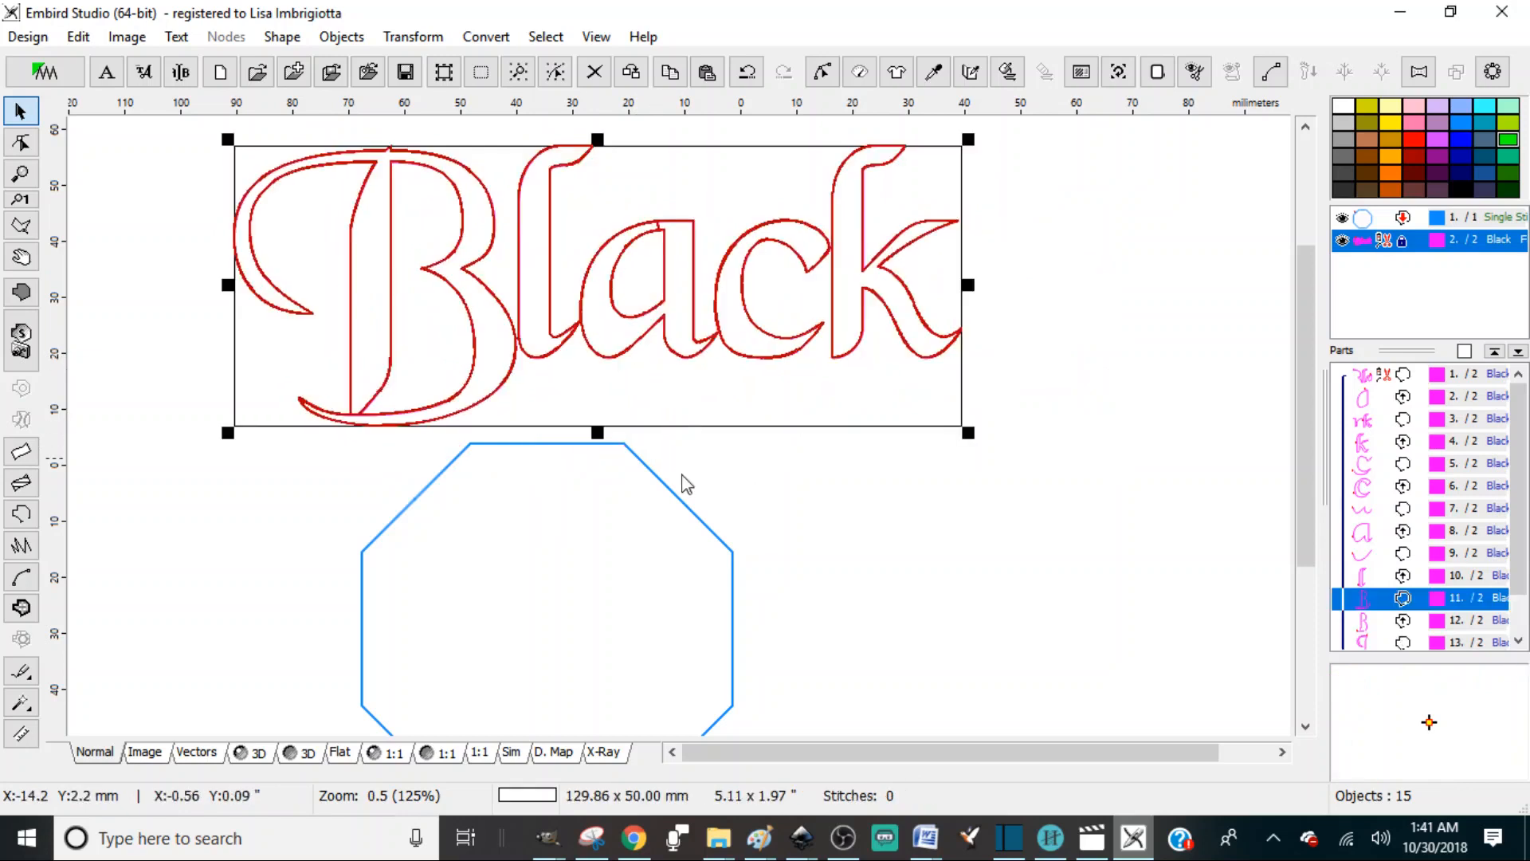
# Shrink the octagon to about 63 × 63 mm and move it up beside the right end of the word.
pyautogui.moveTo(1309, 423); pyautogui.dragTo(1309, 436)
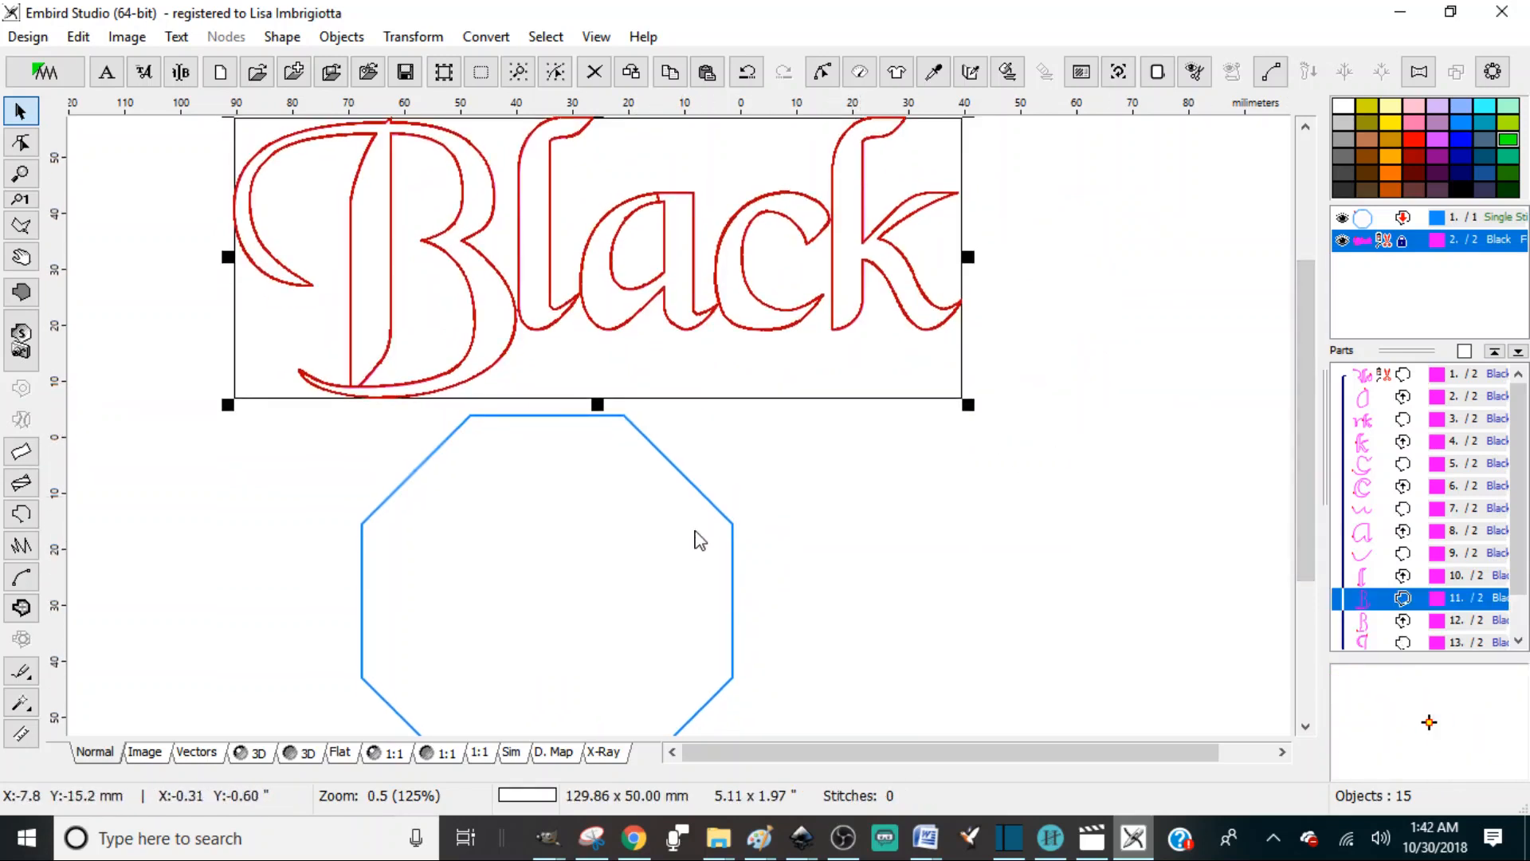
pyautogui.click(592, 545)
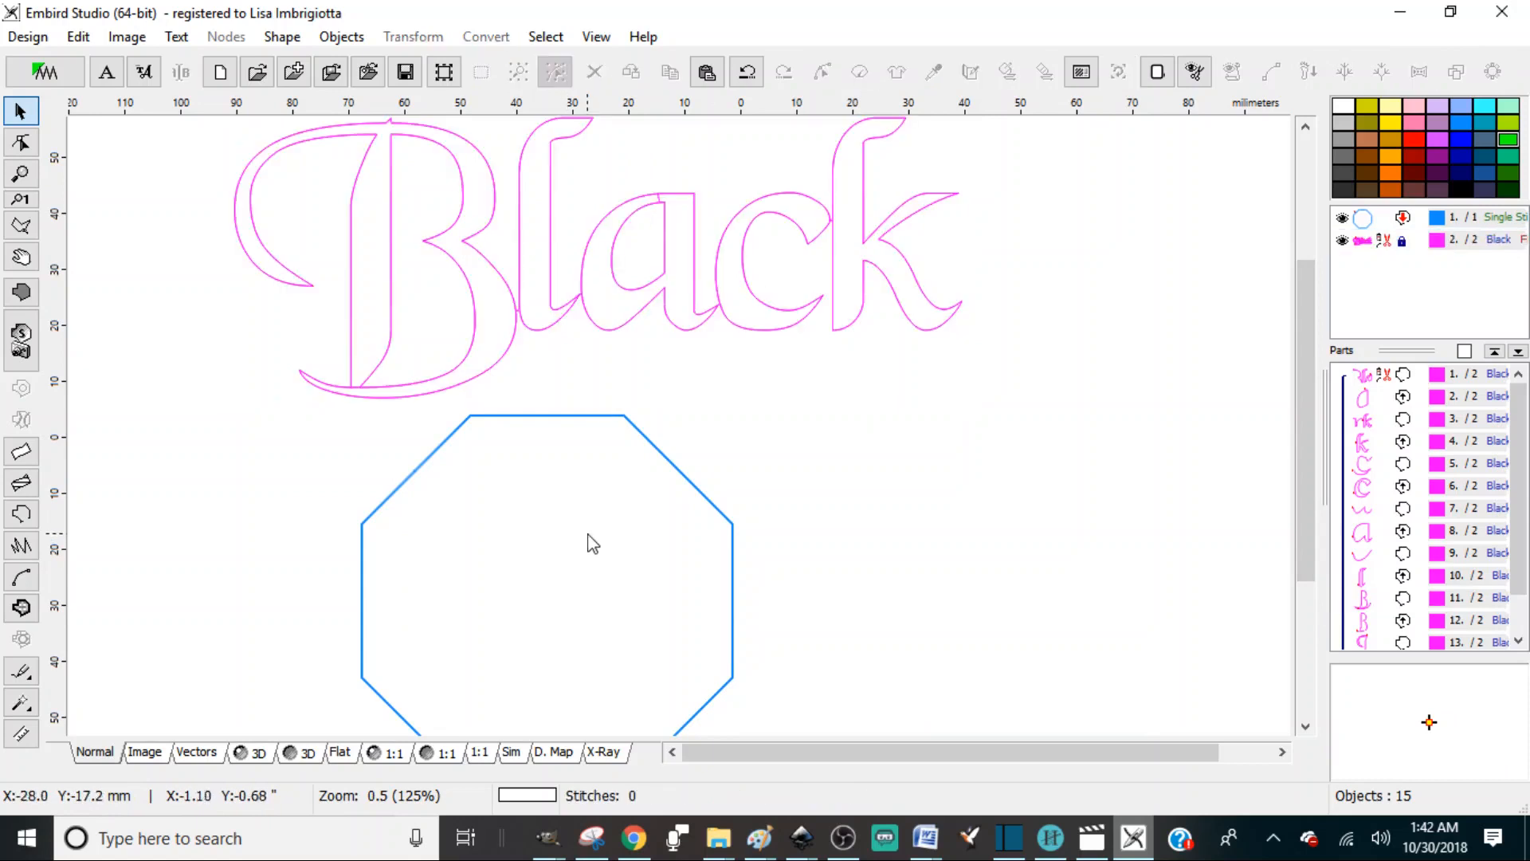
pyautogui.click(732, 616)
pyautogui.moveTo(735, 413)
pyautogui.mouseDown()
pyautogui.moveTo(707, 448)
pyautogui.moveTo(721, 427)
pyautogui.mouseUp()
pyautogui.moveTo(568, 600); pyautogui.dragTo(1086, 353)
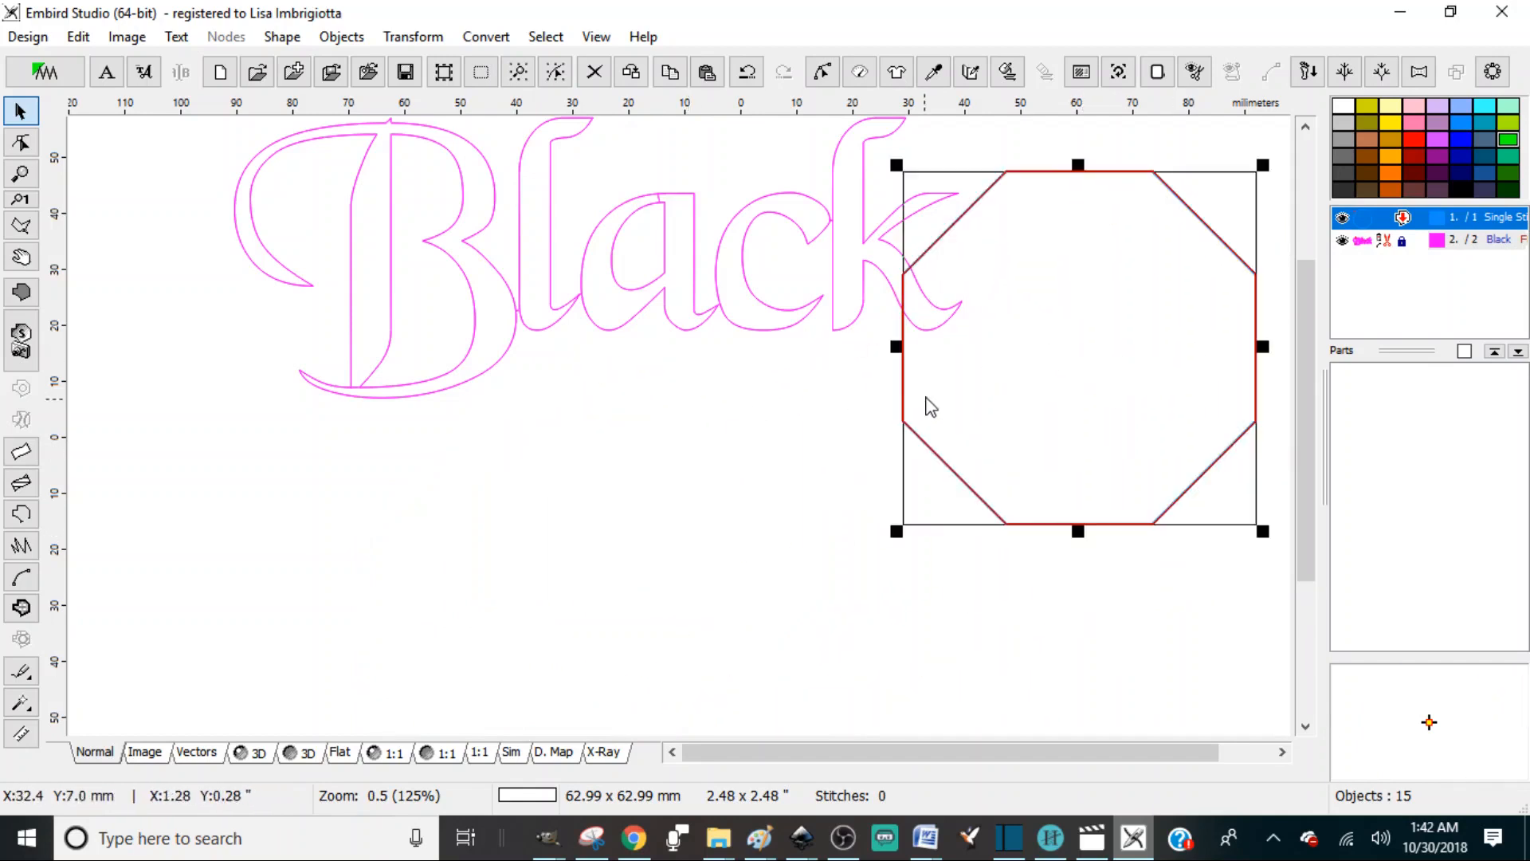
# Move the "Black" outline down and left, and lower the octagon so the two sit side by side without overlapping.
pyautogui.click(789, 311)
pyautogui.moveTo(594, 287); pyautogui.dragTo(448, 468)
pyautogui.moveTo(1058, 313); pyautogui.dragTo(1044, 375)
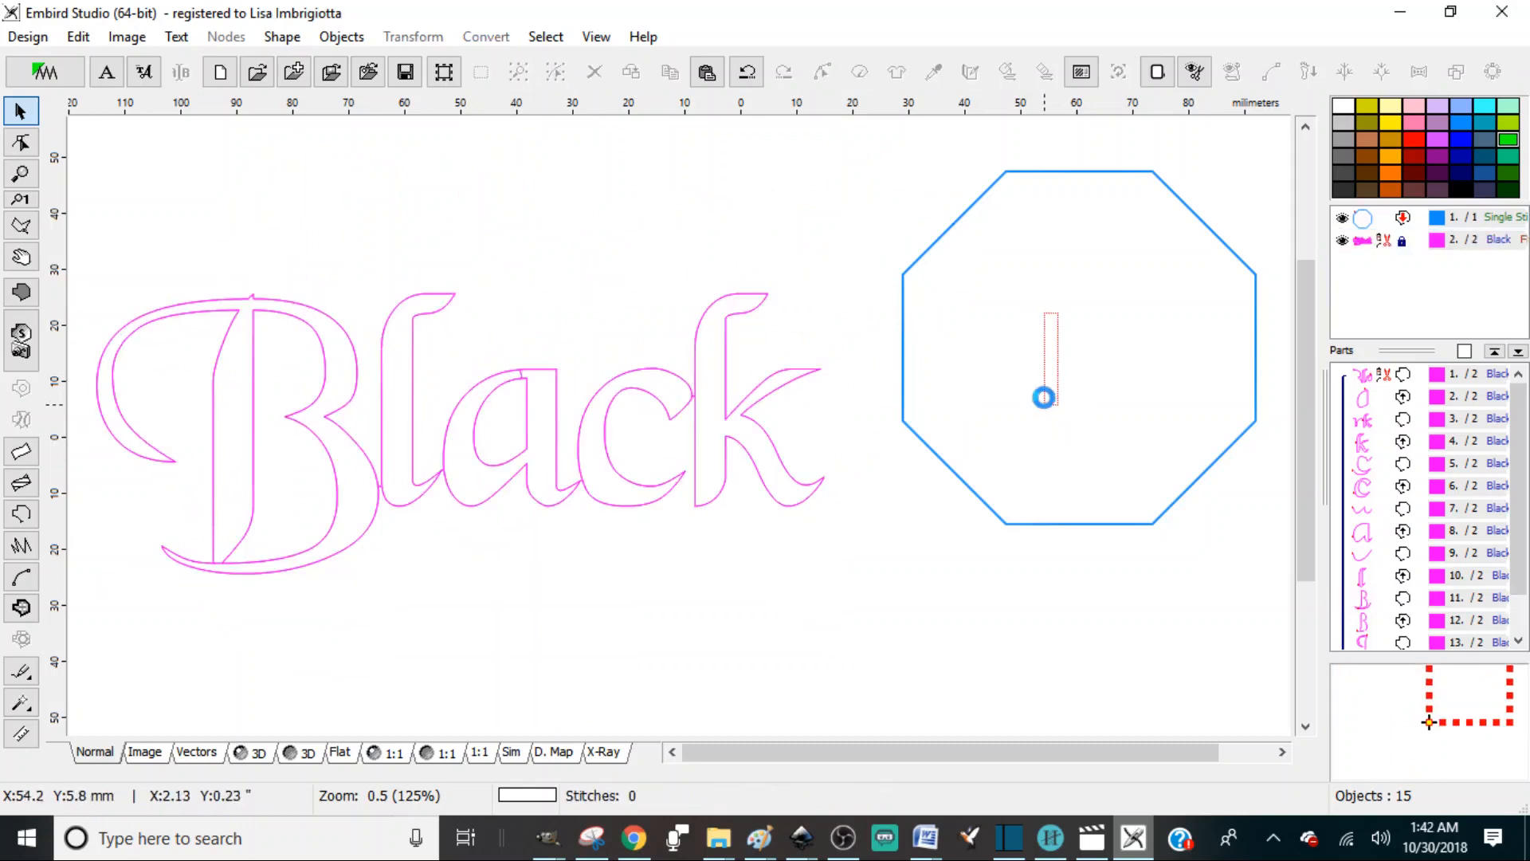
pyautogui.click(967, 486)
pyautogui.moveTo(1029, 428); pyautogui.dragTo(1002, 488)
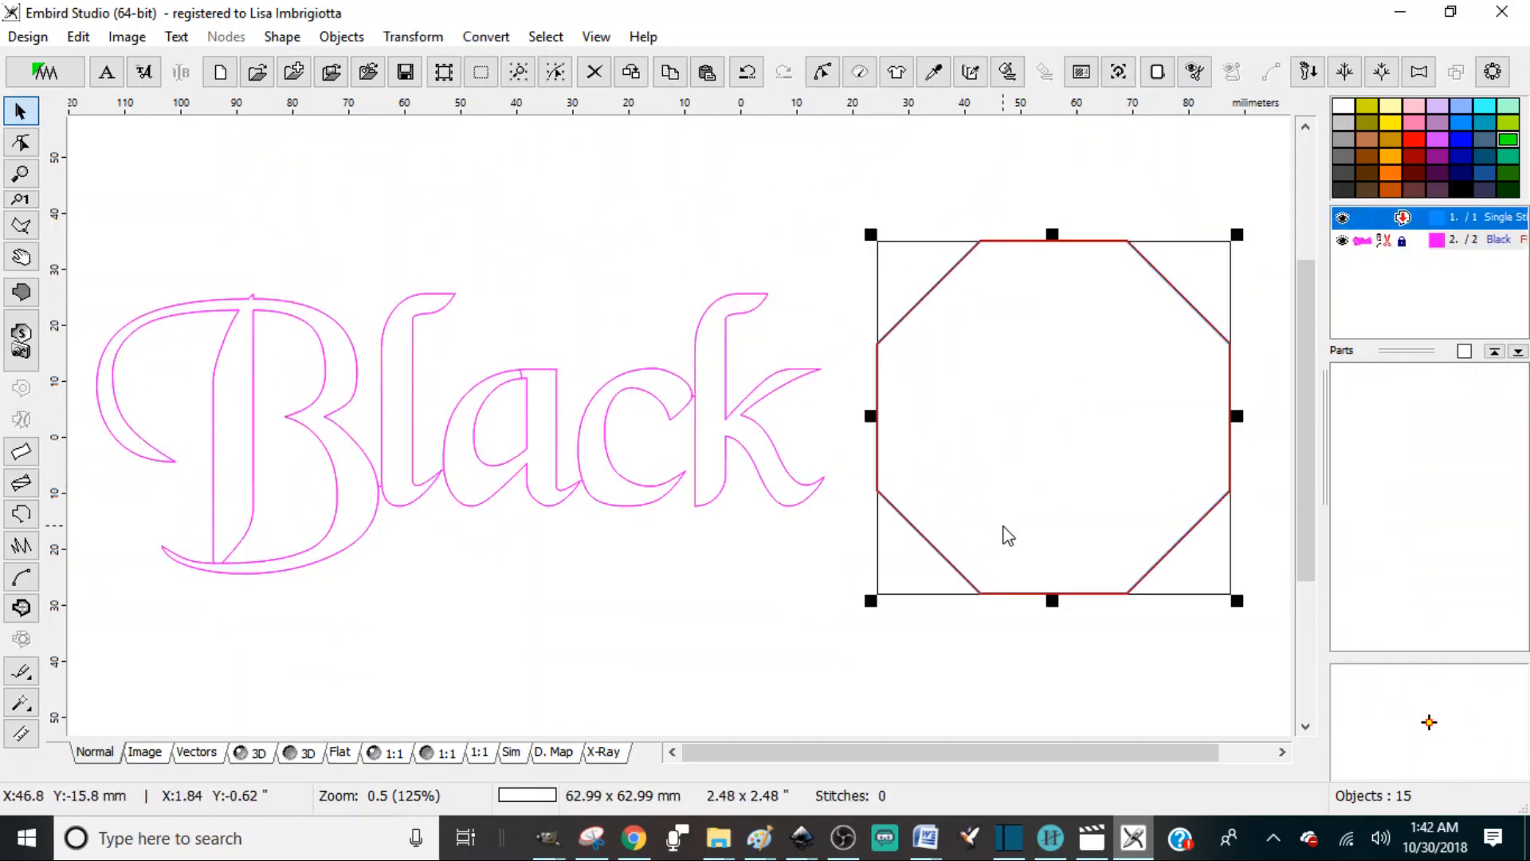
# Select the octagon outline from the object list and open its stitch parameters.
pyautogui.click(624, 244)
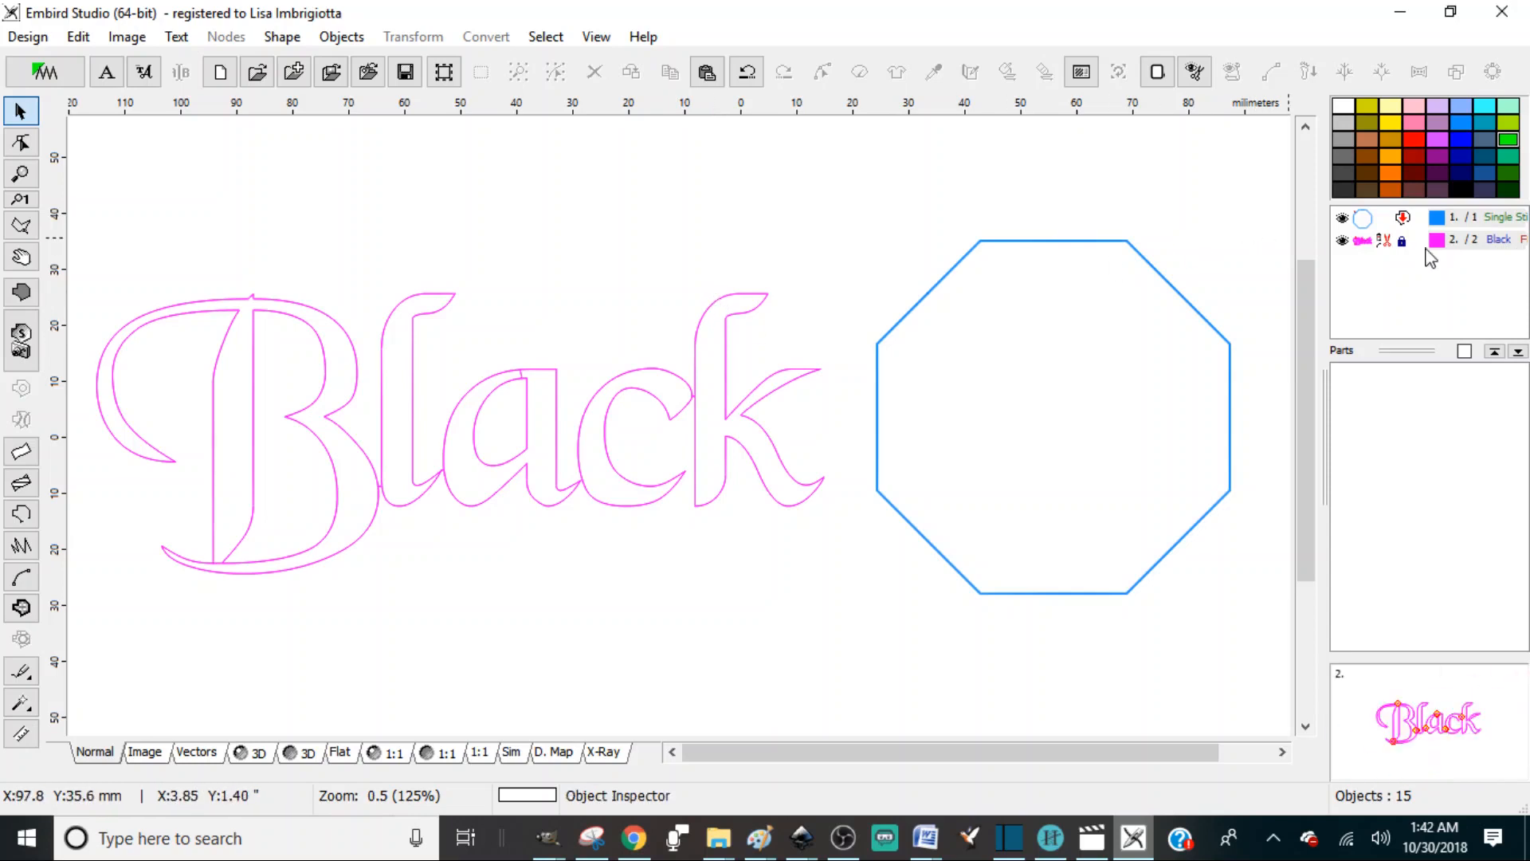
pyautogui.click(1372, 231)
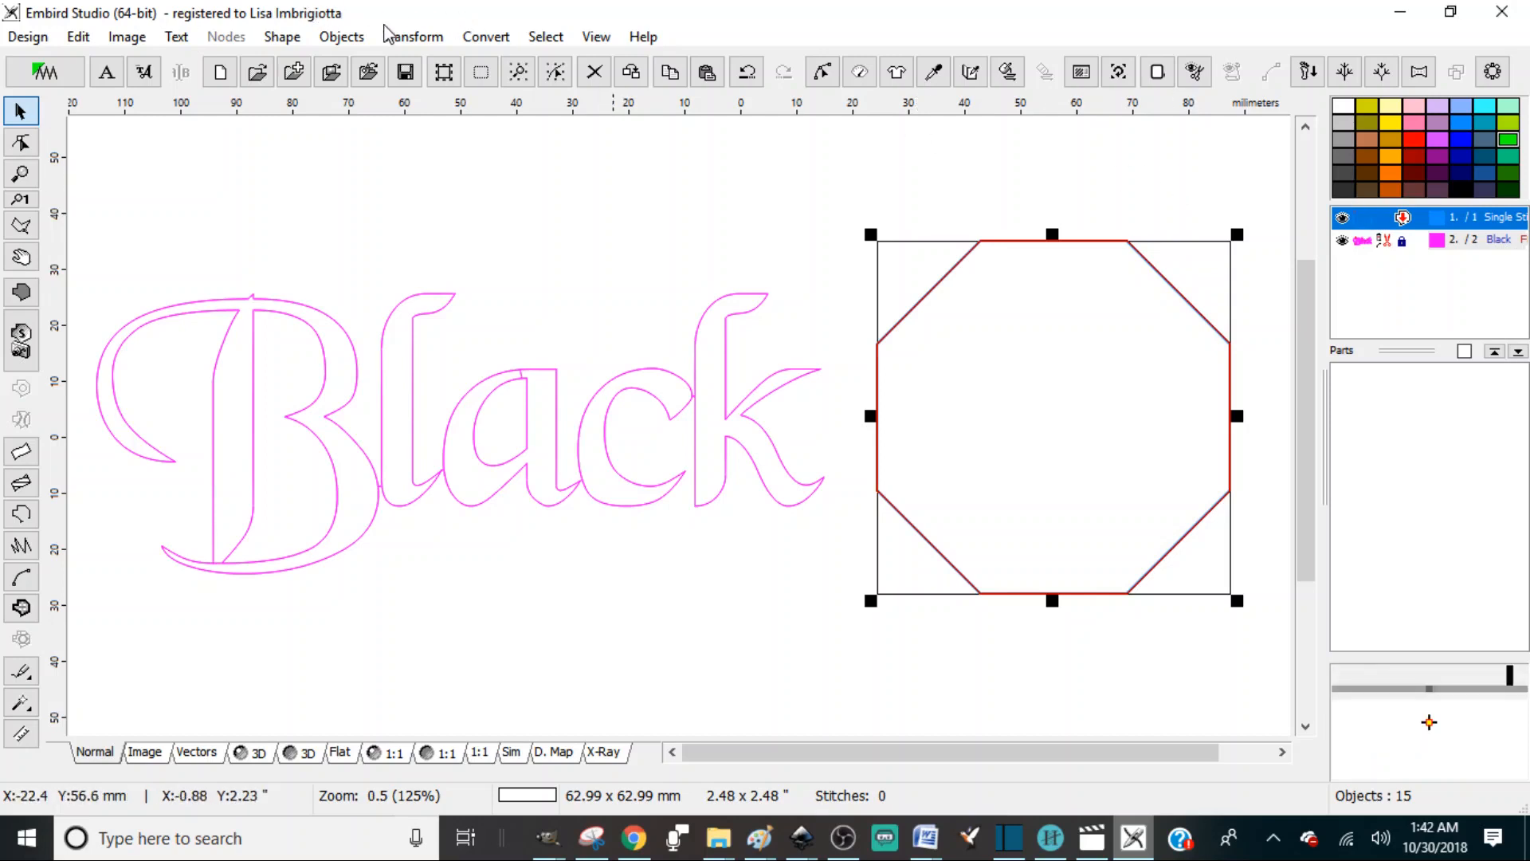
pyautogui.click(342, 40)
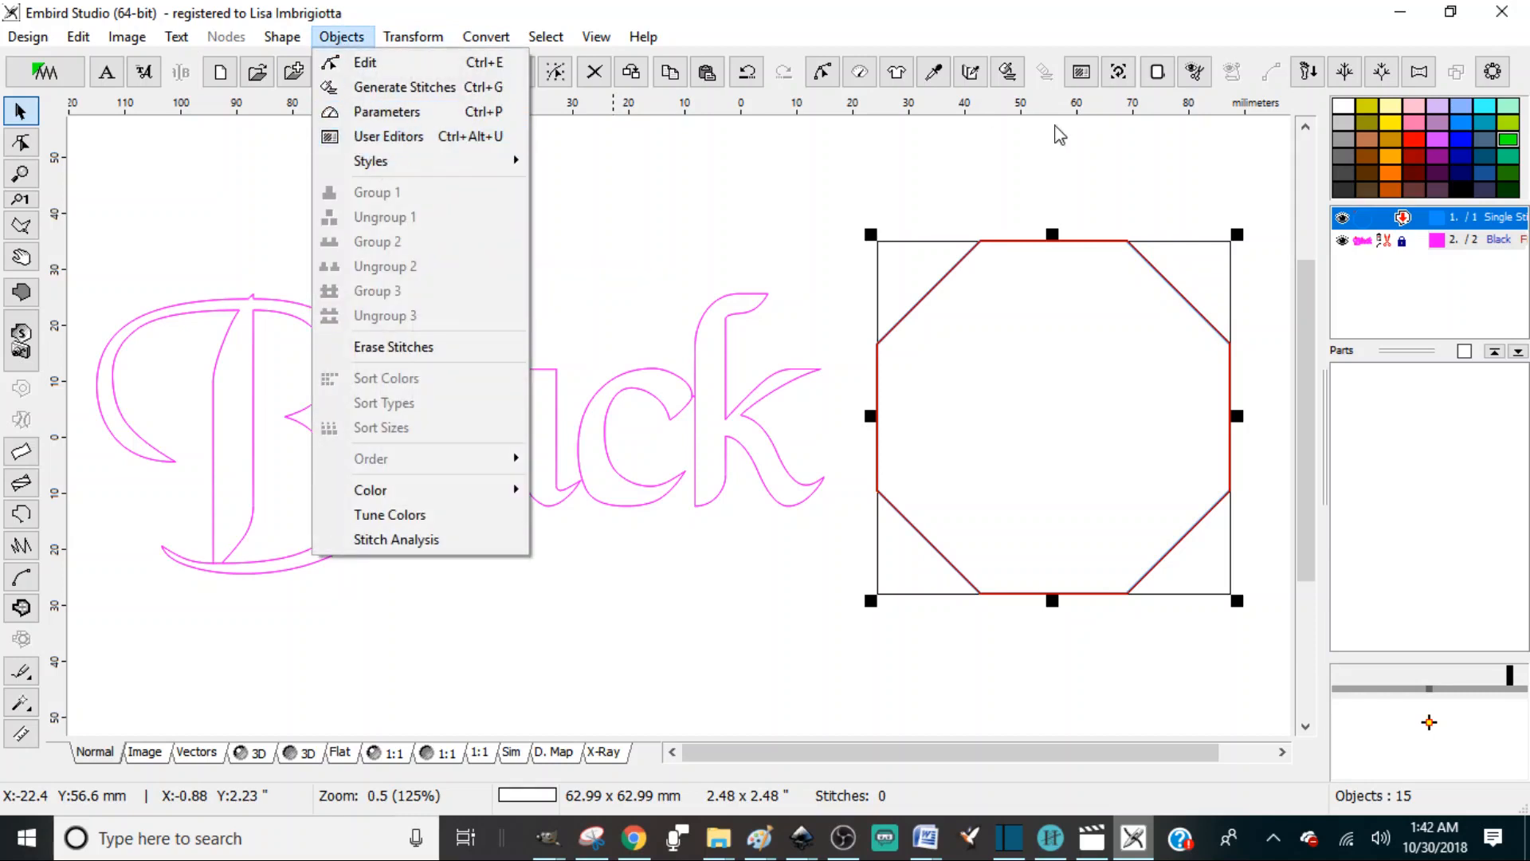
pyautogui.click(1402, 221)
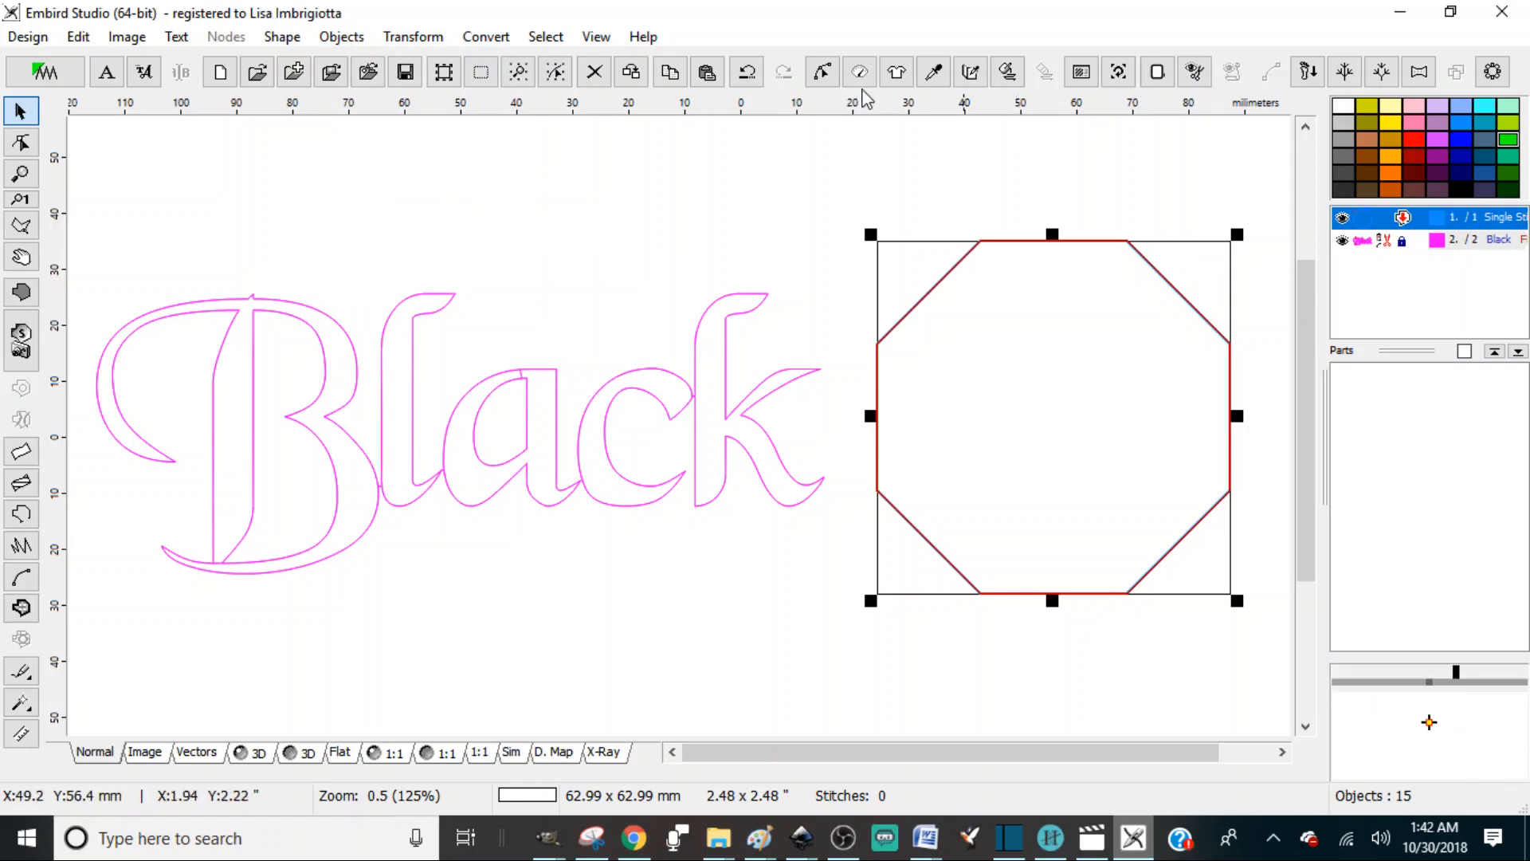
pyautogui.click(861, 73)
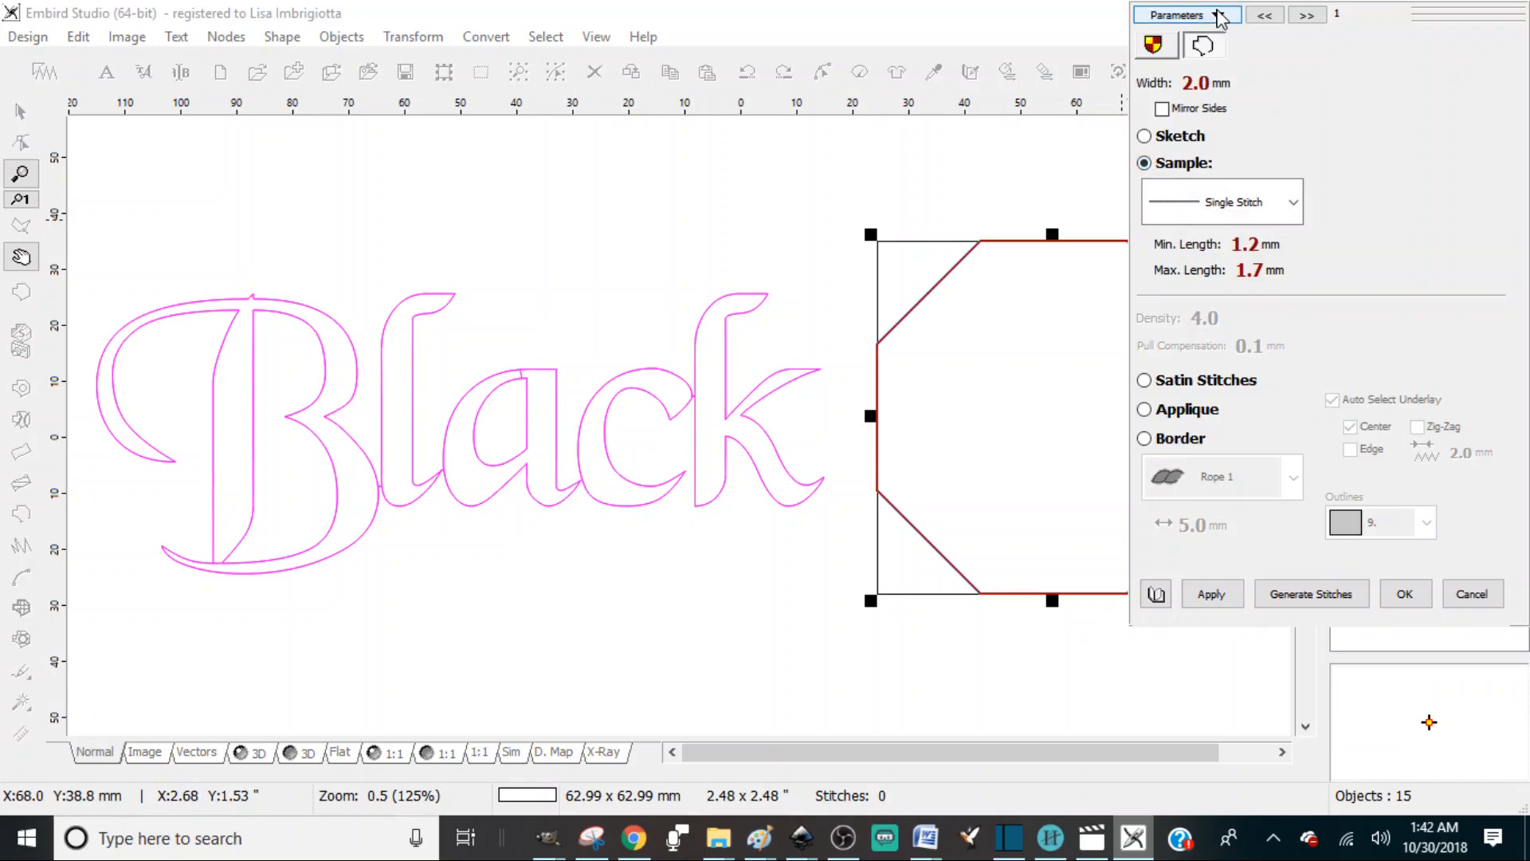
# Open the User Editors from the octagon's parameters, switch to the outline samples, and select the first empty Outlines slot.
pyautogui.click(1219, 17)
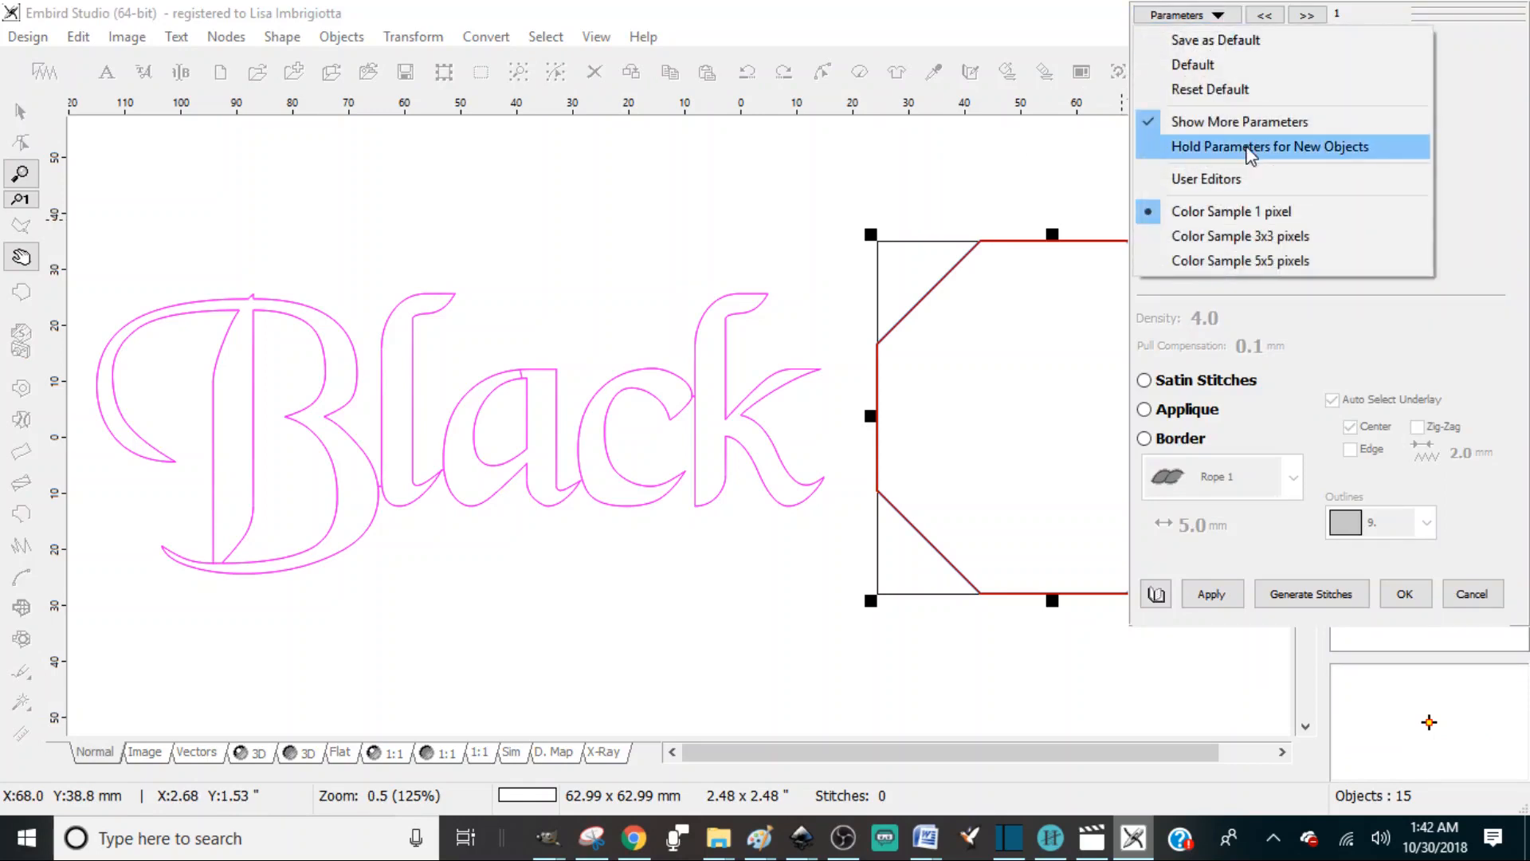
pyautogui.click(1230, 185)
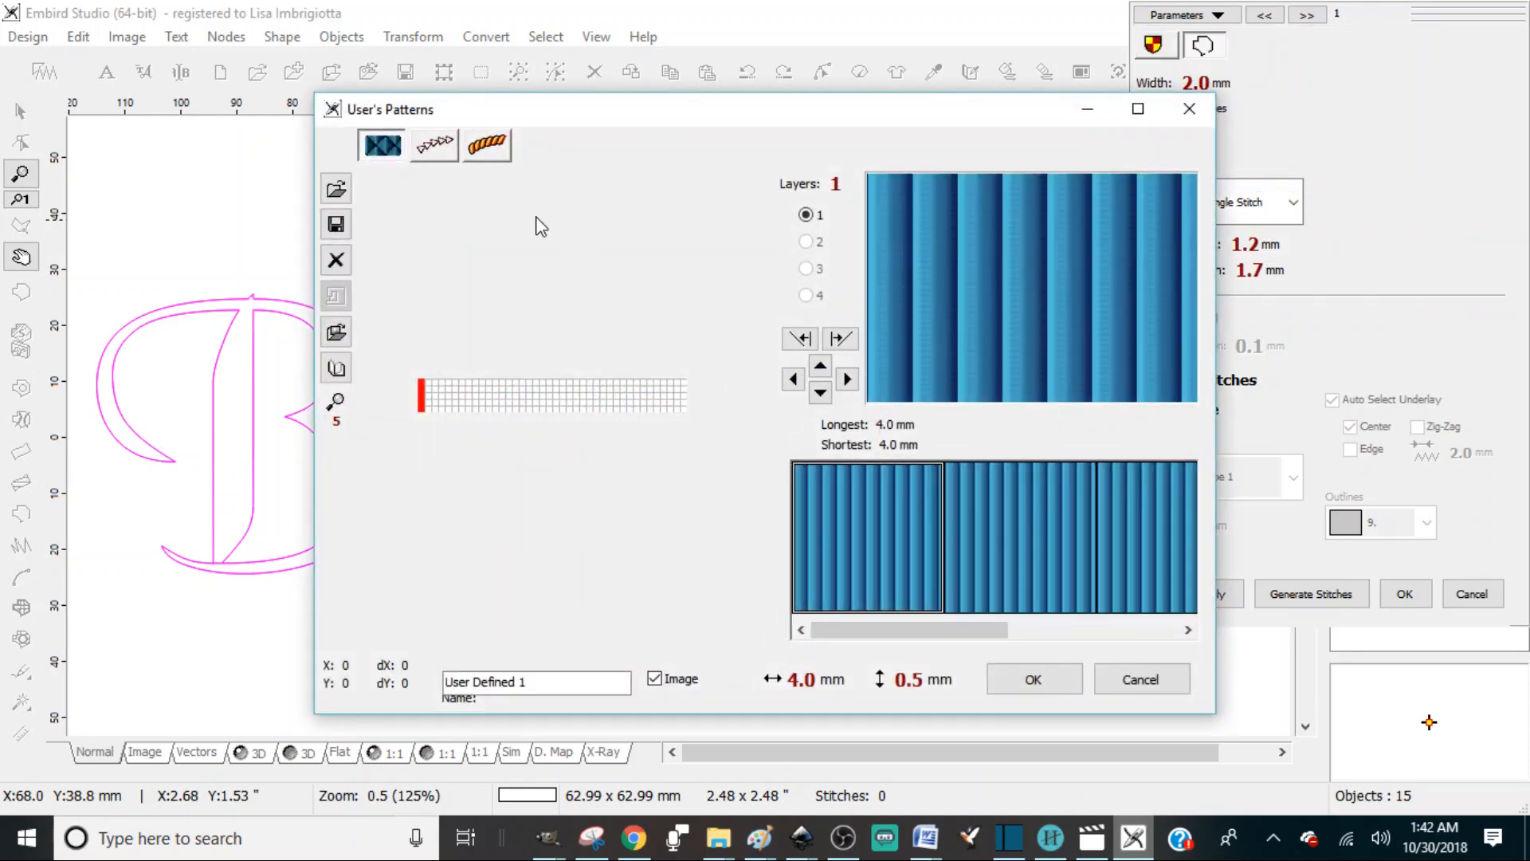
pyautogui.click(434, 146)
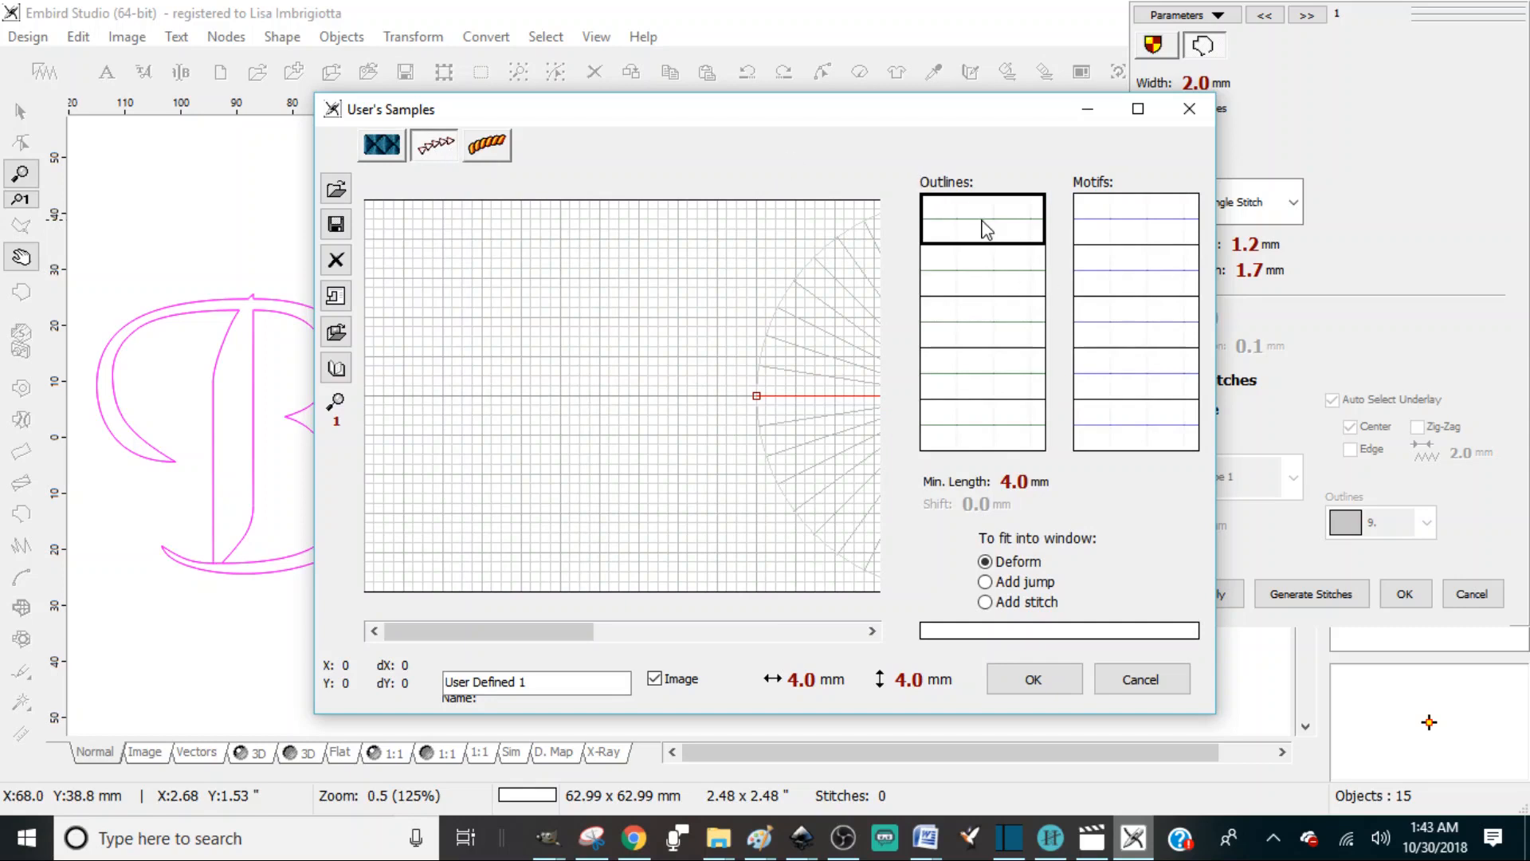
pyautogui.click(991, 277)
pyautogui.click(988, 344)
pyautogui.click(988, 388)
pyautogui.click(979, 435)
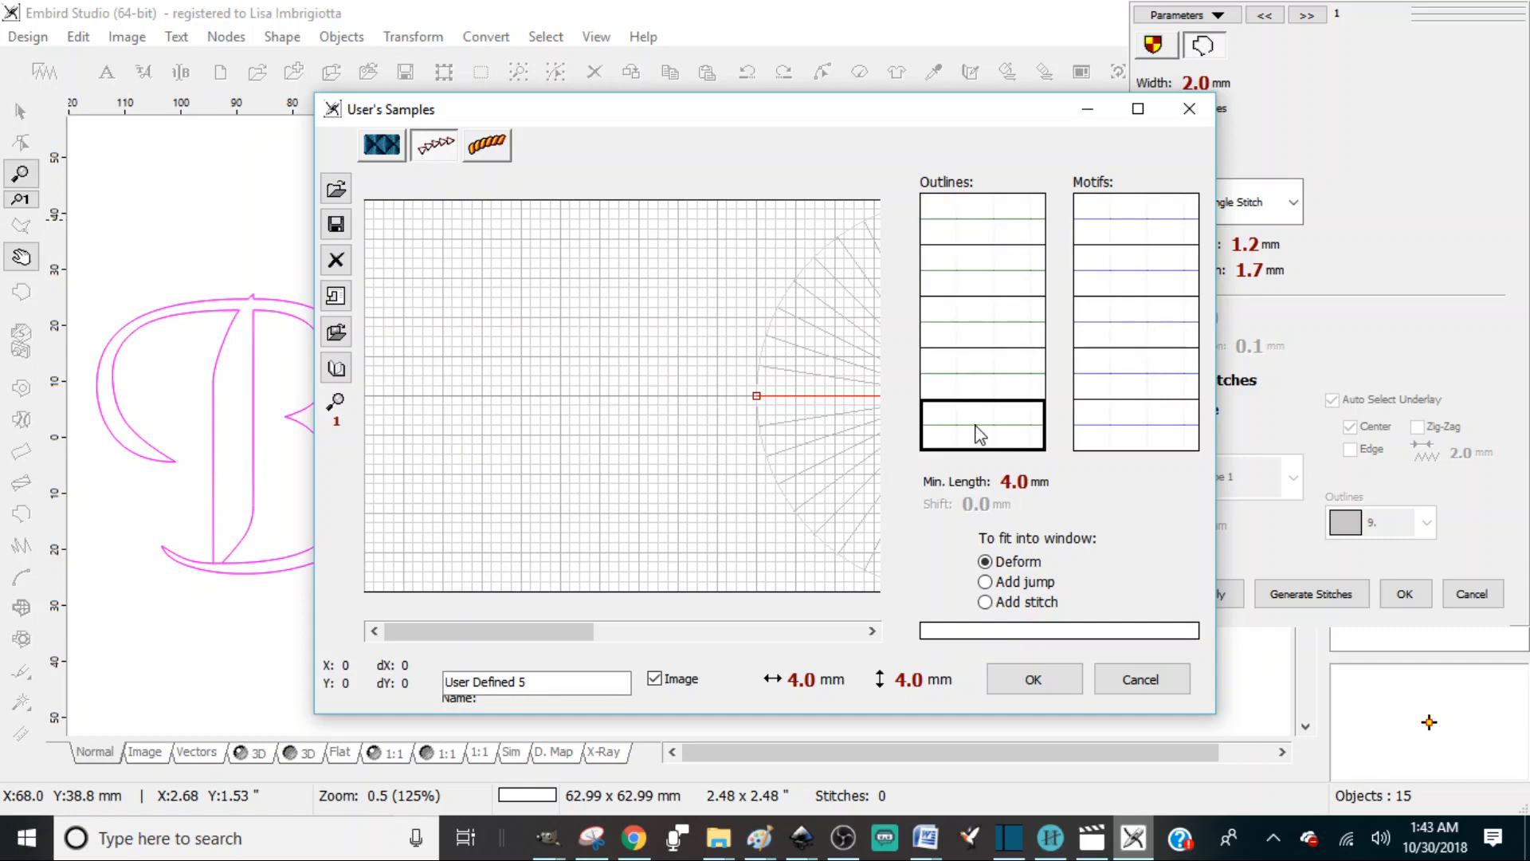
pyautogui.click(988, 226)
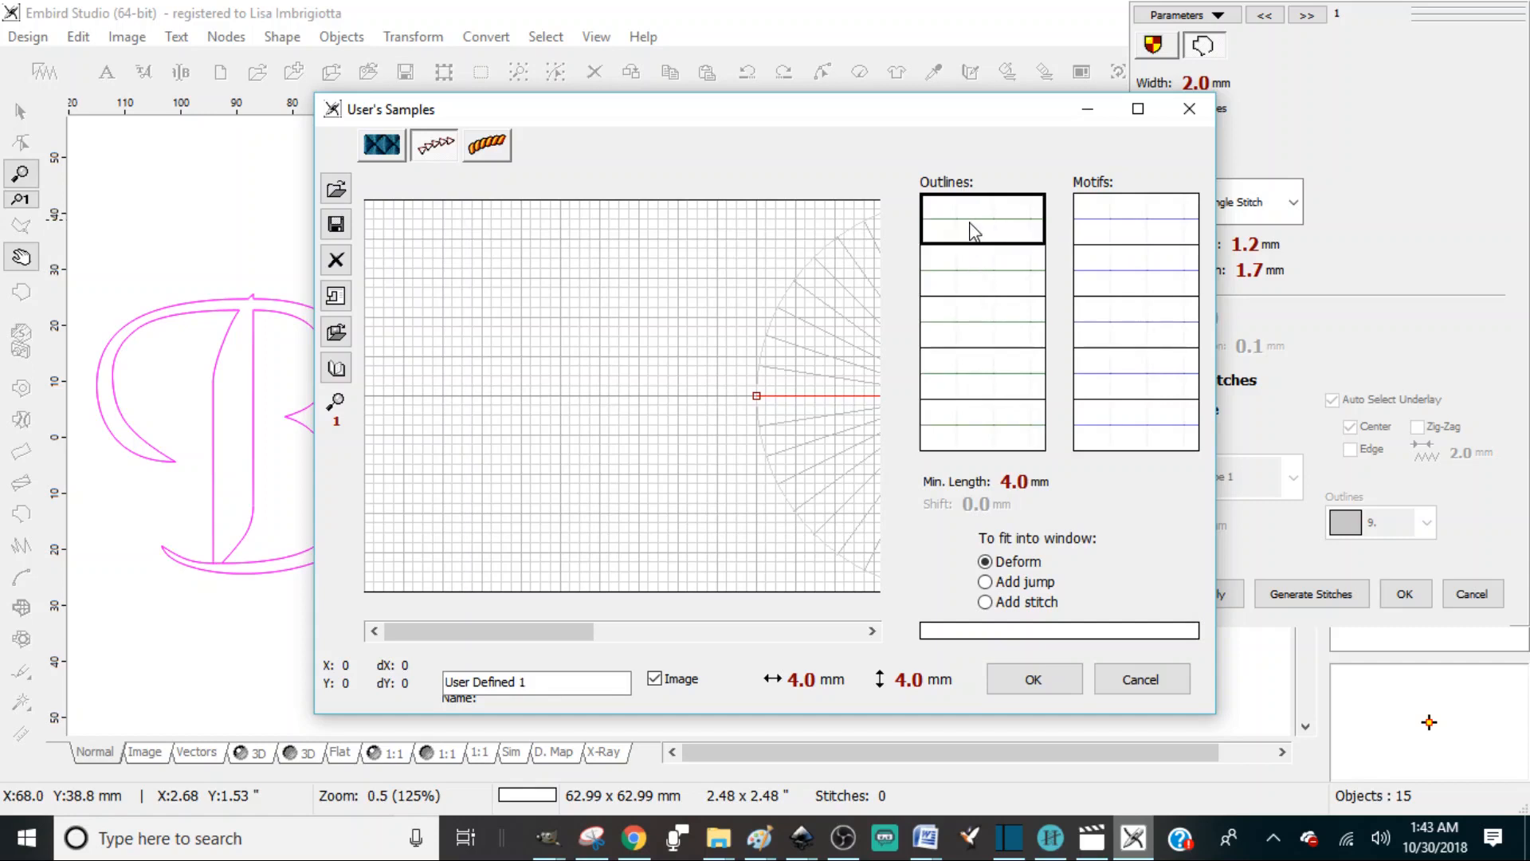
# Start loading a sample file into the first Outlines slot and browse to the user's Documents folder on drive C.
pyautogui.click(336, 192)
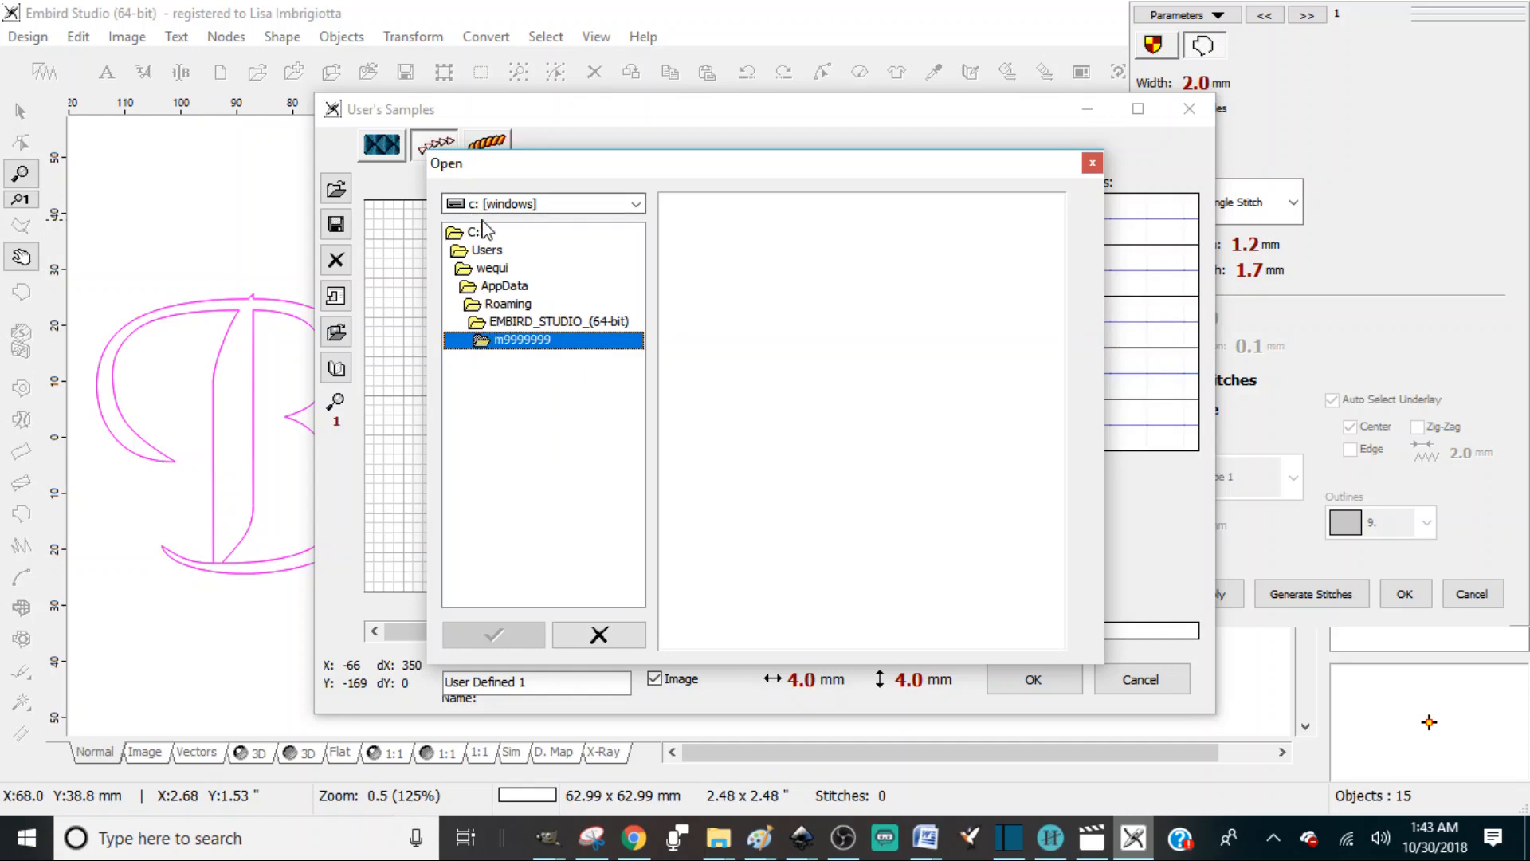
pyautogui.click(494, 271)
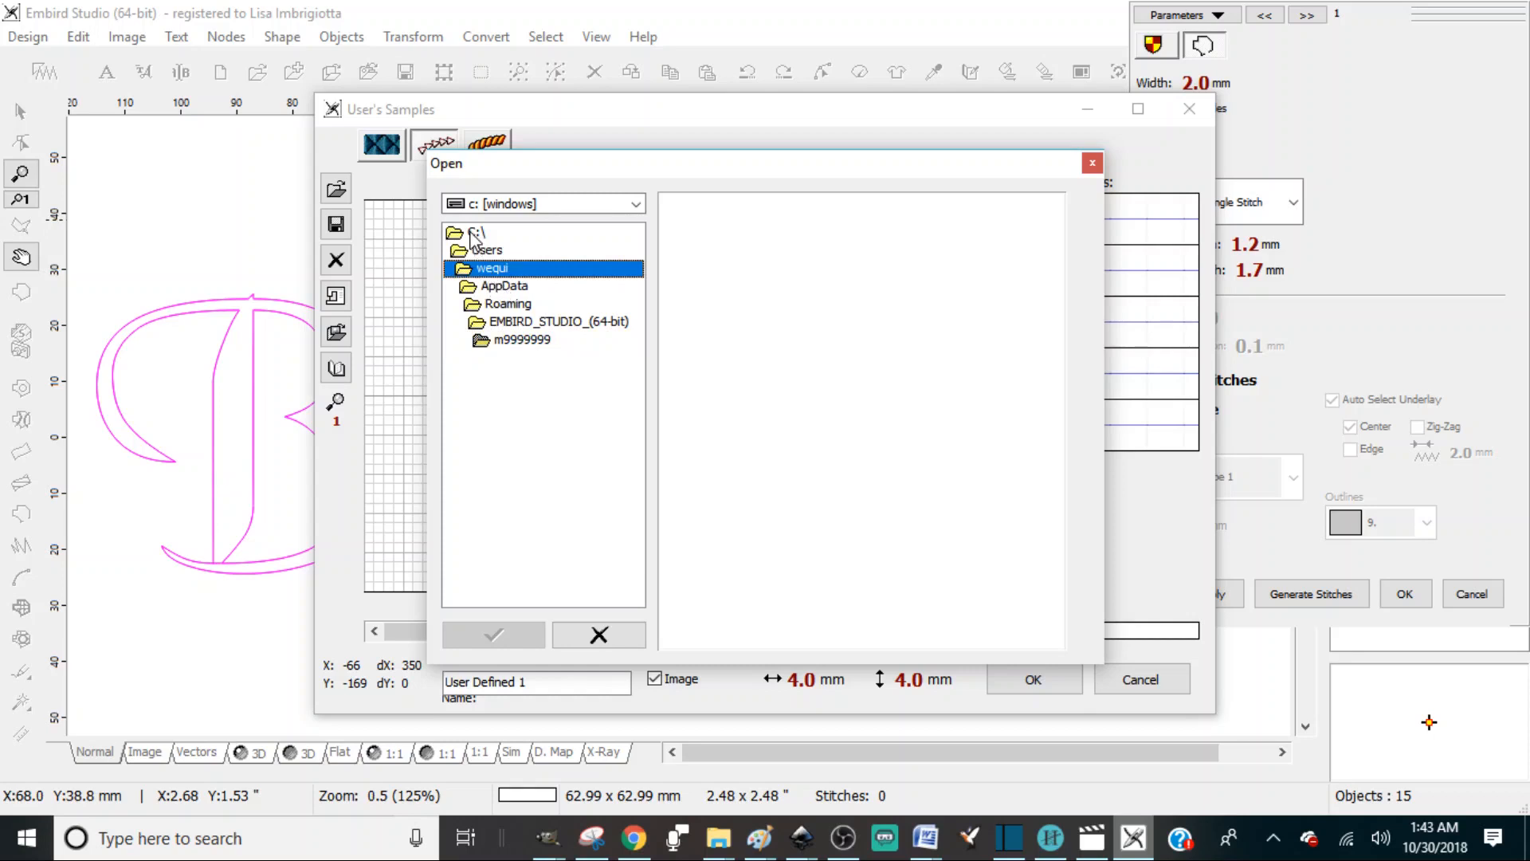
pyautogui.click(476, 234)
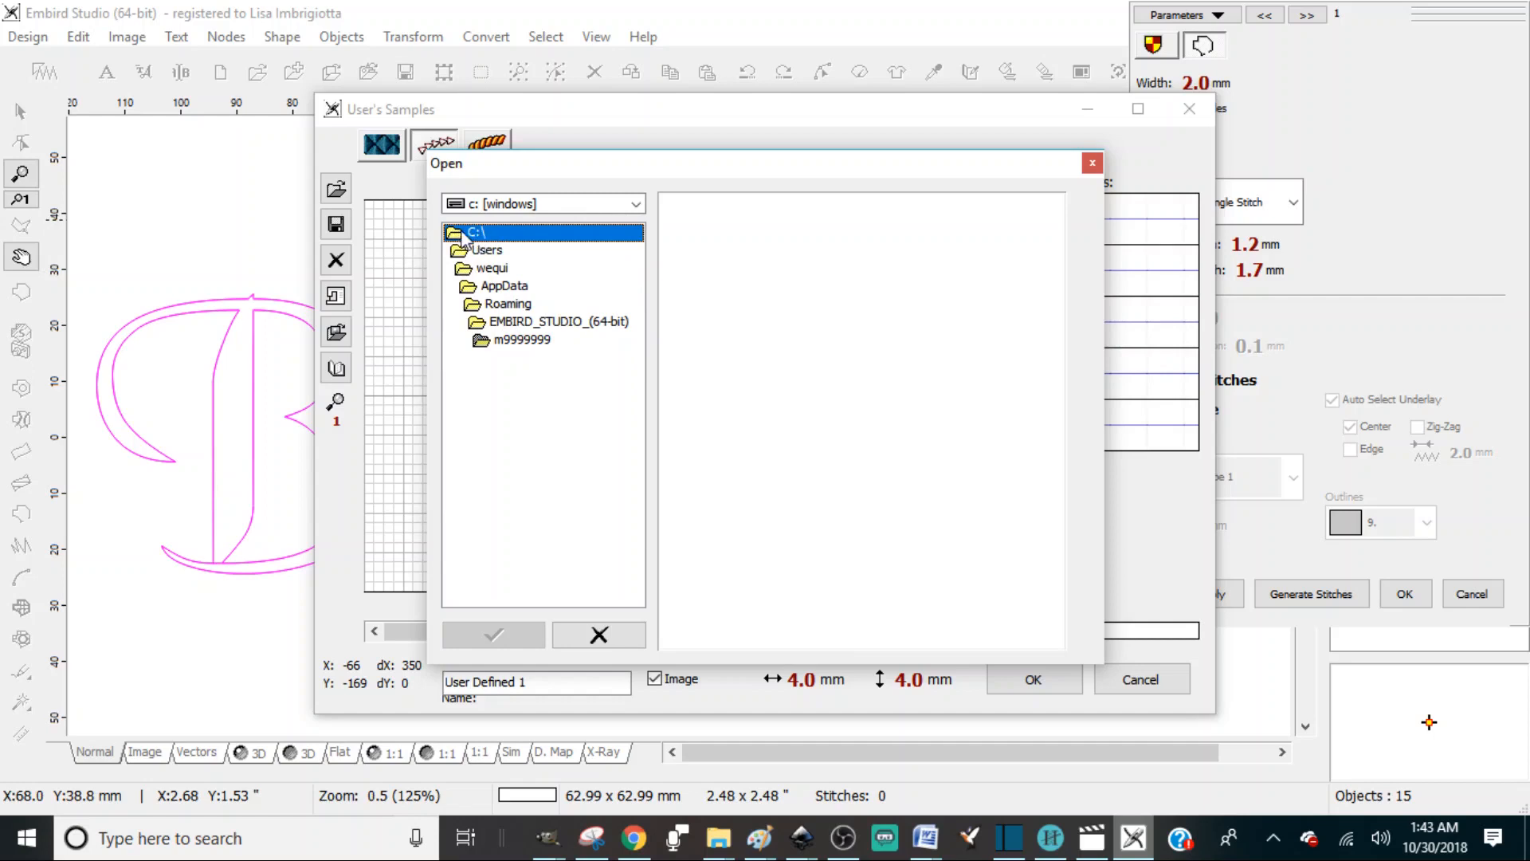
pyautogui.doubleClick(468, 235)
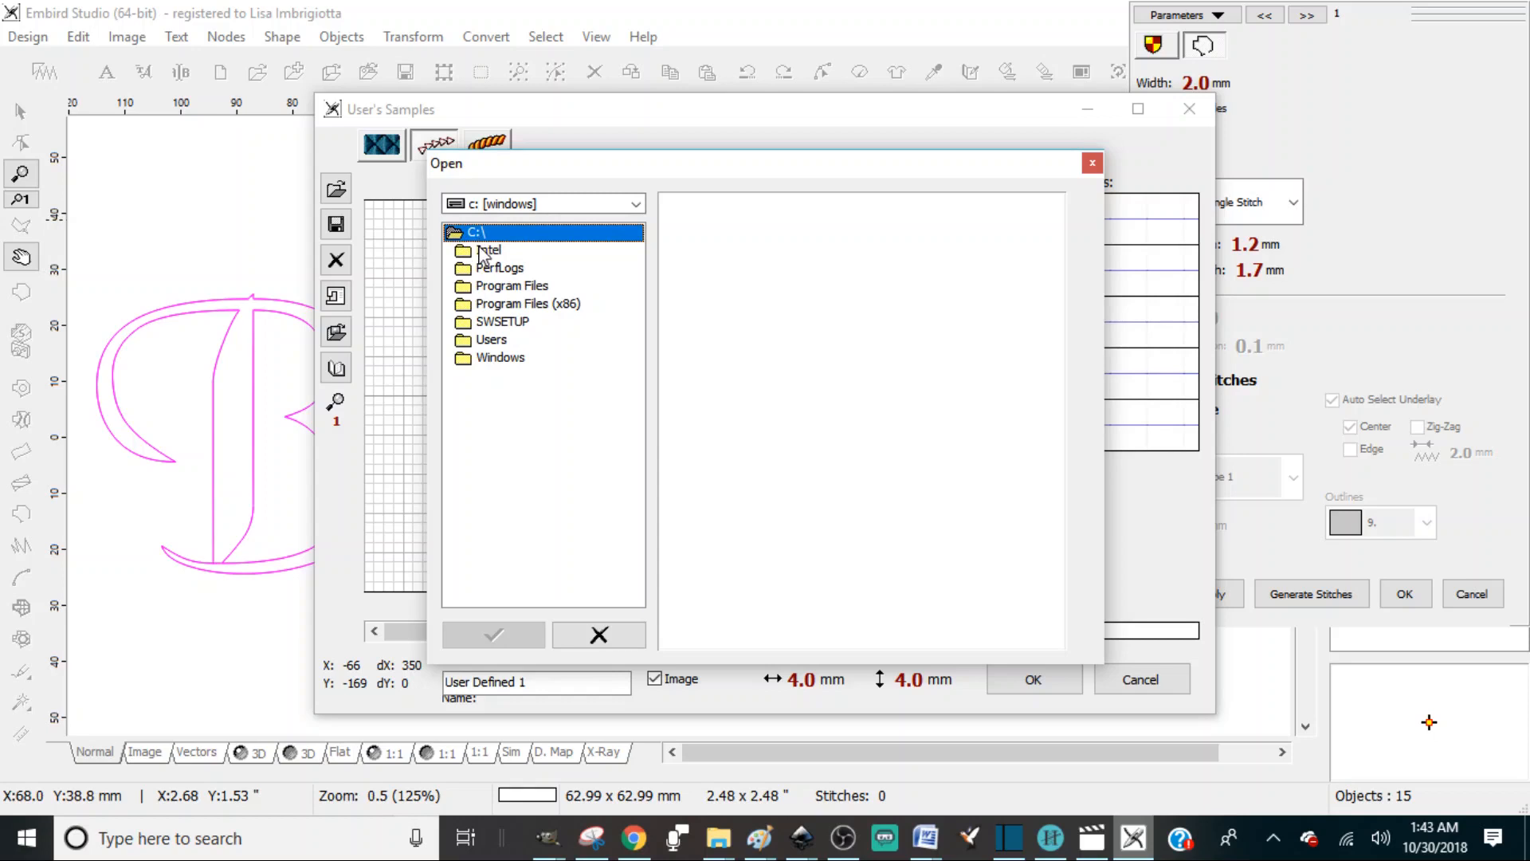
pyautogui.doubleClick(490, 341)
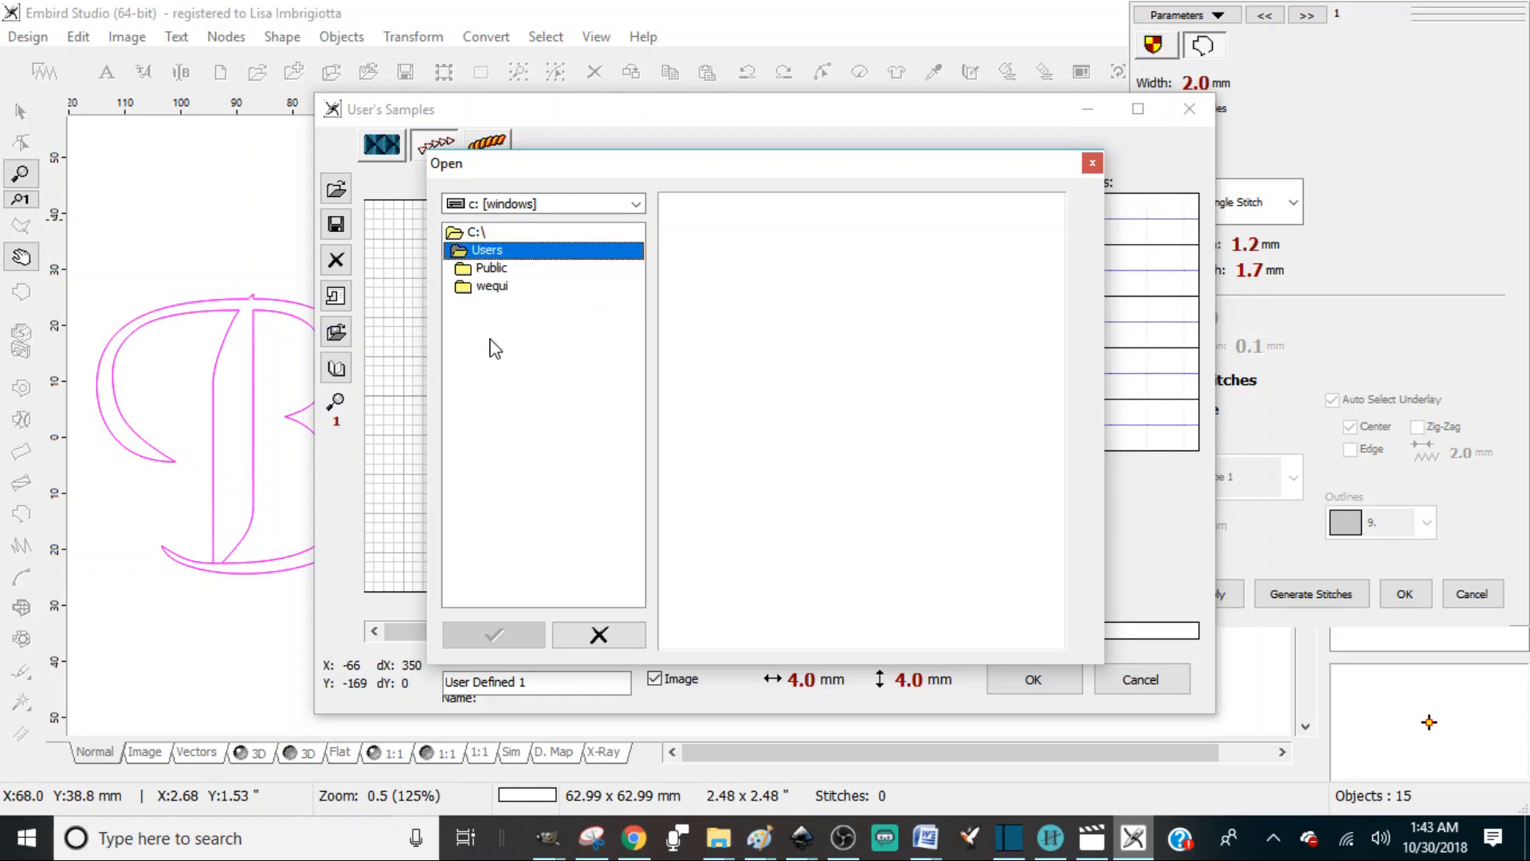
pyautogui.doubleClick(489, 287)
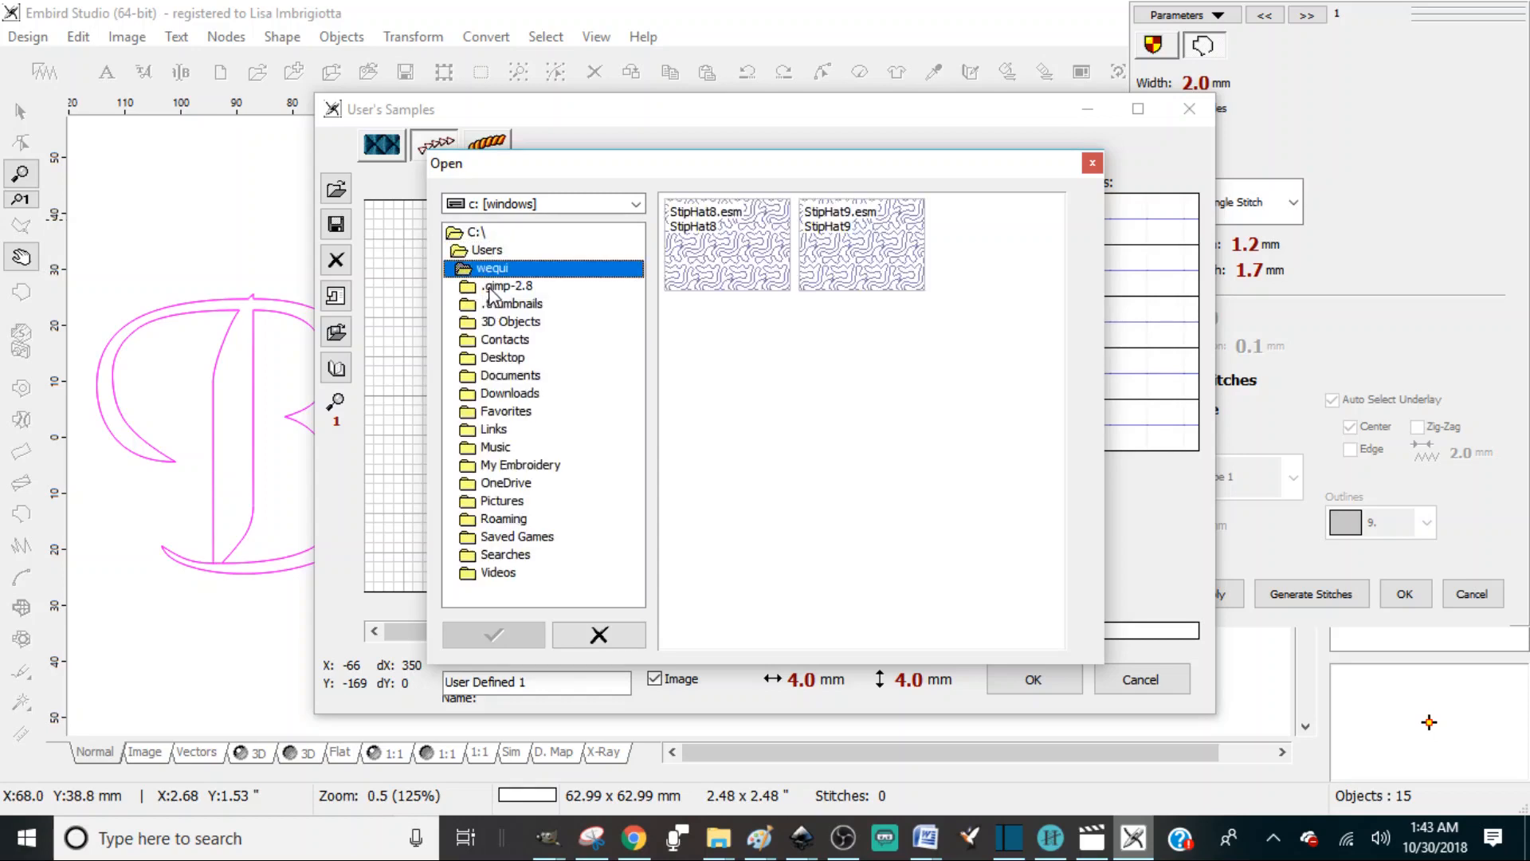
pyautogui.doubleClick(510, 375)
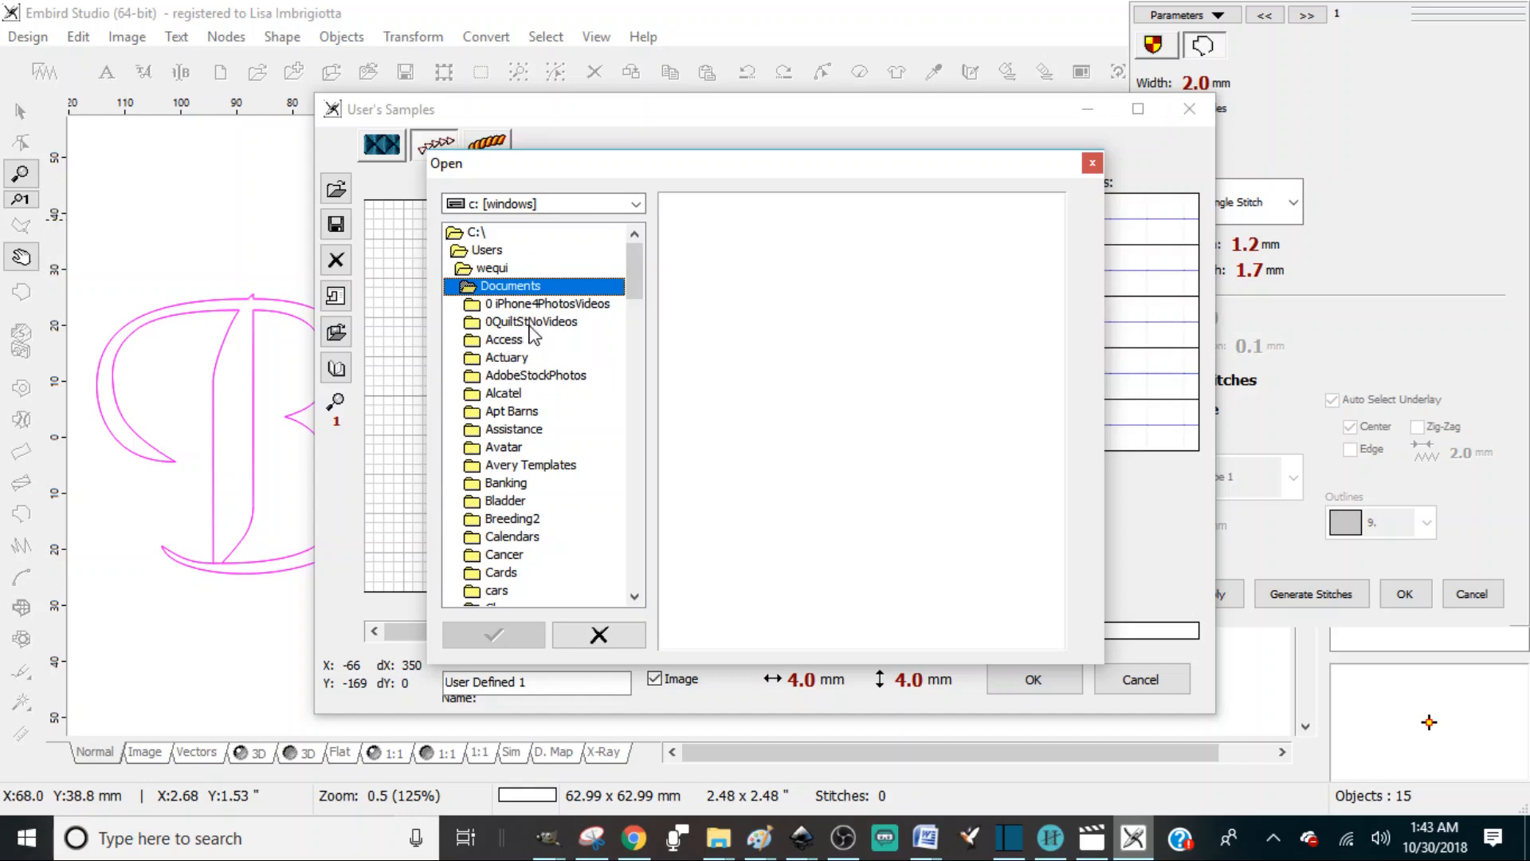
# Browse from Documents through 0QuiltStNoVideos and 0 Embr Designs into the 0 esmDowloads folder.
pyautogui.doubleClick(530, 323)
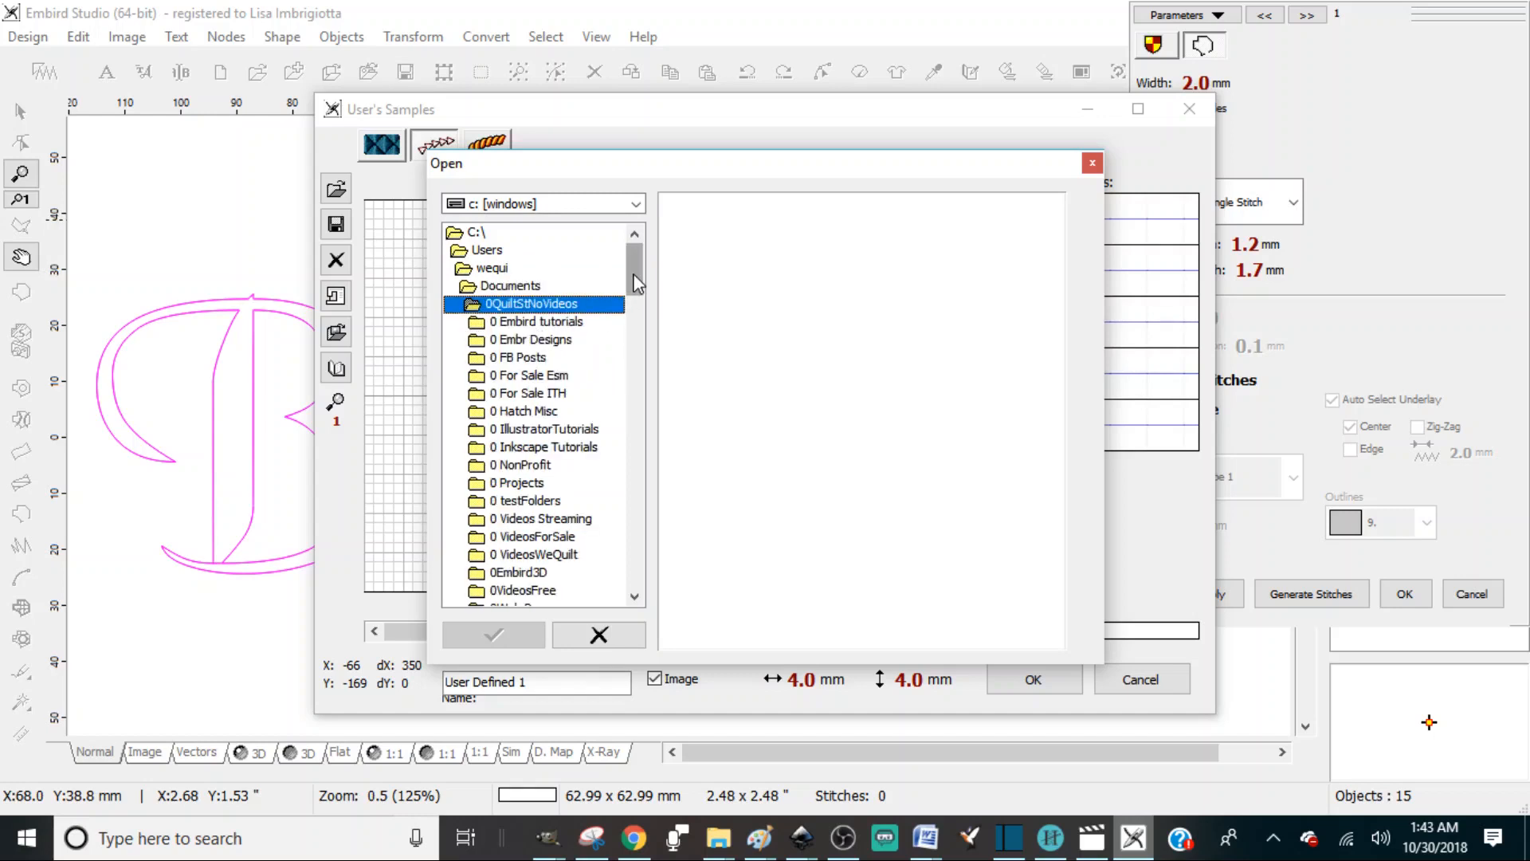
pyautogui.moveTo(631, 272); pyautogui.dragTo(628, 266)
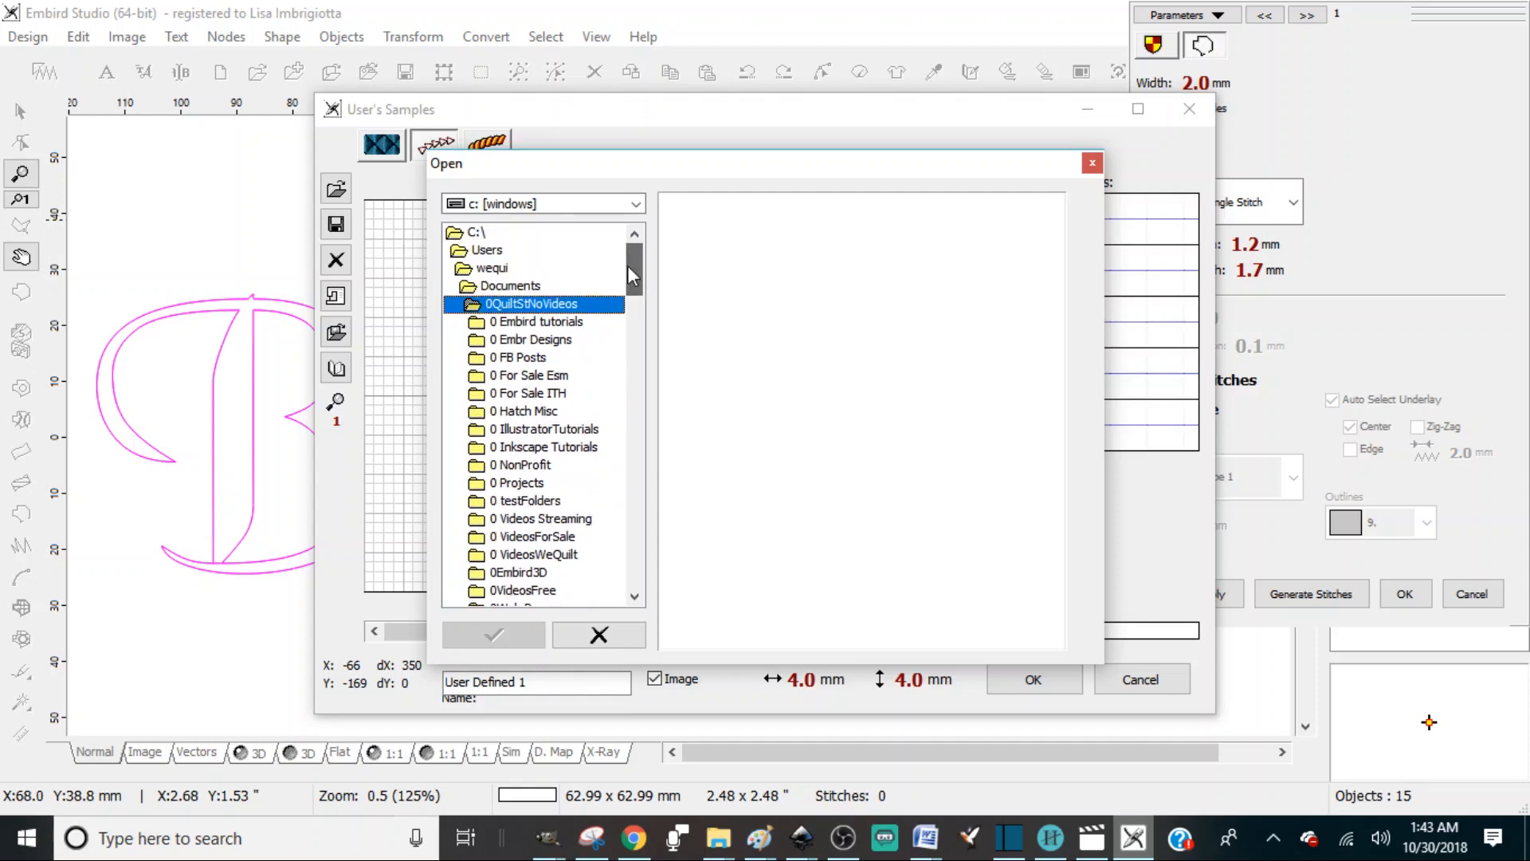
pyautogui.click(519, 341)
pyautogui.doubleClick(518, 343)
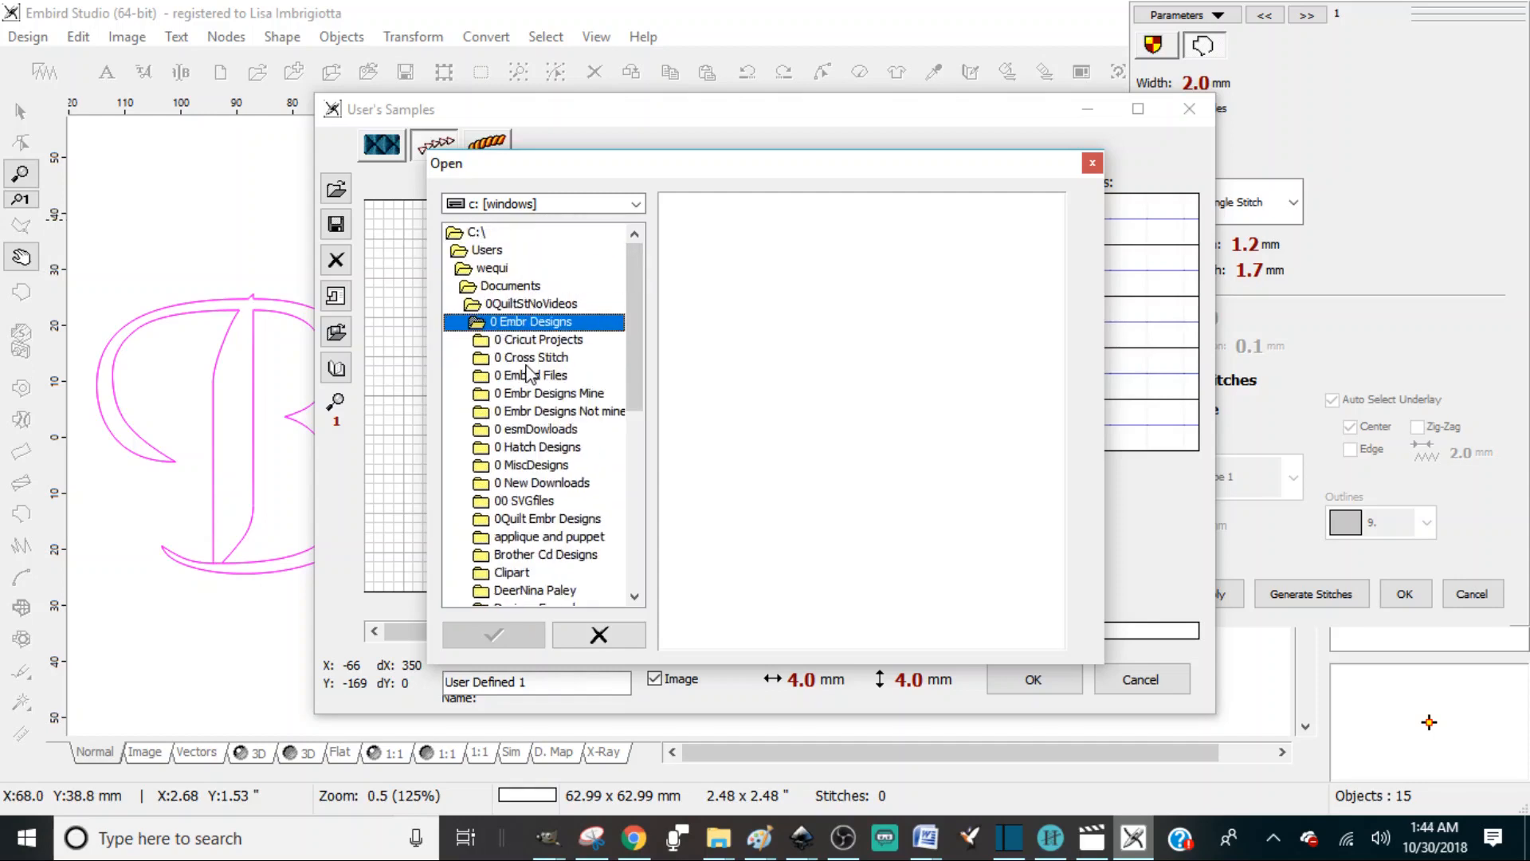
pyautogui.moveTo(638, 319); pyautogui.dragTo(641, 335)
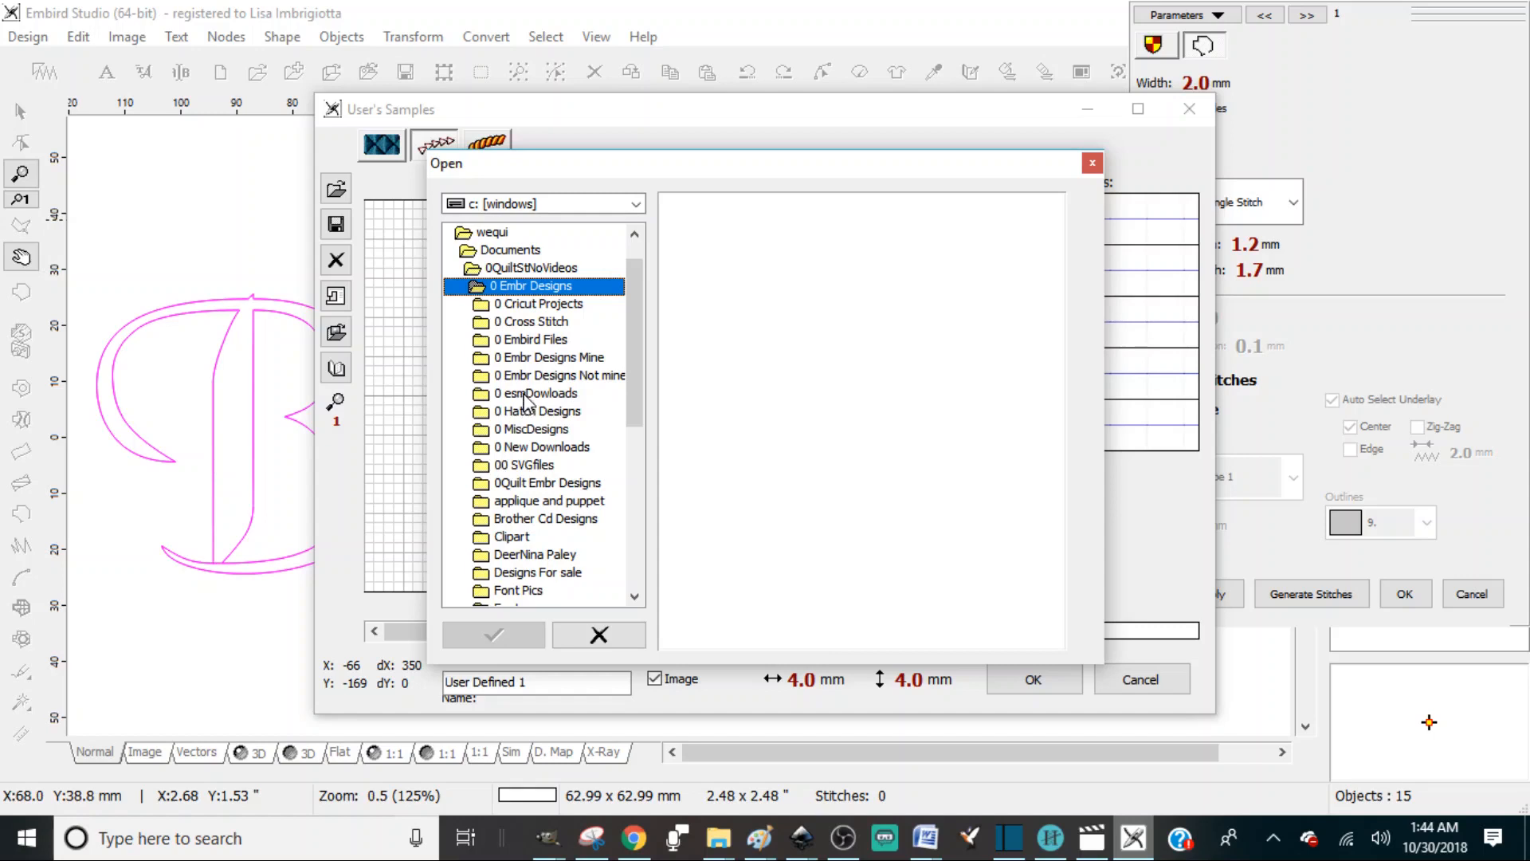
pyautogui.doubleClick(526, 395)
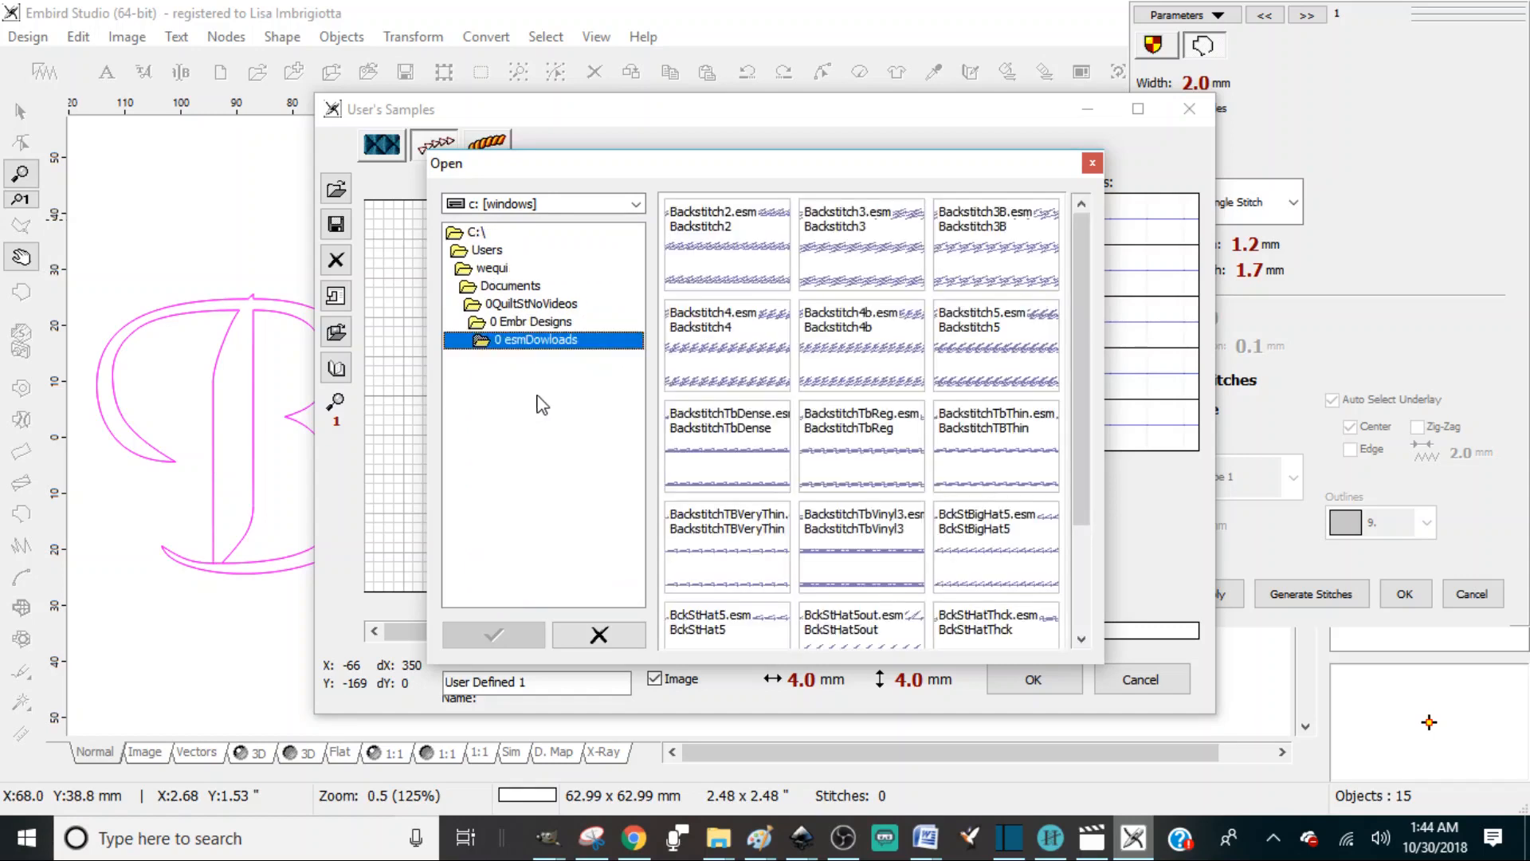
# Look through the backstitch ESM samples and load Backstitch2.esm into the first Outlines slot.
pyautogui.moveTo(1079, 346); pyautogui.dragTo(1103, 488)
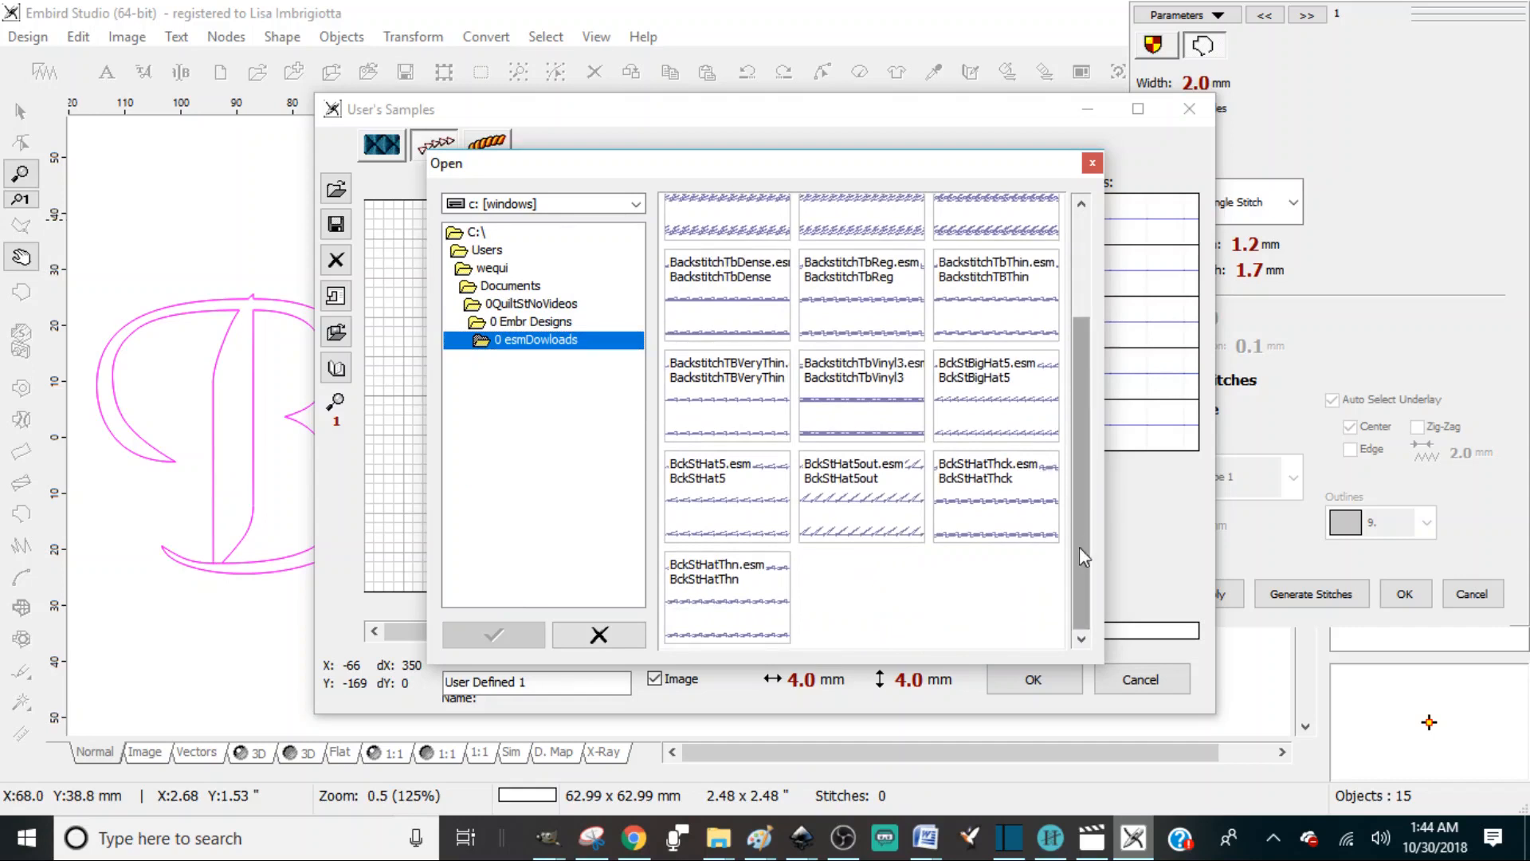
pyautogui.moveTo(1084, 556); pyautogui.dragTo(1083, 450)
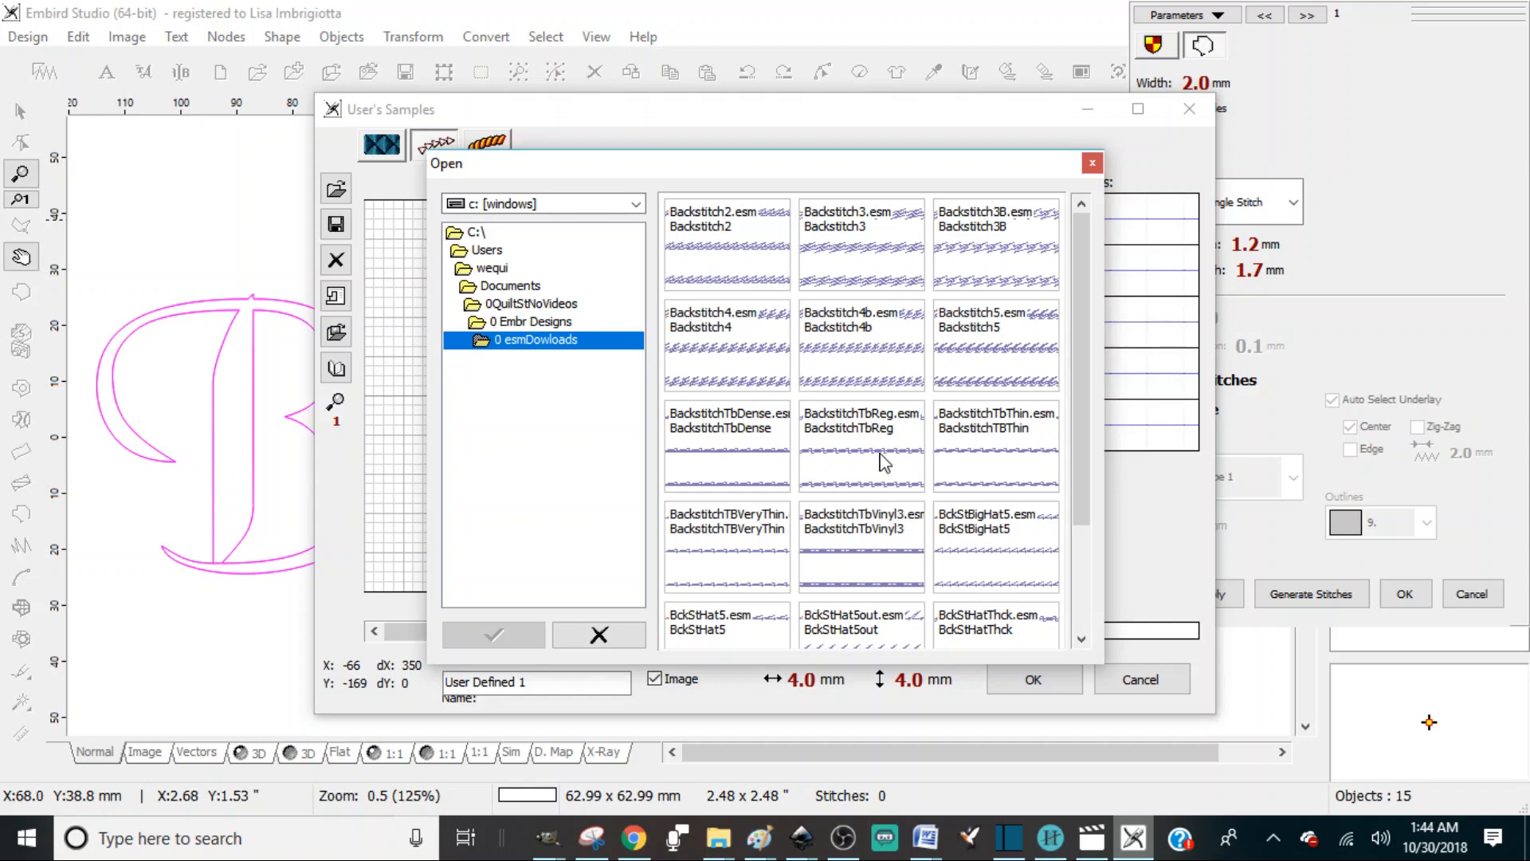
pyautogui.click(741, 269)
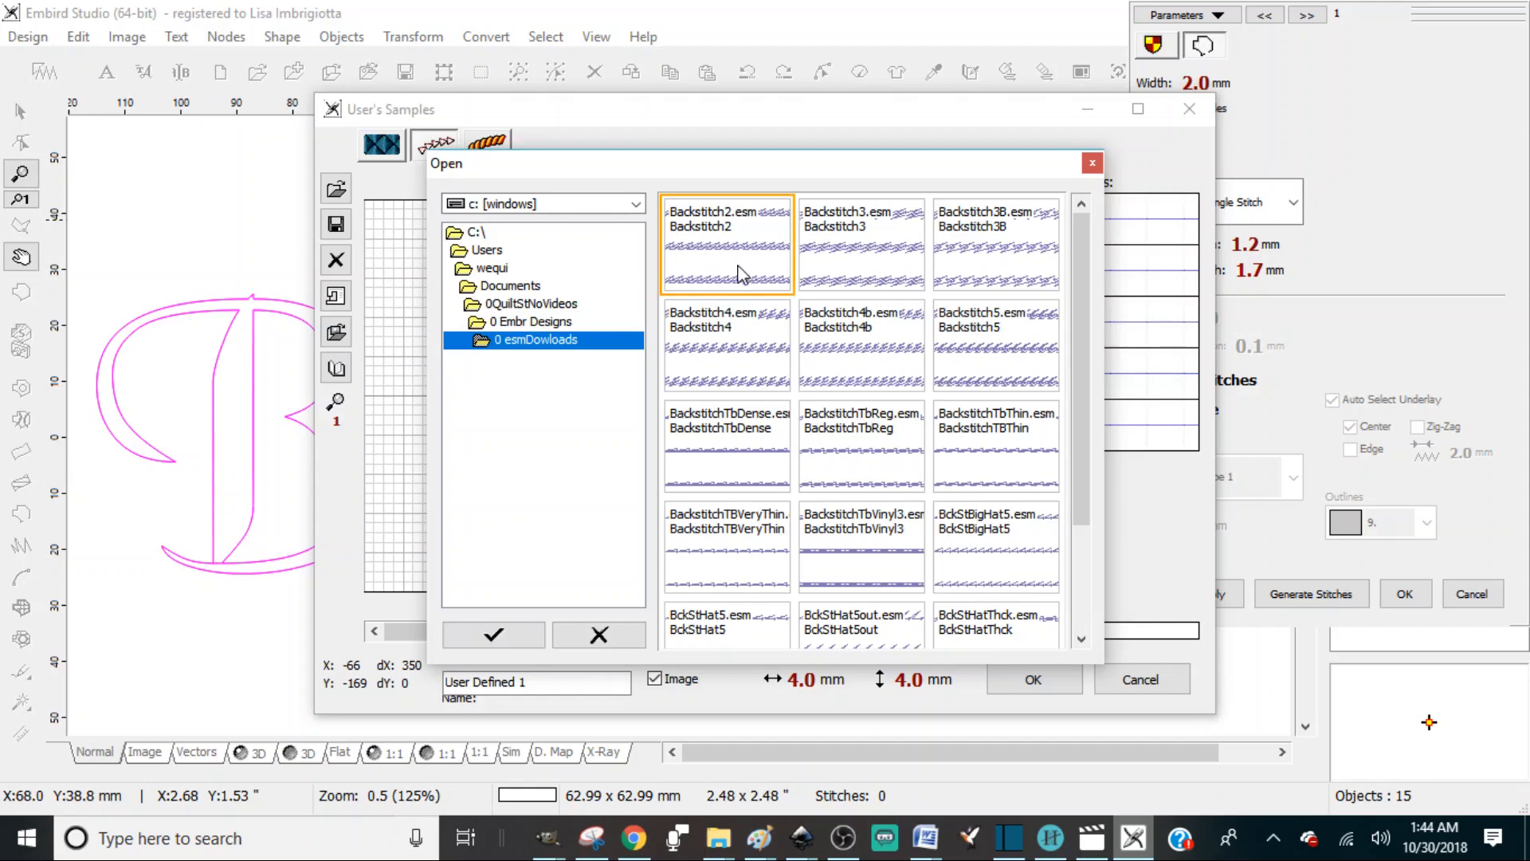
pyautogui.click(496, 635)
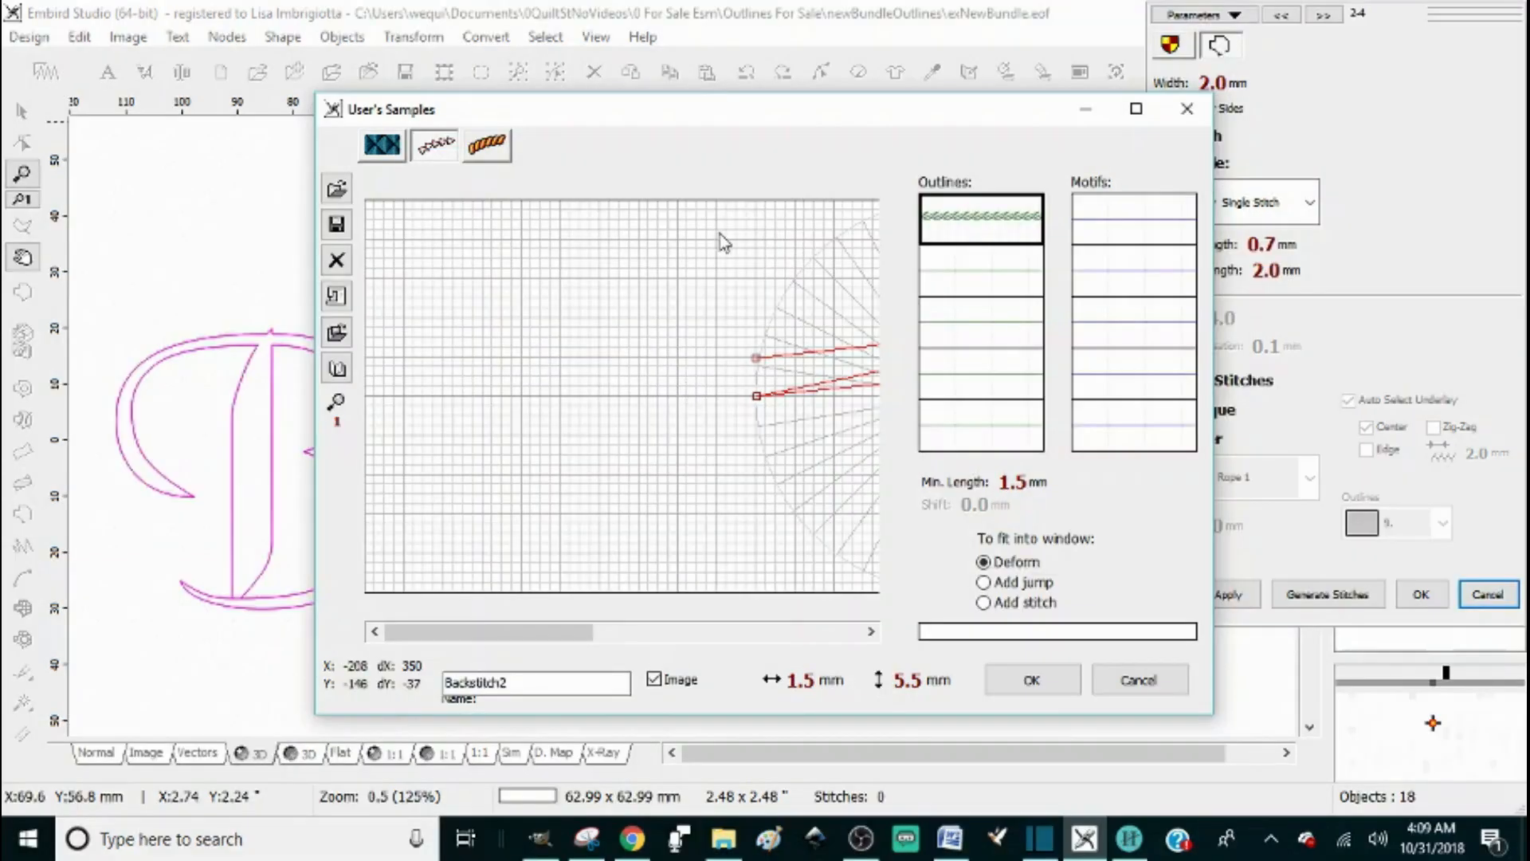
# Load Backstitch2Crooked.esm from the newBundleOutlines folder into the second Outlines slot.
pyautogui.click(981, 275)
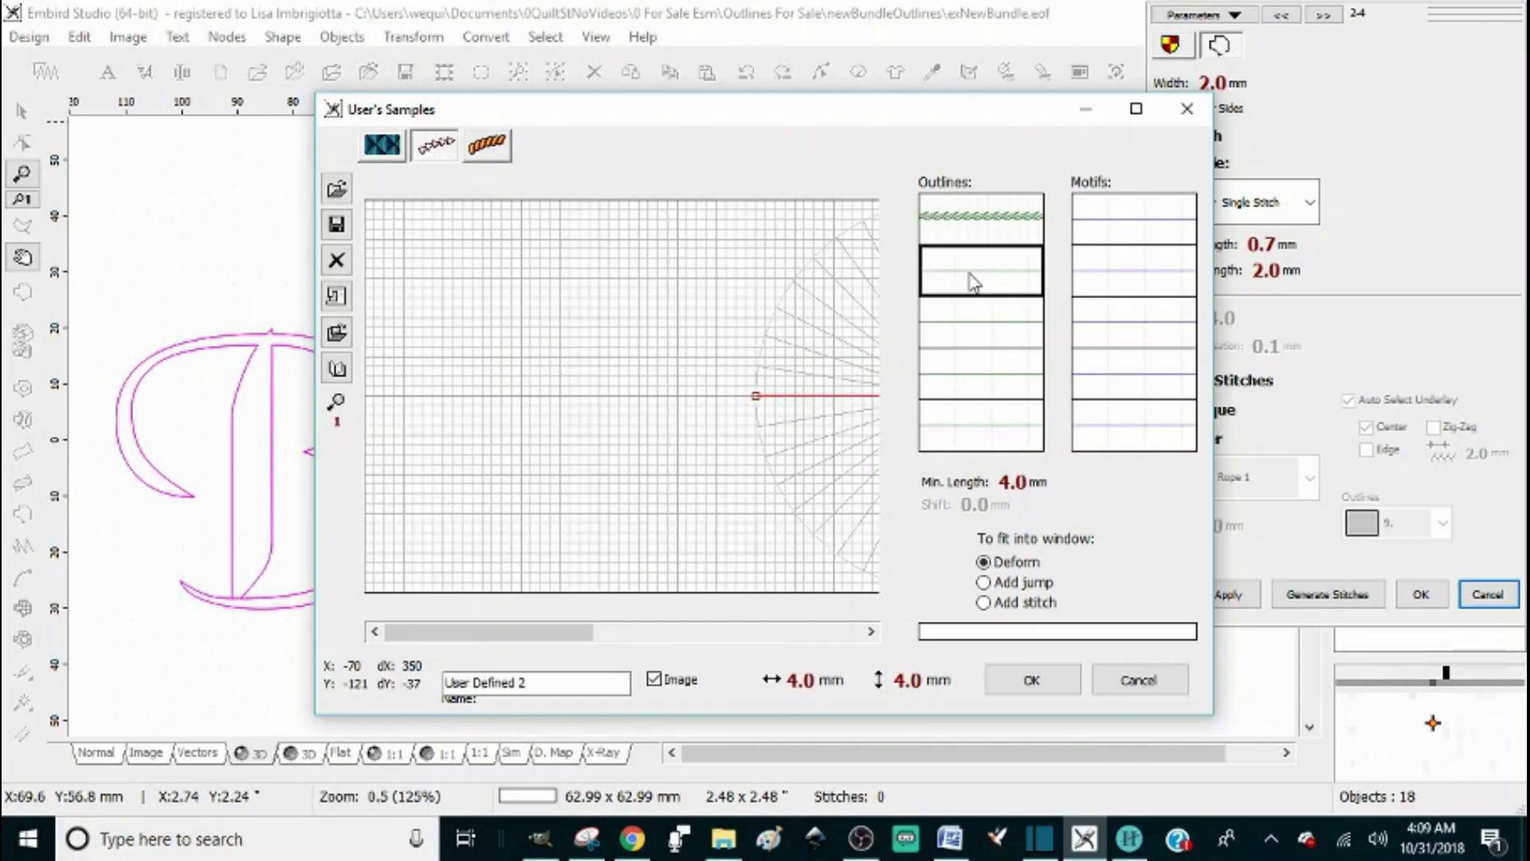
pyautogui.click(336, 190)
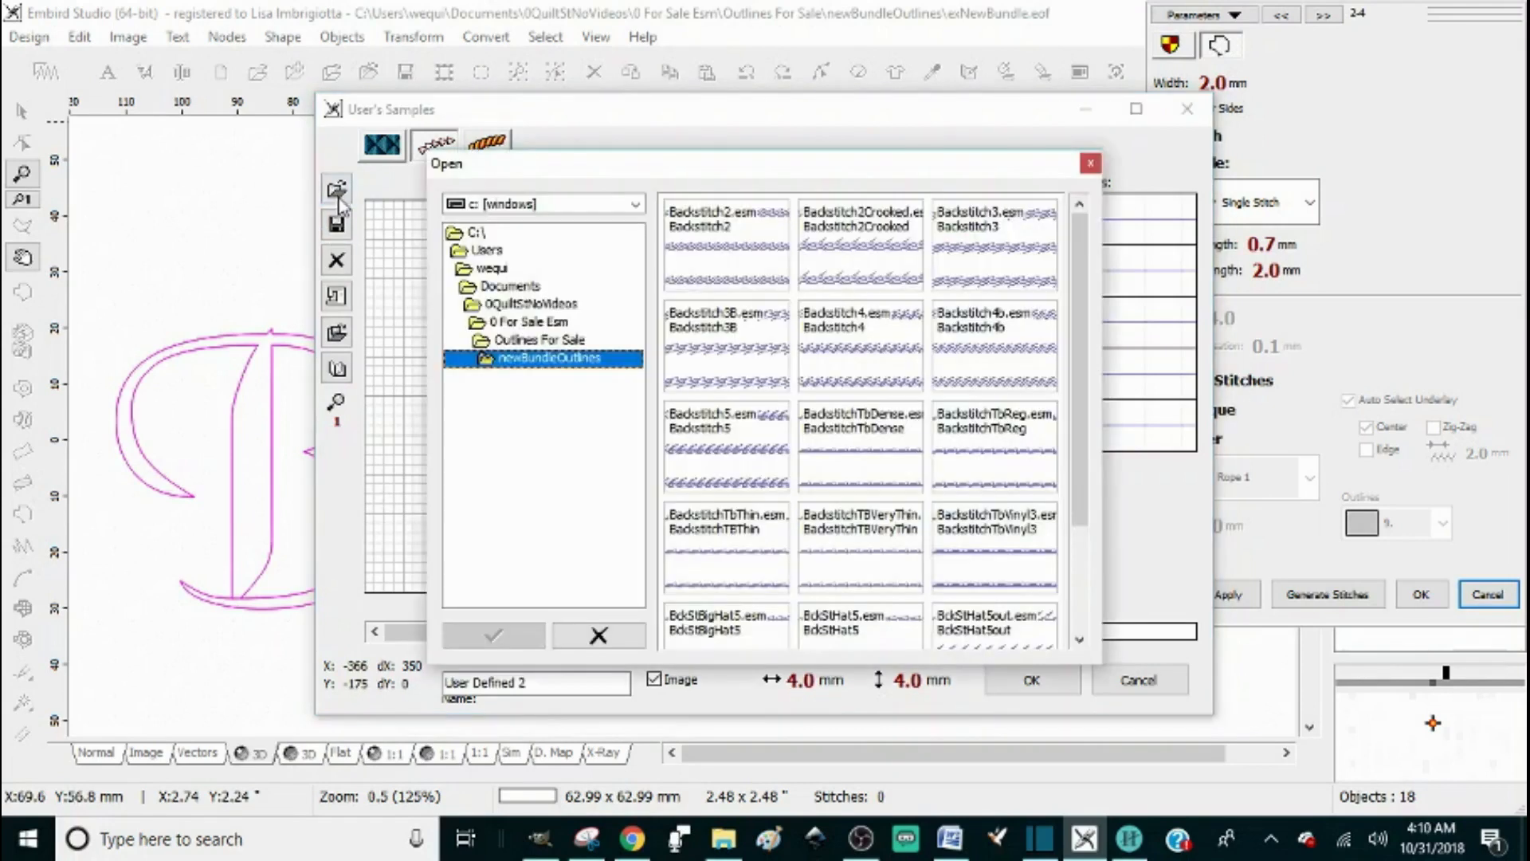
pyautogui.click(858, 255)
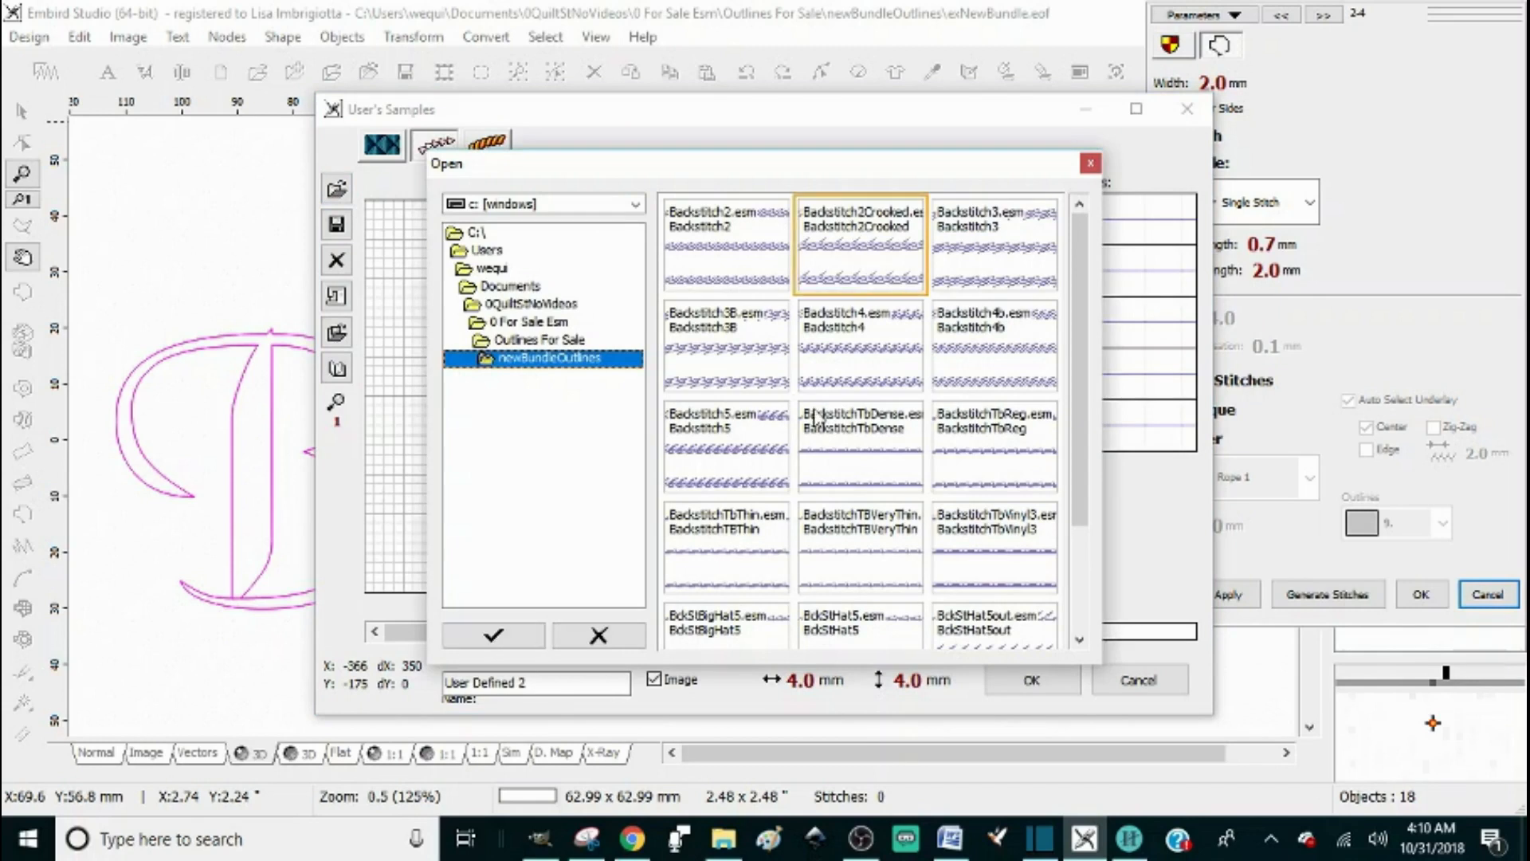
pyautogui.click(494, 637)
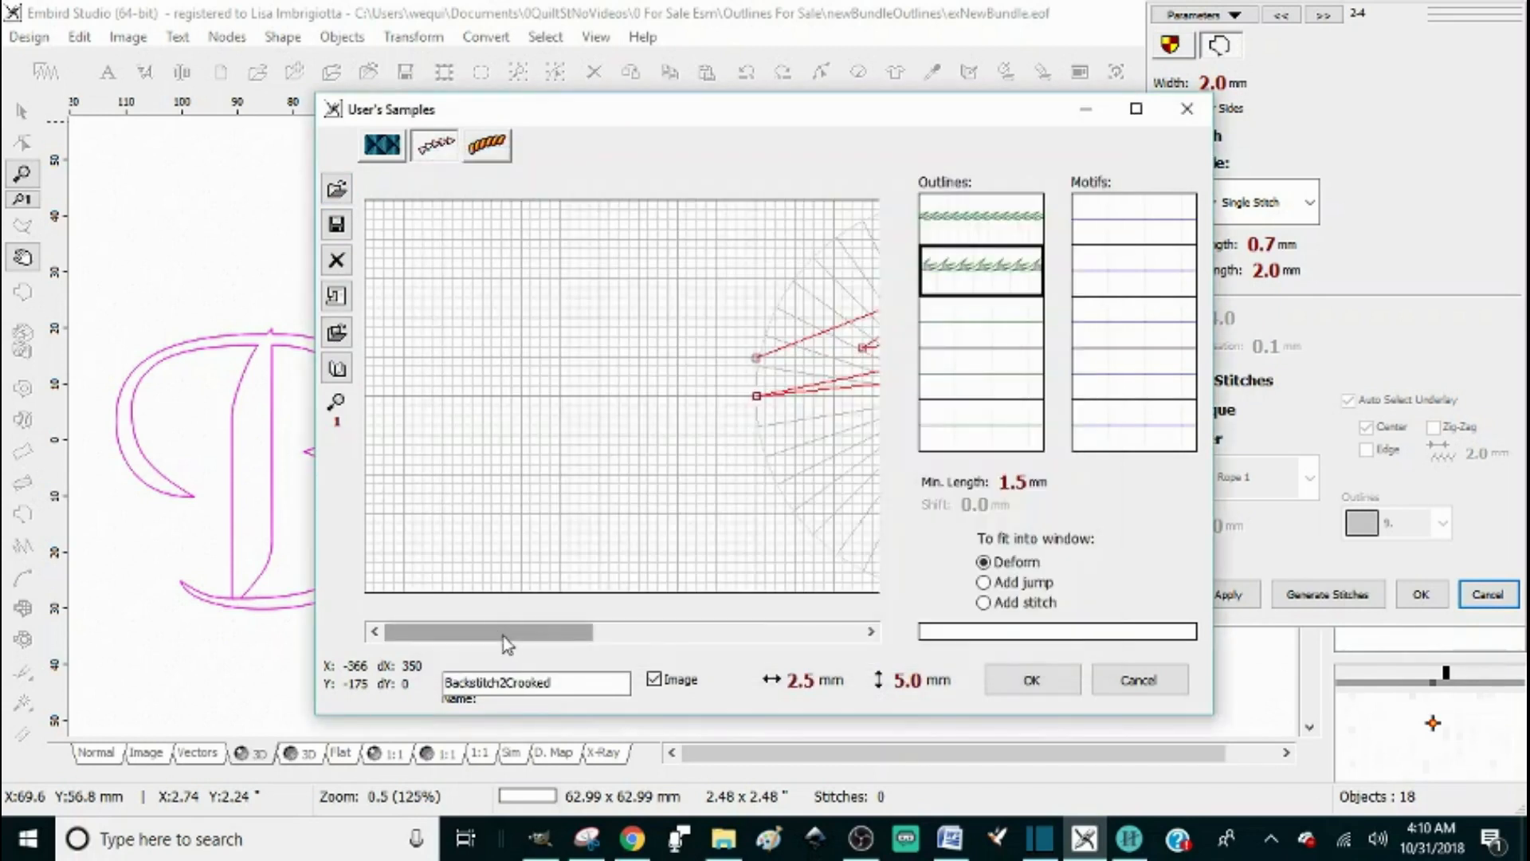
# Load Backstitch3.esm from the newBundleOutlines folder into the third Outlines slot.
pyautogui.click(987, 330)
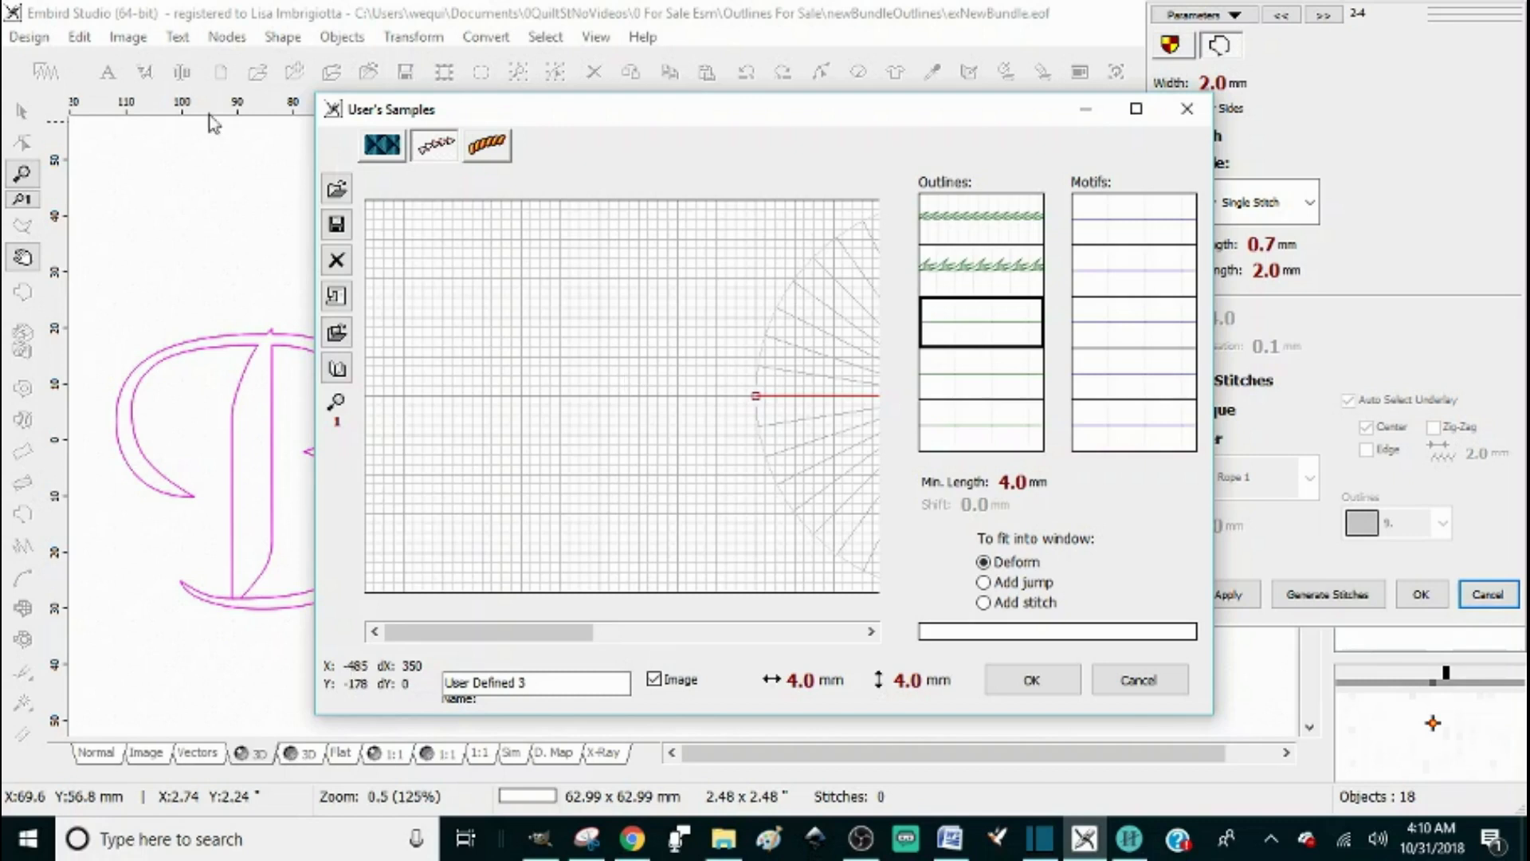
pyautogui.click(336, 189)
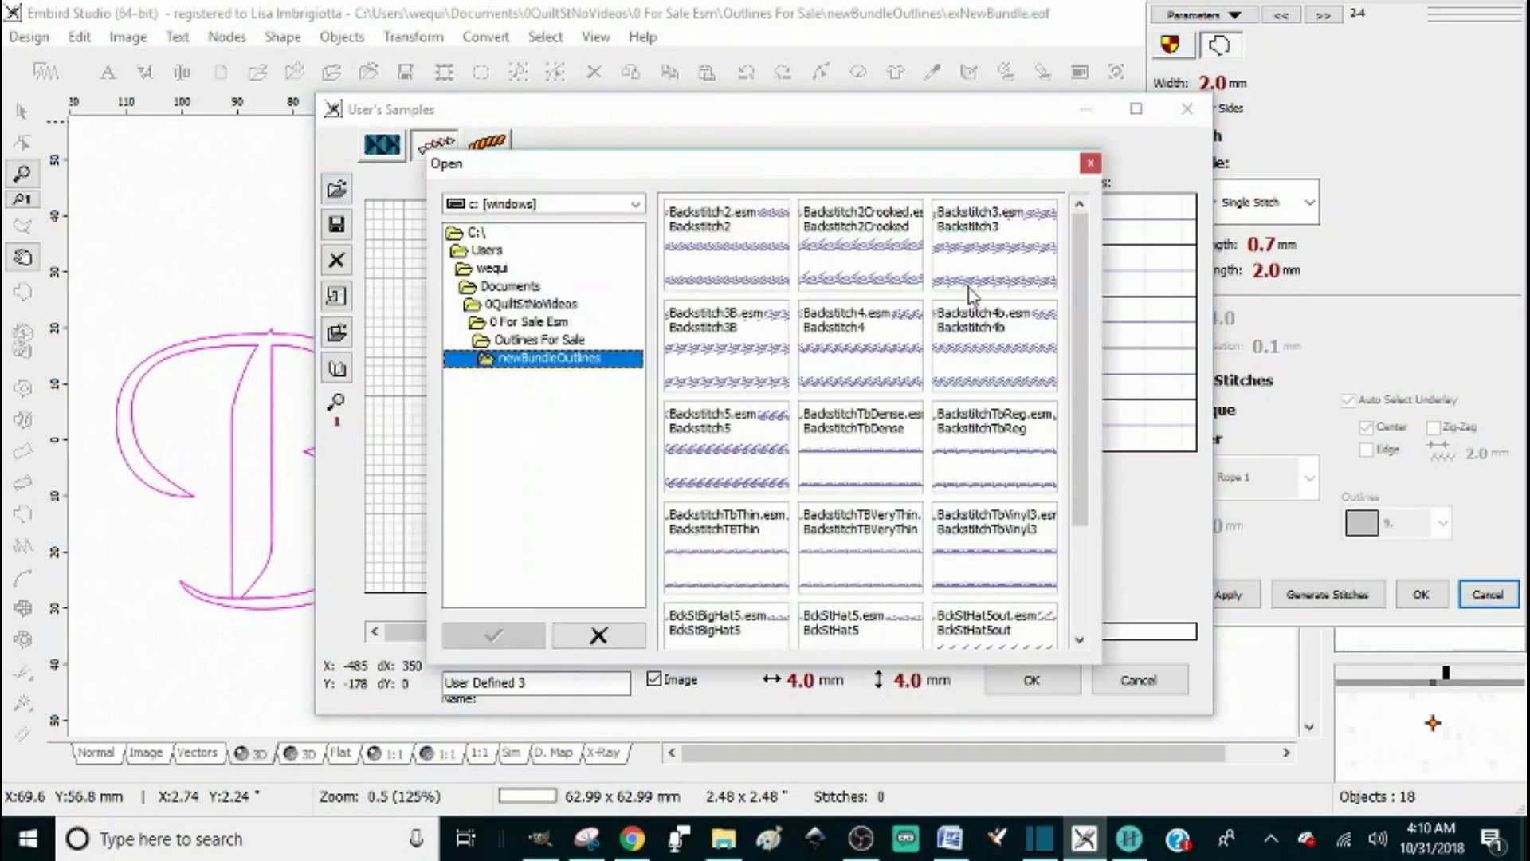
pyautogui.click(995, 257)
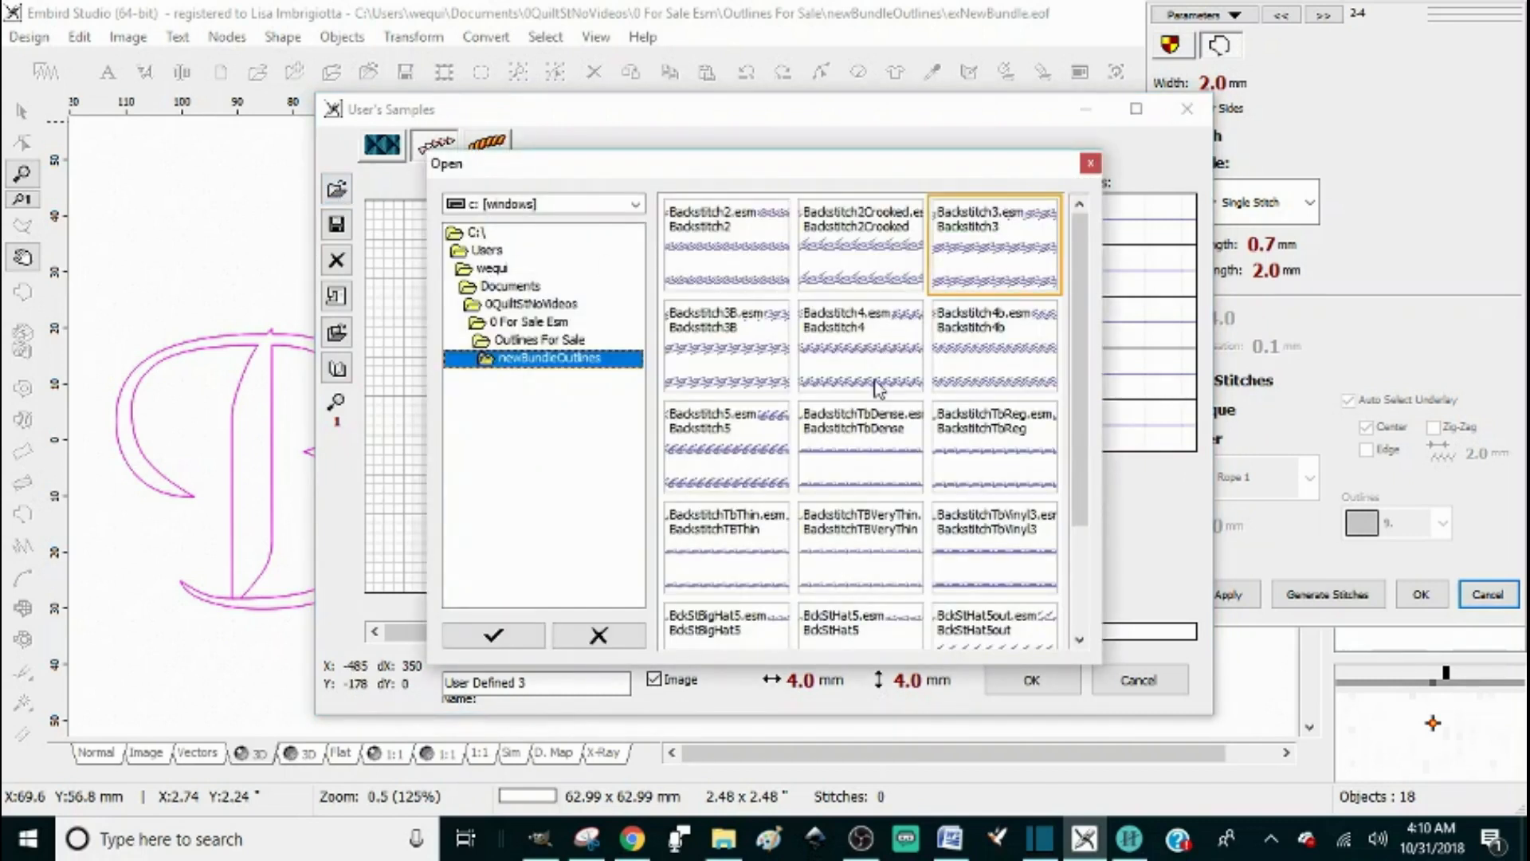
pyautogui.click(495, 633)
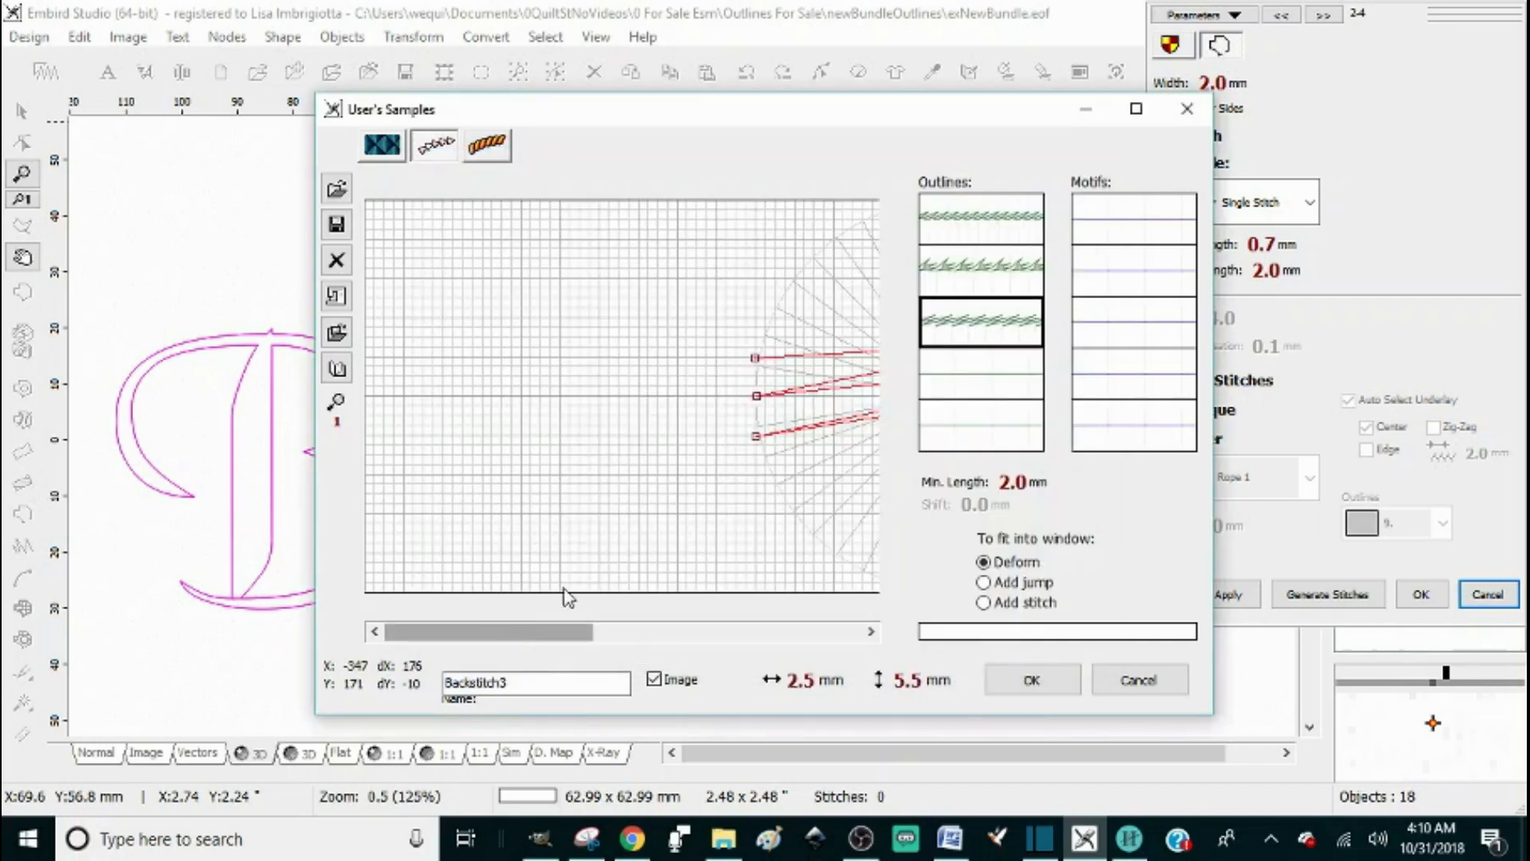
# Load Backstitch3B.esm from the newBundleOutlines folder into the fourth Outlines slot.
pyautogui.click(988, 387)
pyautogui.click(336, 189)
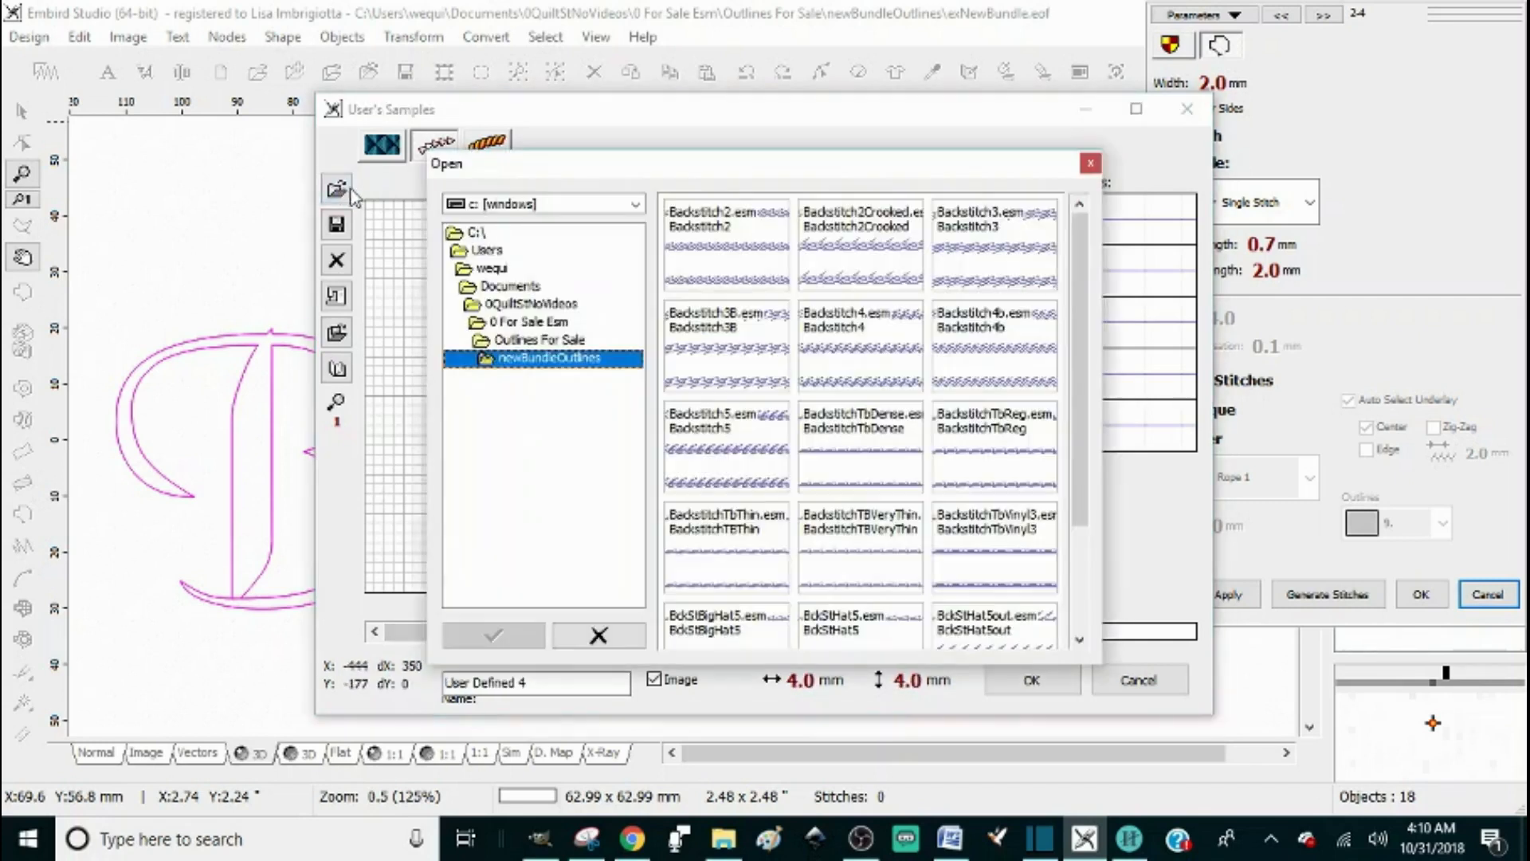
pyautogui.click(720, 352)
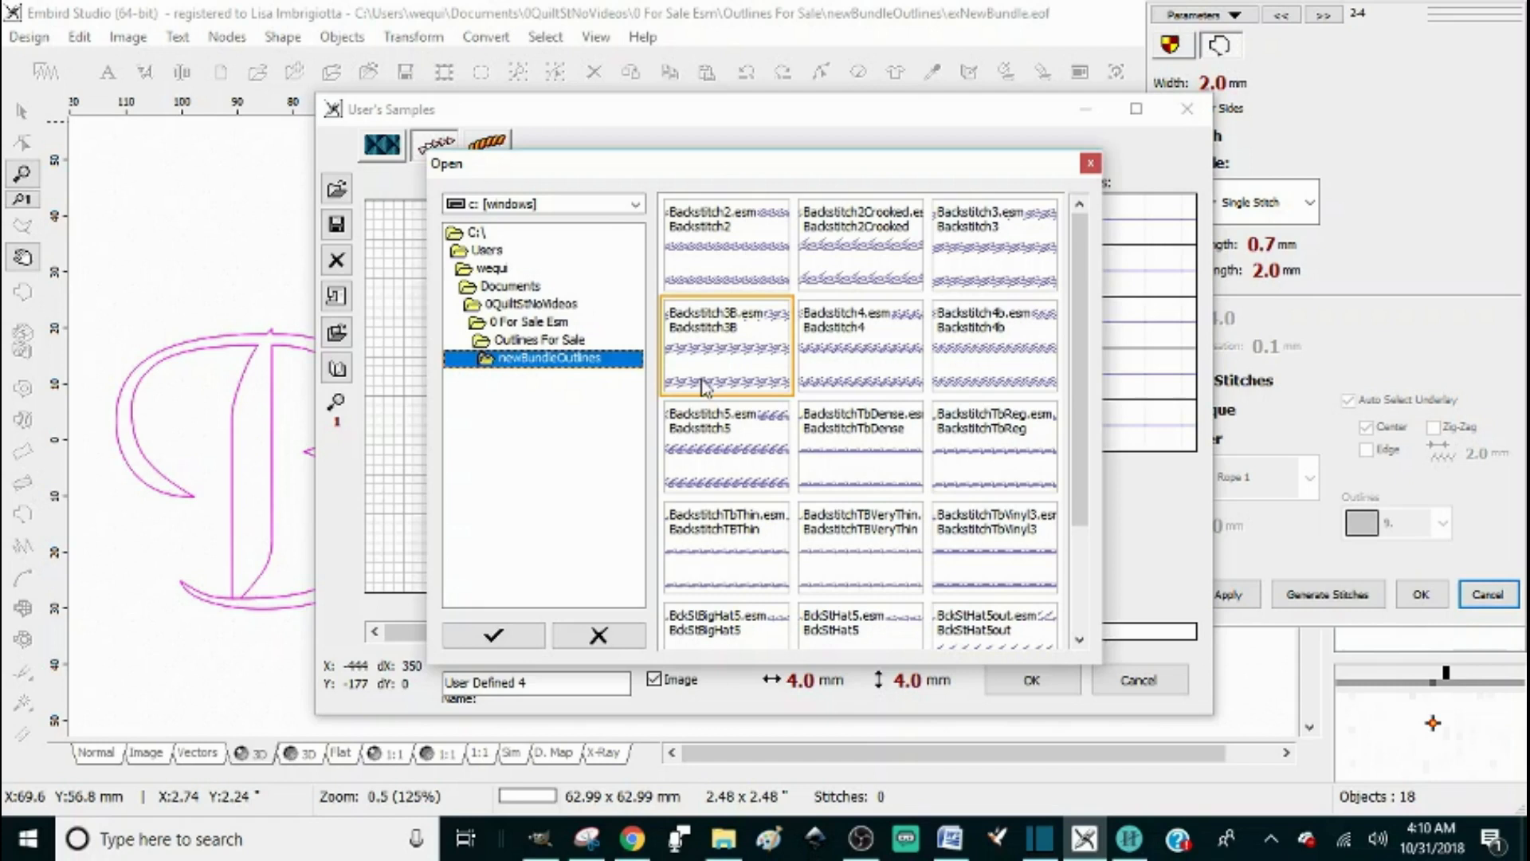
pyautogui.click(503, 638)
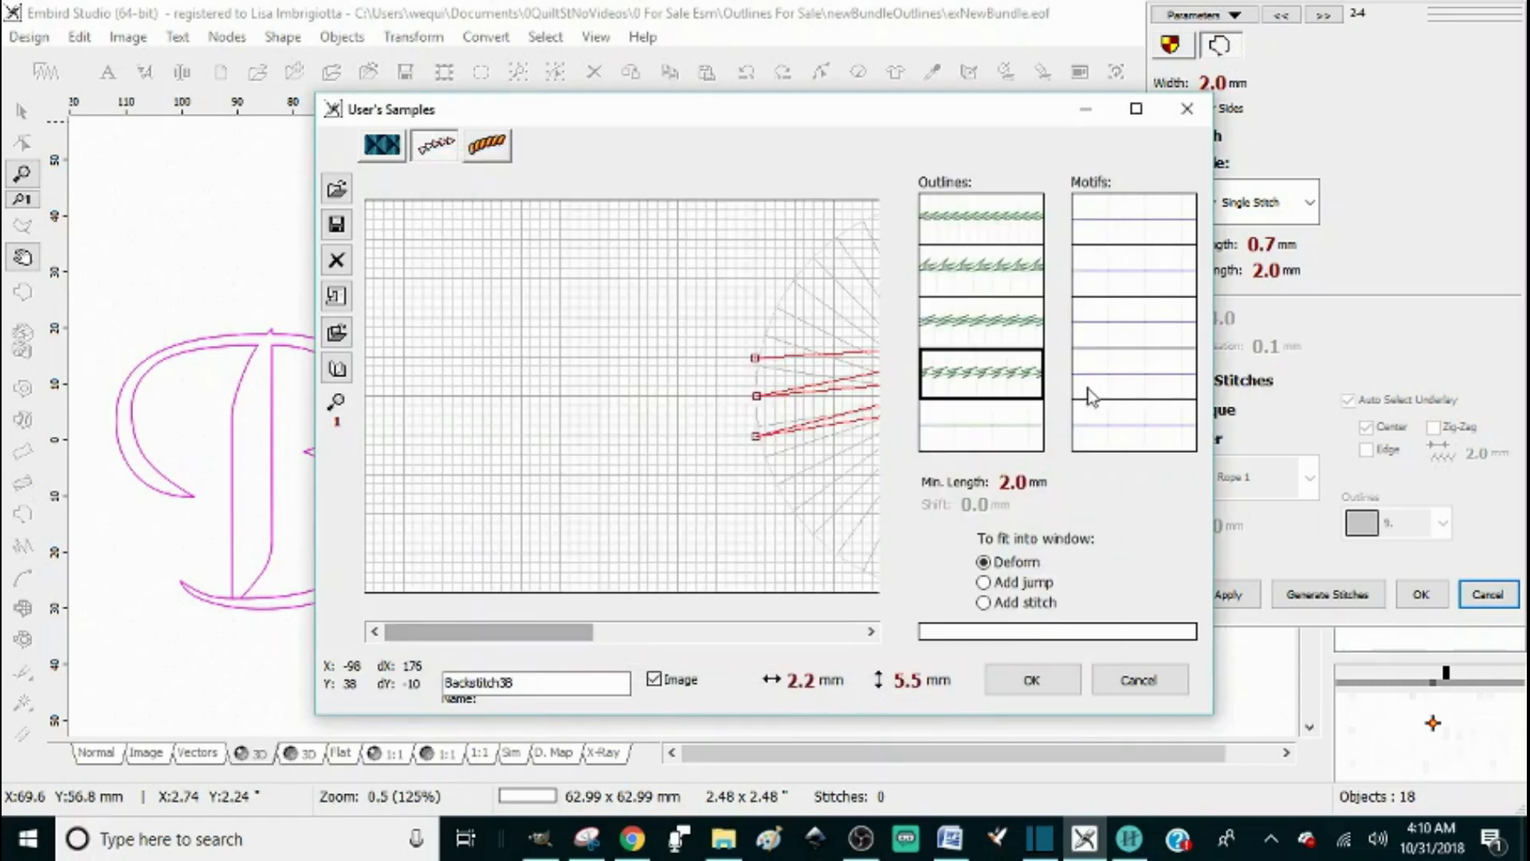
# Load Backstitch4.esm from the newBundleOutlines folder into the fifth Outlines slot and accept the user's samples.
pyautogui.click(987, 429)
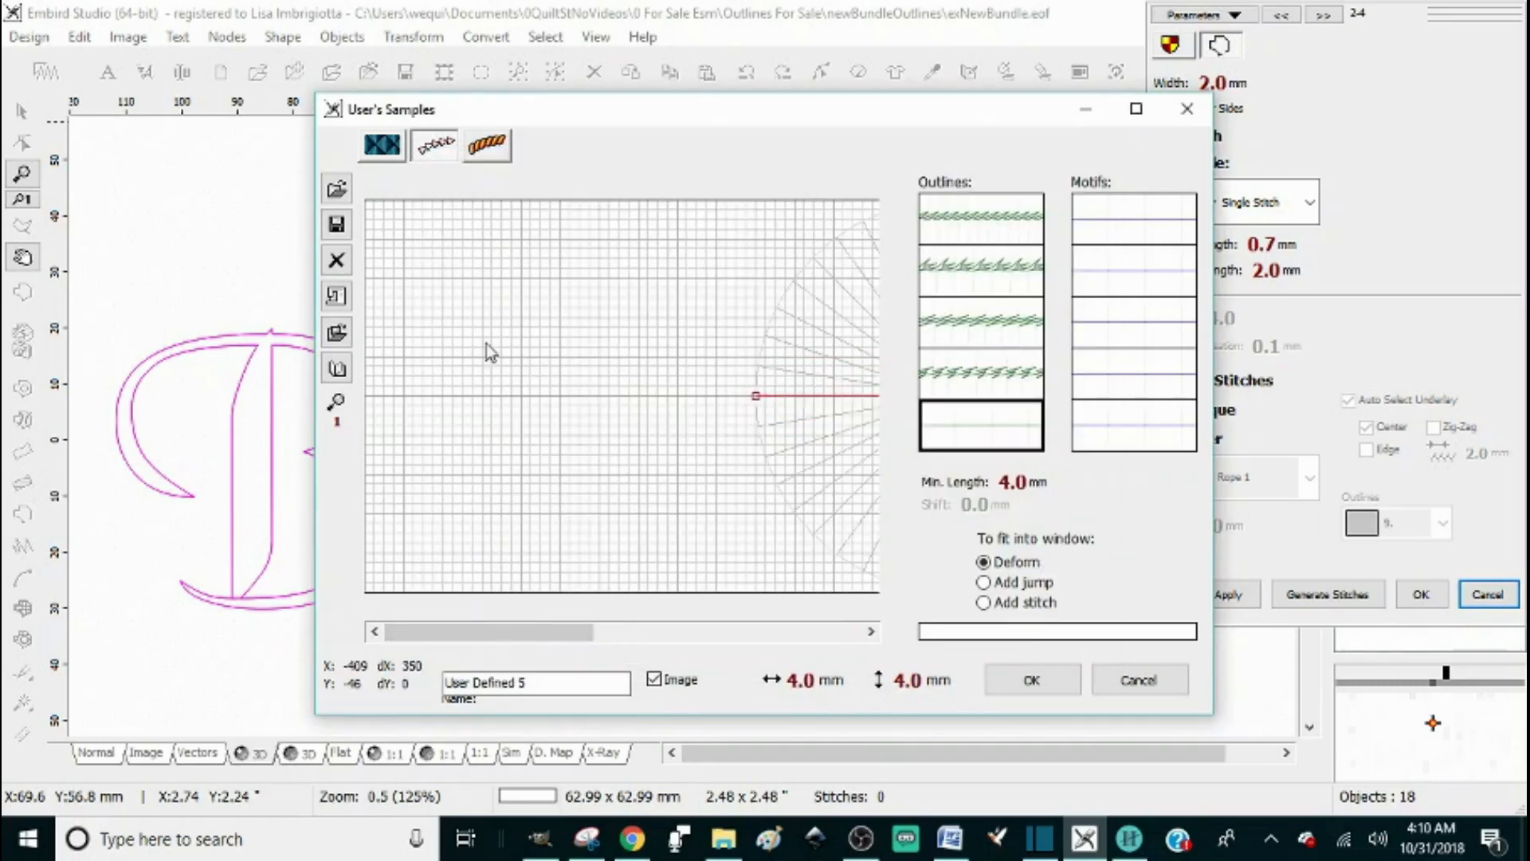
pyautogui.click(336, 189)
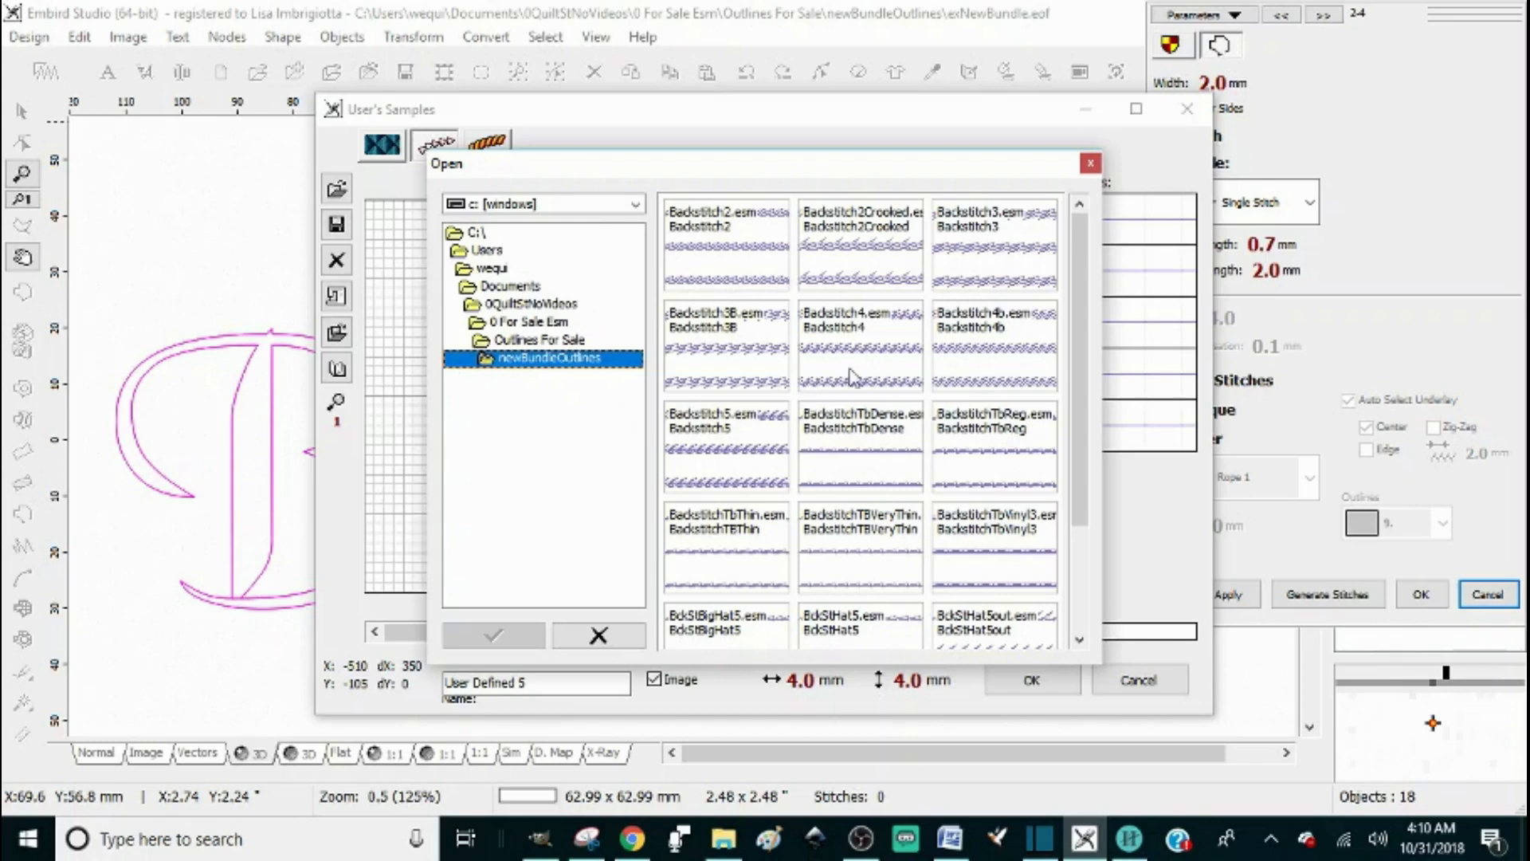
pyautogui.click(858, 365)
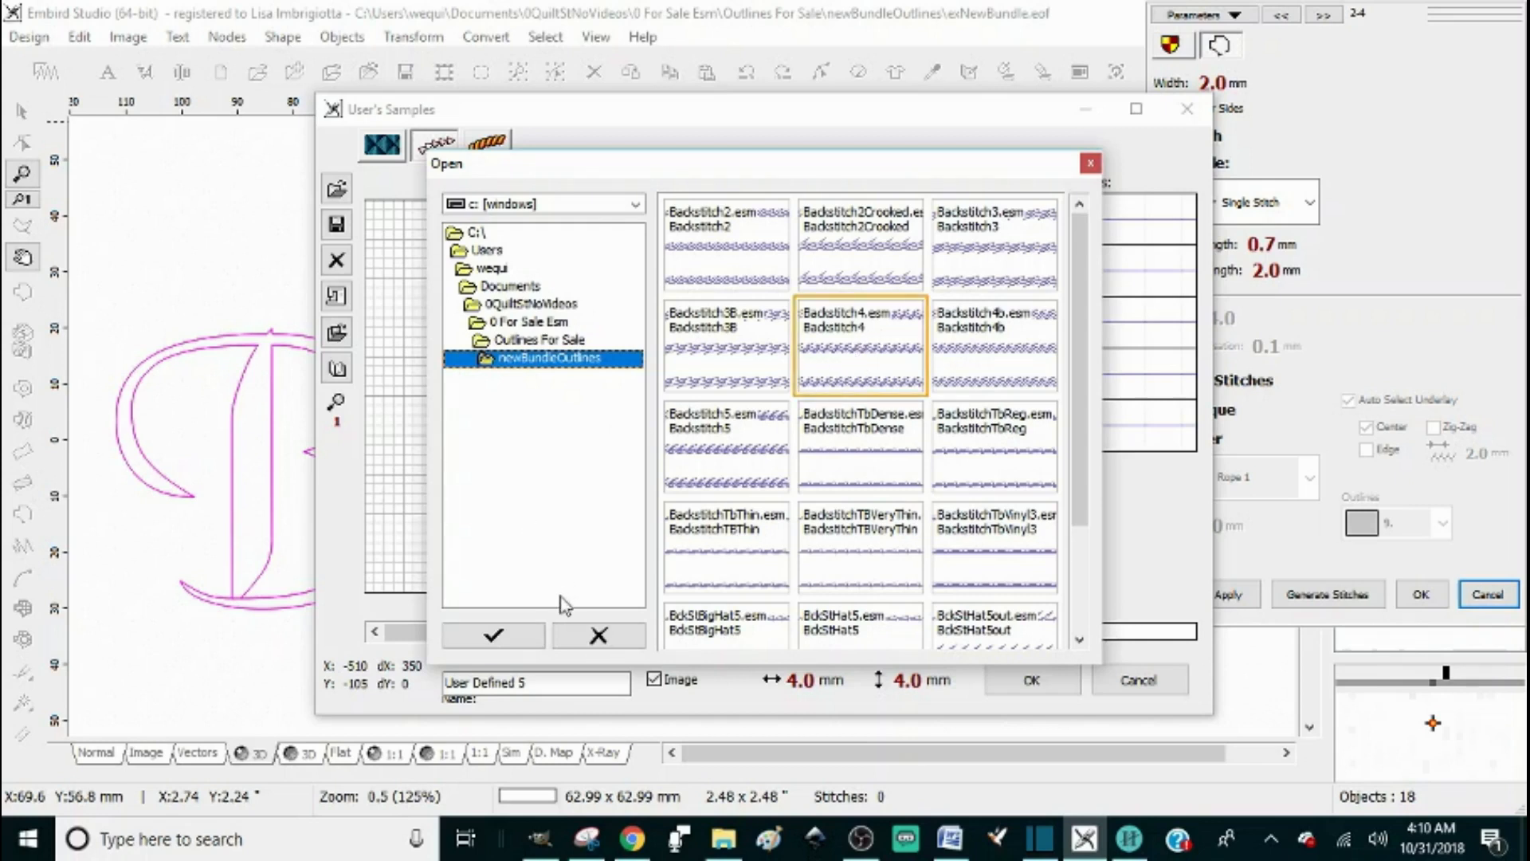
pyautogui.click(496, 635)
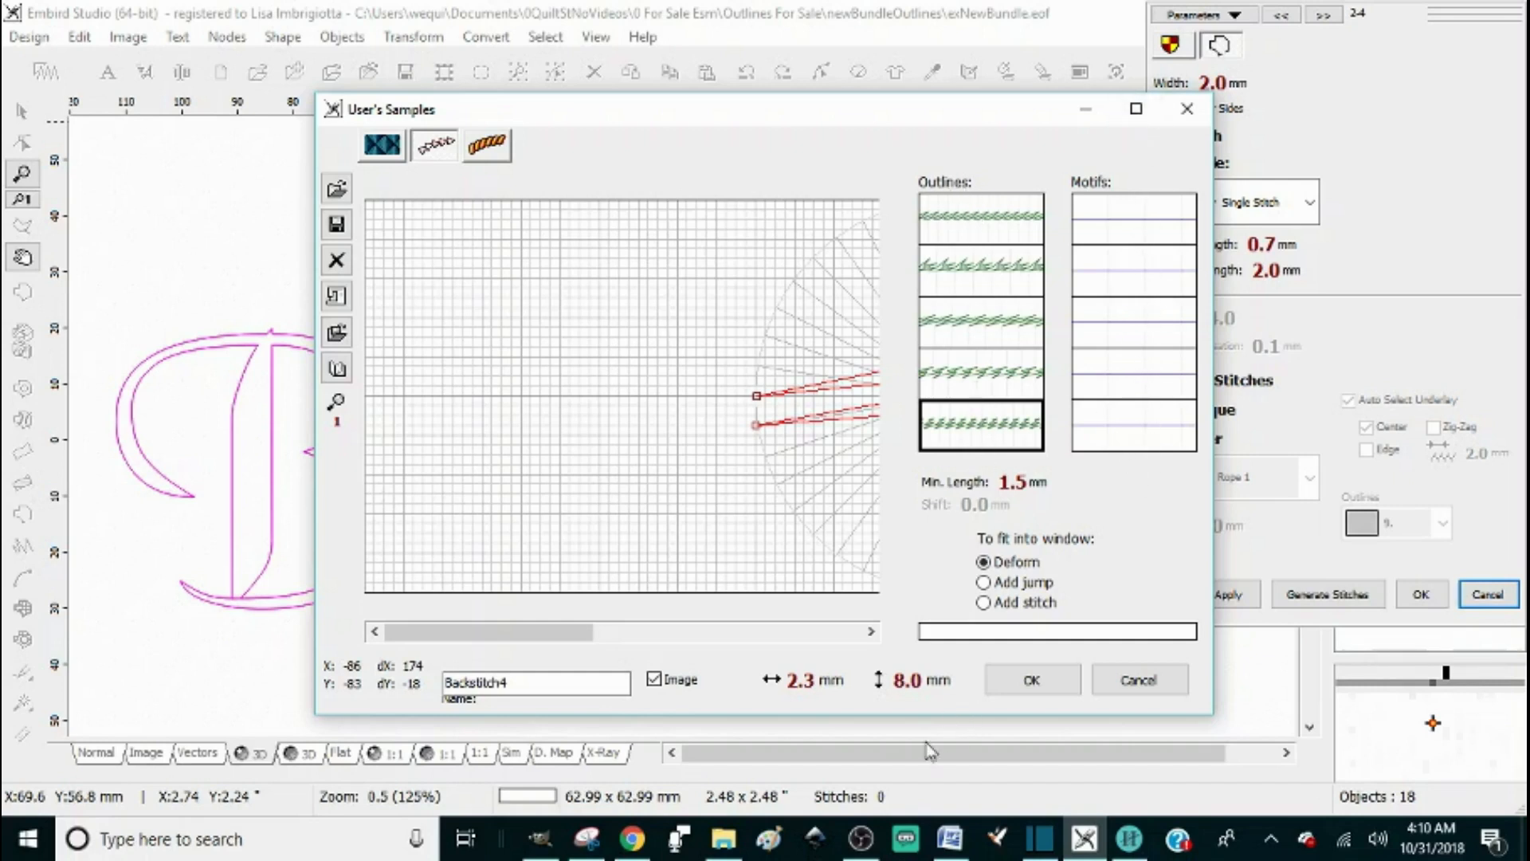
pyautogui.click(1031, 681)
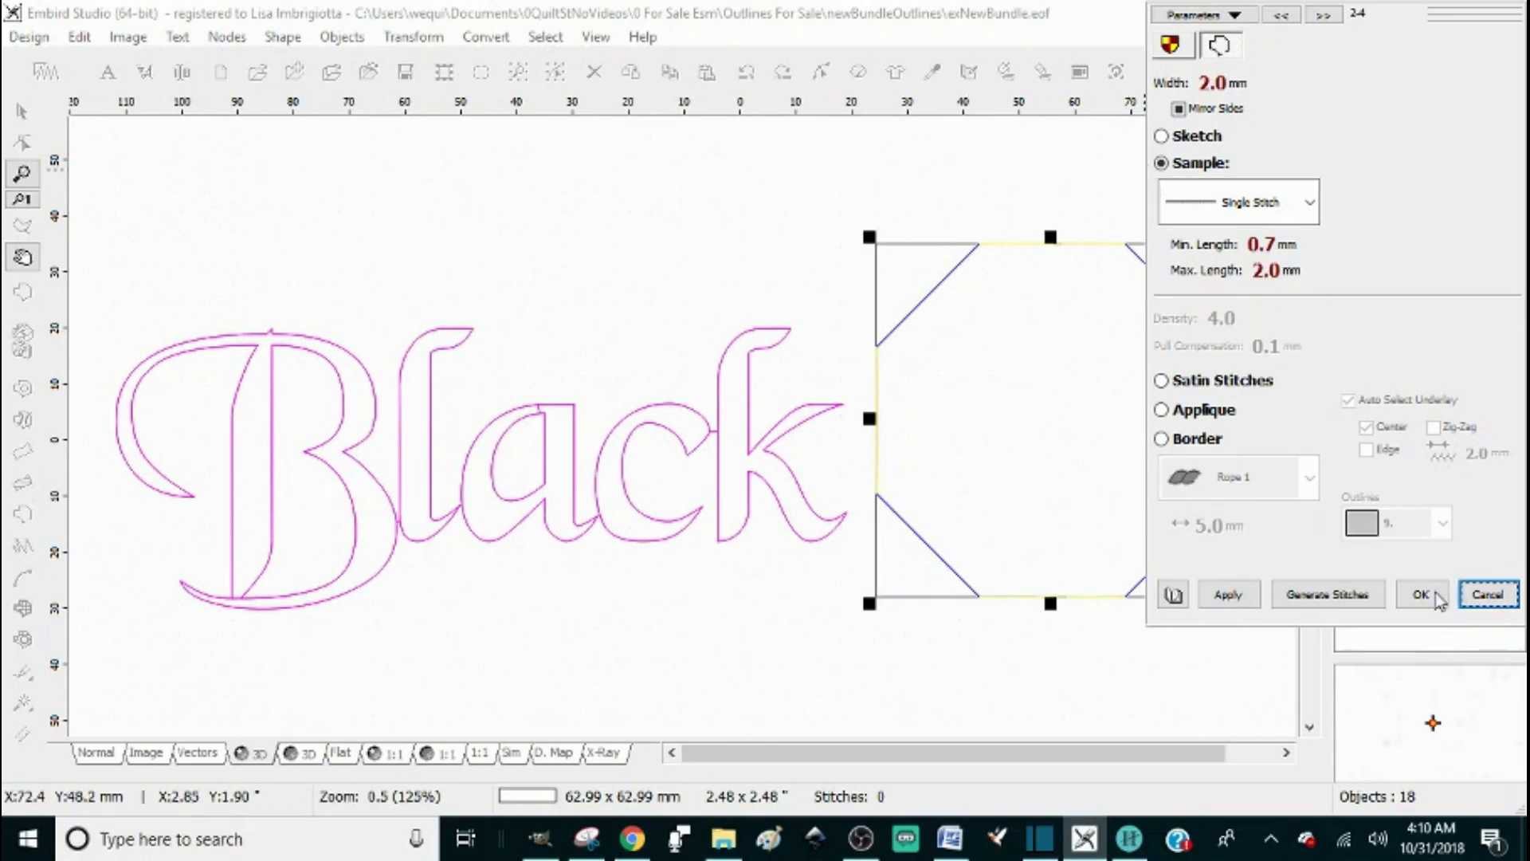
# Look through the outline samples for the loaded backstitch entries, then close the octagon's parameters with Single Stitch kept.
pyautogui.click(1311, 203)
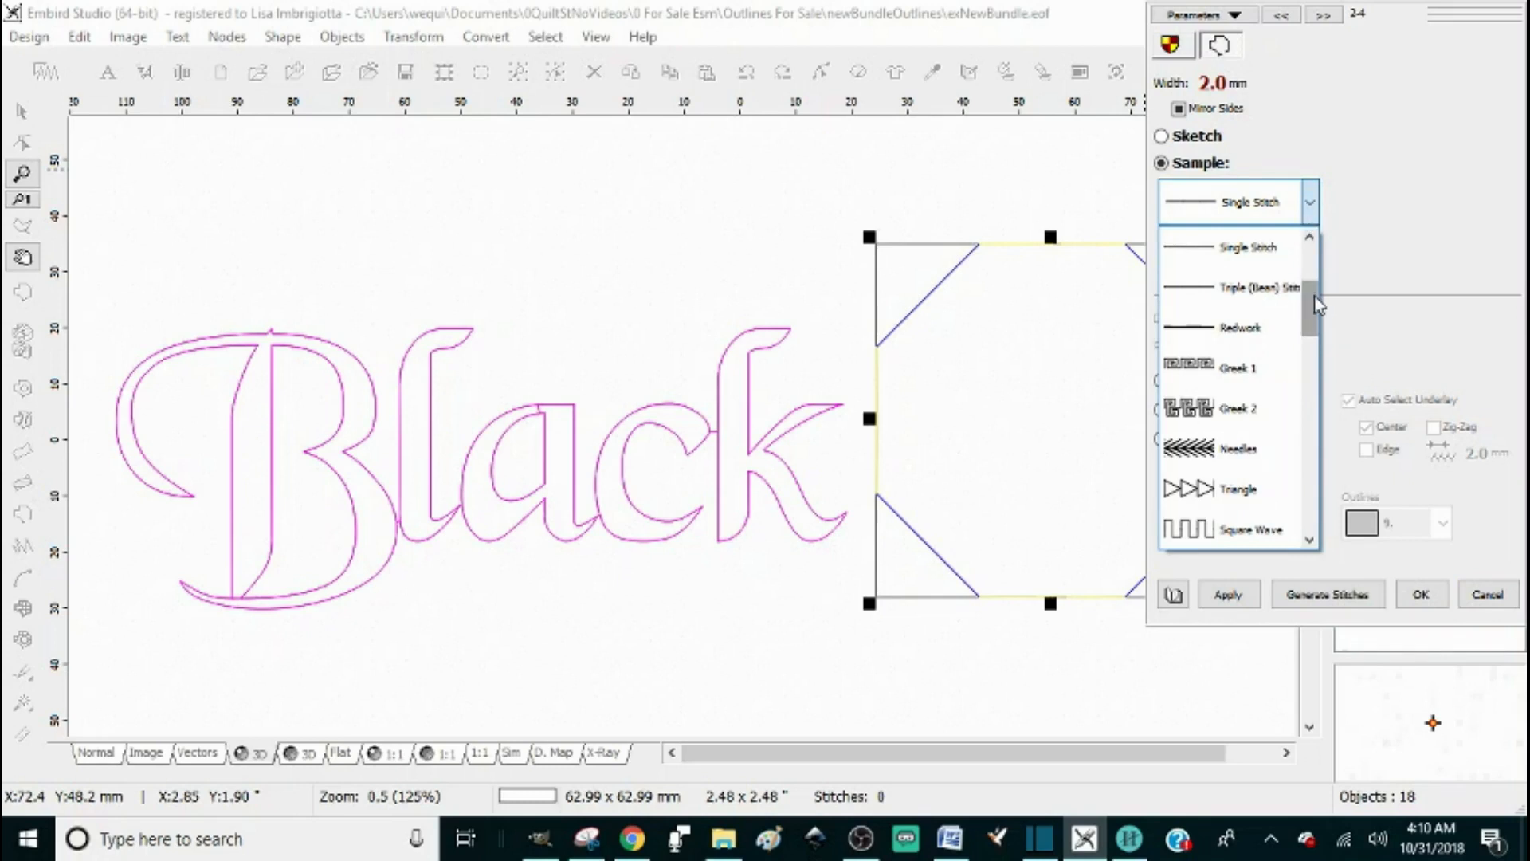
pyautogui.moveTo(1313, 279); pyautogui.dragTo(1312, 253)
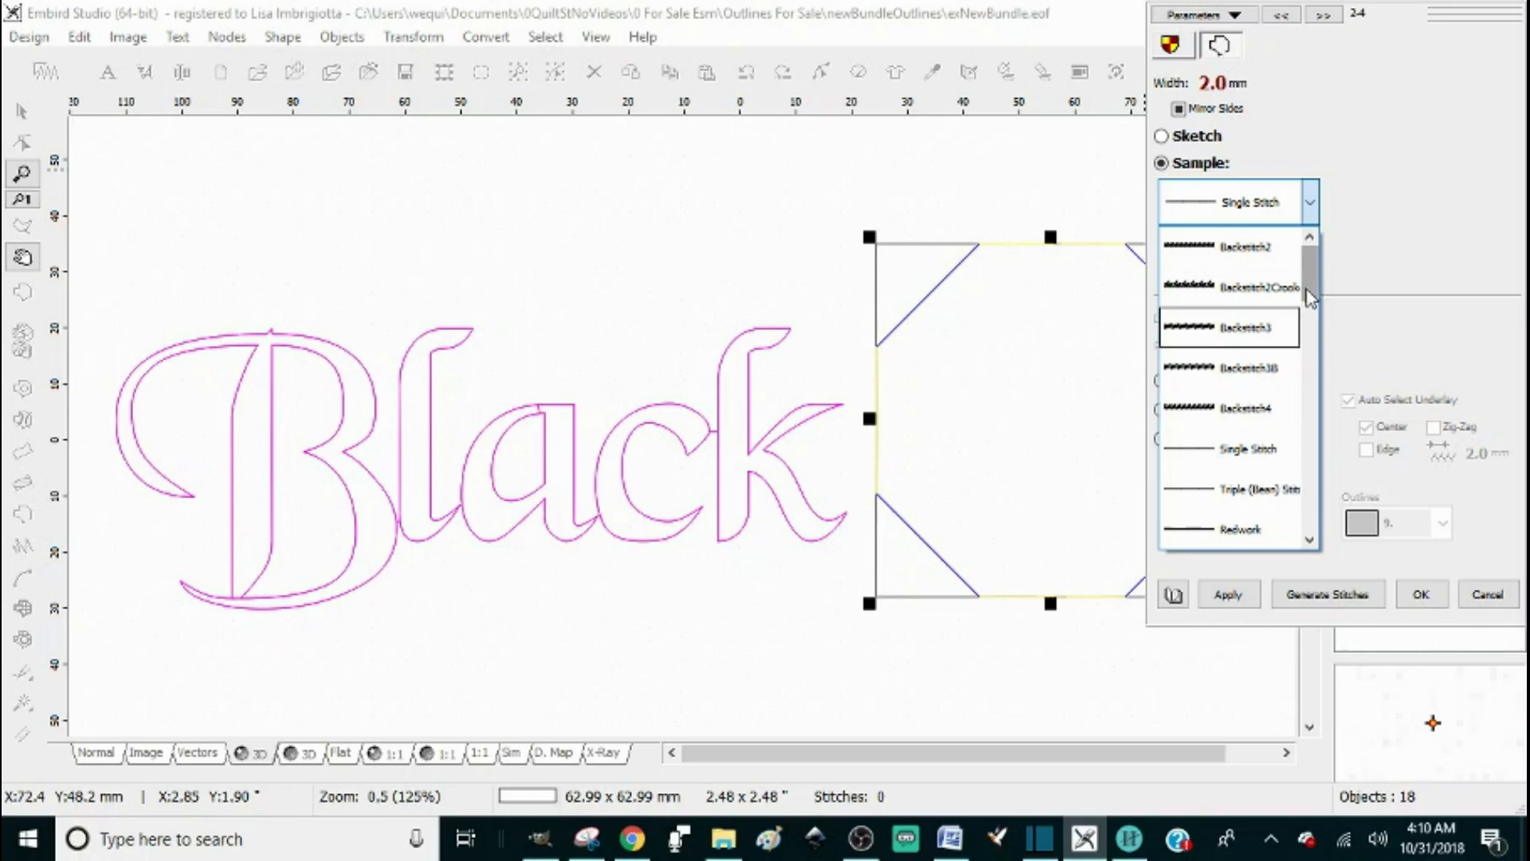
pyautogui.scroll(-3, 1314, 263)
pyautogui.scroll(3, 1314, 263)
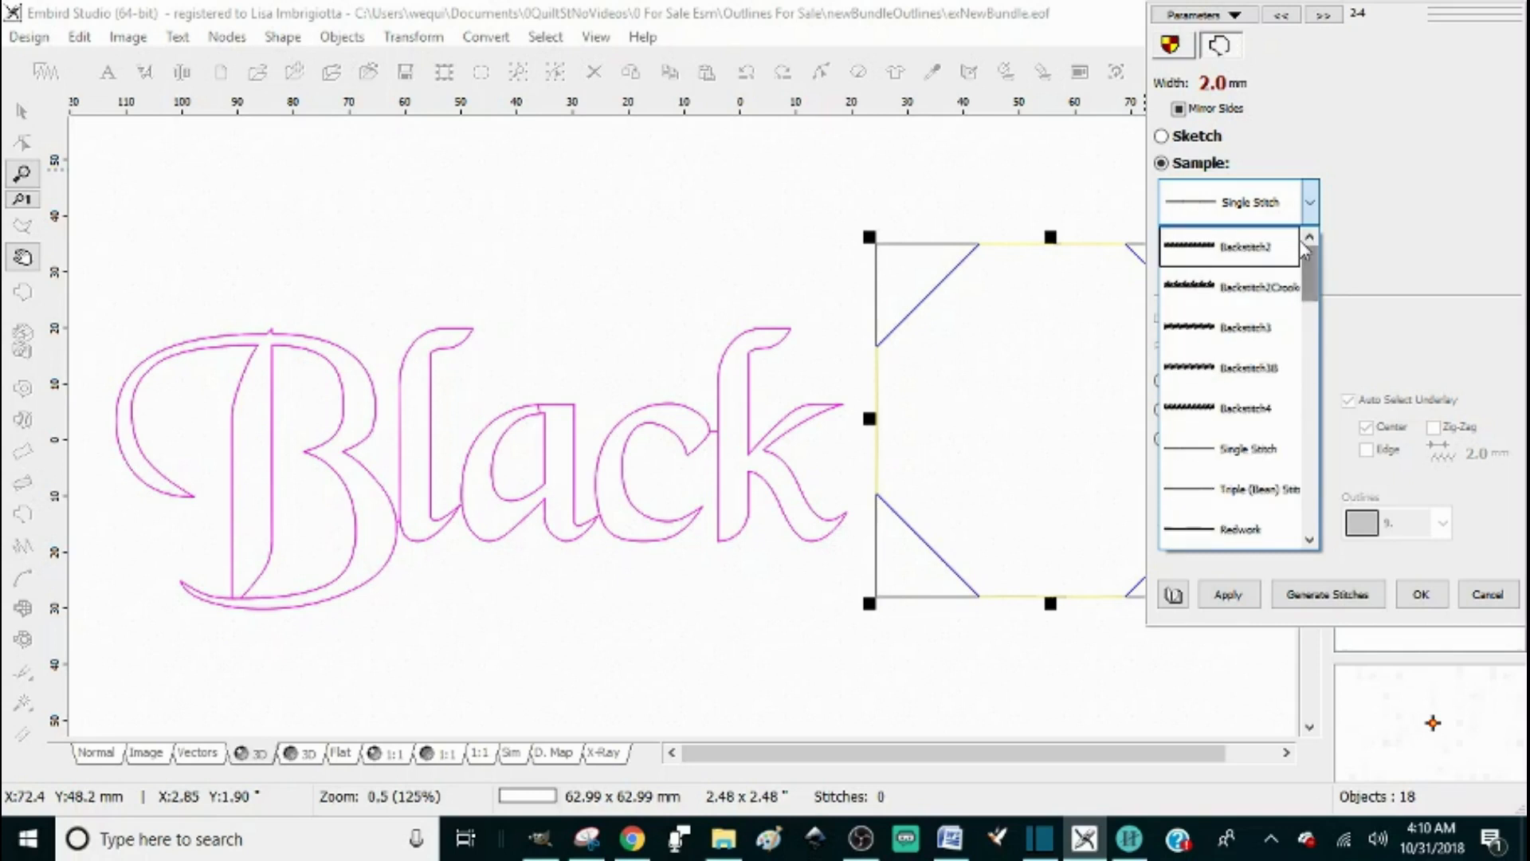
pyautogui.click(1410, 217)
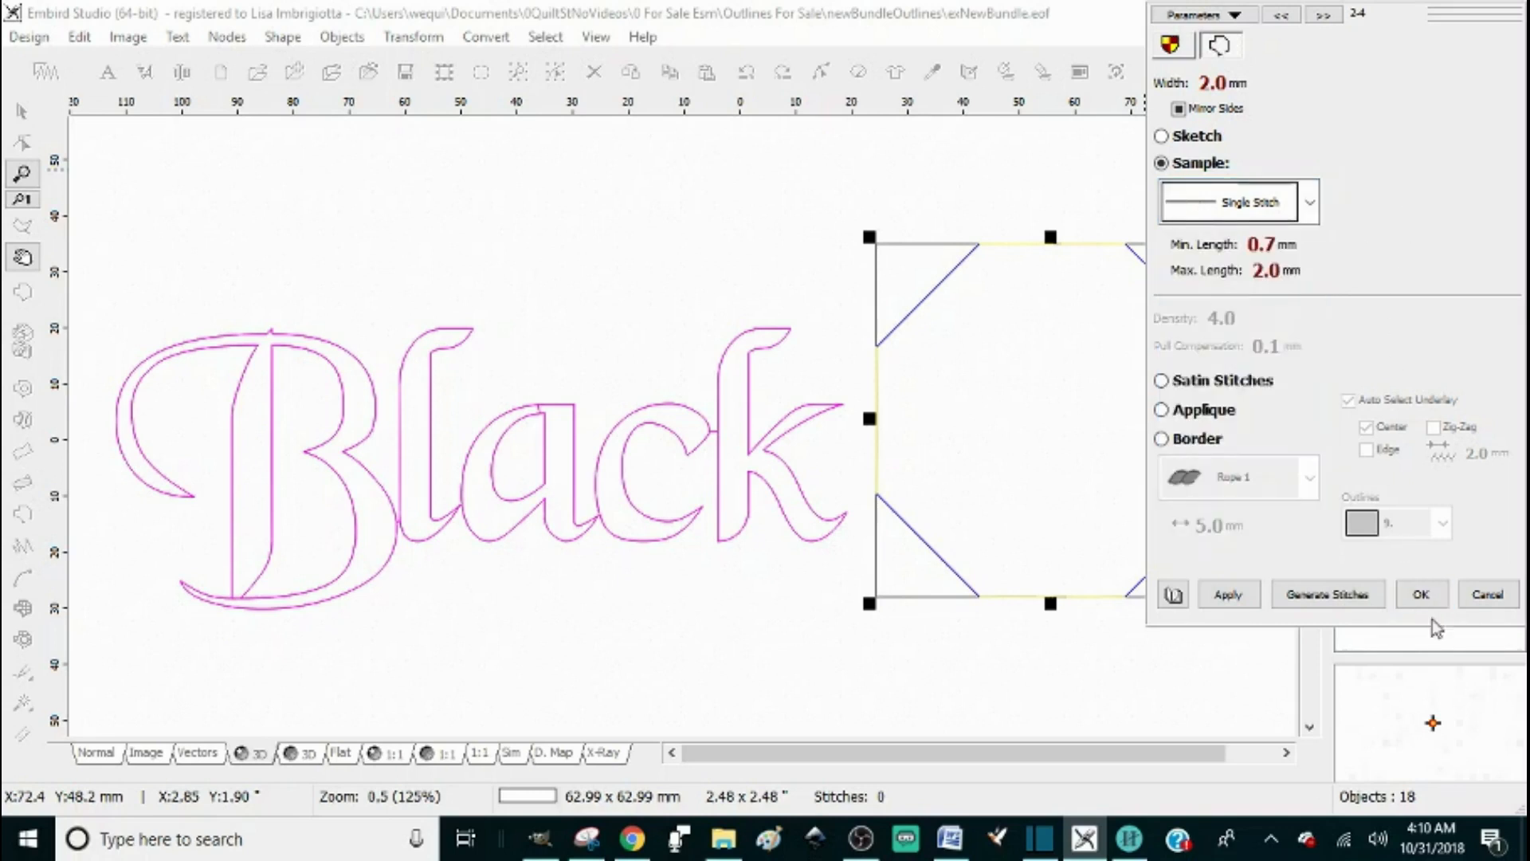
pyautogui.click(1425, 604)
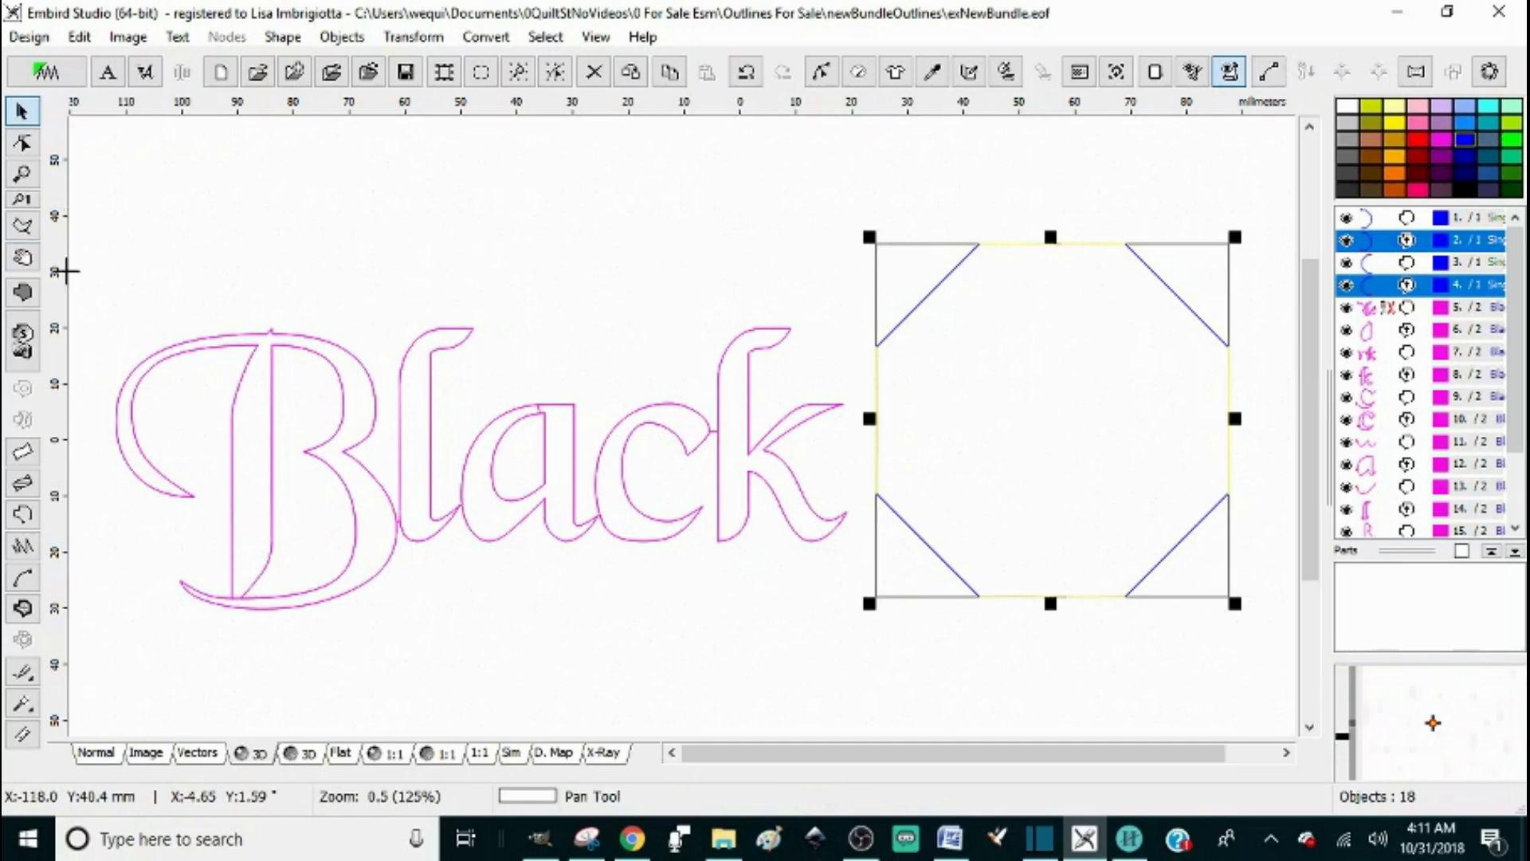
# Select all objects of the Black lettering and widen the object list so the object names can be read.
pyautogui.click(205, 329)
pyautogui.moveTo(94, 283); pyautogui.dragTo(869, 650)
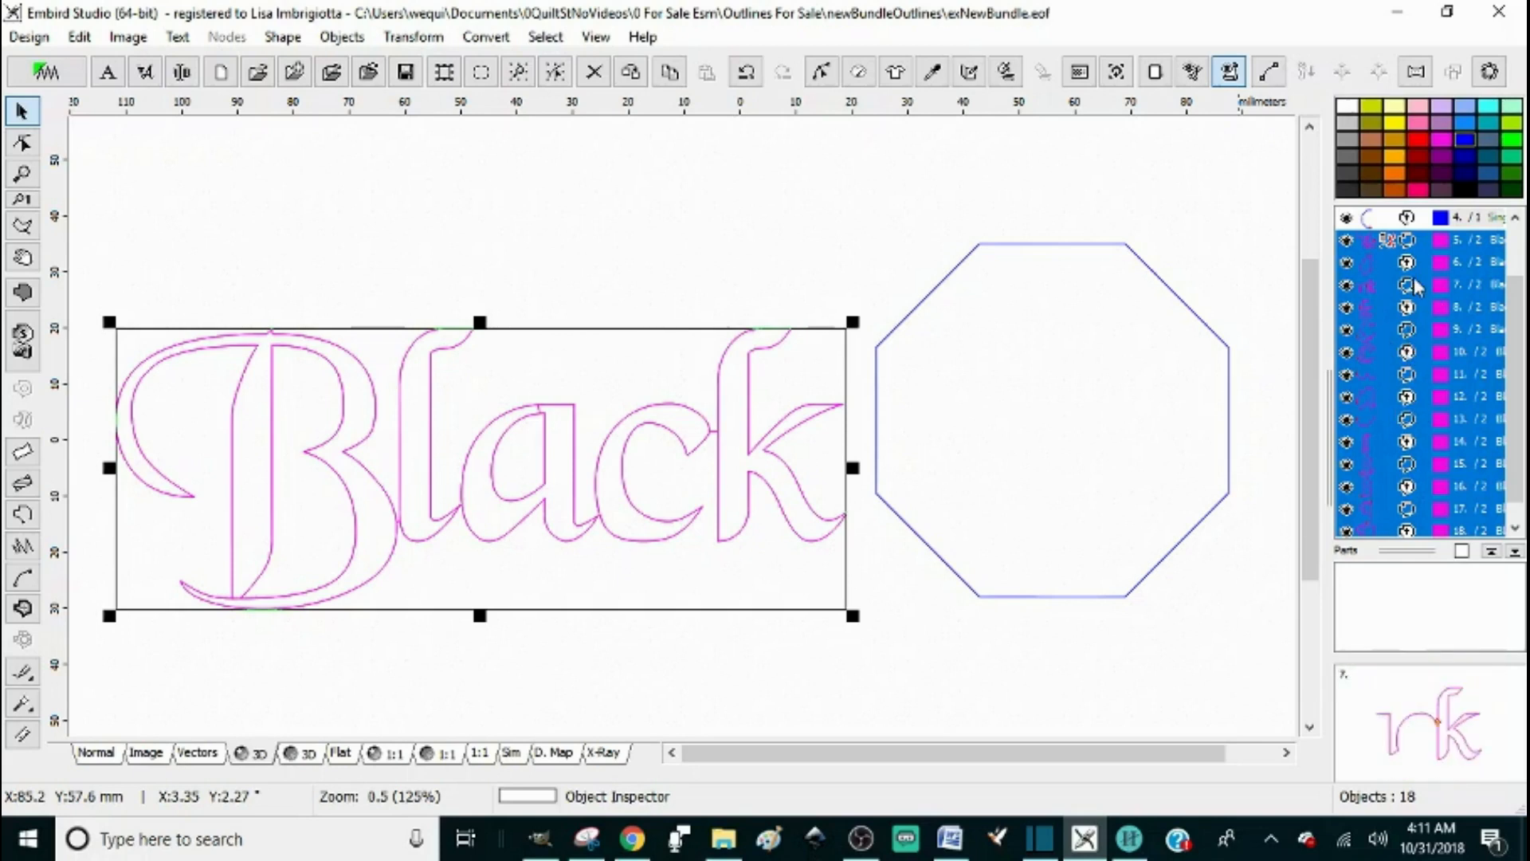
pyautogui.moveTo(1327, 427); pyautogui.dragTo(1230, 426)
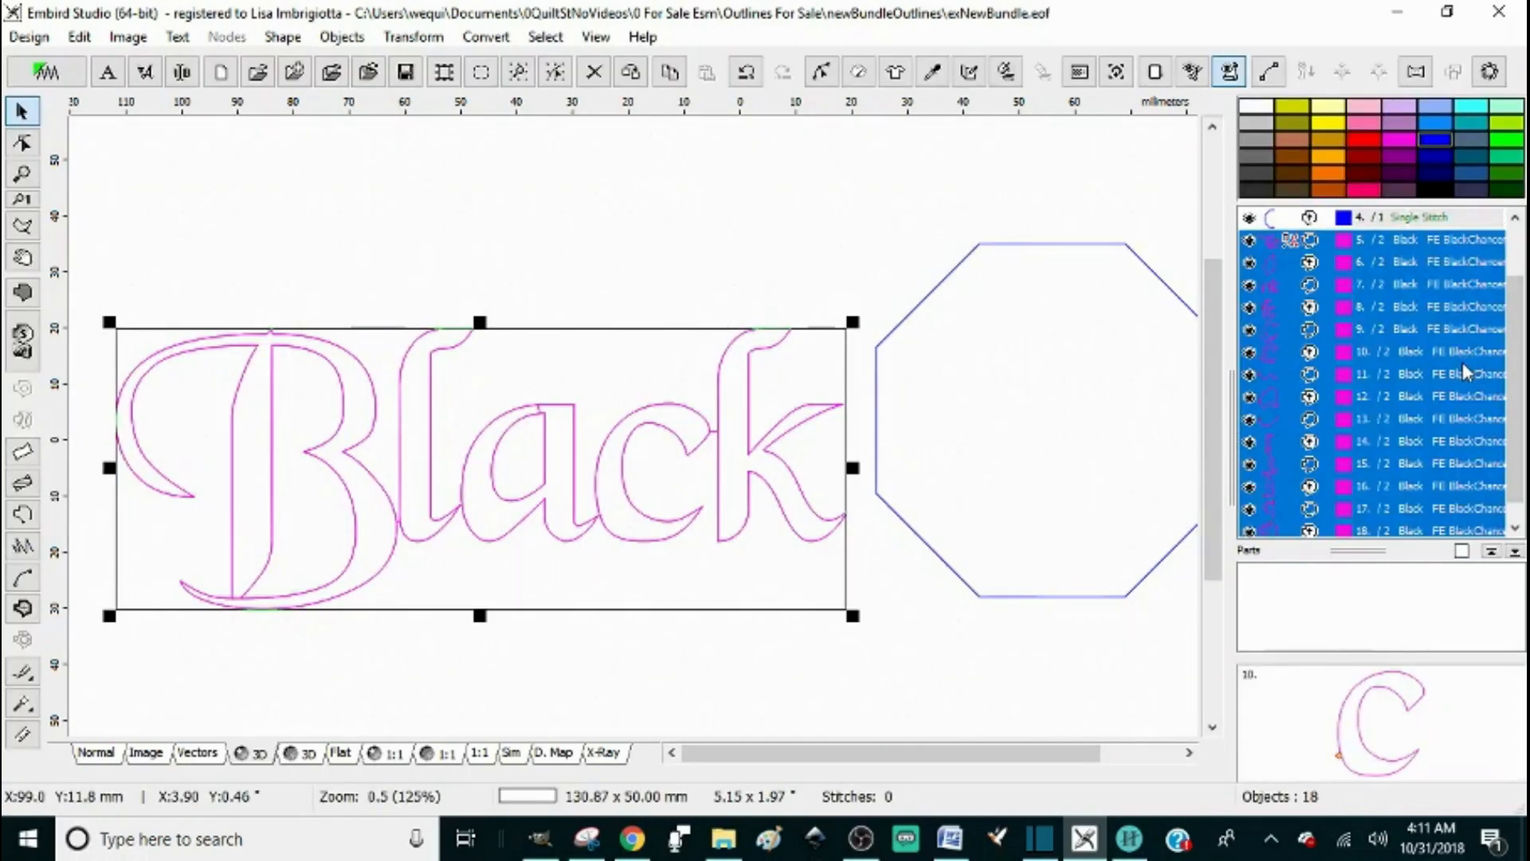
# Examine individual lettering objects in the object list, comparing the forward and backward path entries.
pyautogui.click(1312, 266)
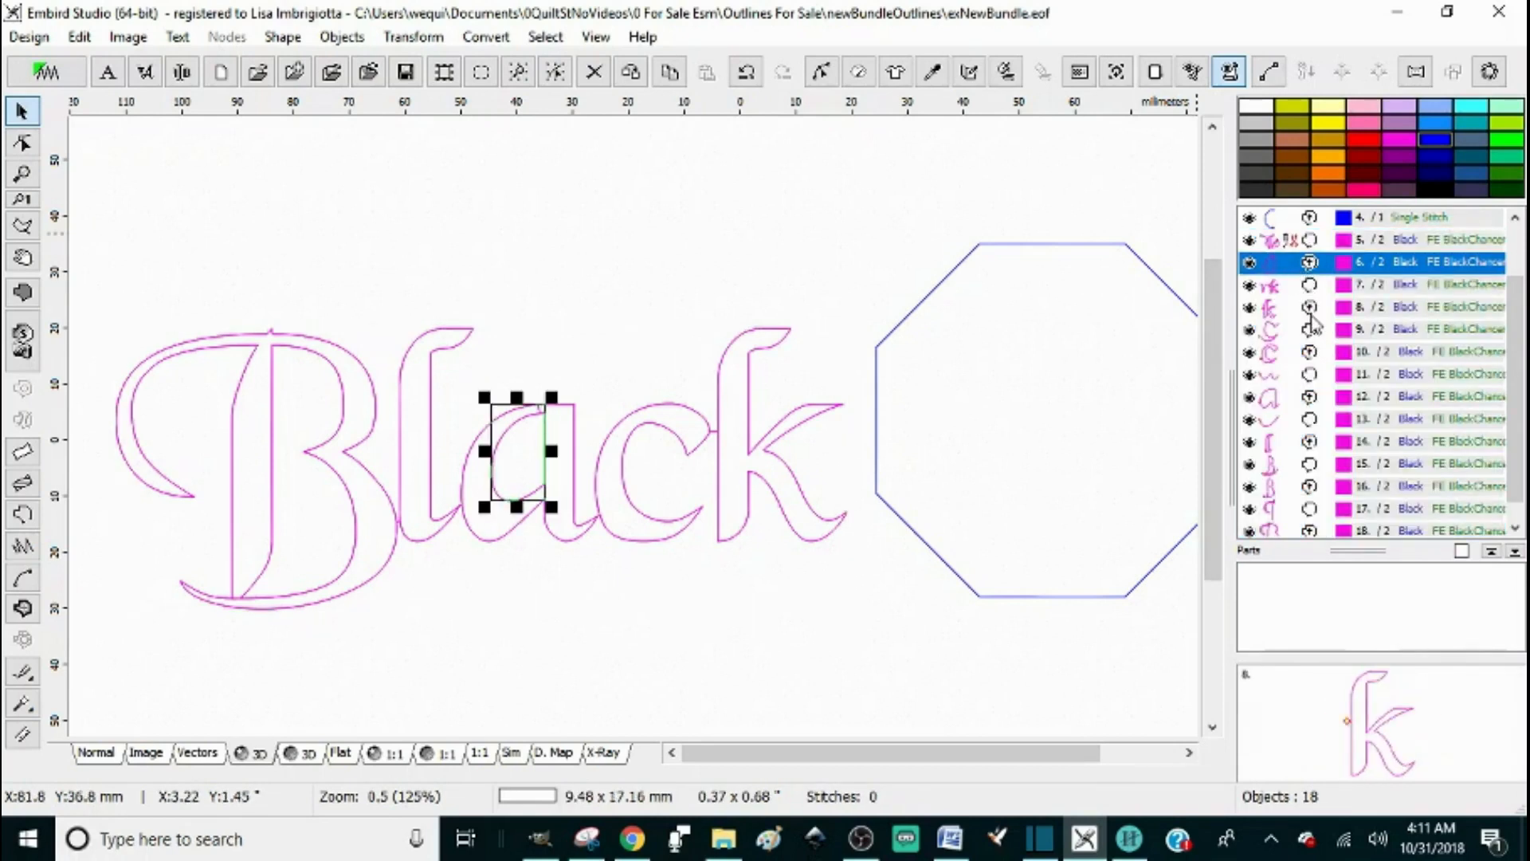
pyautogui.click(1311, 240)
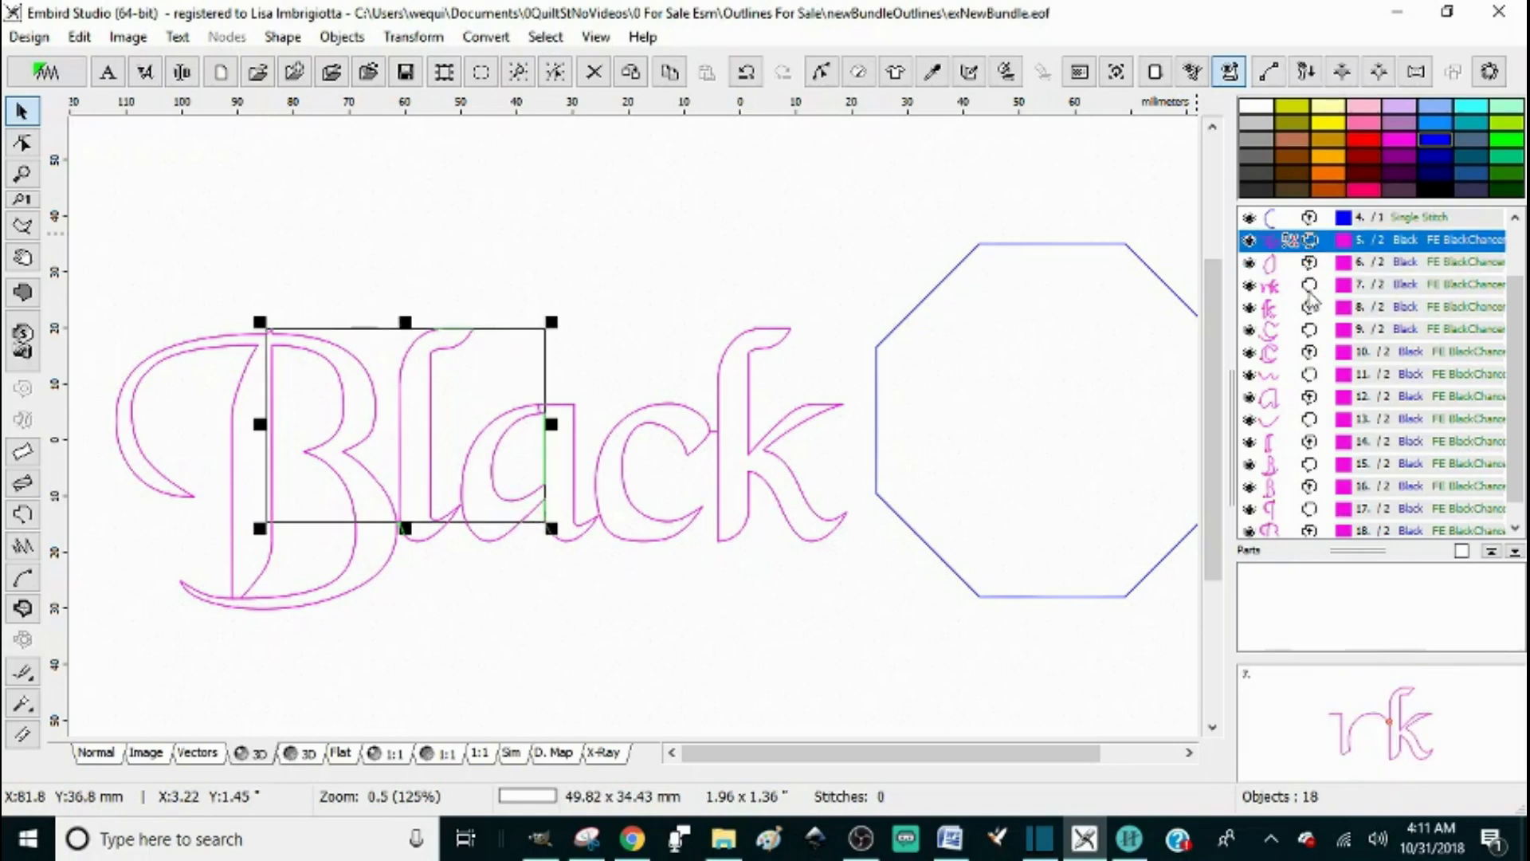
pyautogui.click(1311, 287)
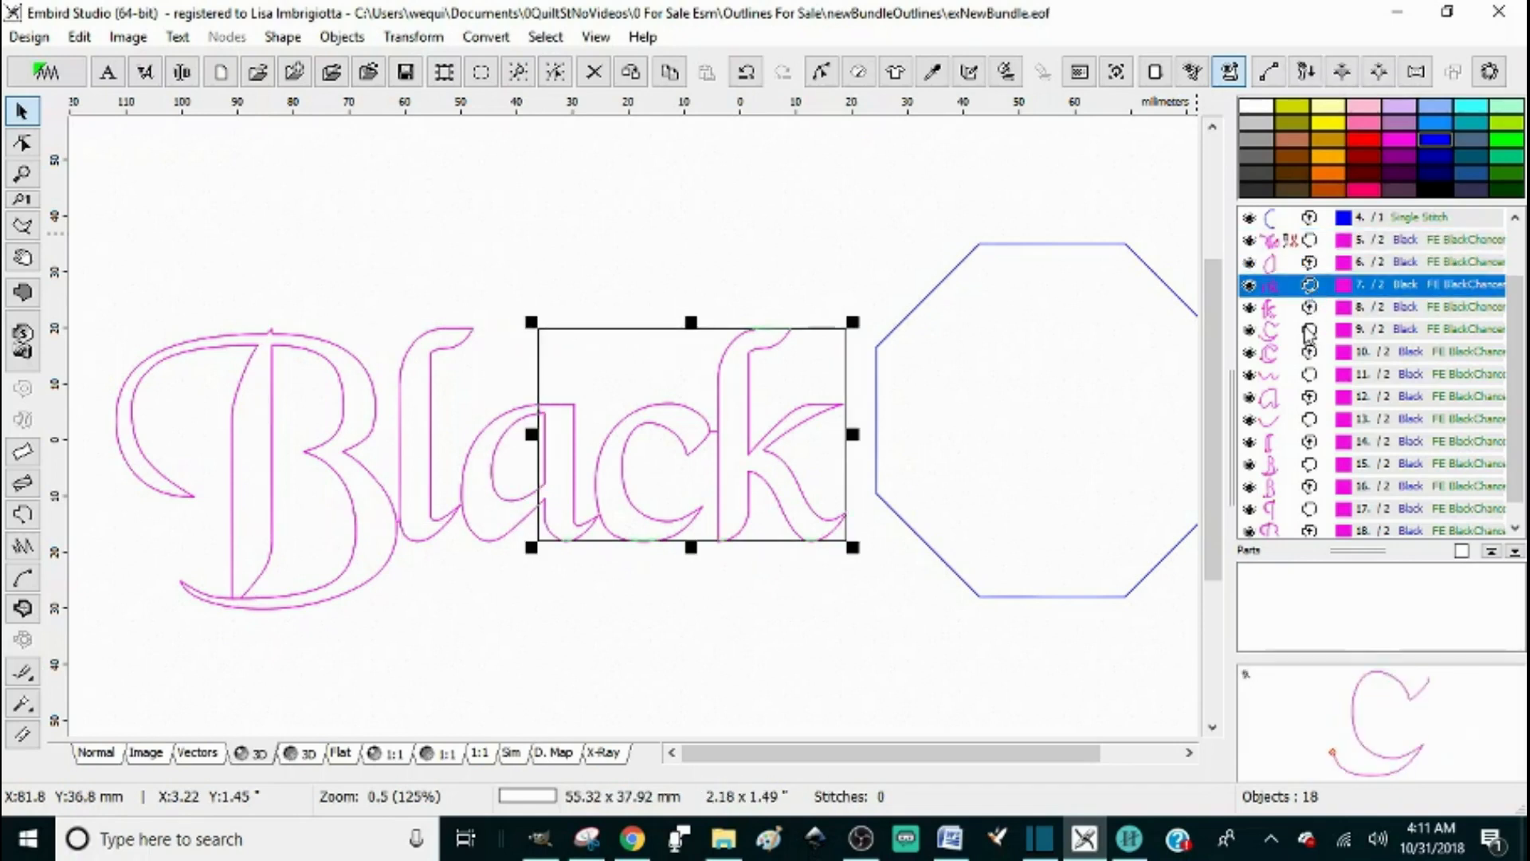
pyautogui.click(1309, 331)
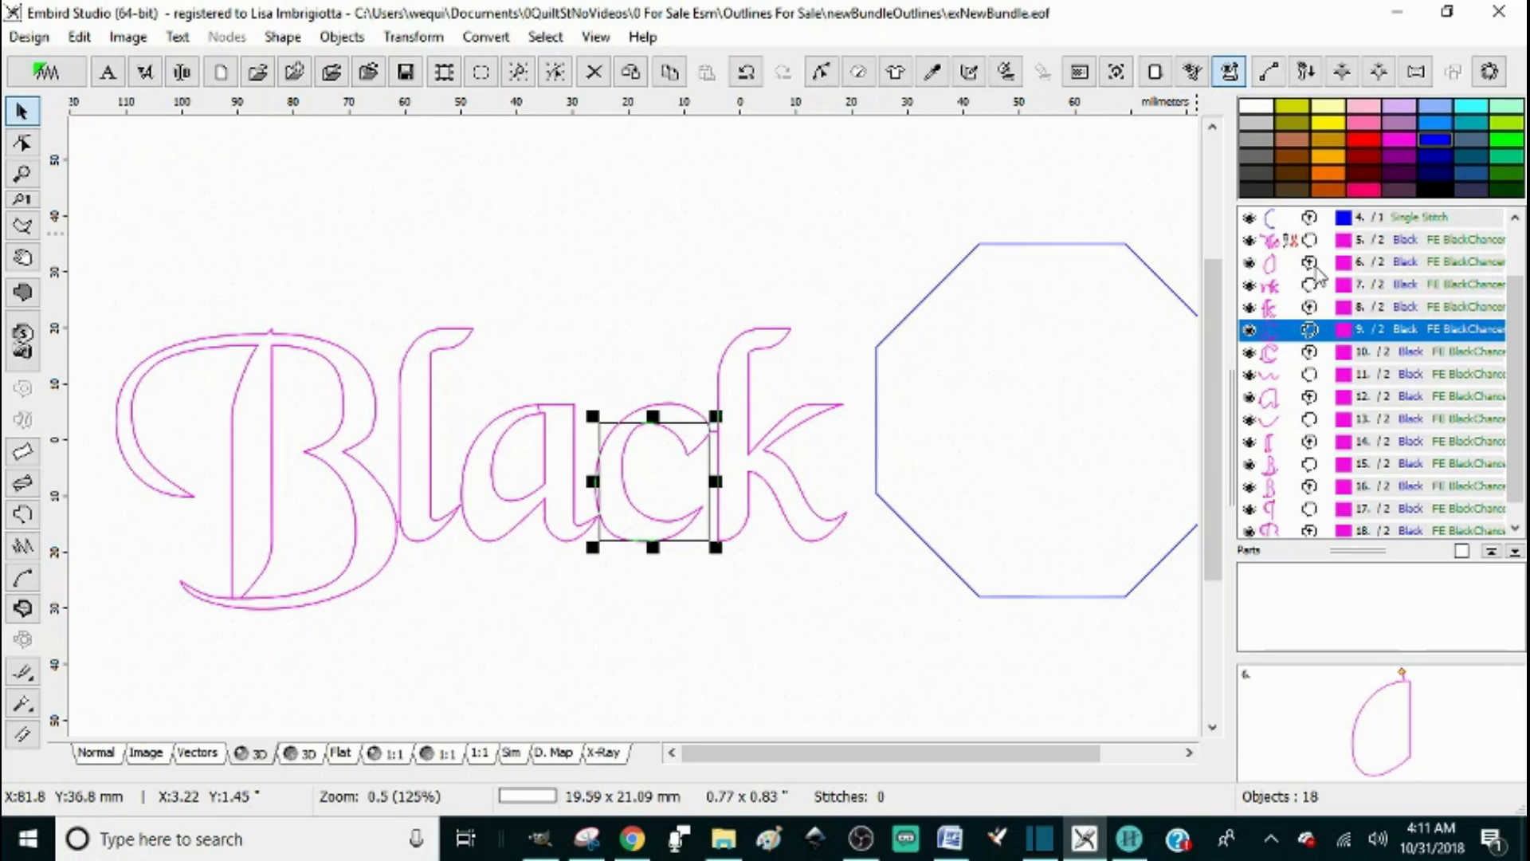
pyautogui.click(1315, 265)
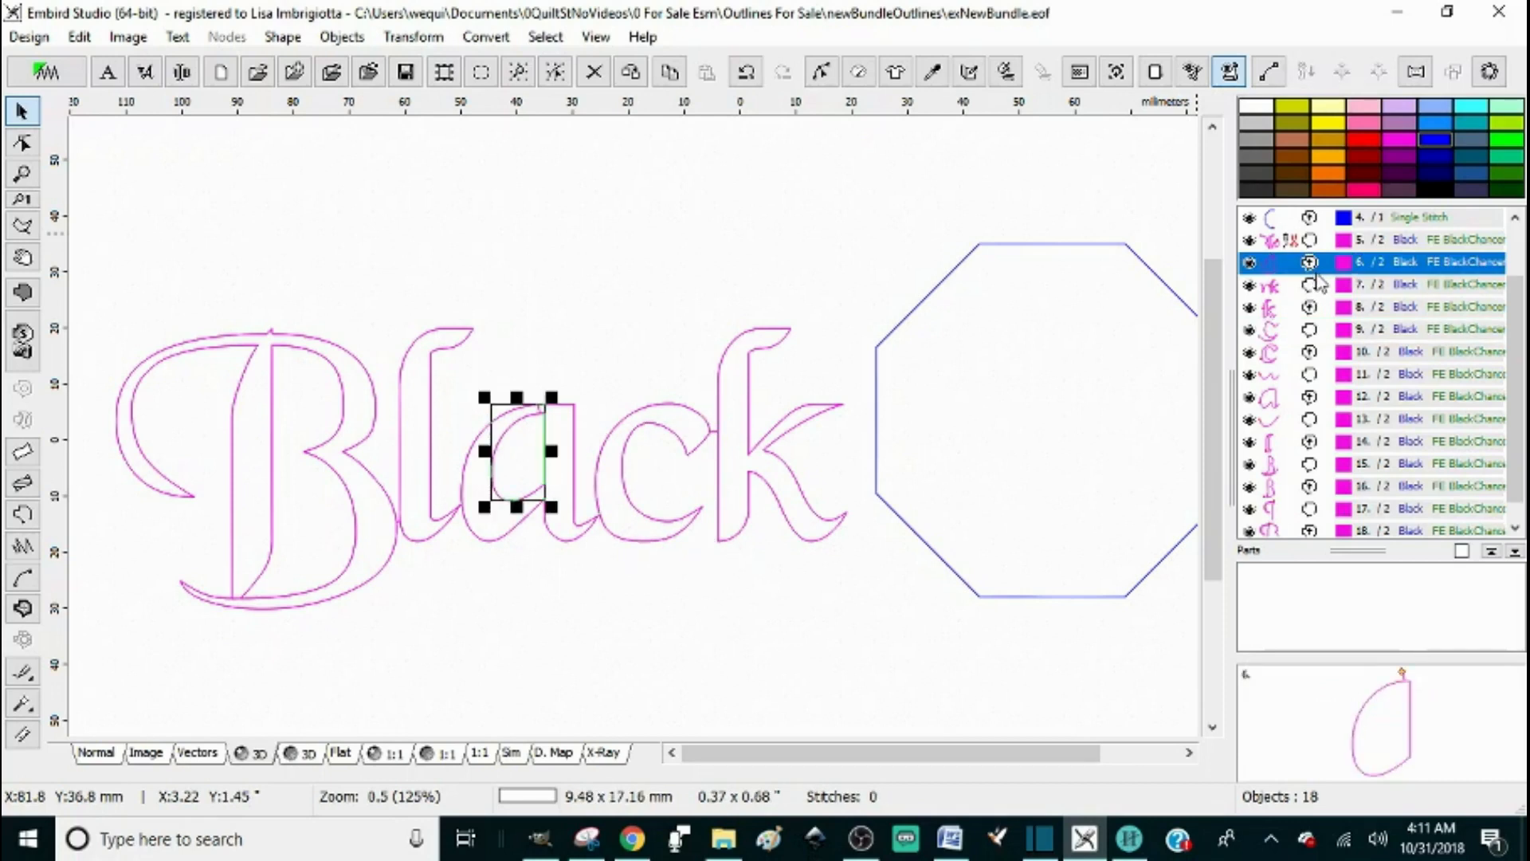
pyautogui.scroll(-1, 1303, 279)
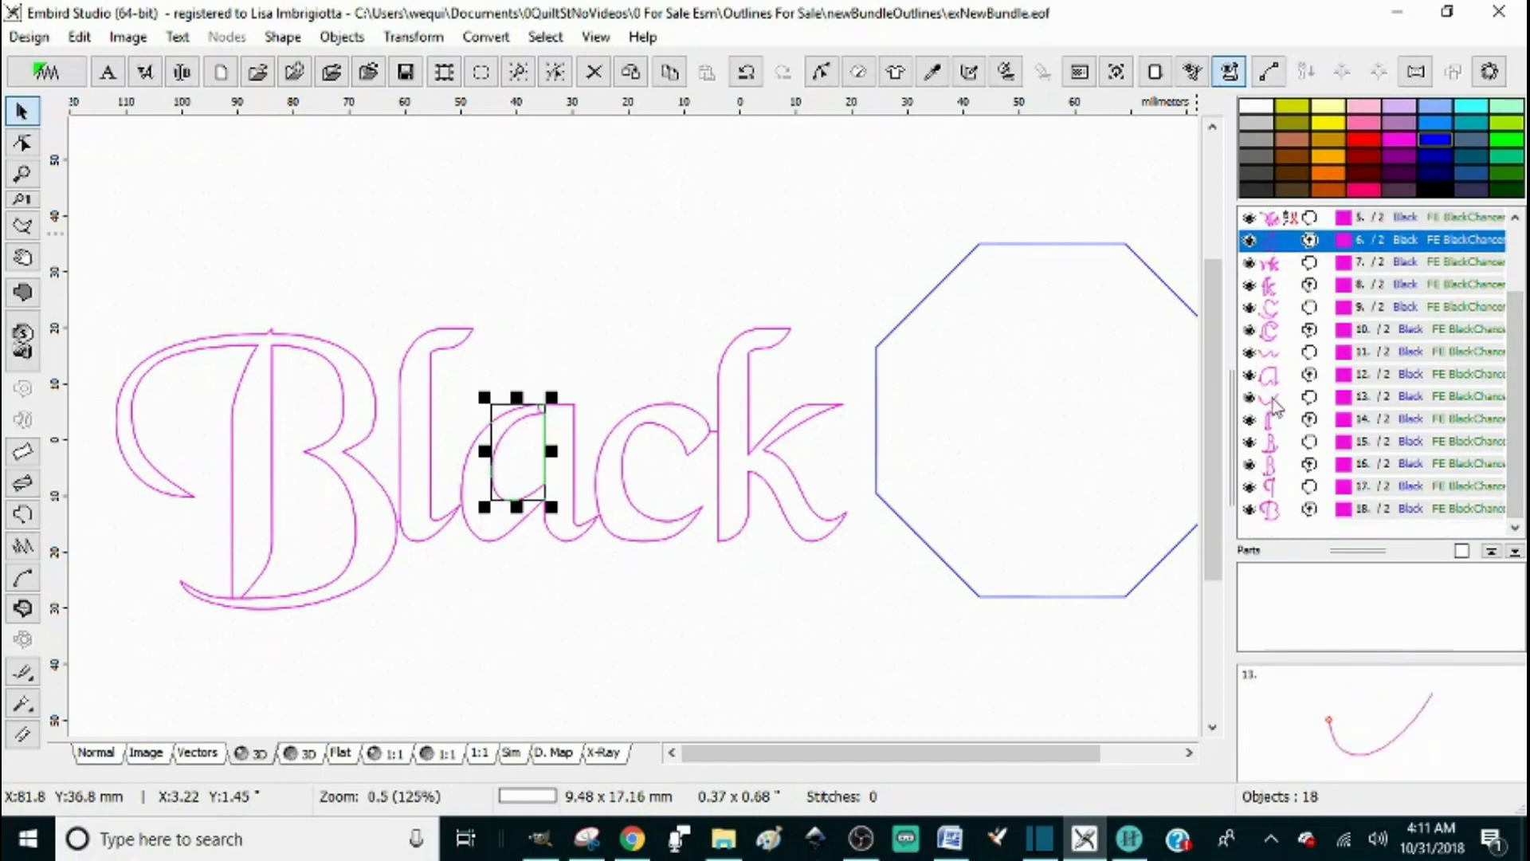
# Select all backward outline paths, then remove the octagon's objects 2 and 4 from the selection.
pyautogui.click(543, 39)
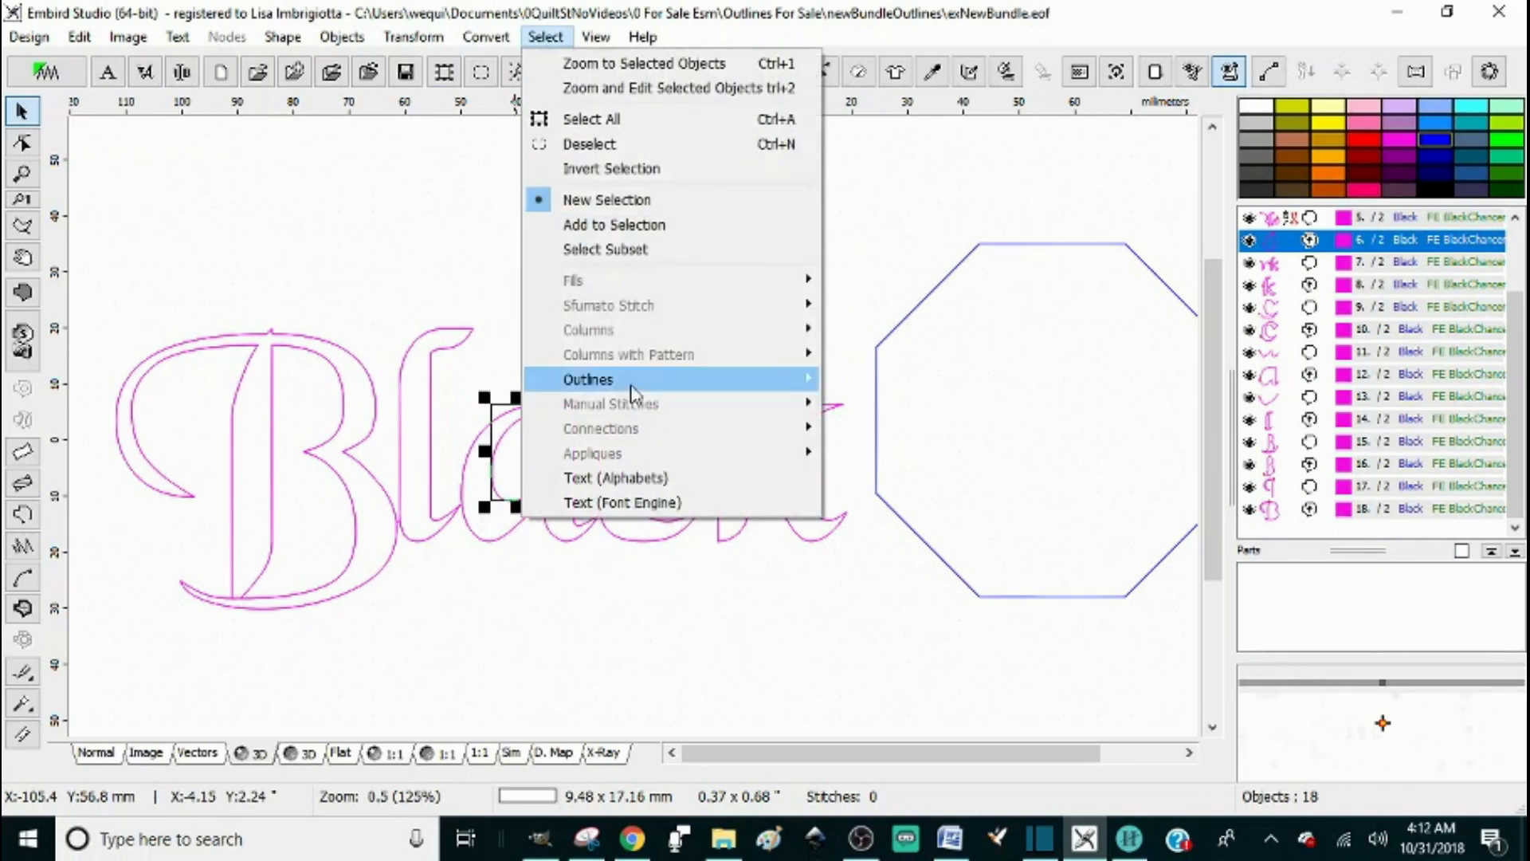
pyautogui.moveTo(627, 380)
pyautogui.click(917, 406)
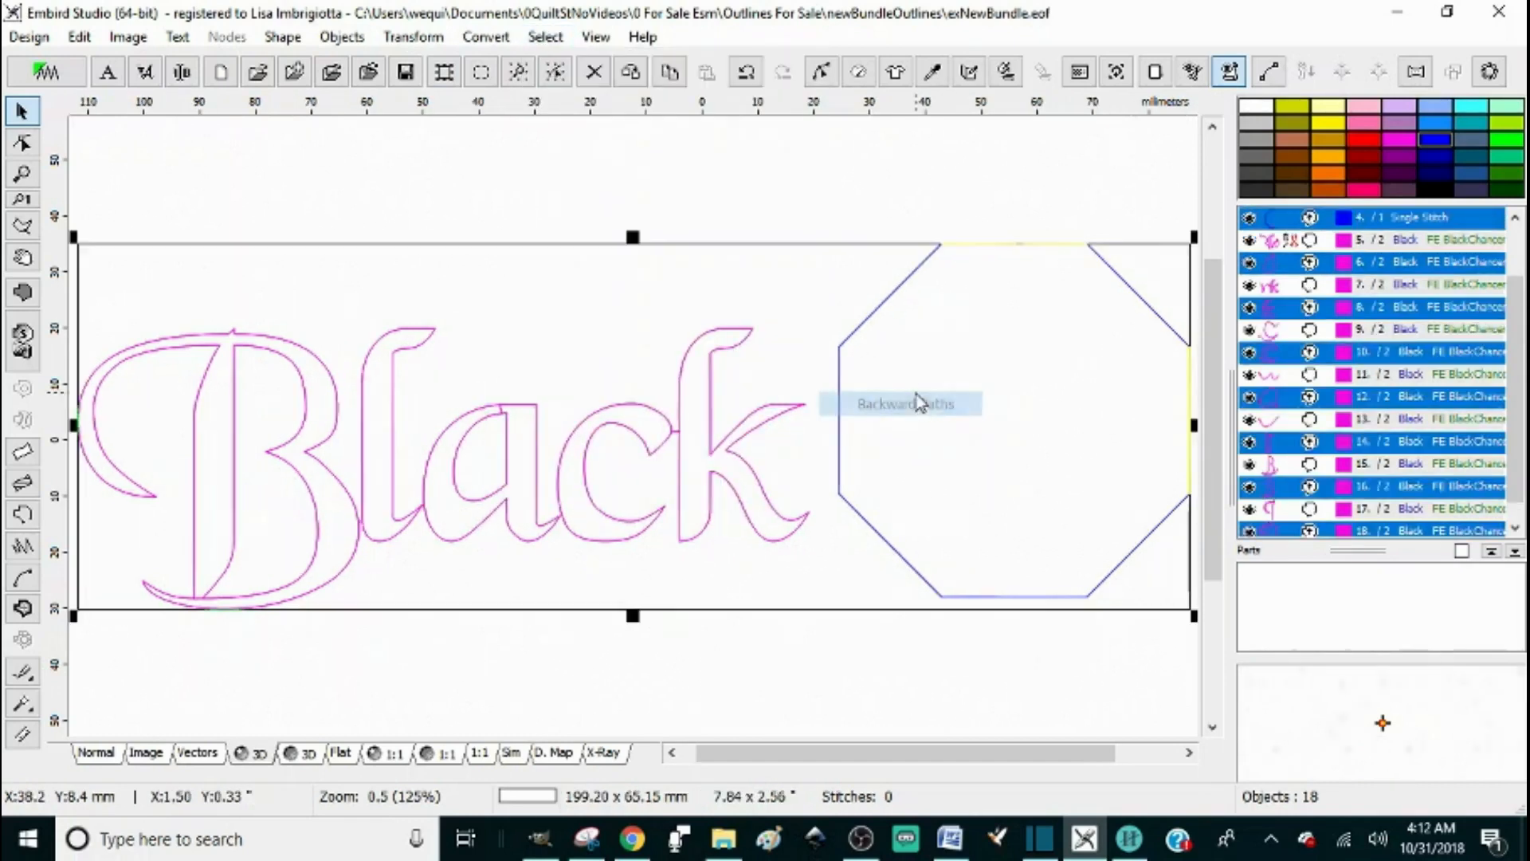
pyautogui.scroll(1, 1514, 478)
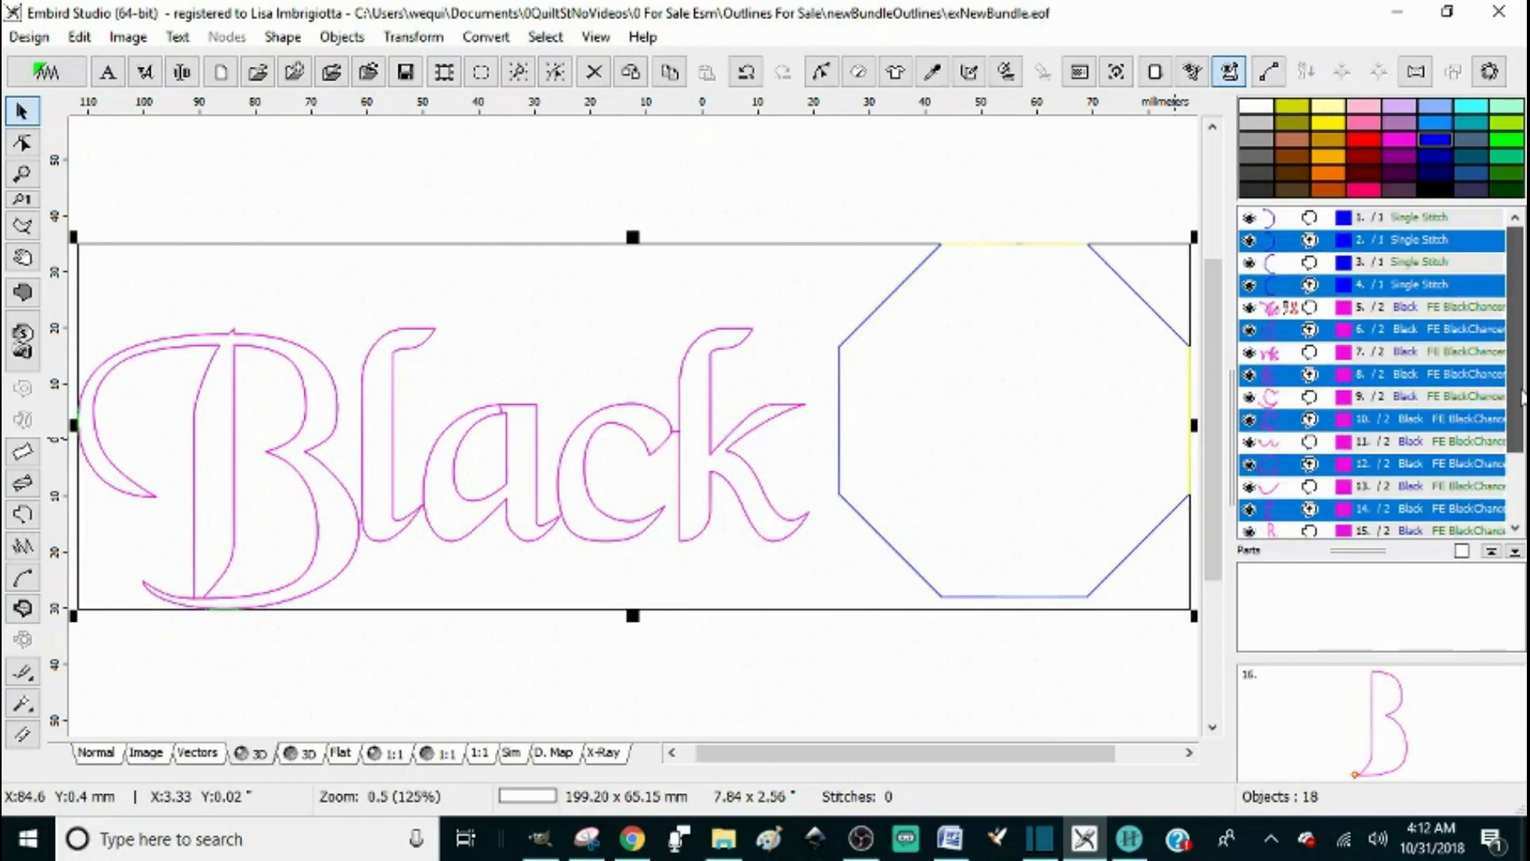
pyautogui.keyDown('ctrl'); pyautogui.click(1325, 239); pyautogui.keyUp('ctrl')
pyautogui.keyDown('ctrl'); pyautogui.click(1323, 284); pyautogui.keyUp('ctrl')
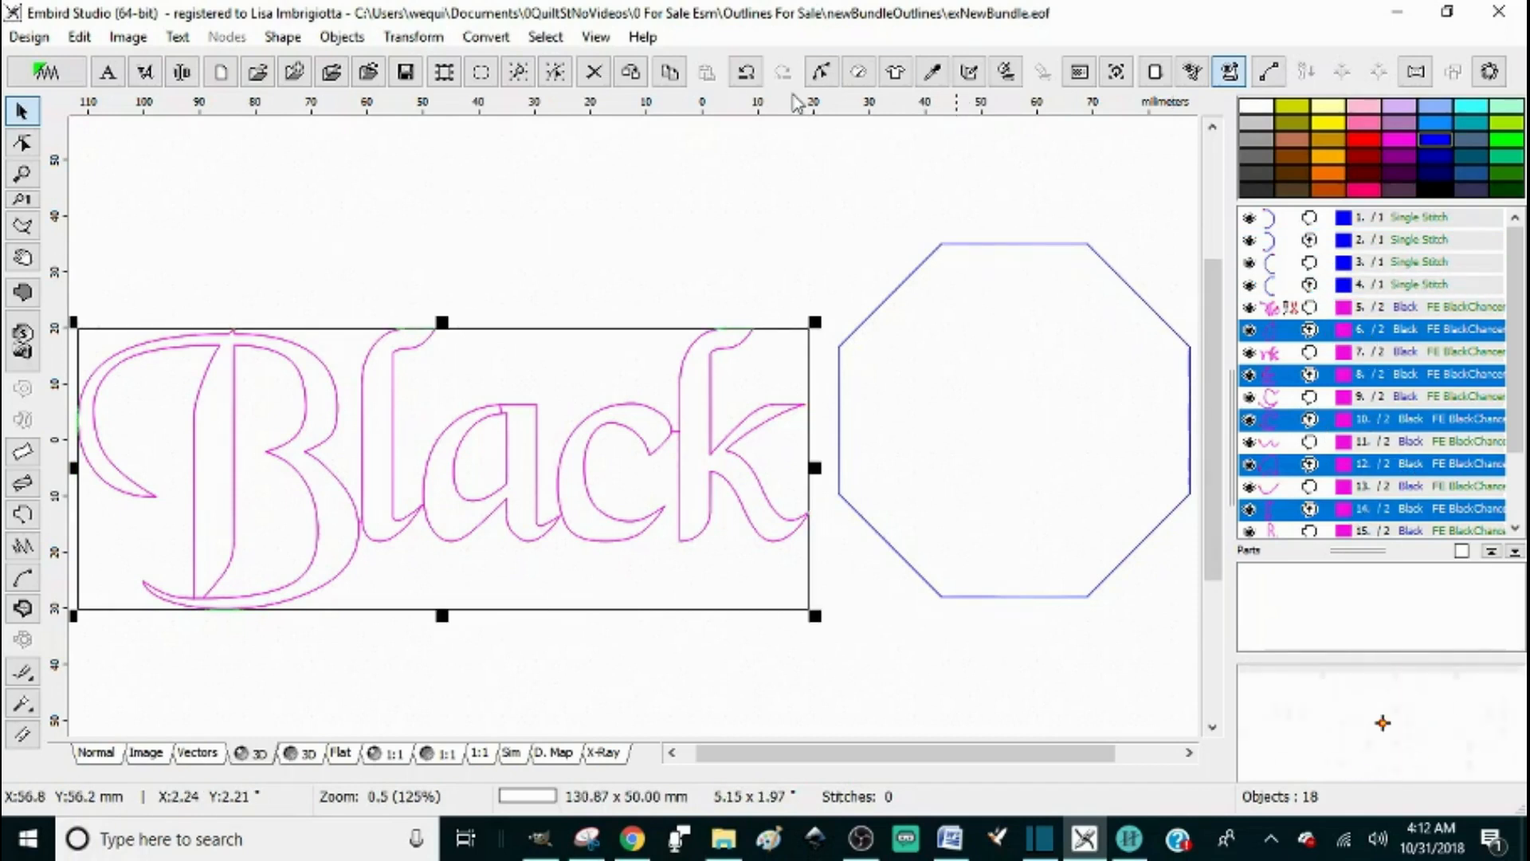
# Apply the Backstitch2 outline sample to the selected lettering paths and inspect the stitches up close.
pyautogui.click(859, 73)
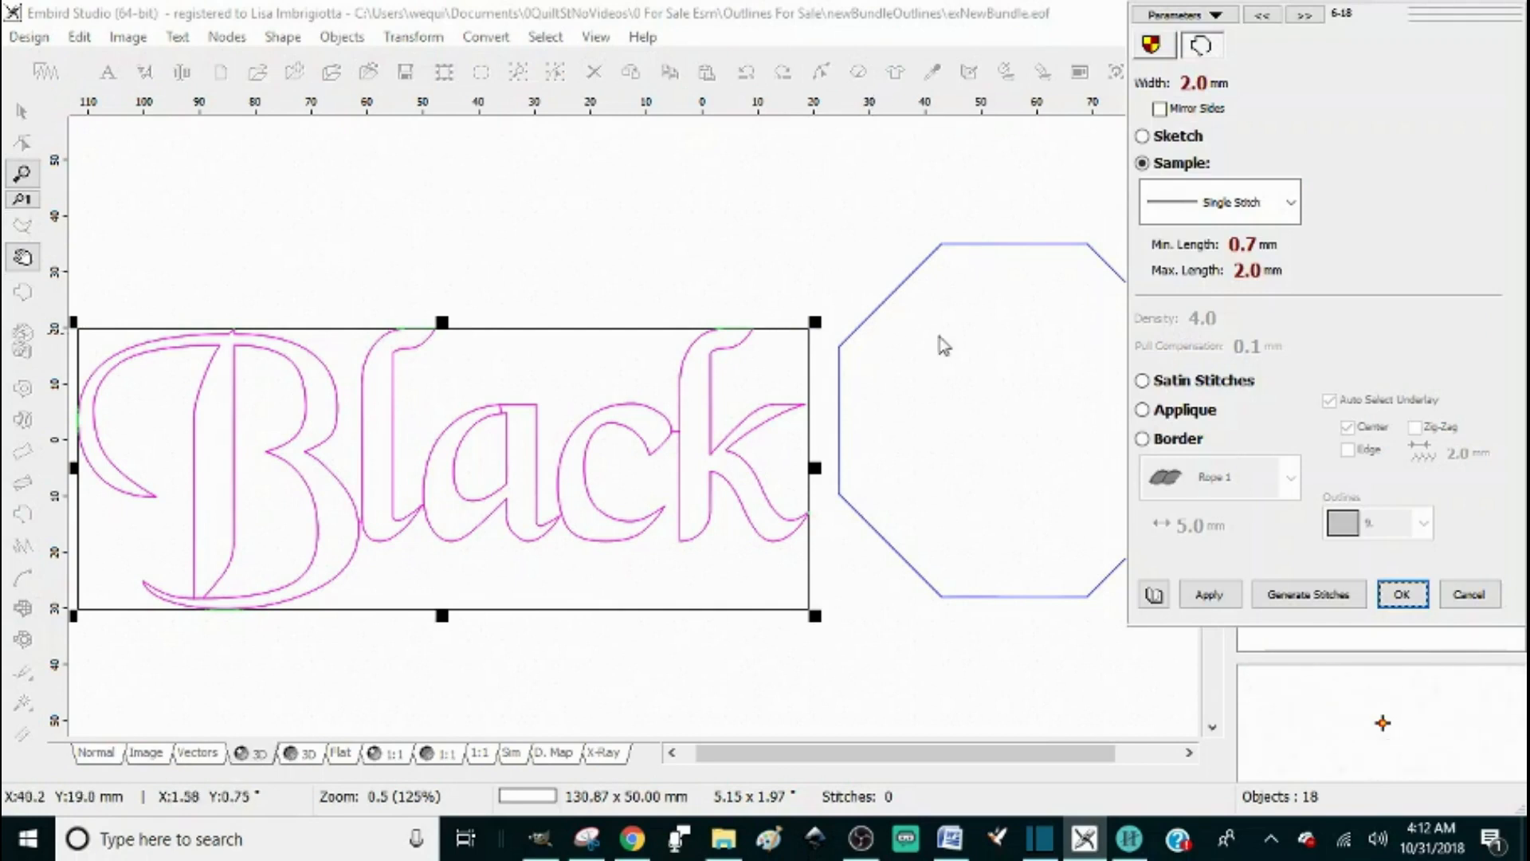
pyautogui.click(1293, 206)
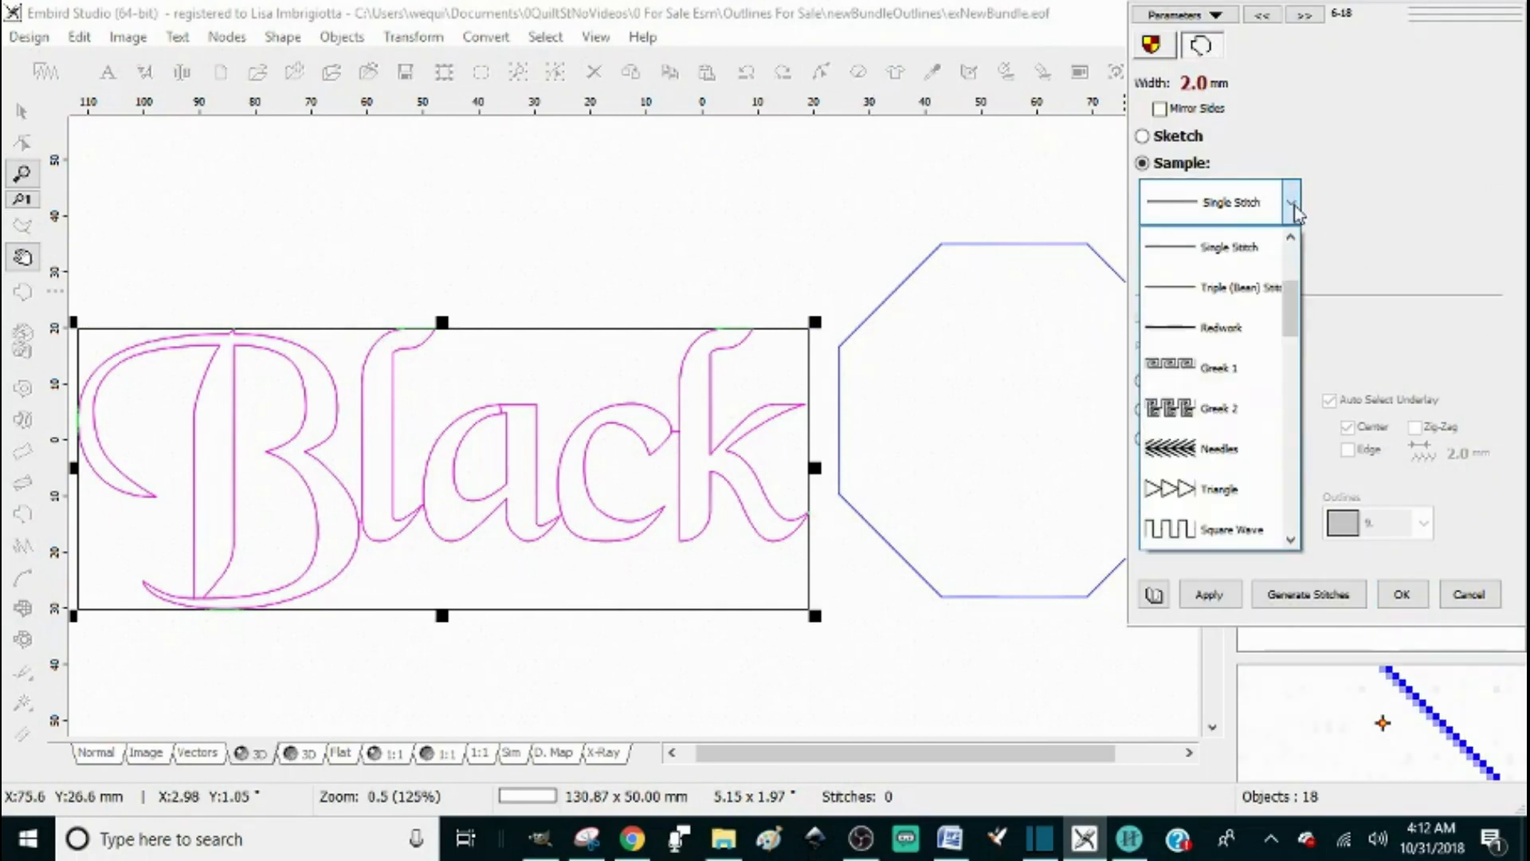
pyautogui.scroll(2, 1188, 244)
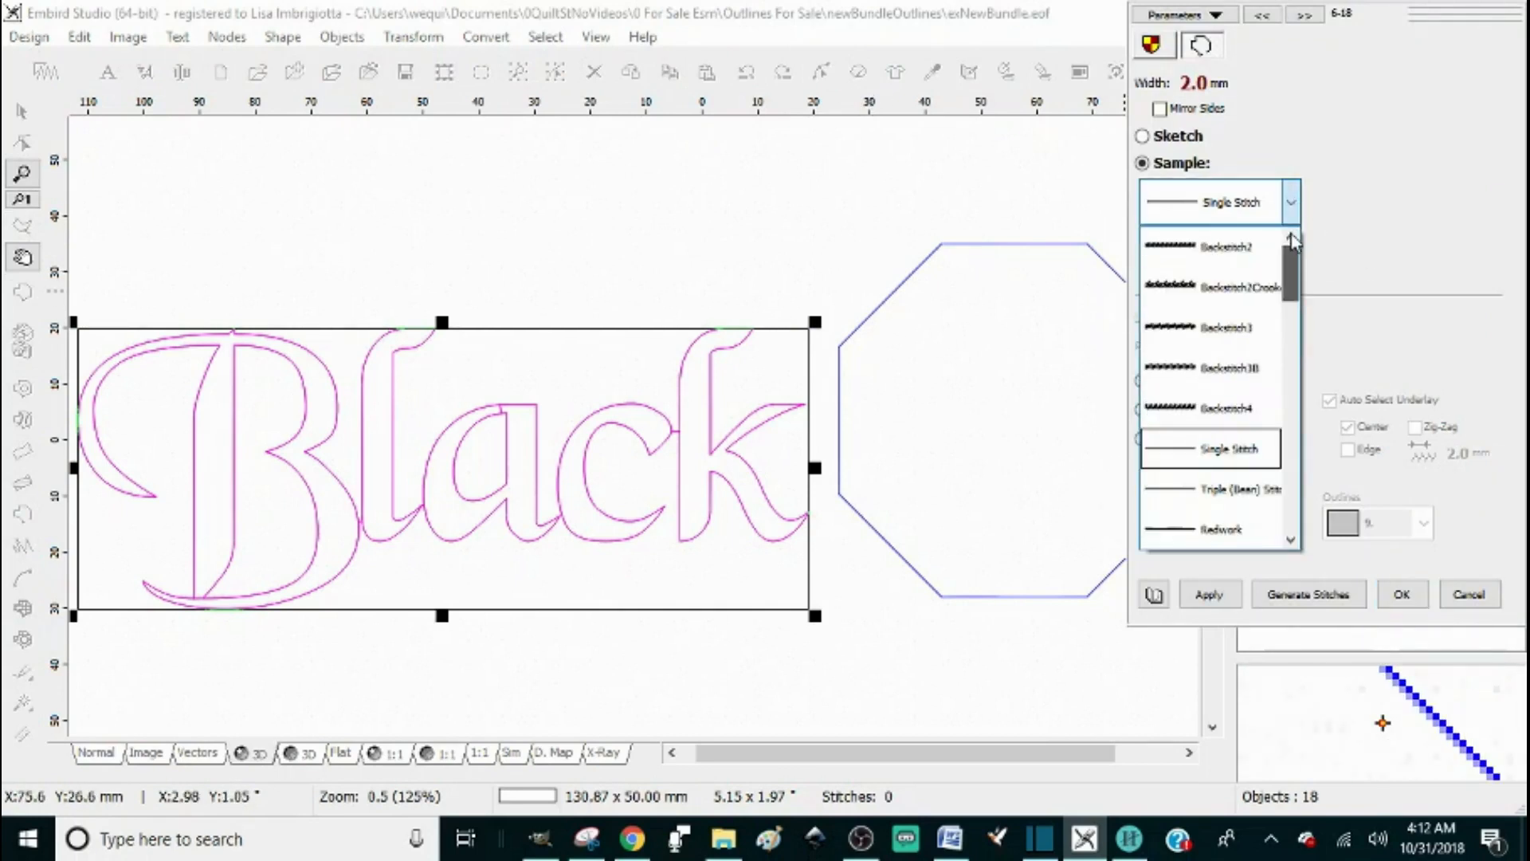
pyautogui.click(1200, 251)
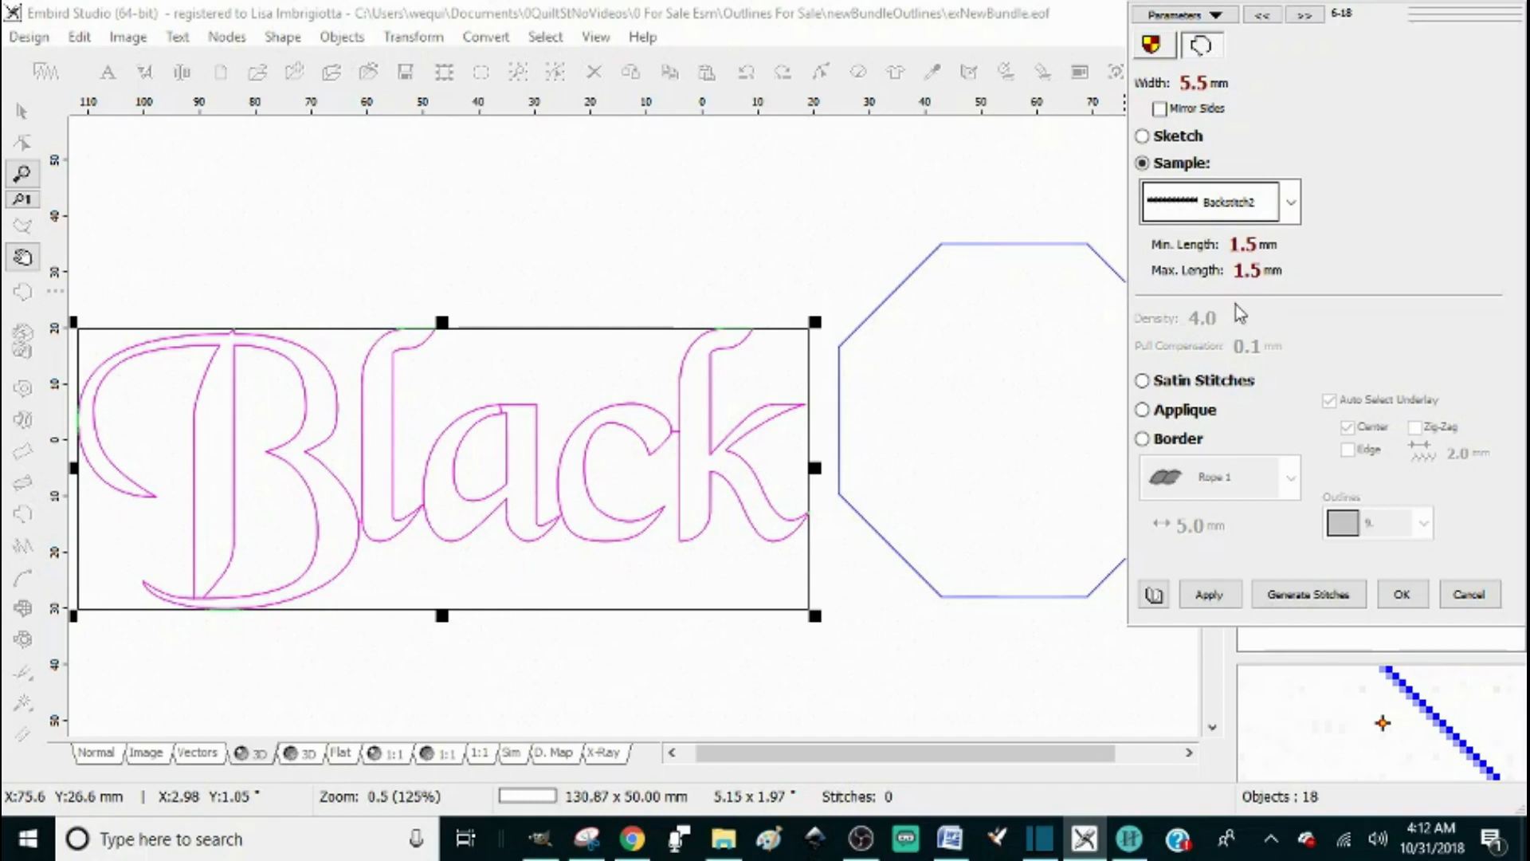
pyautogui.click(1213, 598)
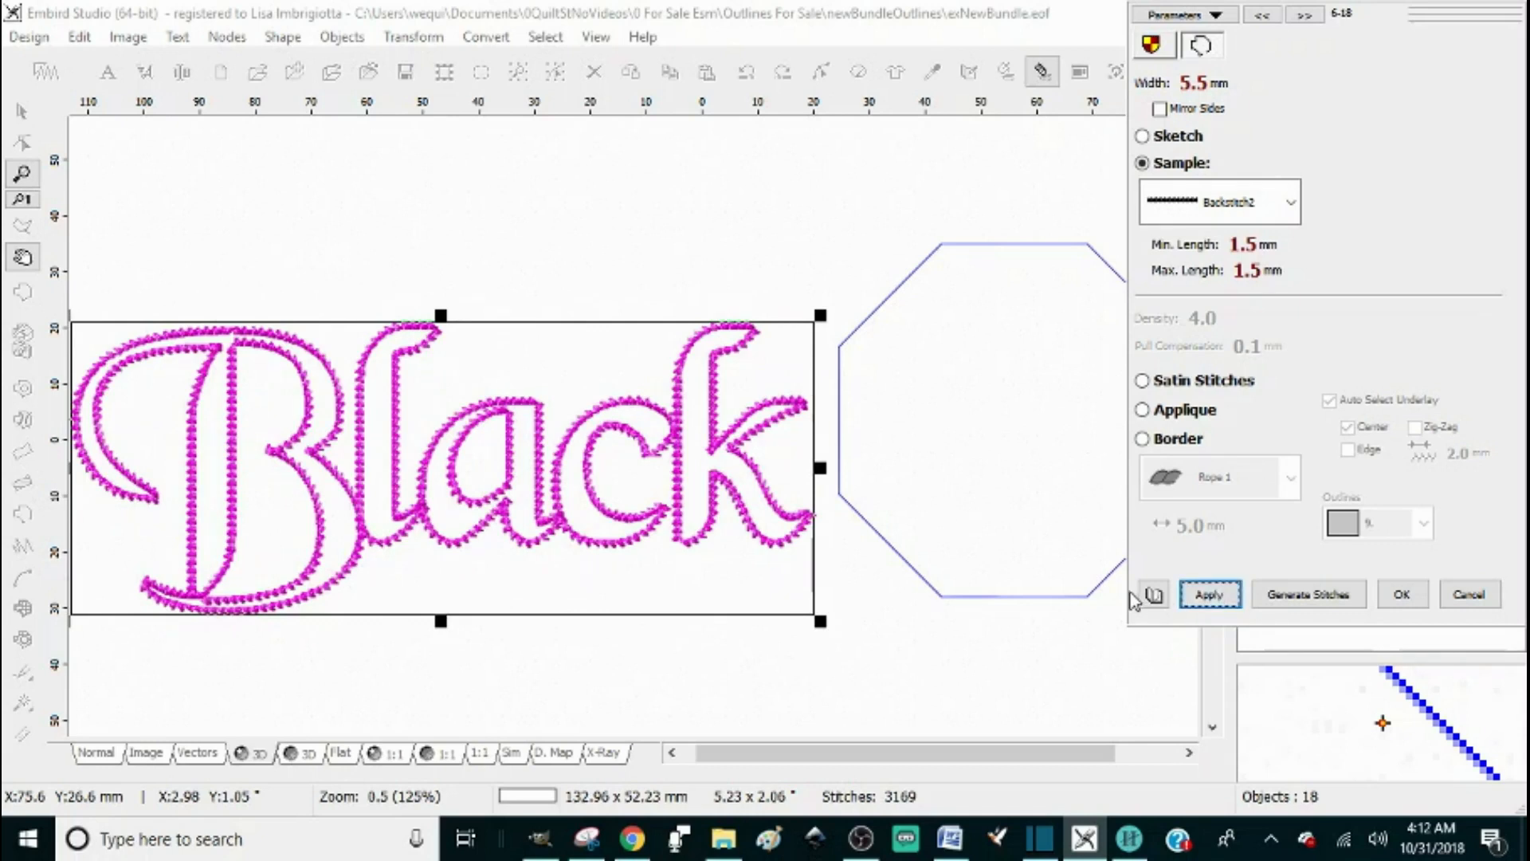
pyautogui.click(407, 538)
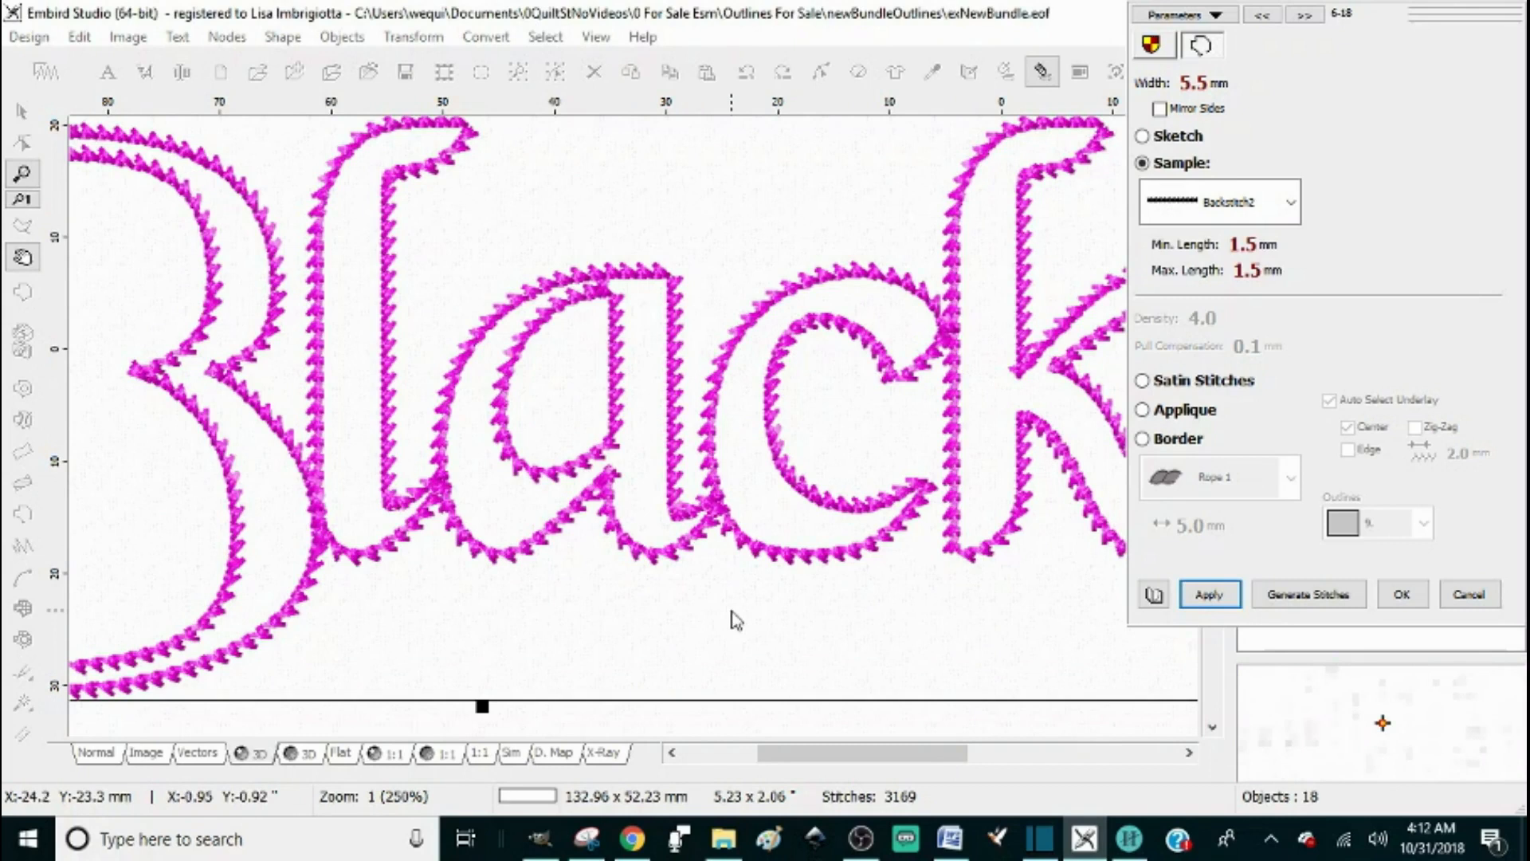
# Set the lettering outline's maximum length to 2.5 mm and its width to 8.5 mm, applying each change.
pyautogui.click(1253, 270)
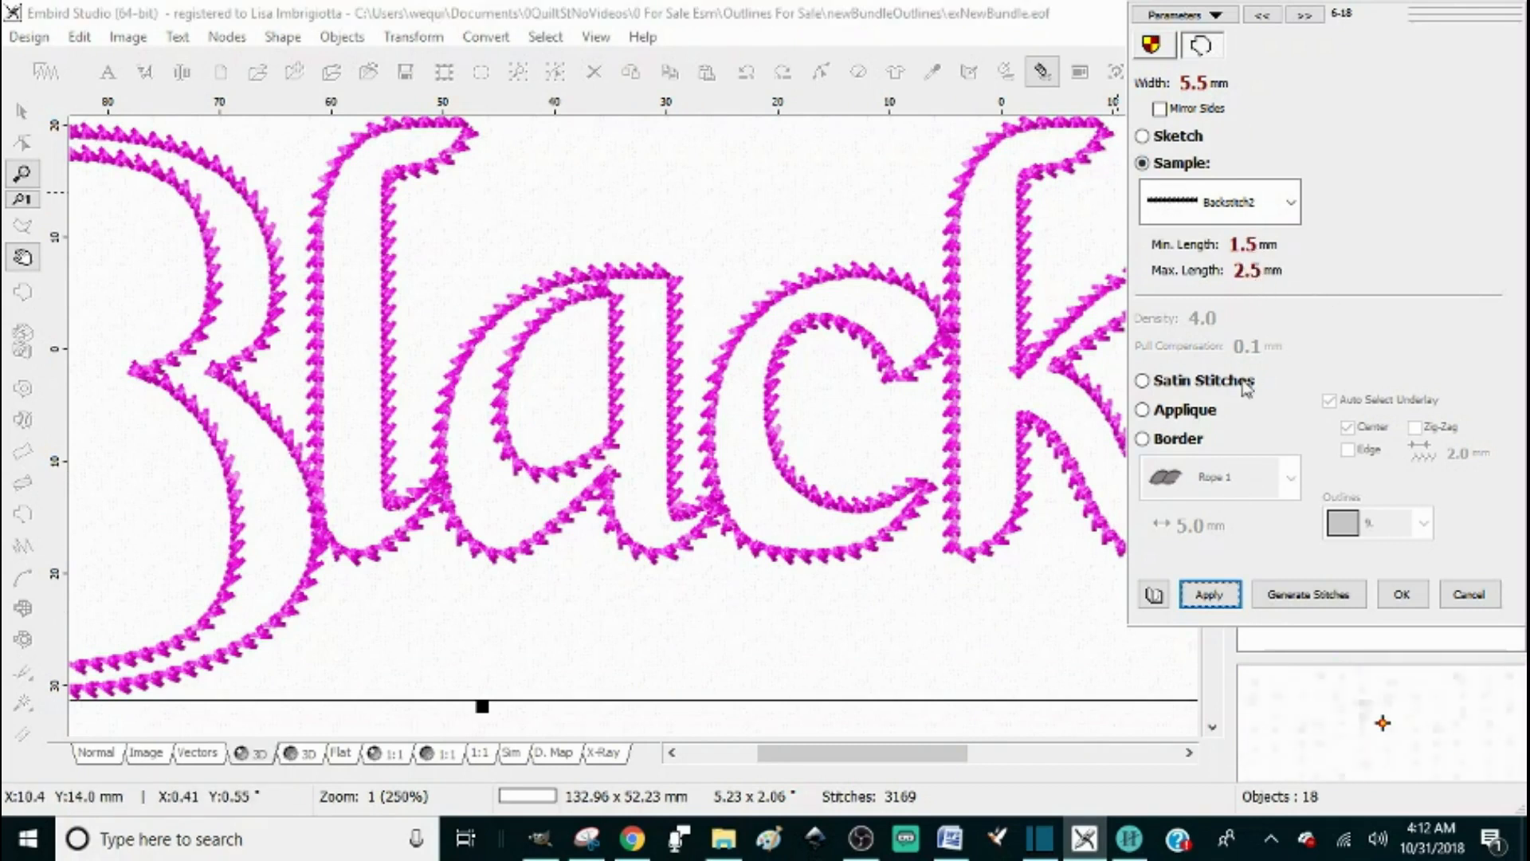
pyautogui.click(1208, 595)
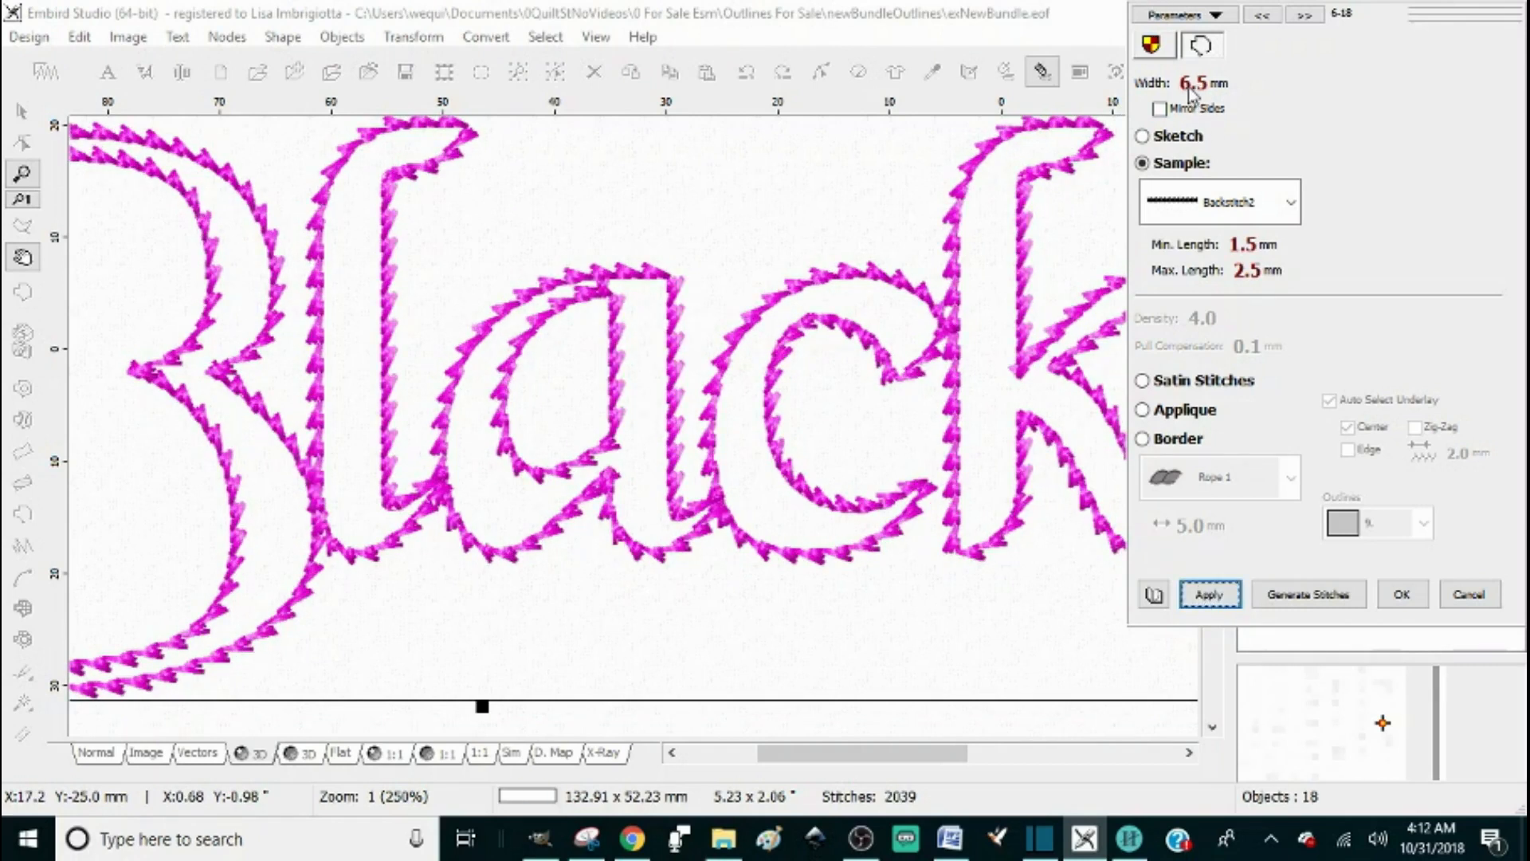
pyautogui.scroll(10, 1195, 89)
pyautogui.click(1216, 591)
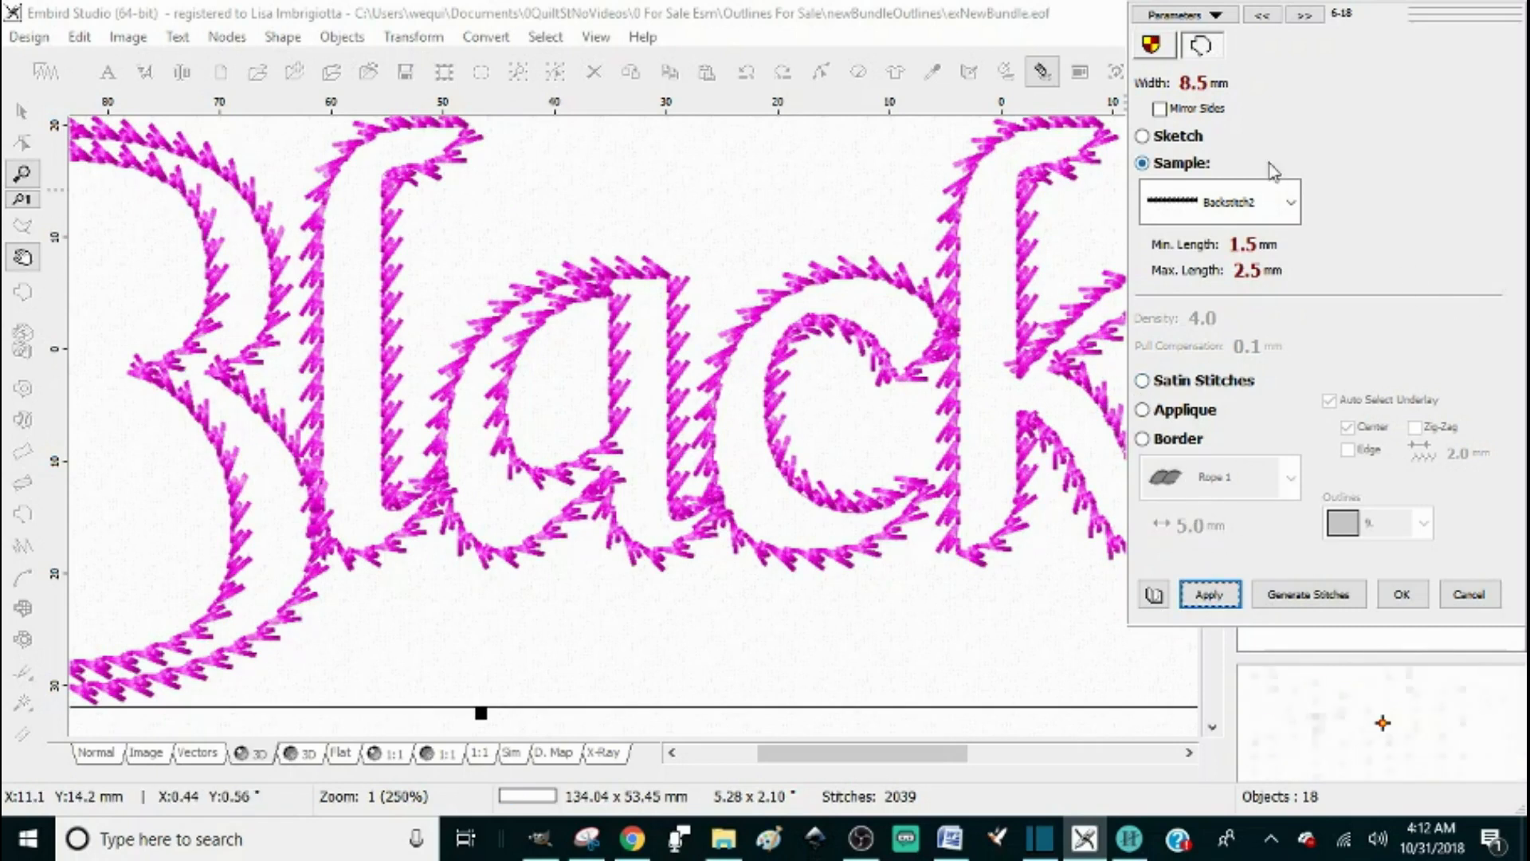
# Apply the crooked Backstitch2 outline sample to the lettering paths and set its width to 8.0 mm.
pyautogui.click(1290, 205)
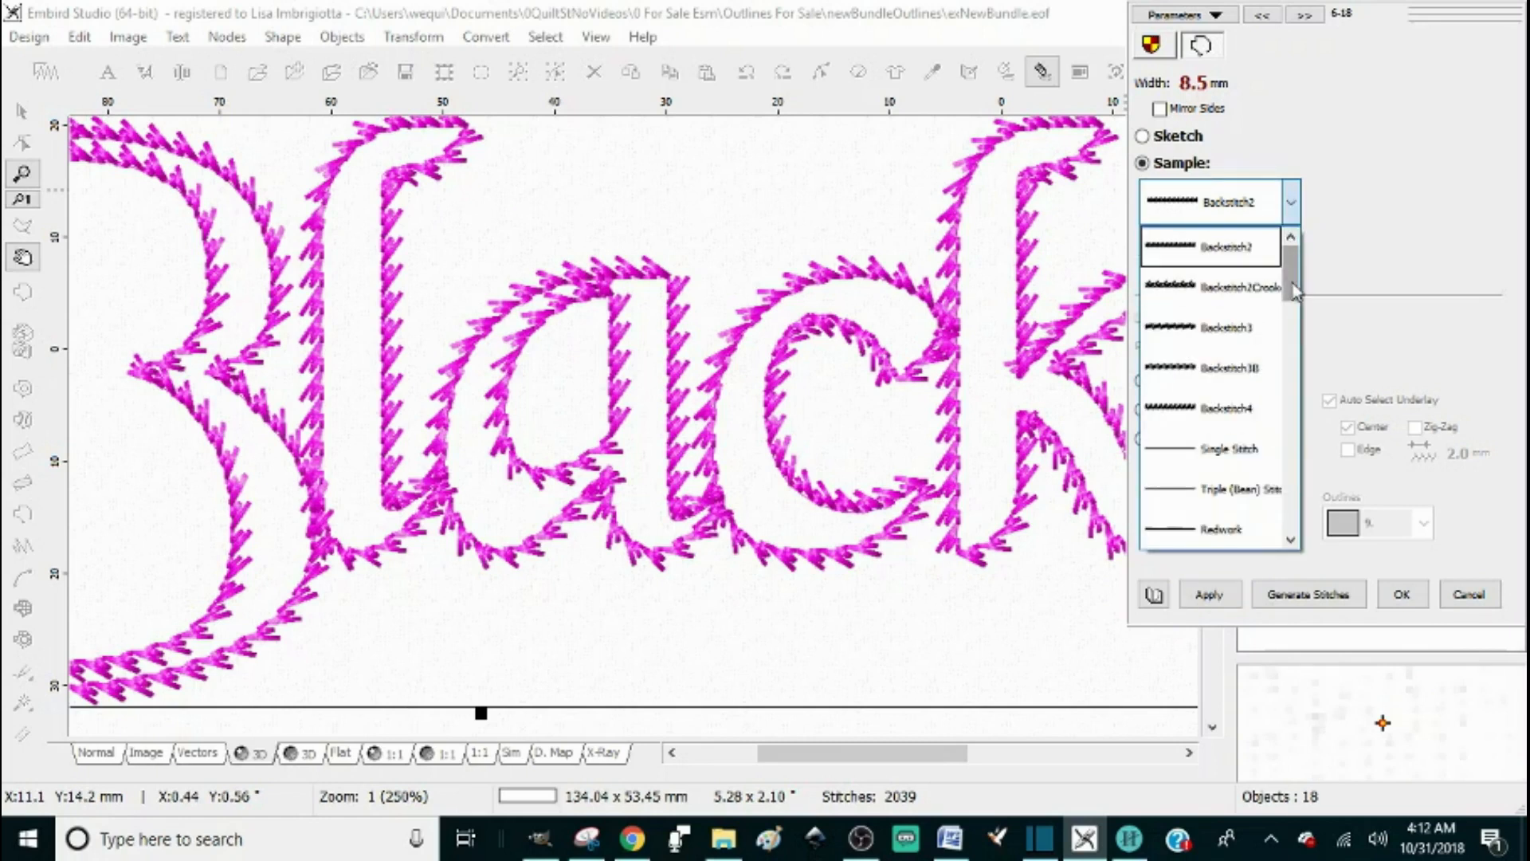
pyautogui.click(1208, 291)
pyautogui.click(1209, 594)
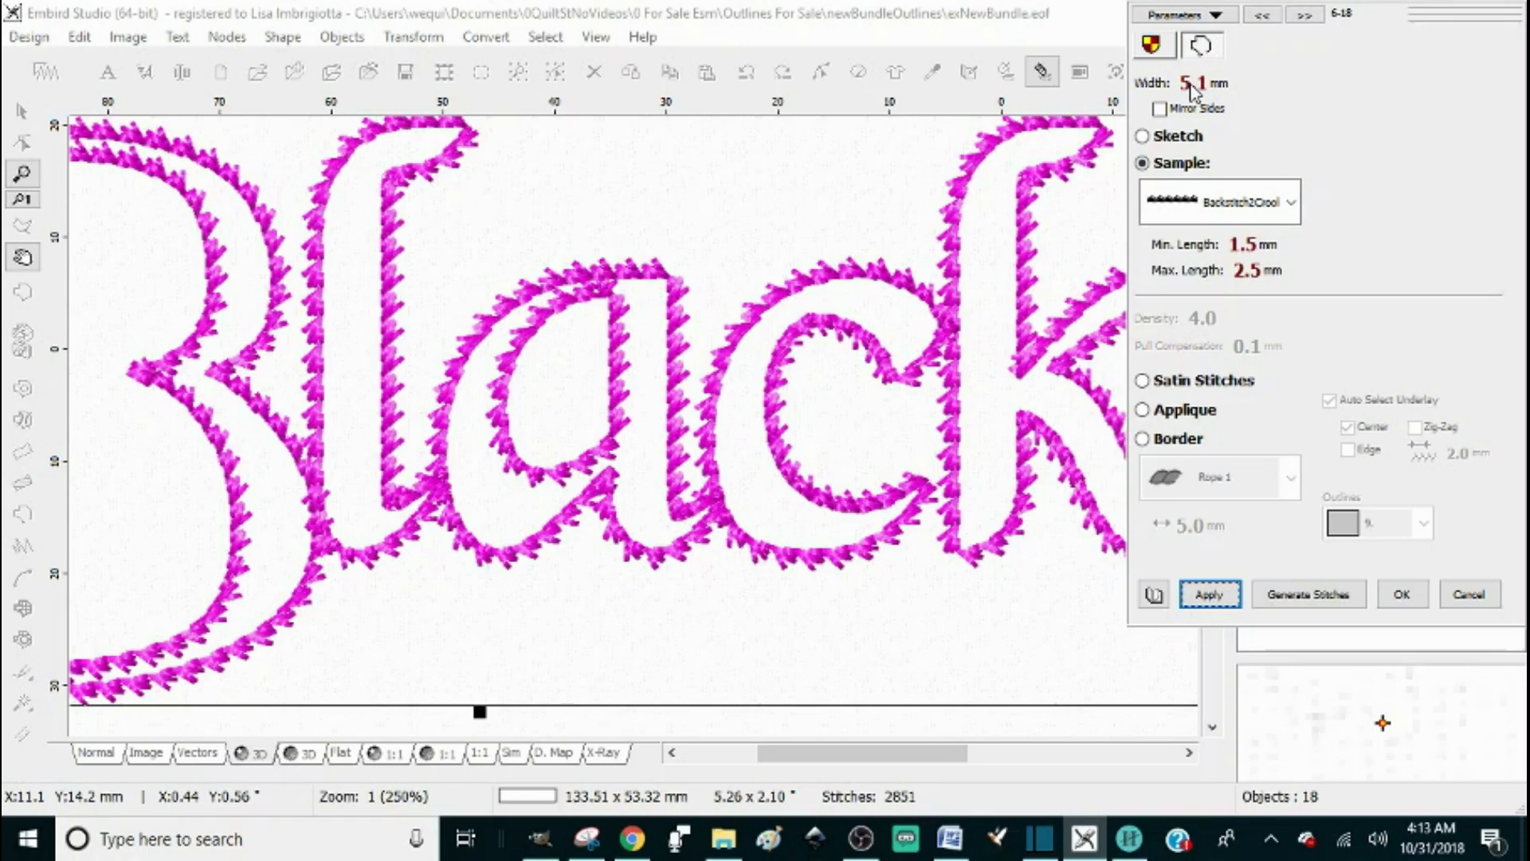
pyautogui.moveTo(1186, 87); pyautogui.dragTo(1191, 98)
pyautogui.click(1215, 591)
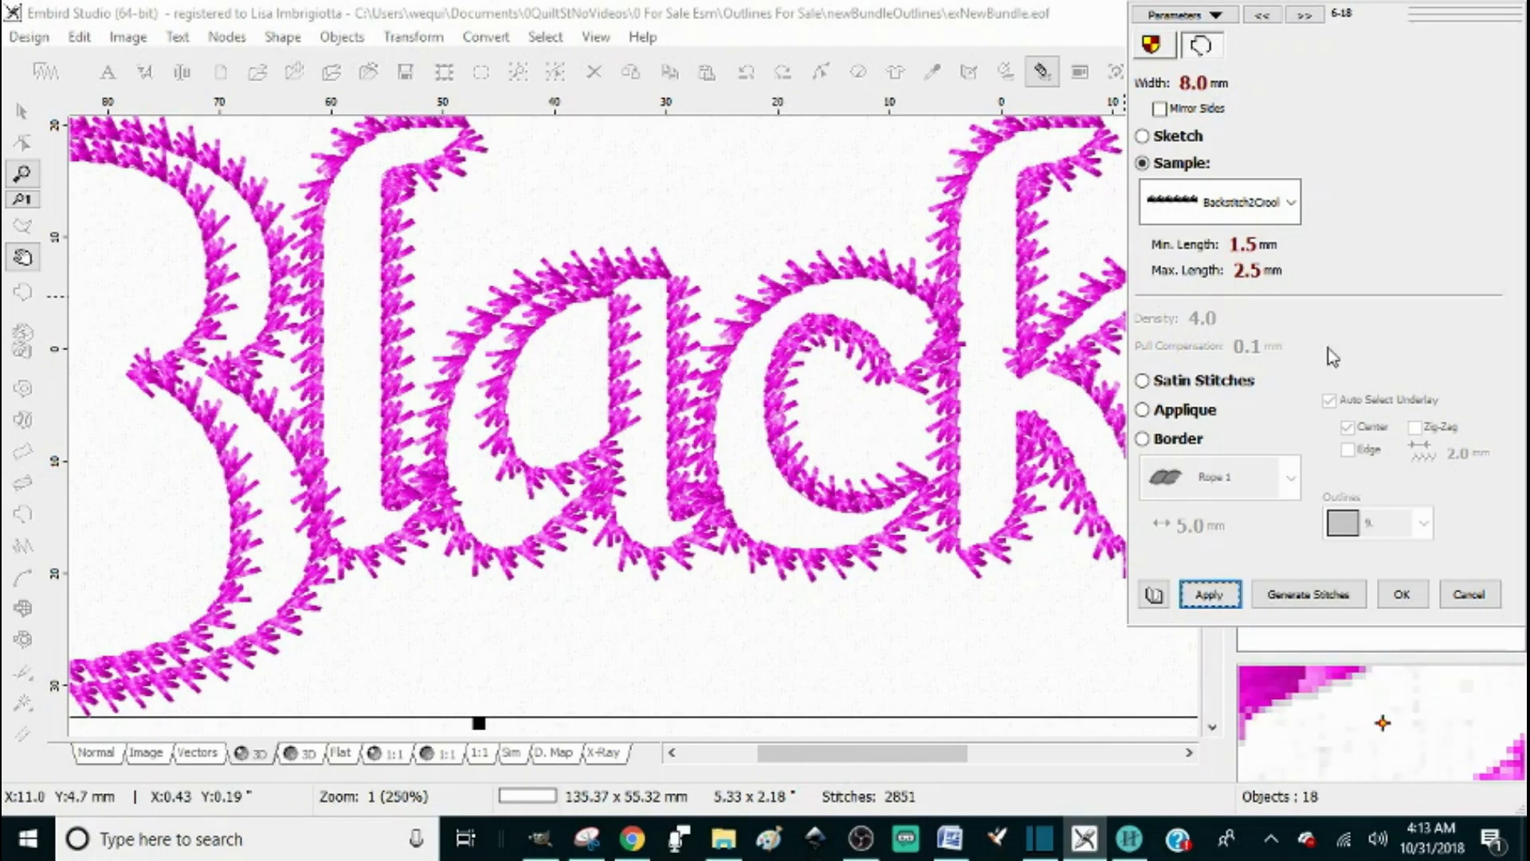
pyautogui.click(1403, 595)
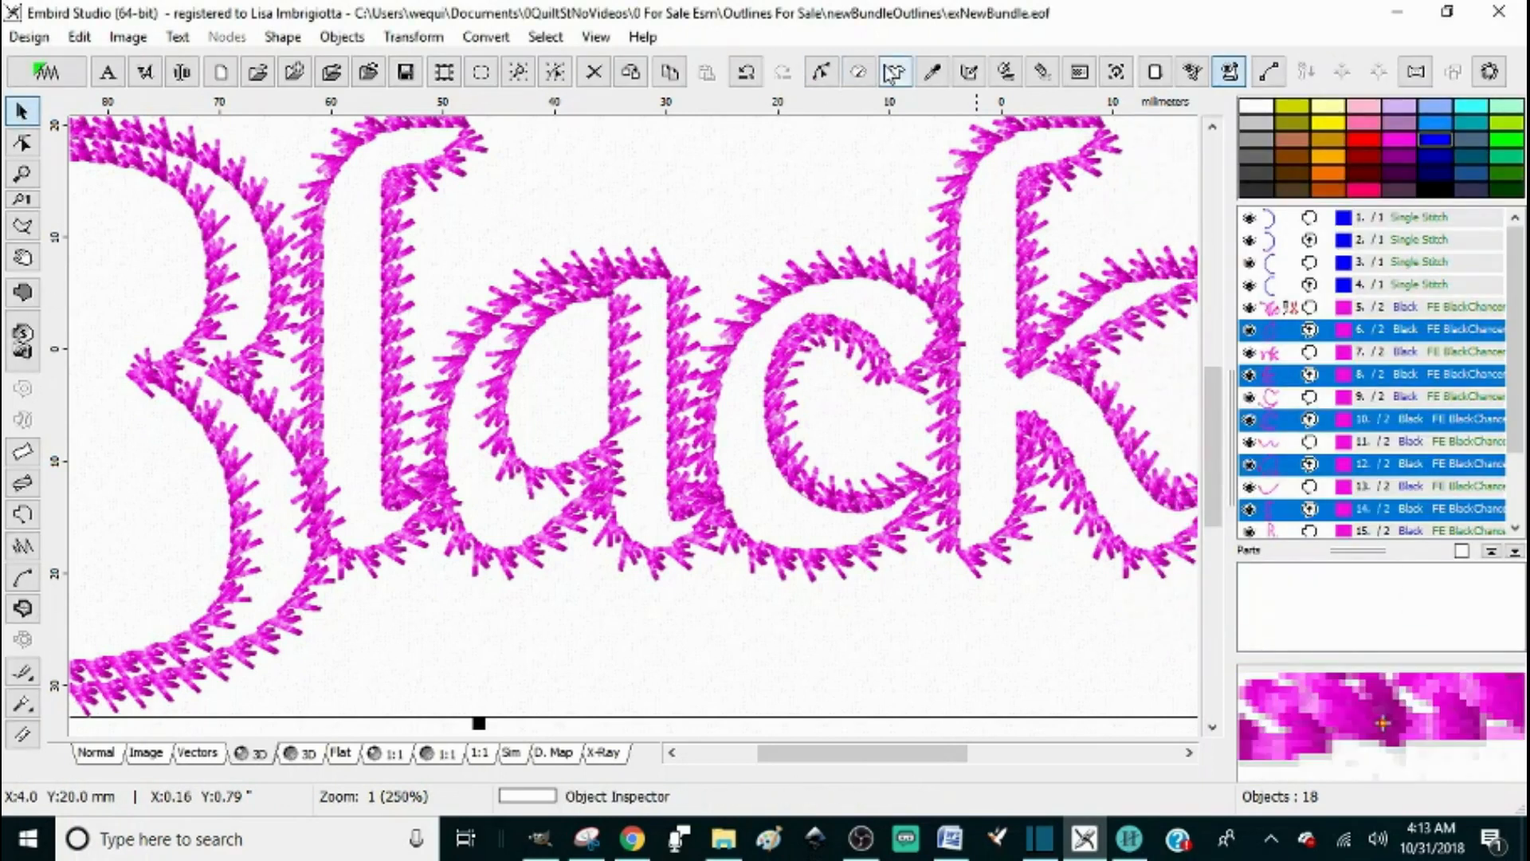
# Select all backward outline paths again and remove the octagon's objects 2 and 4, keeping only the lettering paths selected.
pyautogui.click(1411, 239)
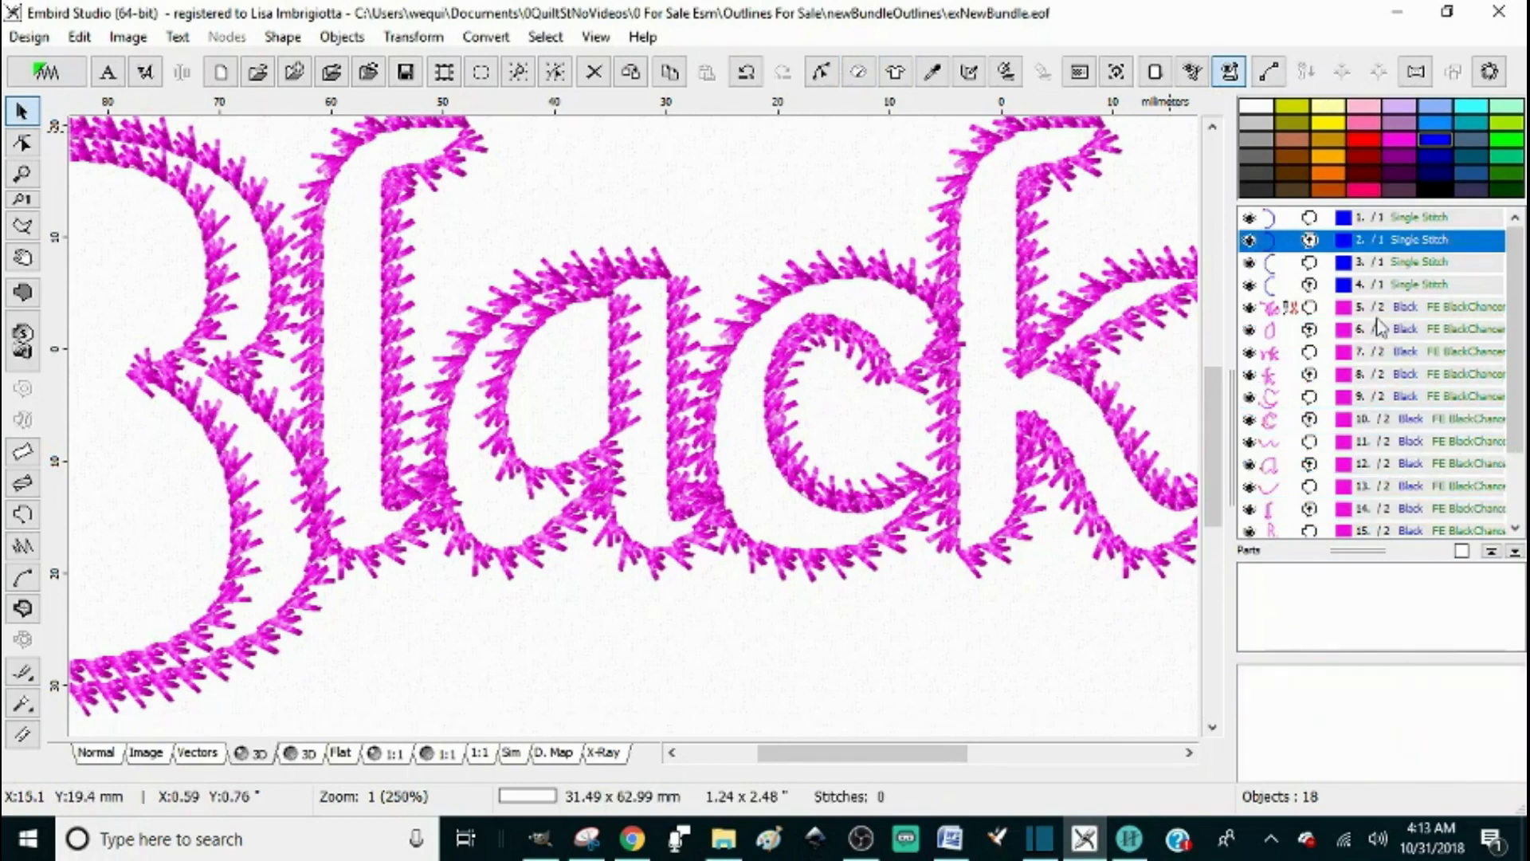
pyautogui.click(545, 36)
pyautogui.moveTo(587, 380)
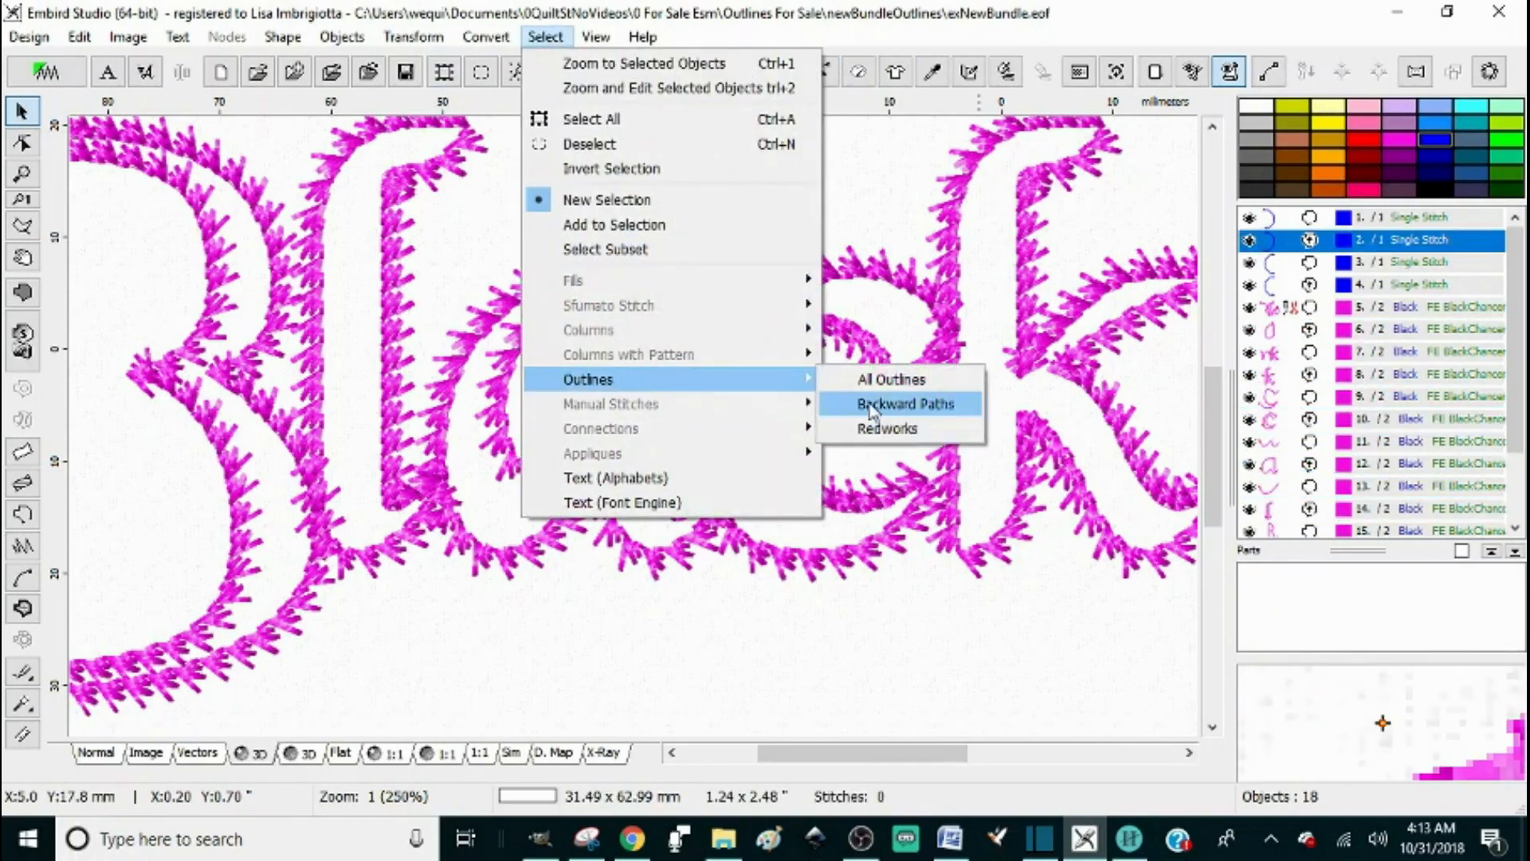
pyautogui.click(885, 405)
pyautogui.moveTo(1521, 415); pyautogui.dragTo(1521, 372)
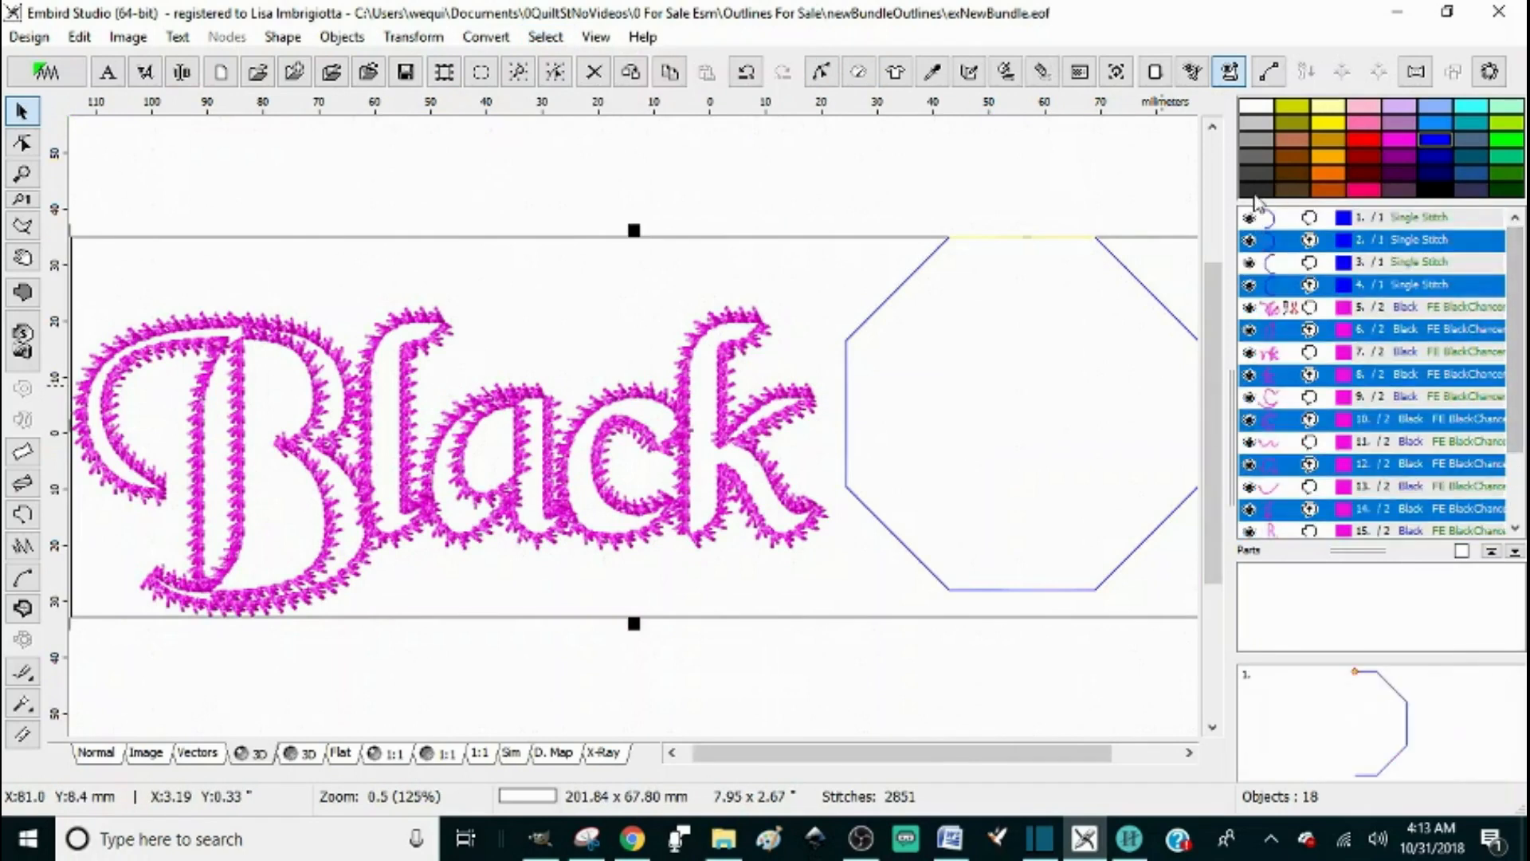
pyautogui.keyDown('ctrl'); pyautogui.click(1300, 224); pyautogui.keyUp('ctrl')
pyautogui.keyDown('ctrl'); pyautogui.click(1307, 283); pyautogui.keyUp('ctrl')
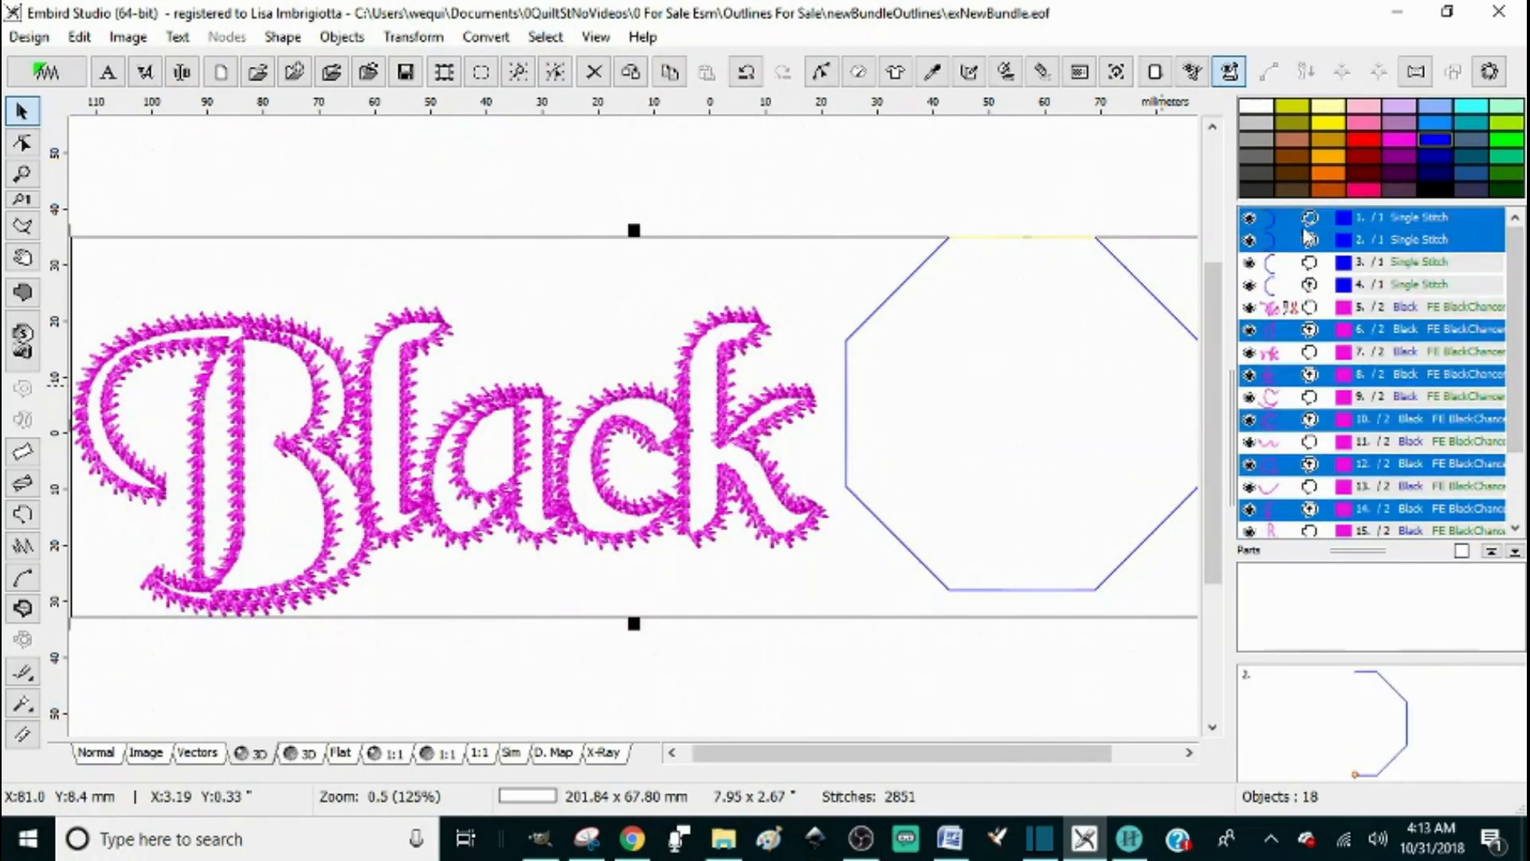
pyautogui.keyDown('ctrl'); pyautogui.click(1303, 223); pyautogui.keyUp('ctrl')
pyautogui.keyDown('ctrl'); pyautogui.click(1301, 240); pyautogui.keyUp('ctrl')
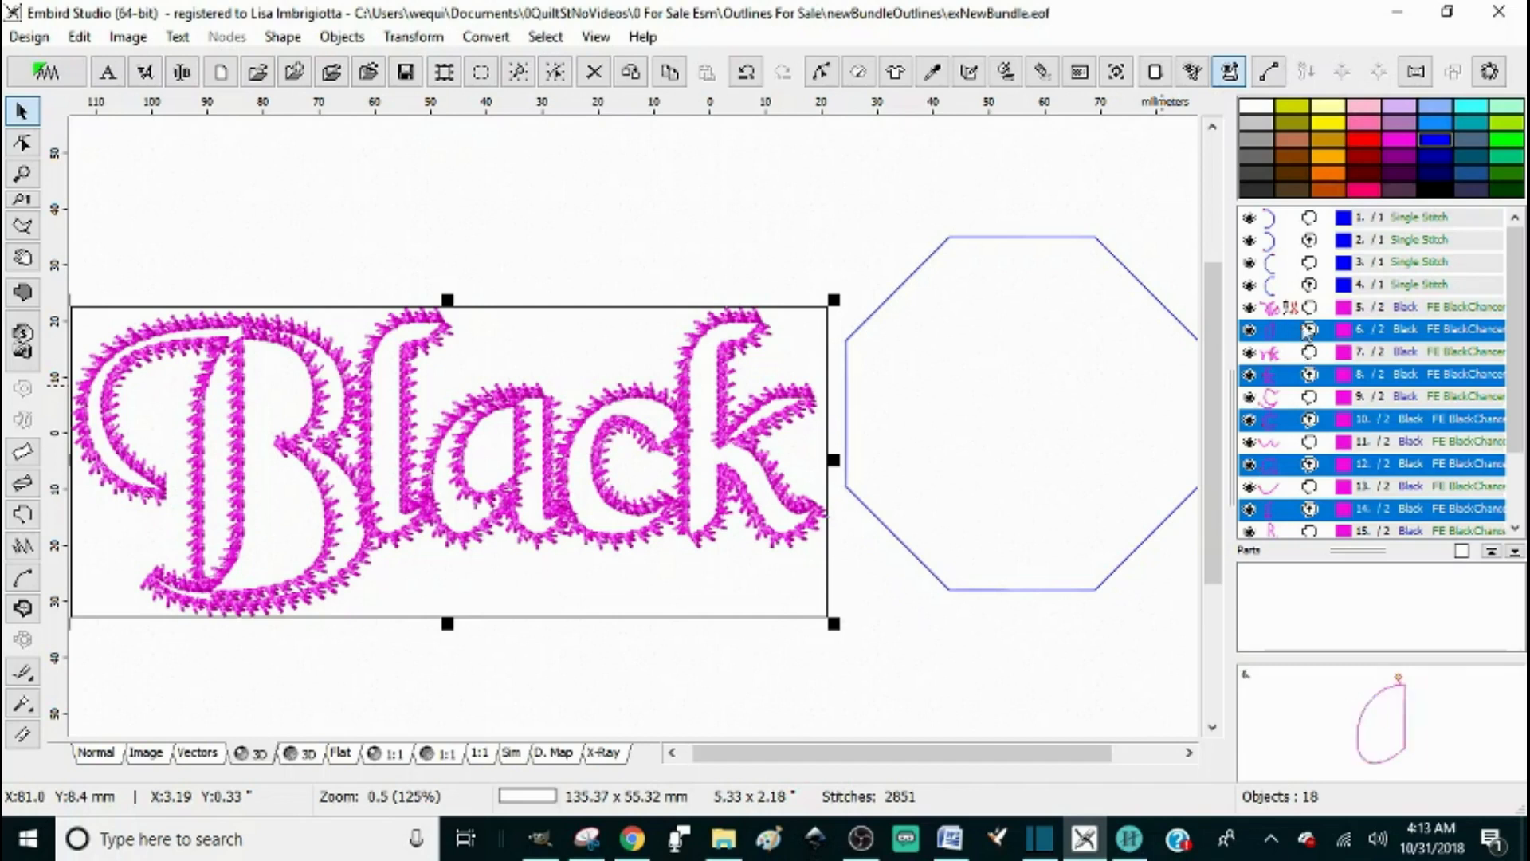
# Reapply the crooked Backstitch2 sample to the lettering at 5.0 mm width, and raise the width value to 6.5 mm.
pyautogui.click(858, 72)
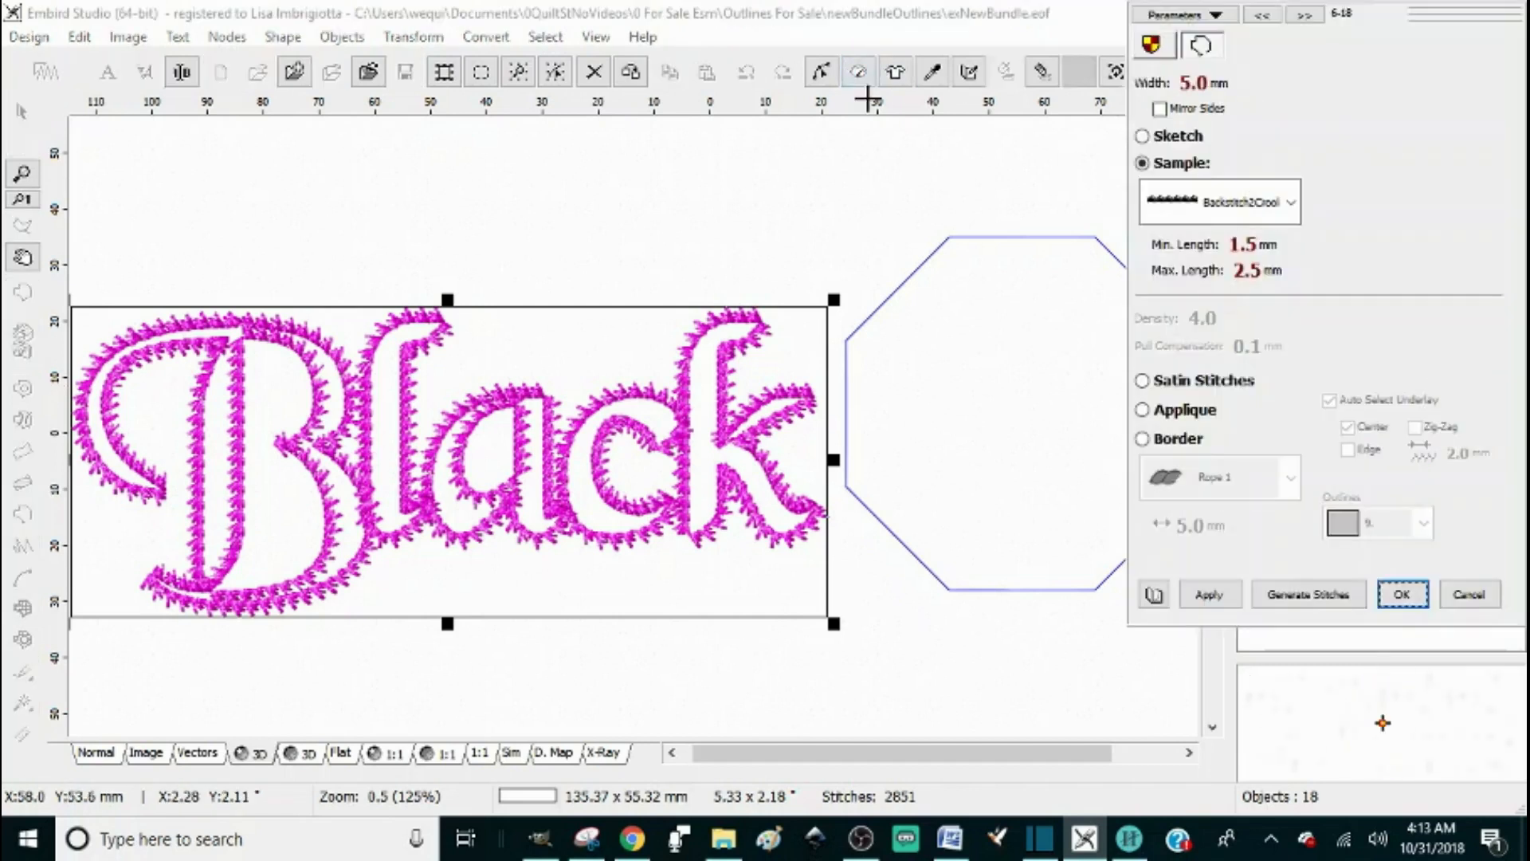
pyautogui.scroll(1, 356, 410)
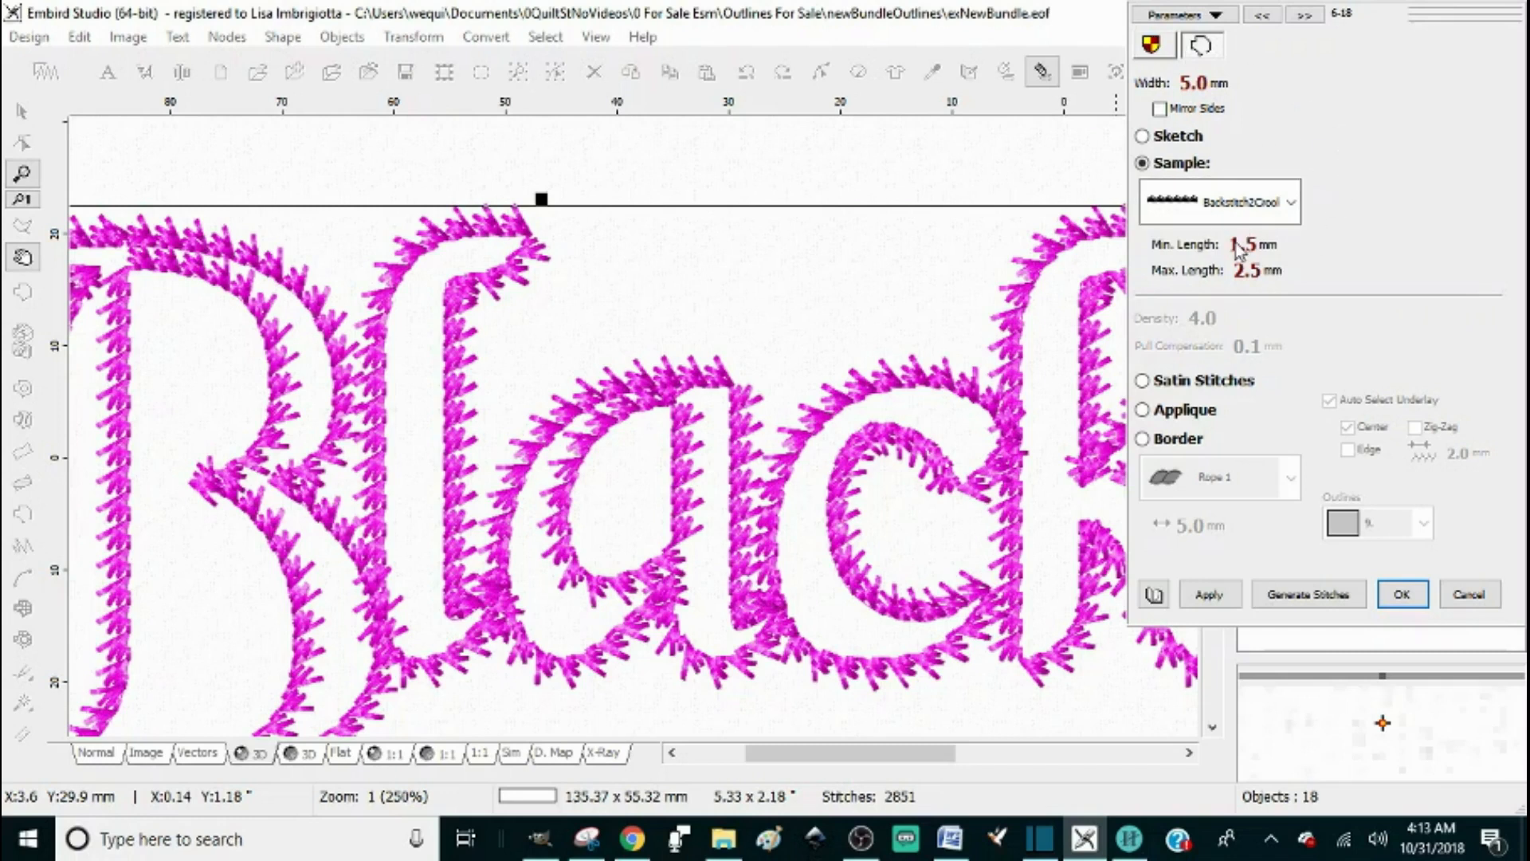
pyautogui.click(1214, 598)
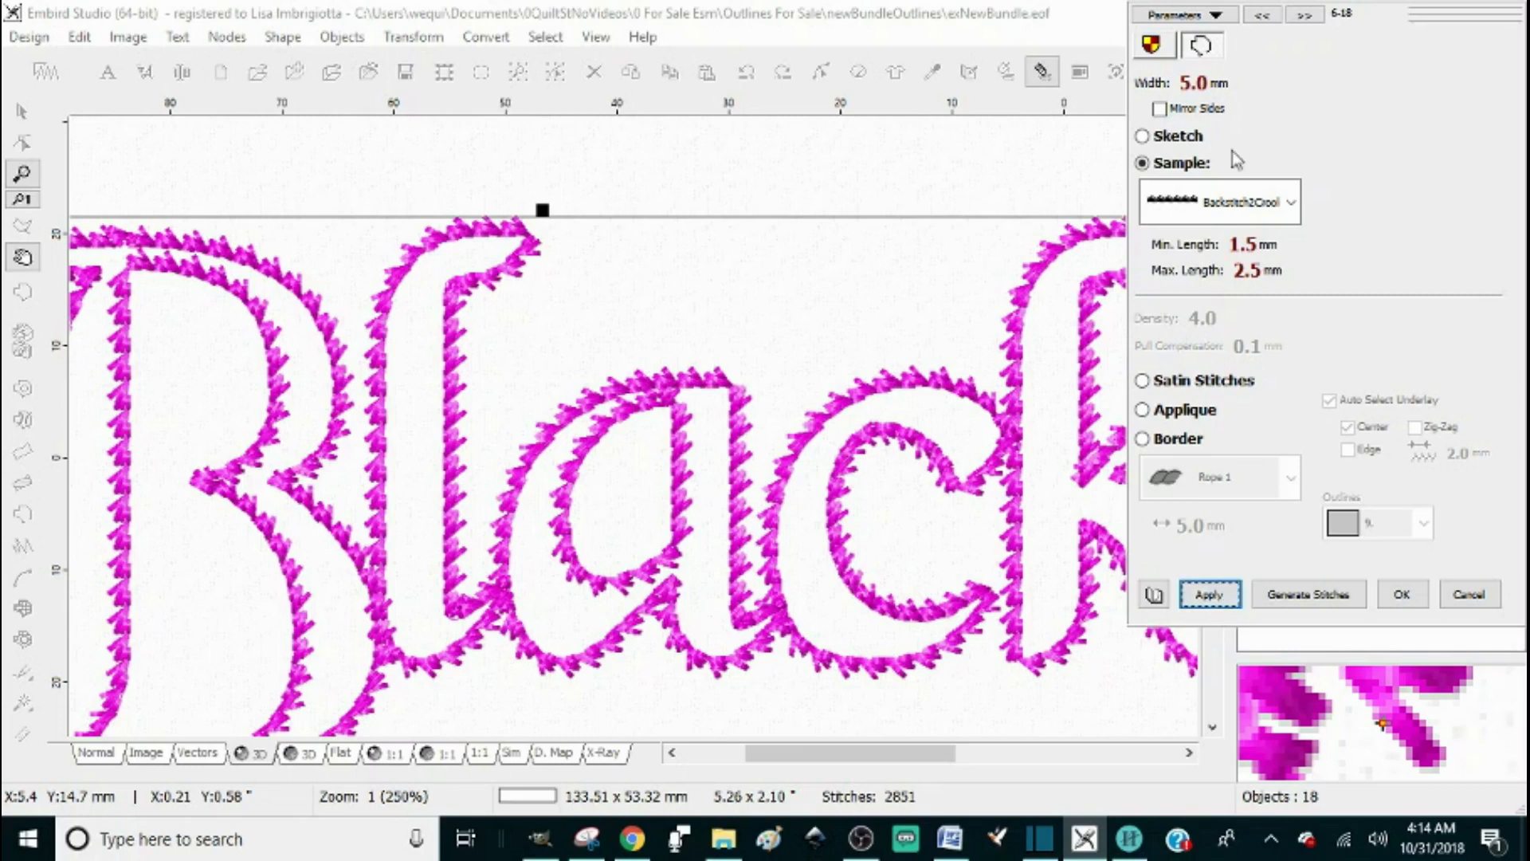
pyautogui.scroll(5, 1190, 92)
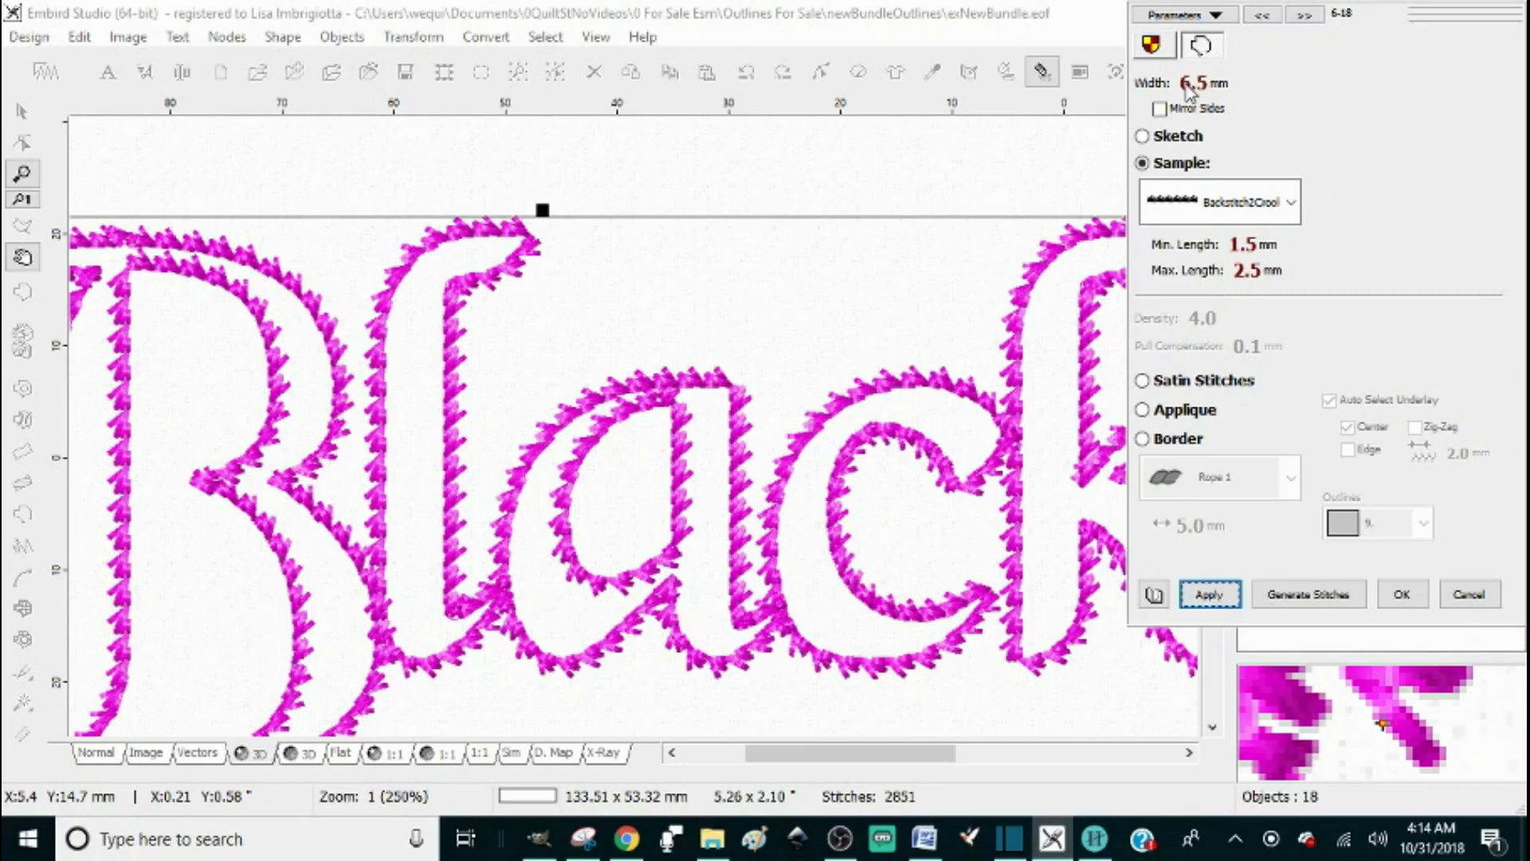
# Apply the plain Backstitch2 sample to the lettering paths with 8.0 mm width and 1.5 mm minimum and maximum lengths.
pyautogui.click(1291, 202)
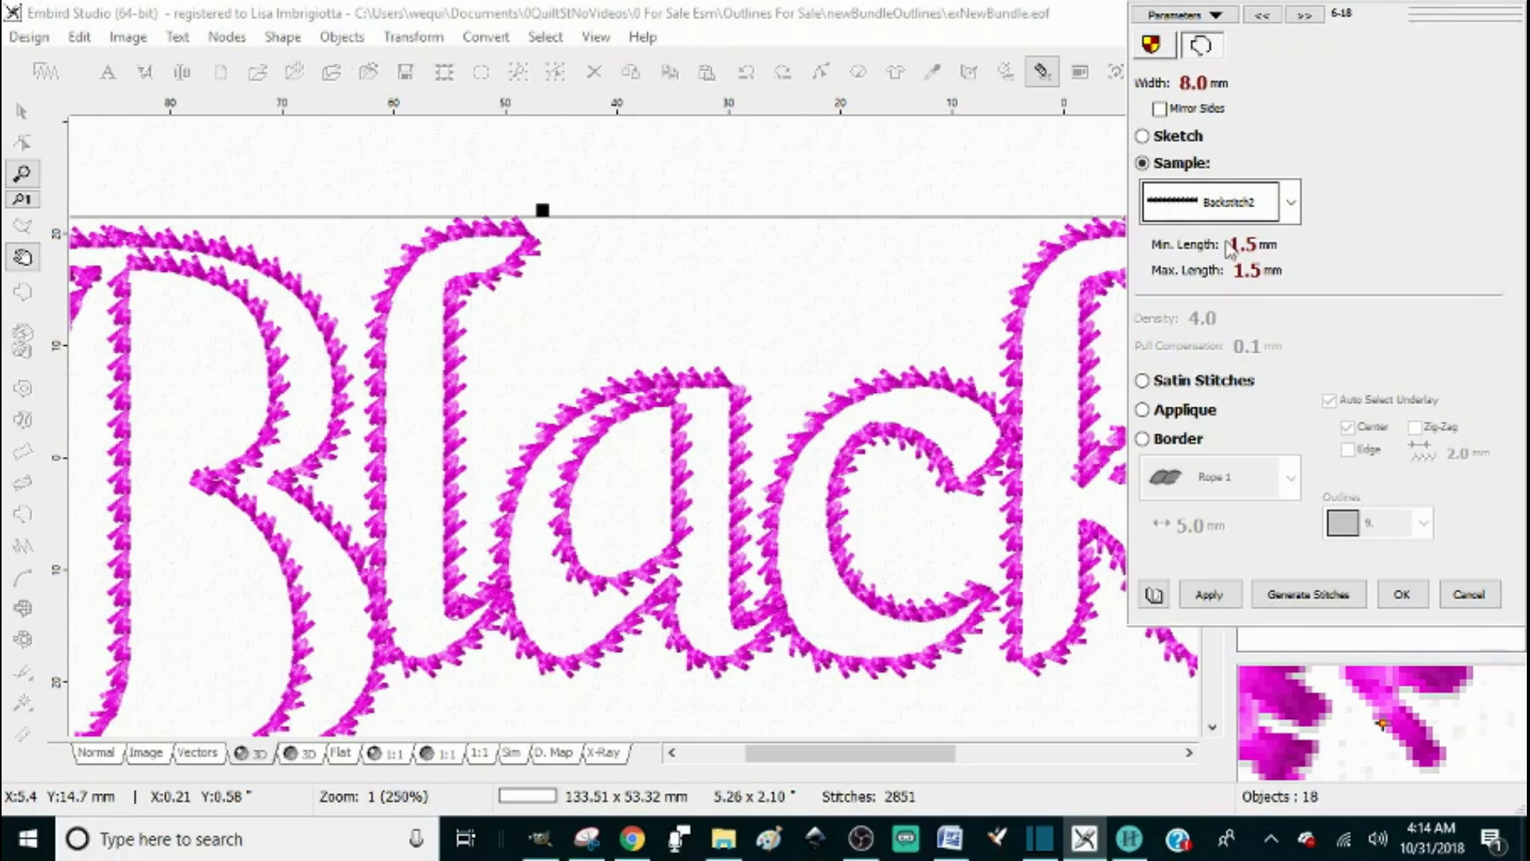
pyautogui.click(1213, 599)
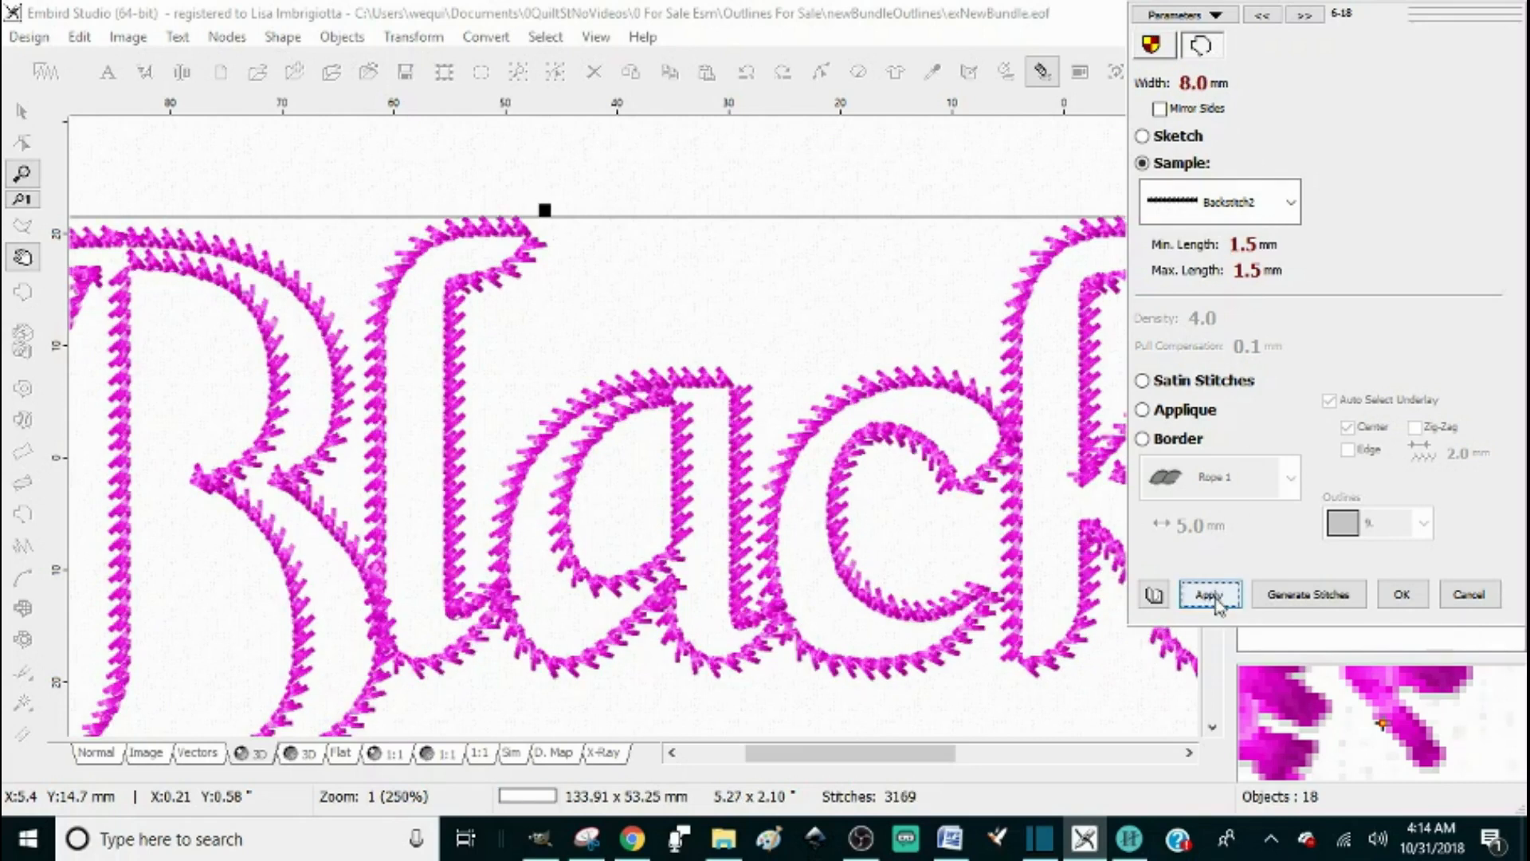
pyautogui.click(1384, 599)
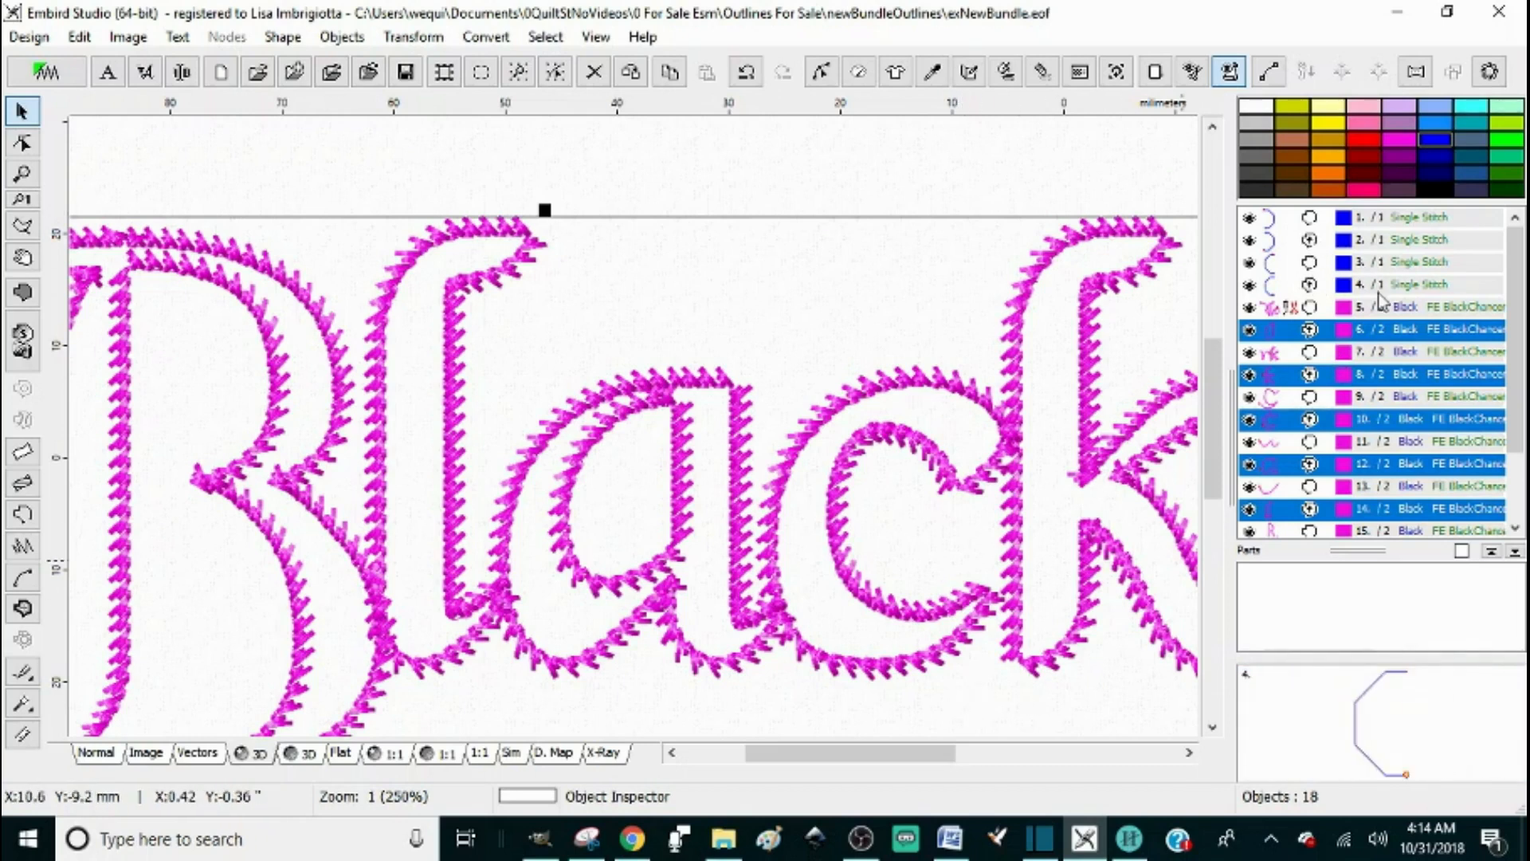
# Examine the octagon's four outline objects and inspect the lettering's backstitches up close.
pyautogui.moveTo(1330, 286); pyautogui.dragTo(1320, 217)
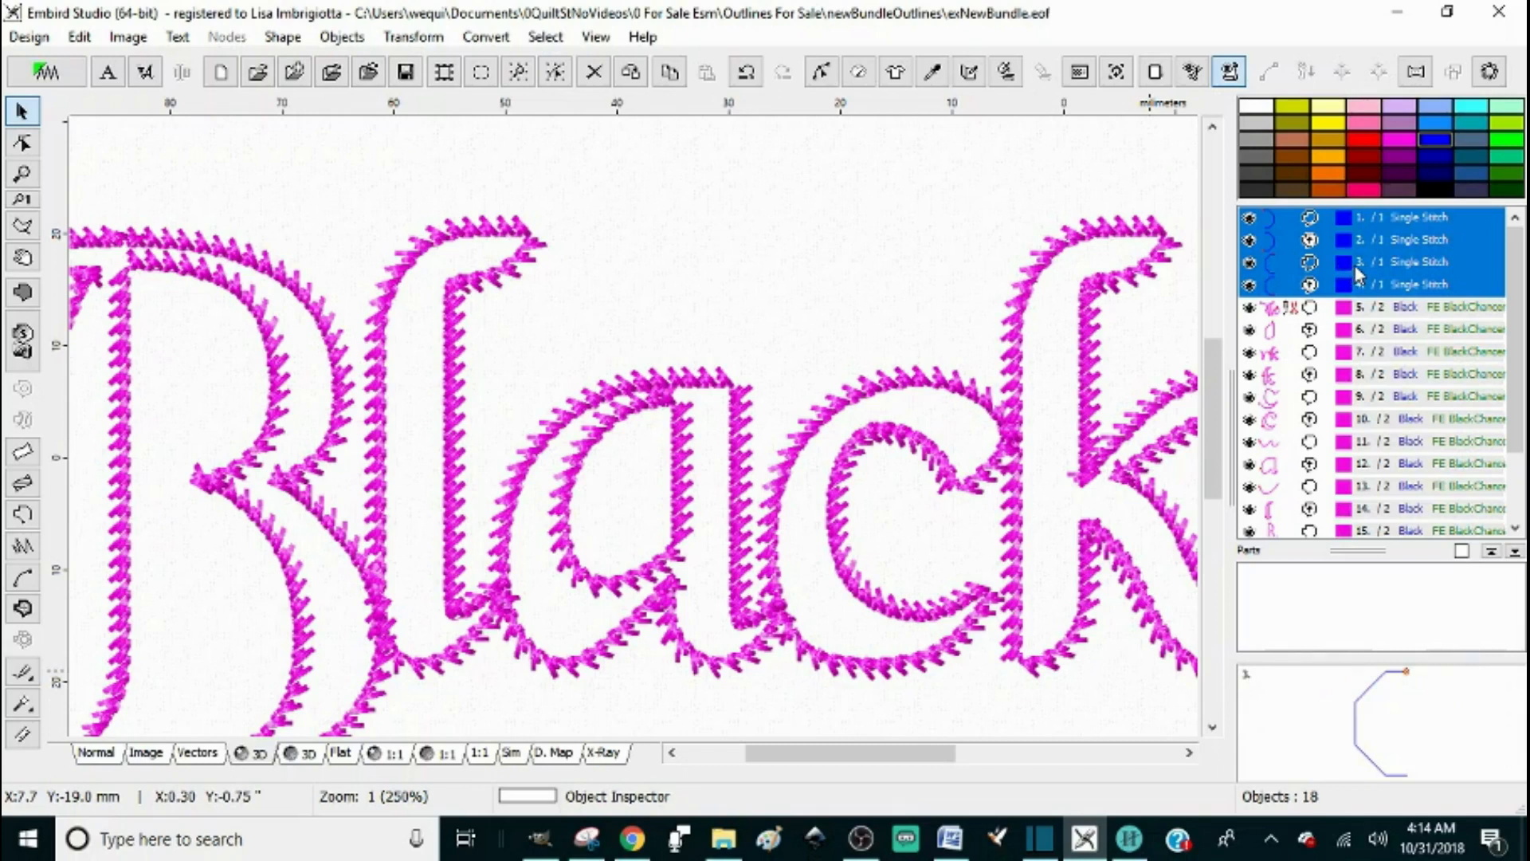
pyautogui.moveTo(881, 757); pyautogui.dragTo(1052, 755)
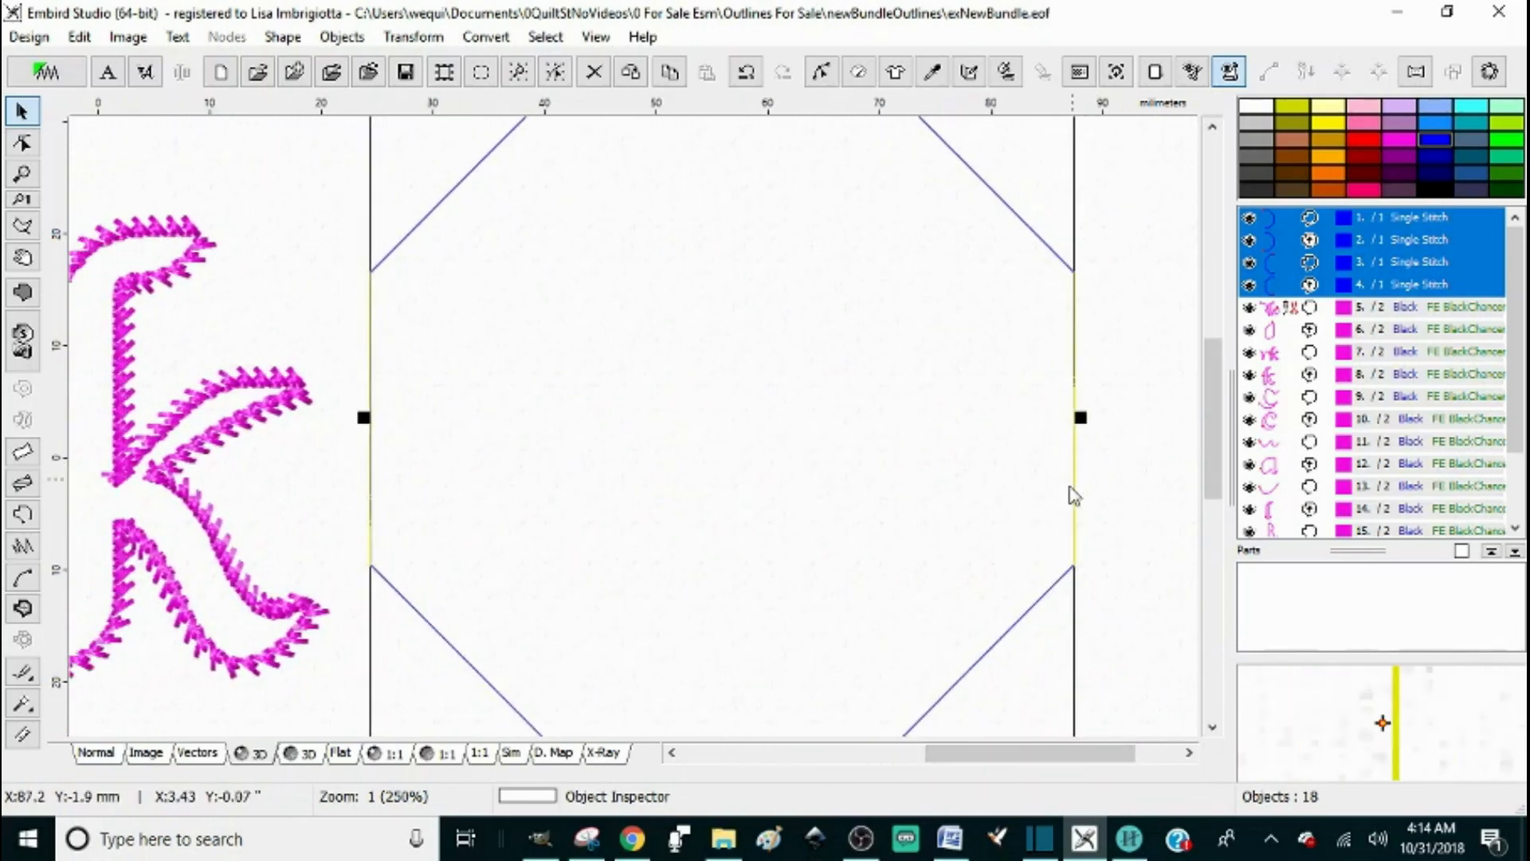
pyautogui.scroll(-1, 1072, 496)
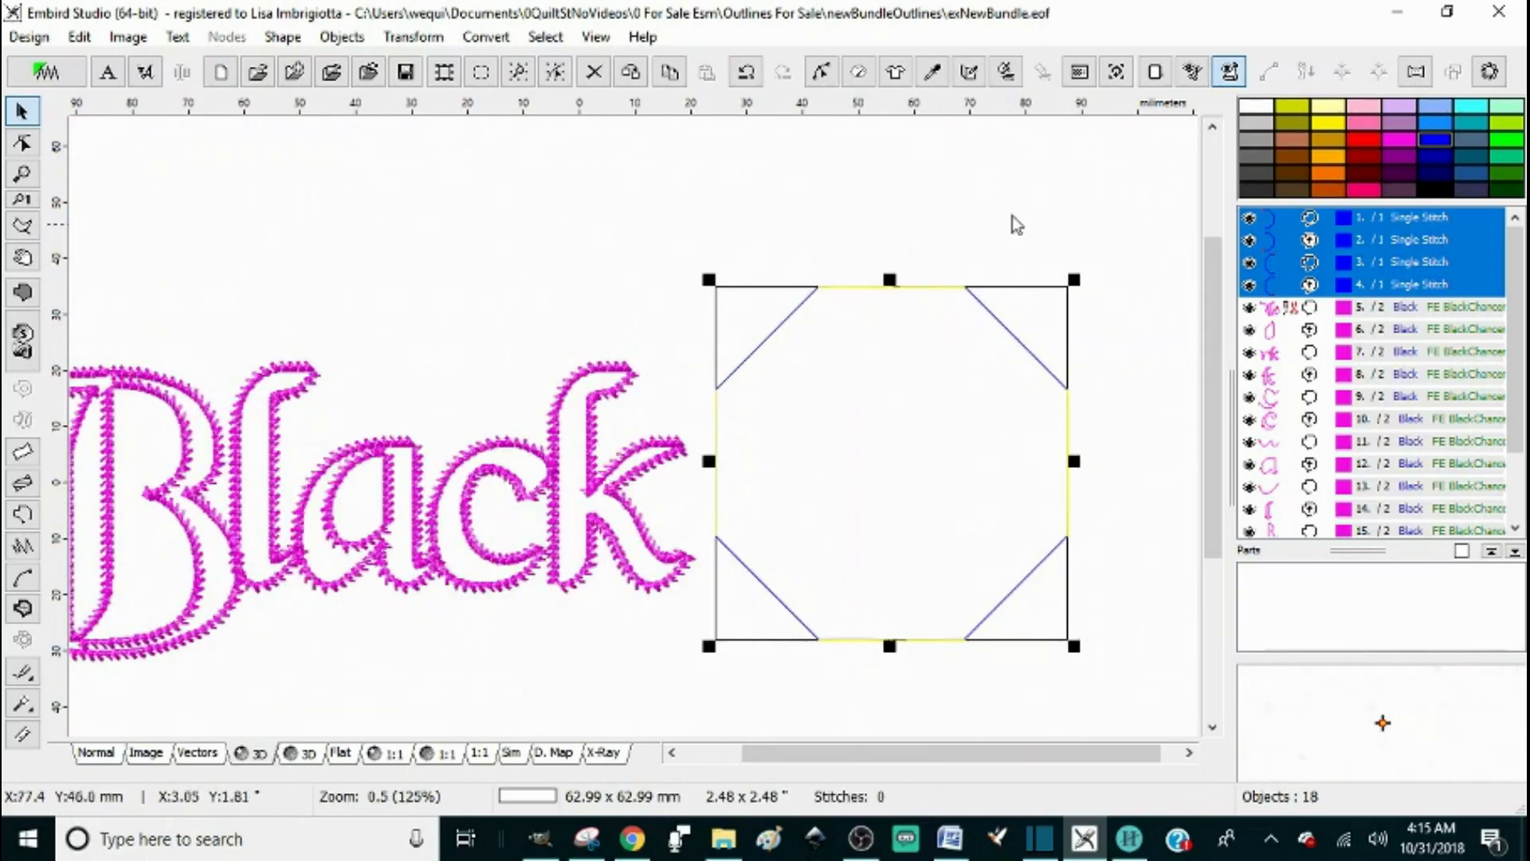
pyautogui.click(991, 211)
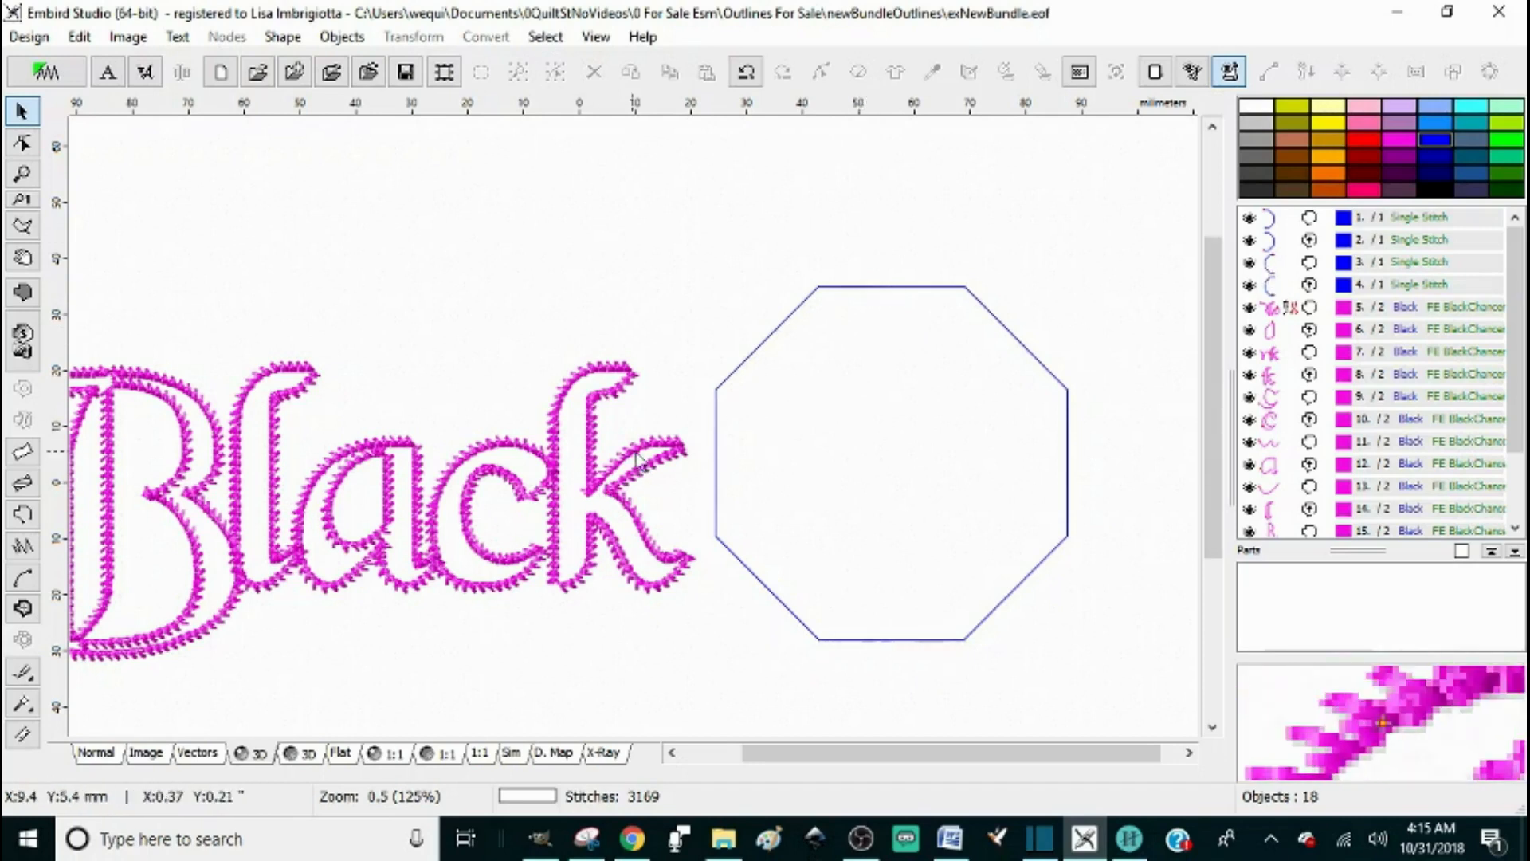
pyautogui.scroll(2, 450, 550)
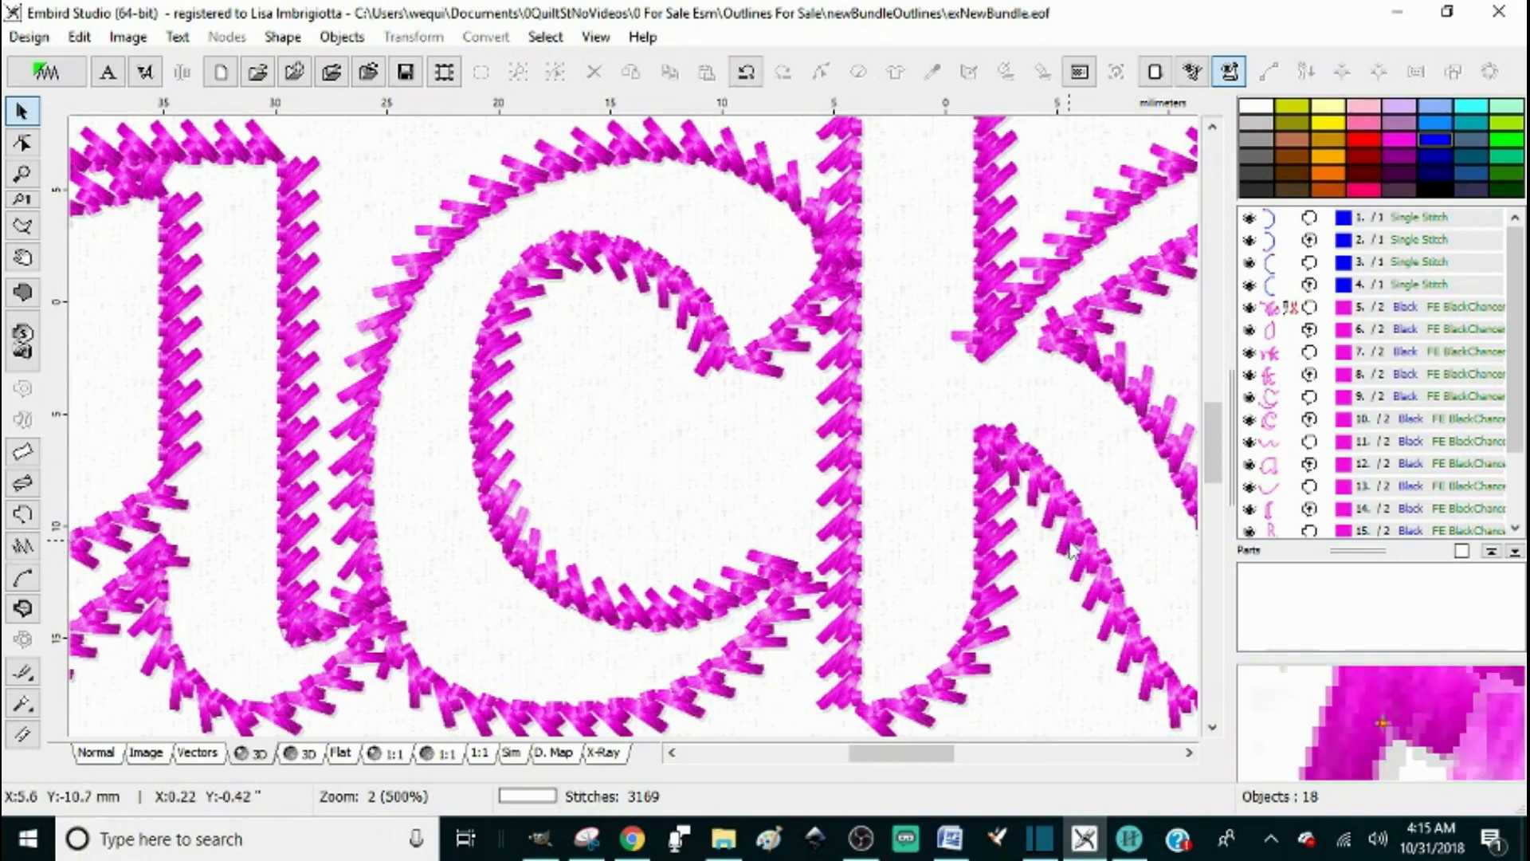
pyautogui.scroll(-2, 984, 663)
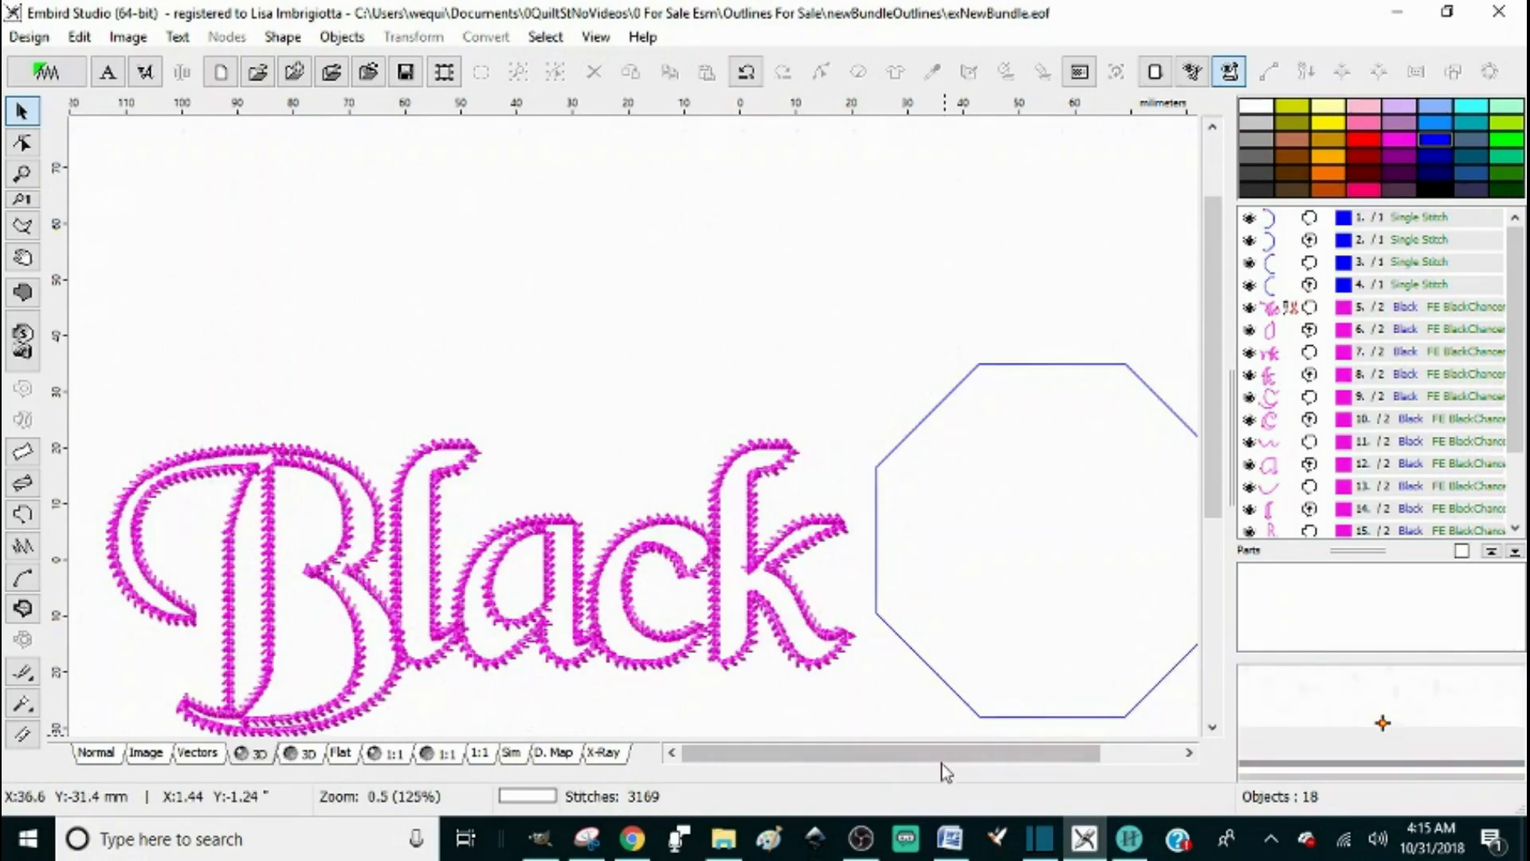
pyautogui.moveTo(960, 762); pyautogui.dragTo(1036, 758)
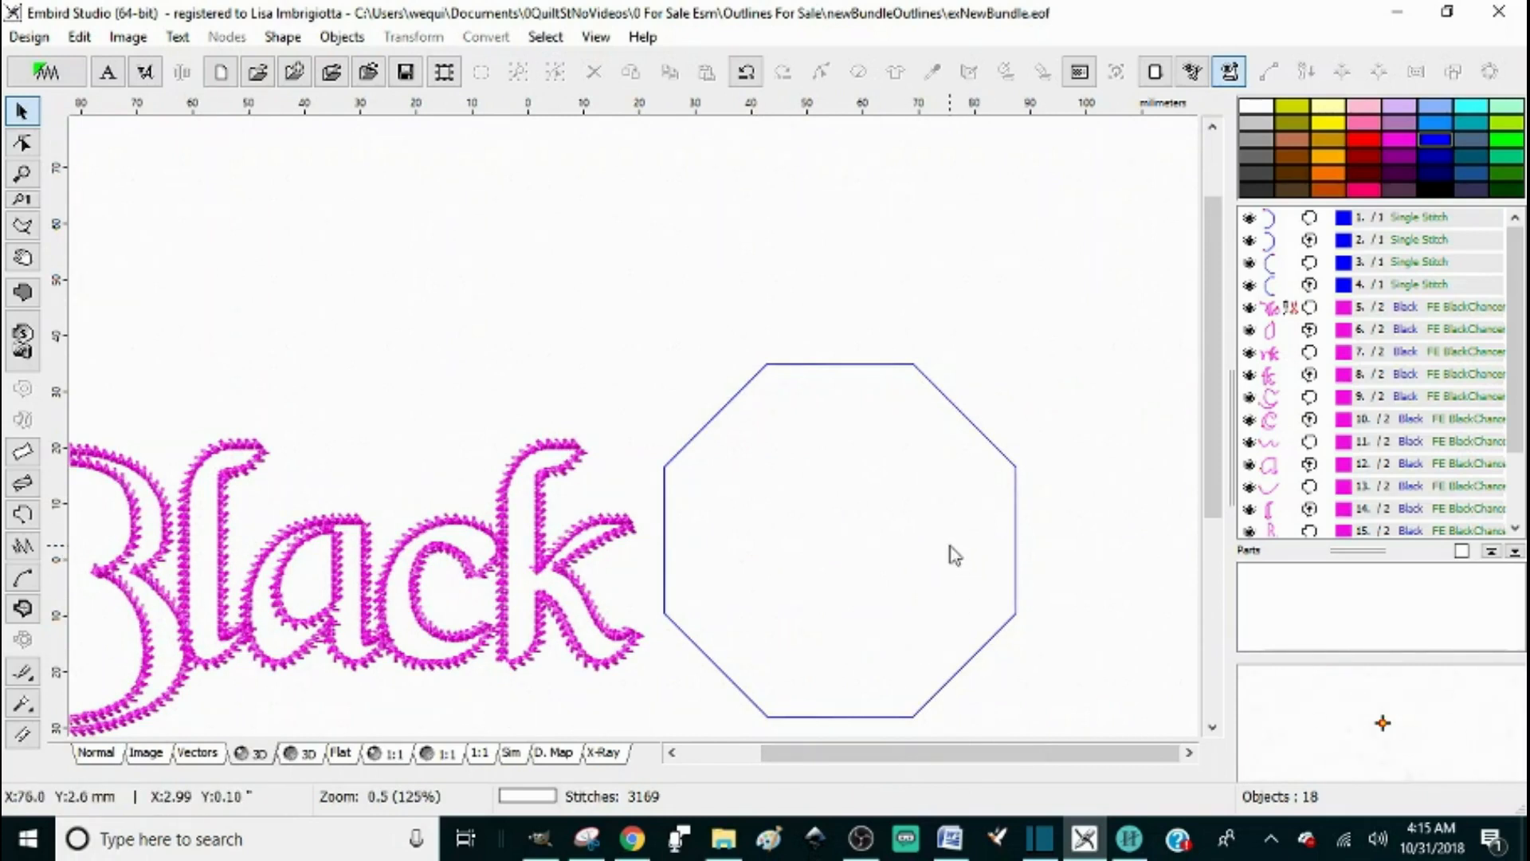
pyautogui.moveTo(891, 754); pyautogui.dragTo(812, 749)
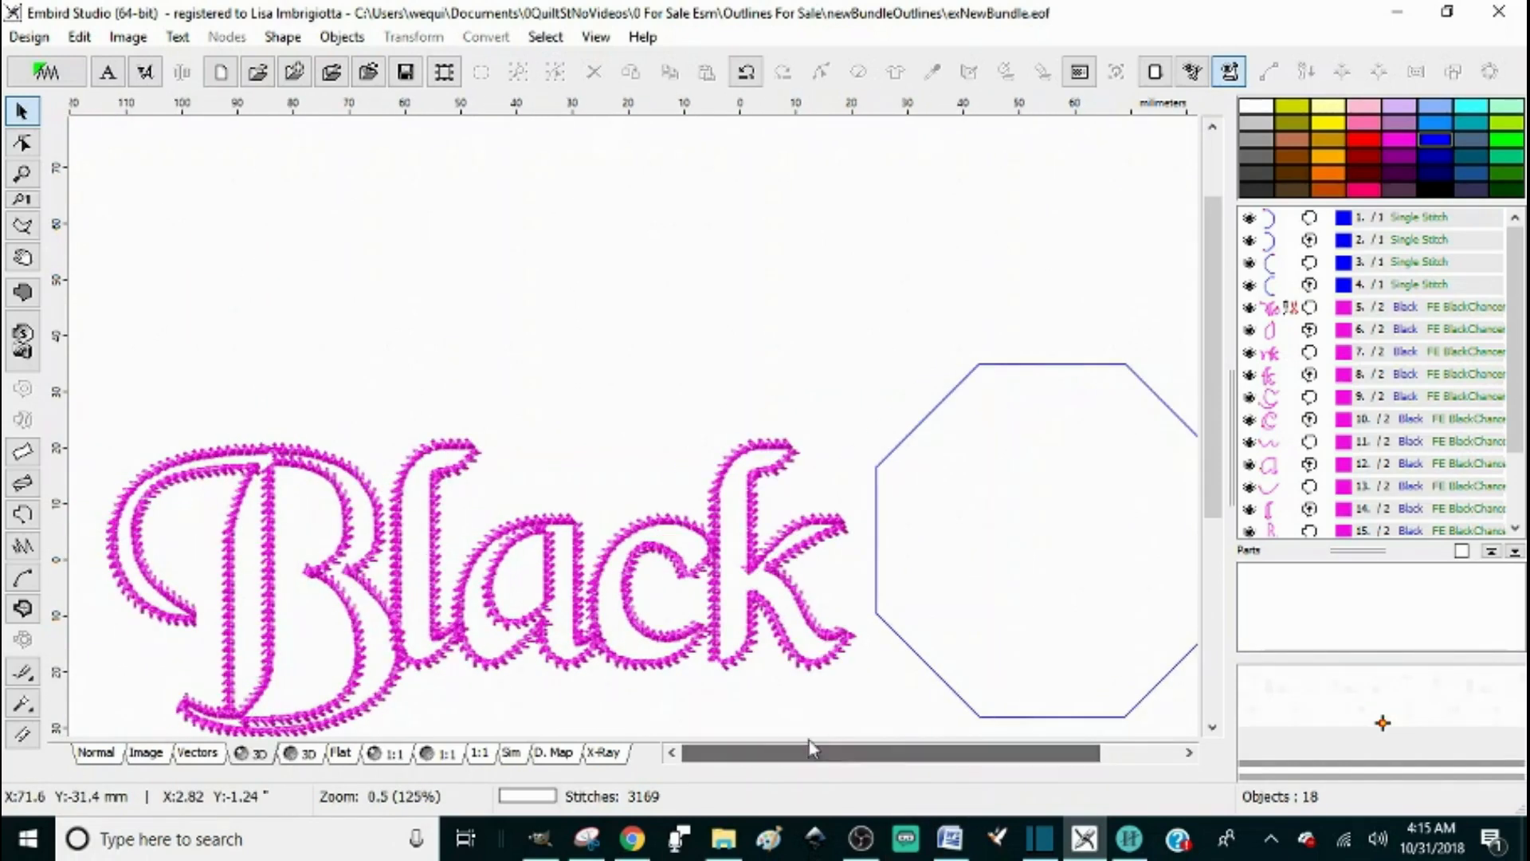
pyautogui.moveTo(1213, 408); pyautogui.dragTo(1204, 471)
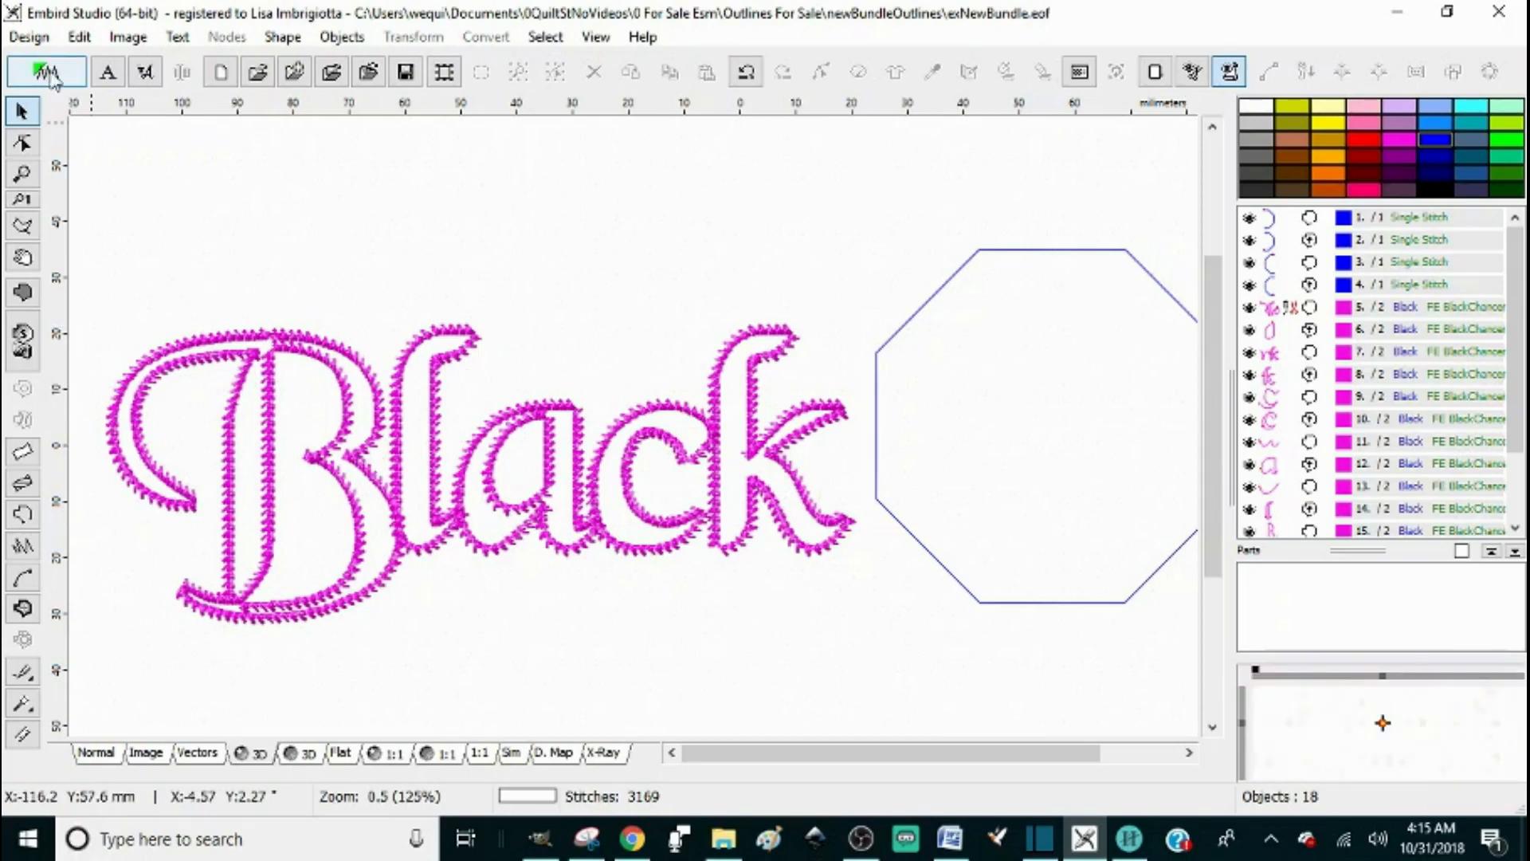
# Select the octagon's backward paths, objects 2 and 4, and open their outline parameters.
pyautogui.click(1313, 244)
pyautogui.keyDown('shift'); pyautogui.click(1313, 287); pyautogui.keyUp('shift')
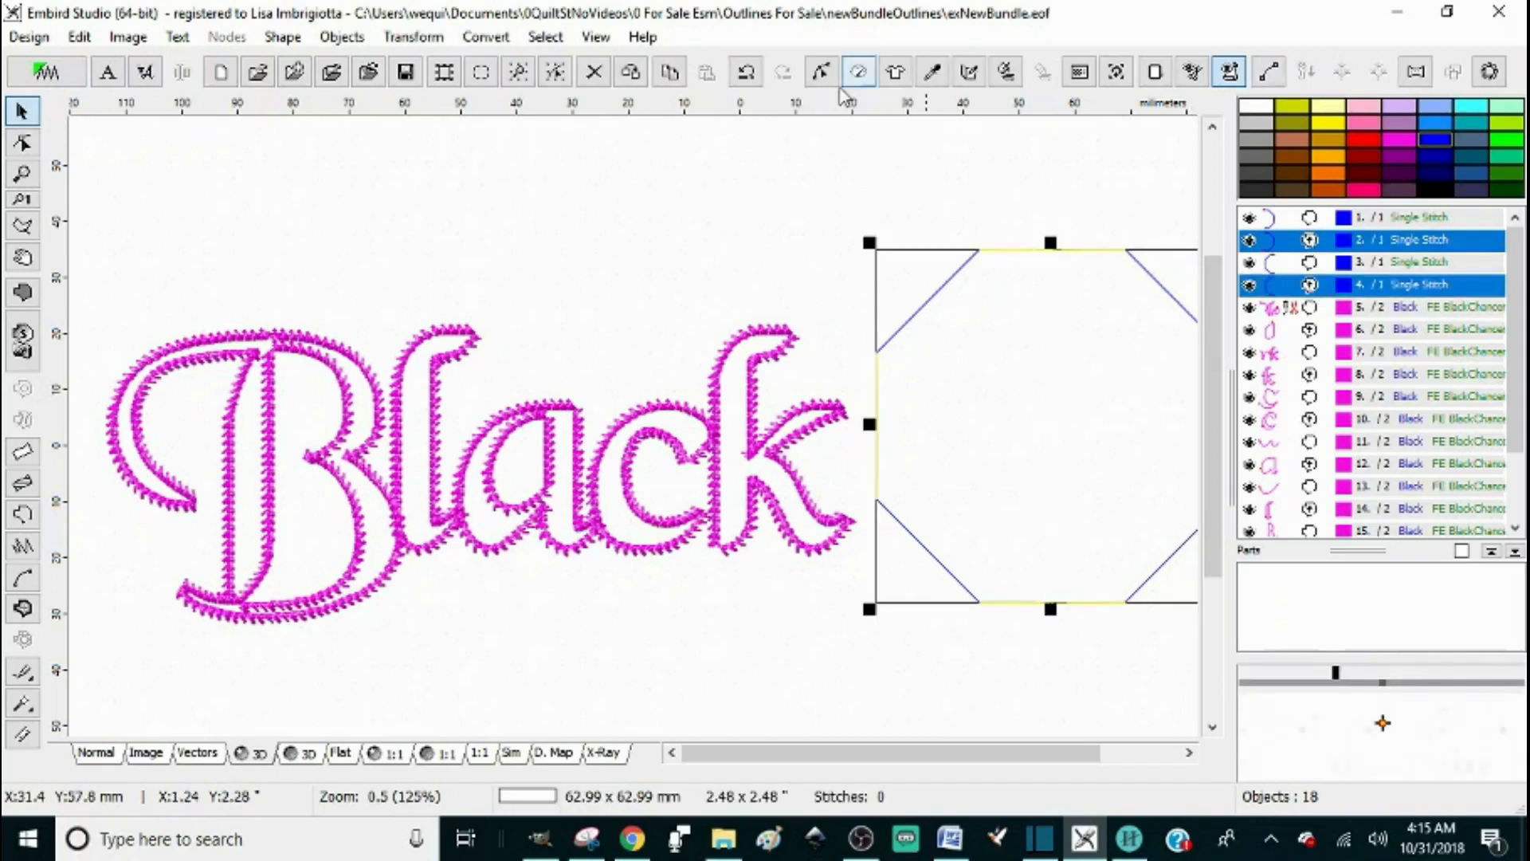
pyautogui.click(859, 71)
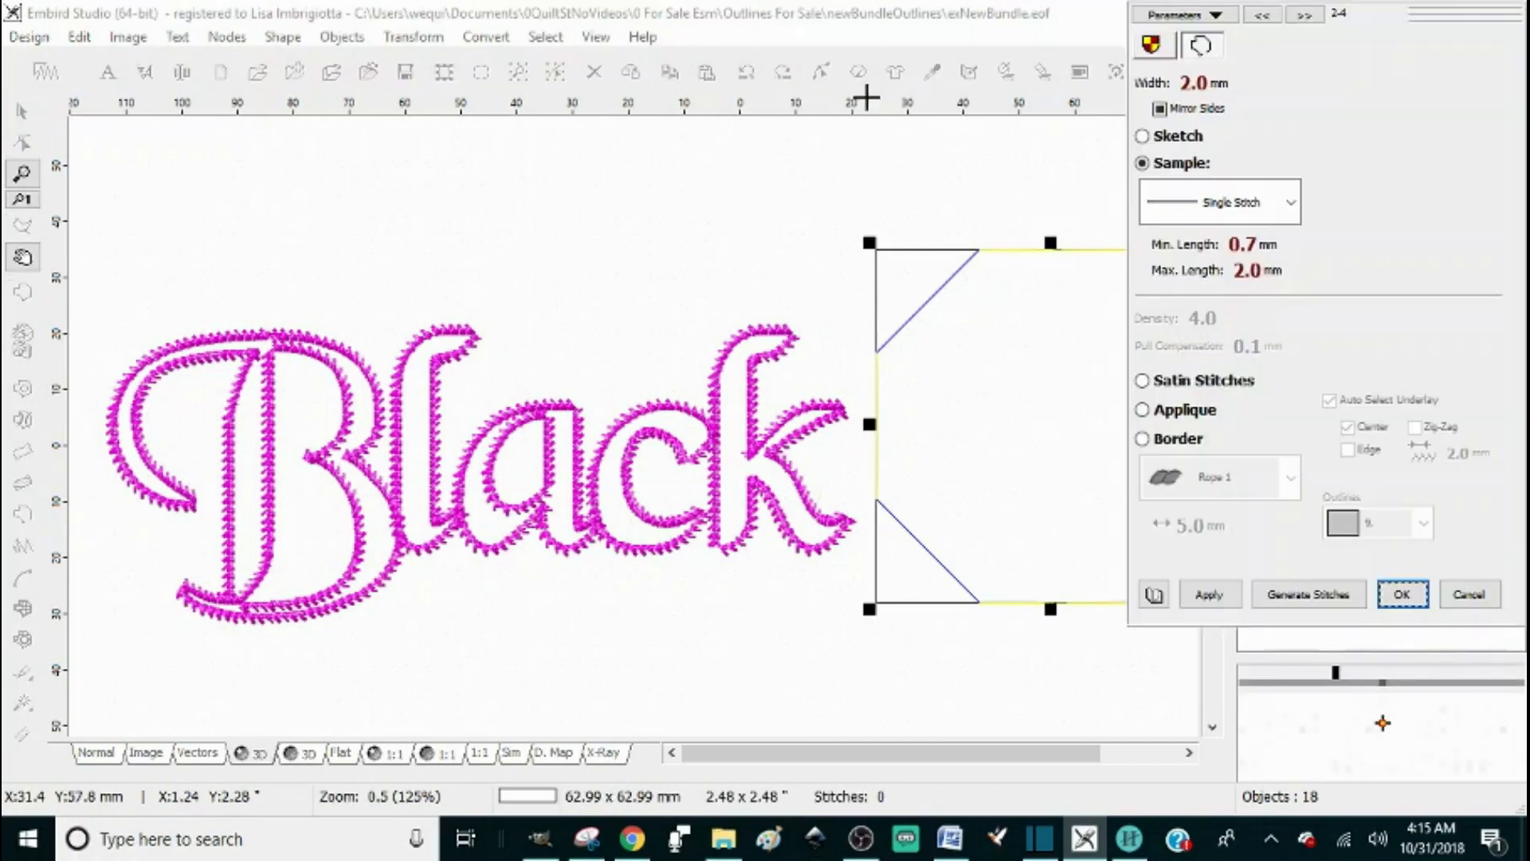
# Apply the Needles outline sample with 4.0 mm width to the octagon's backward paths.
pyautogui.click(1290, 201)
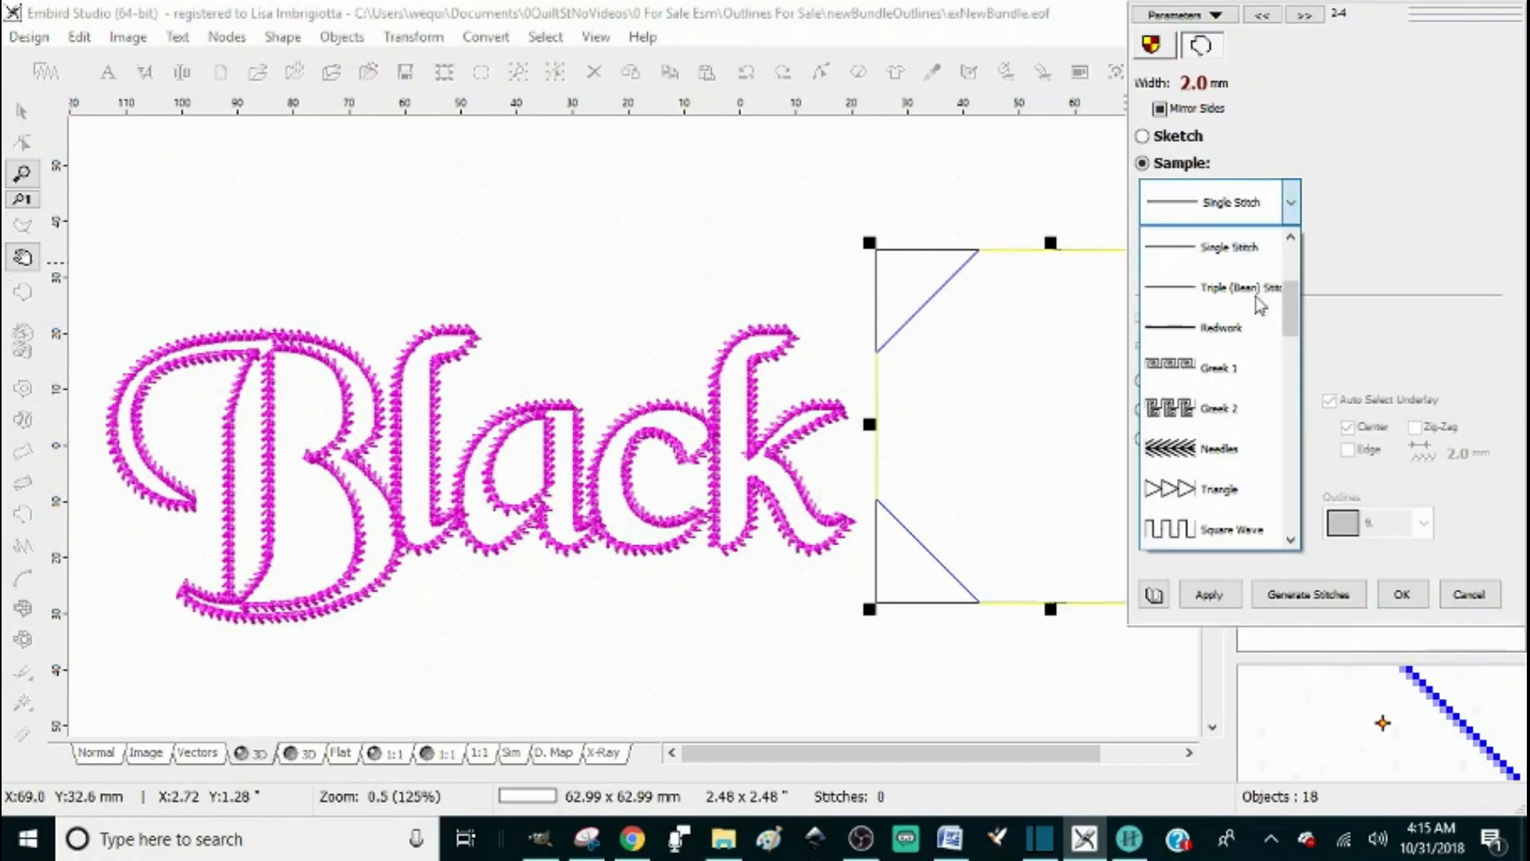
pyautogui.click(1196, 465)
pyautogui.click(1209, 594)
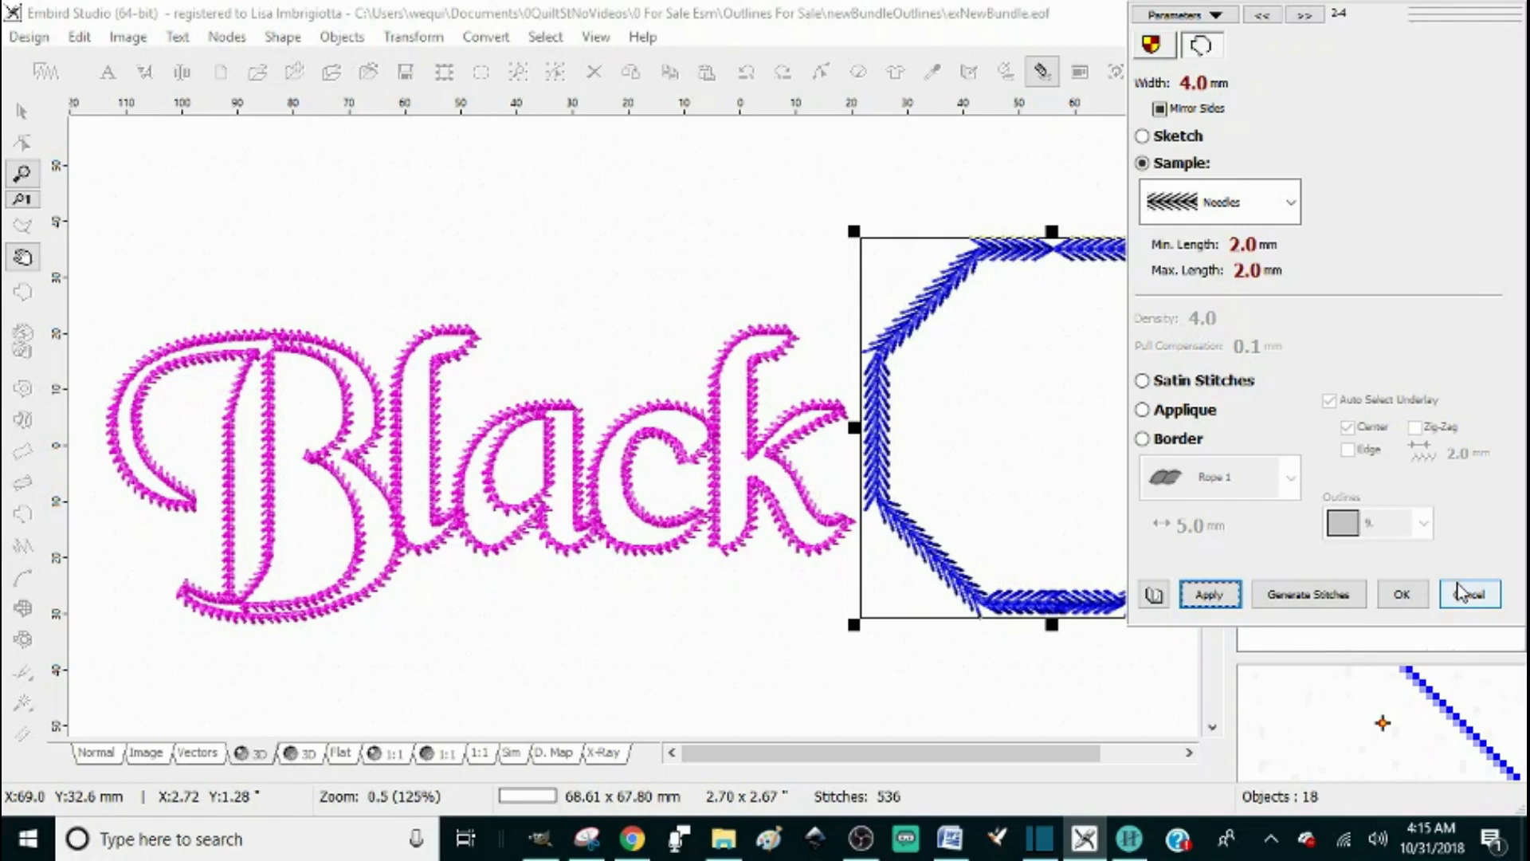
pyautogui.click(1402, 595)
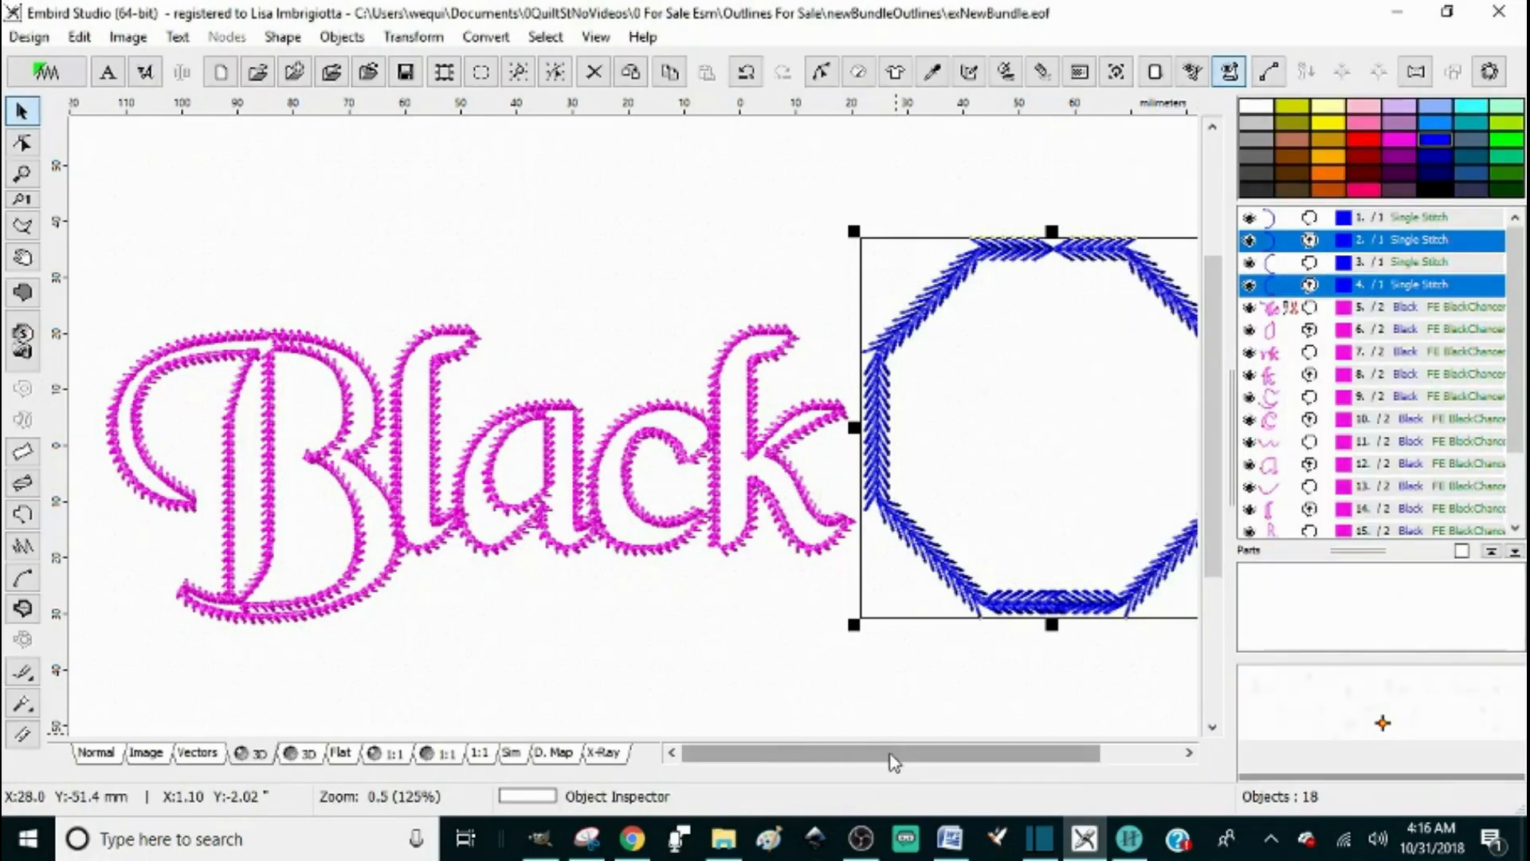
# Apply the Backstitch3 outline sample to the octagon's backward paths, with 5.5 mm width and 2.0 to 2.5 mm lengths, and inspect it.
pyautogui.moveTo(894, 757); pyautogui.dragTo(970, 758)
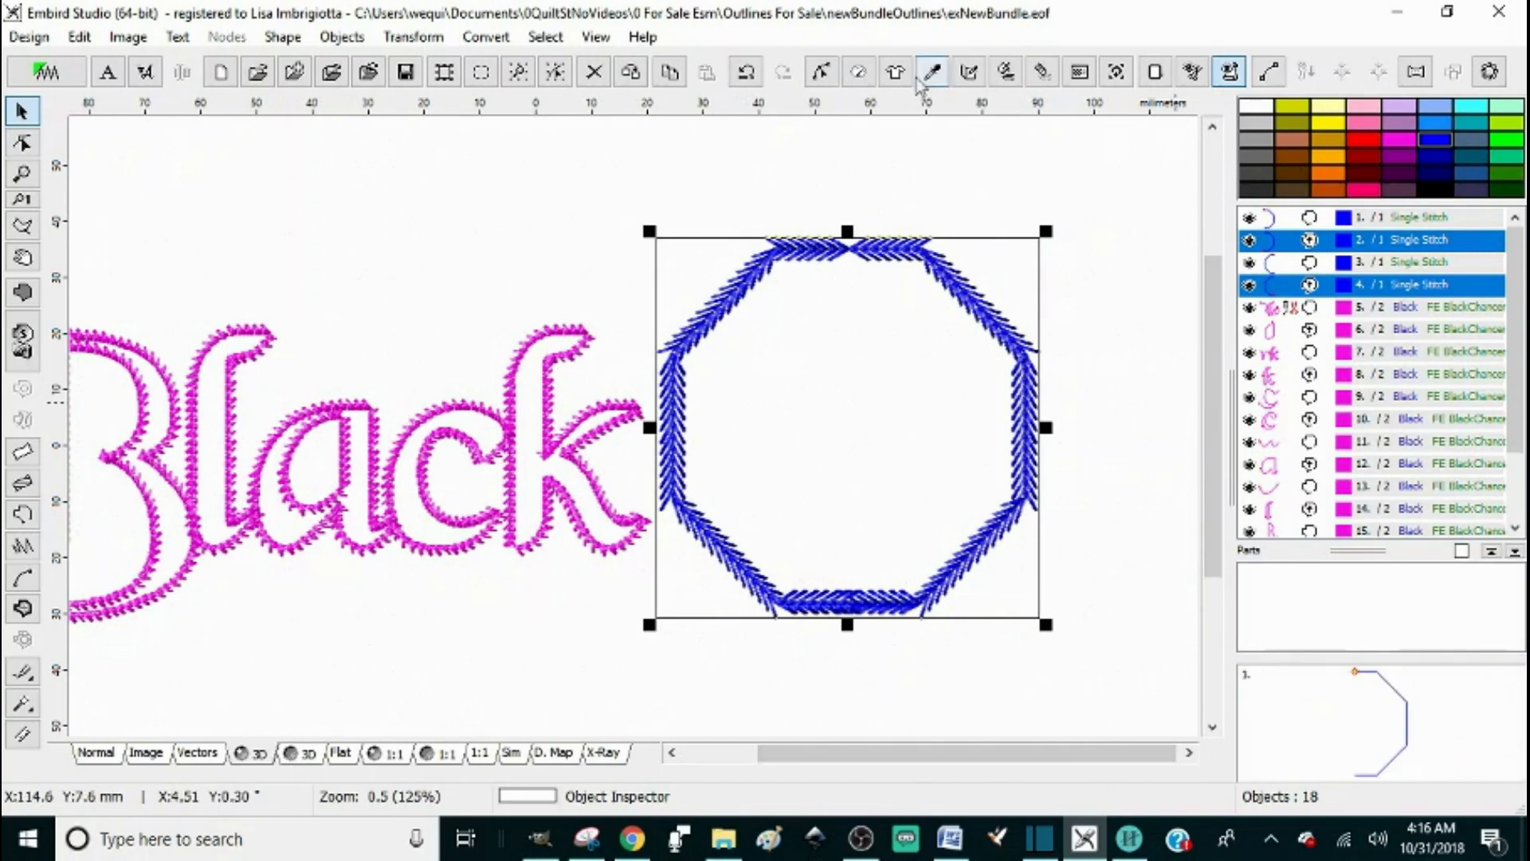
pyautogui.click(861, 73)
pyautogui.click(1295, 209)
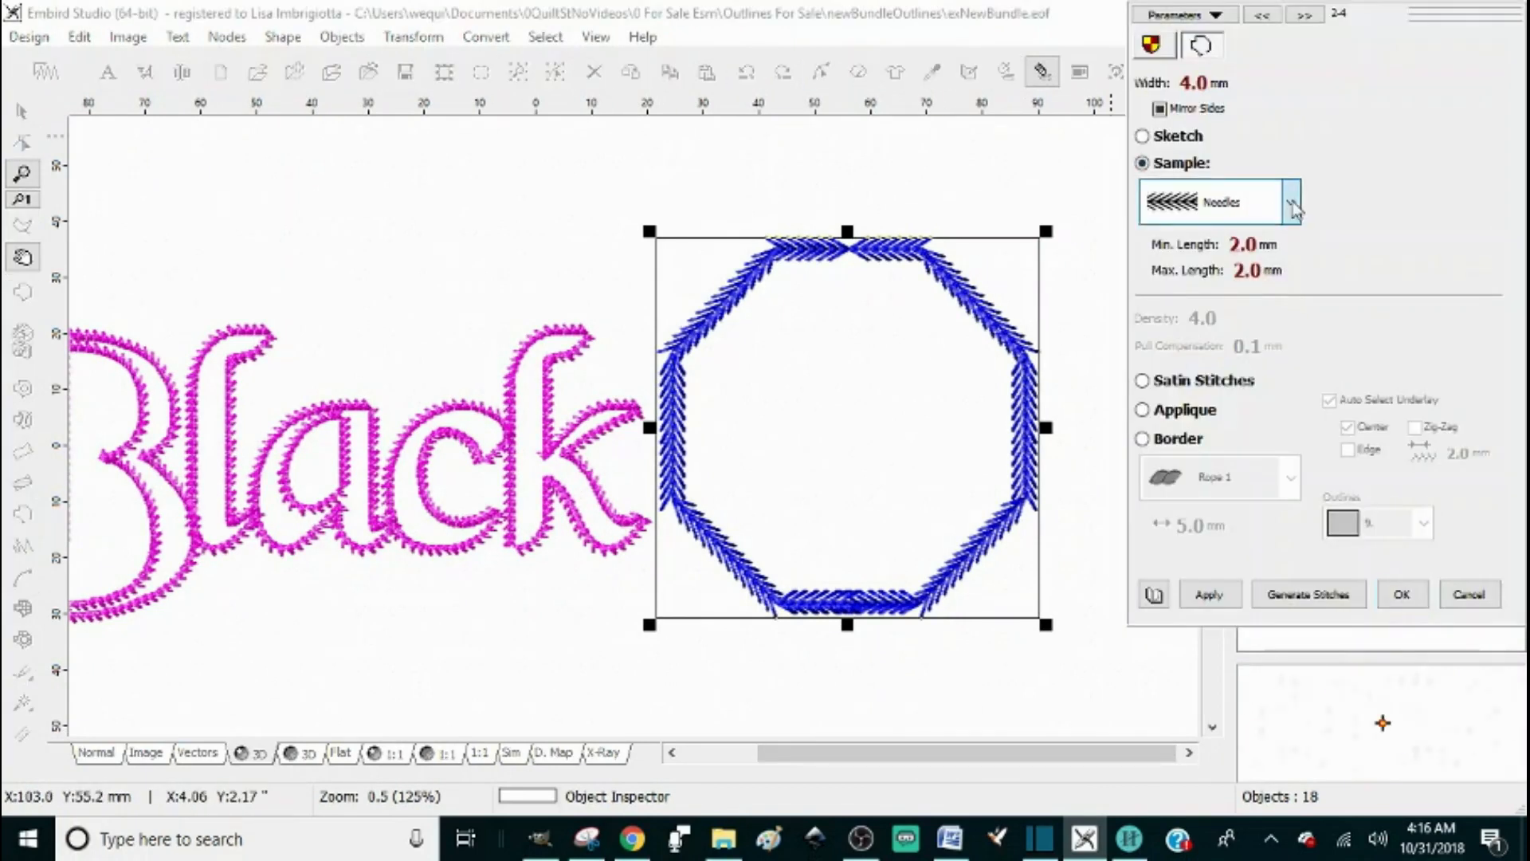
pyautogui.moveTo(1291, 339); pyautogui.dragTo(1295, 231)
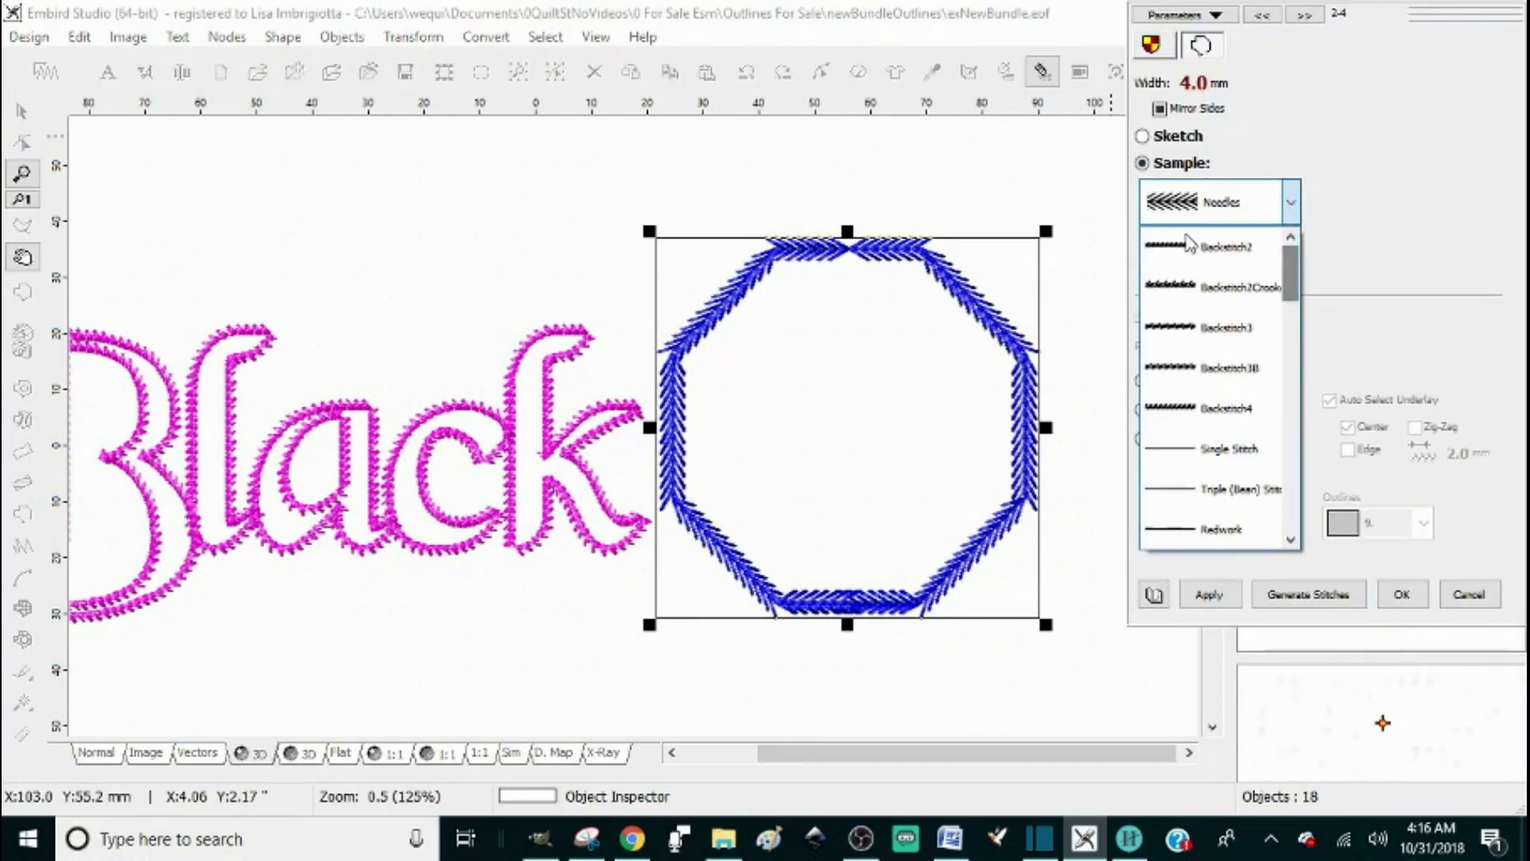
pyautogui.click(1189, 345)
pyautogui.click(1210, 598)
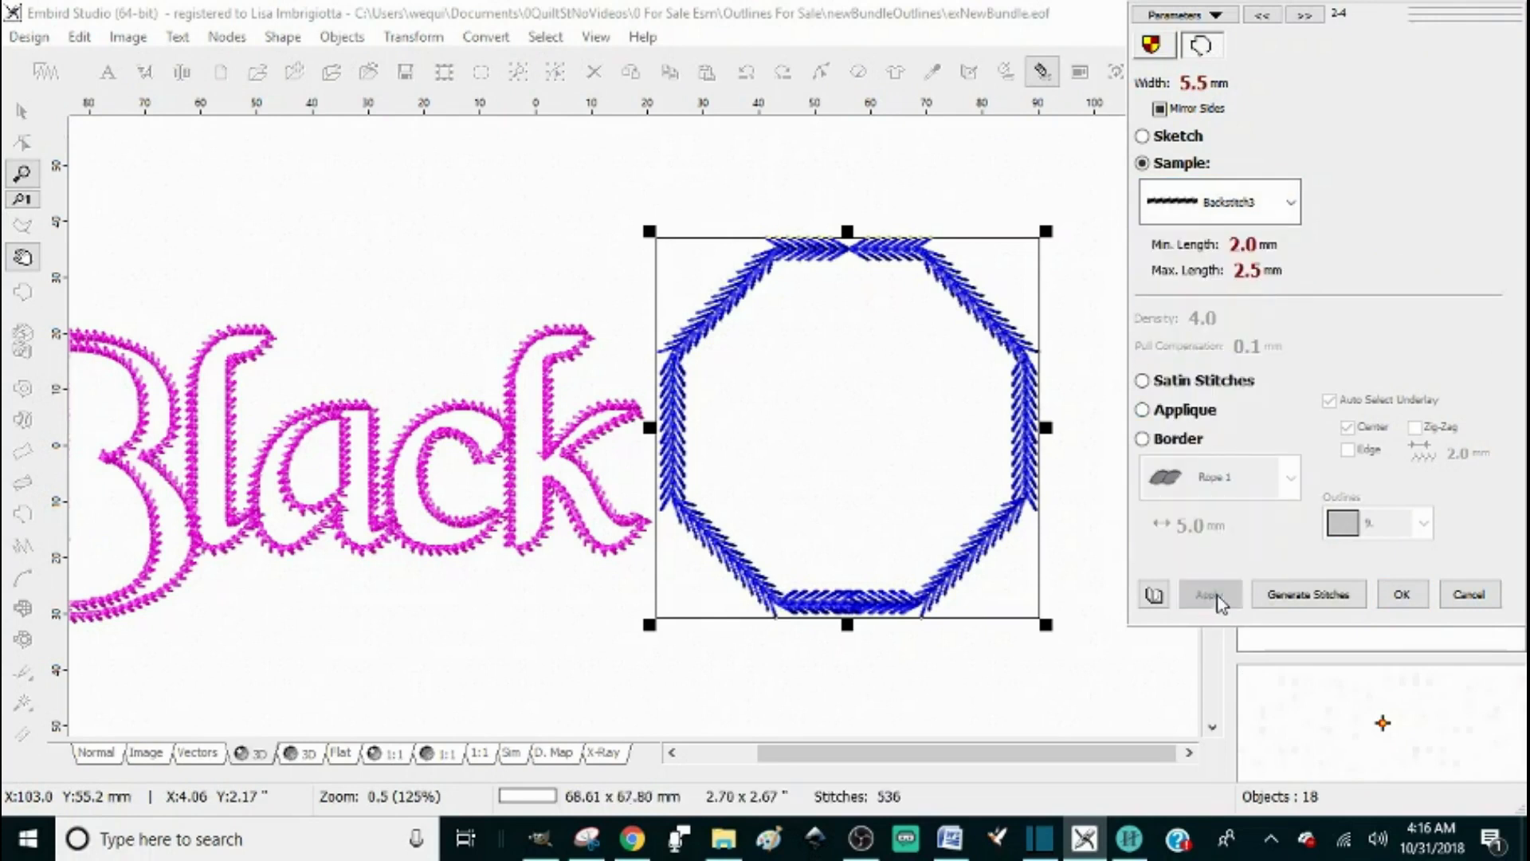
pyautogui.scroll(1, 1160, 527)
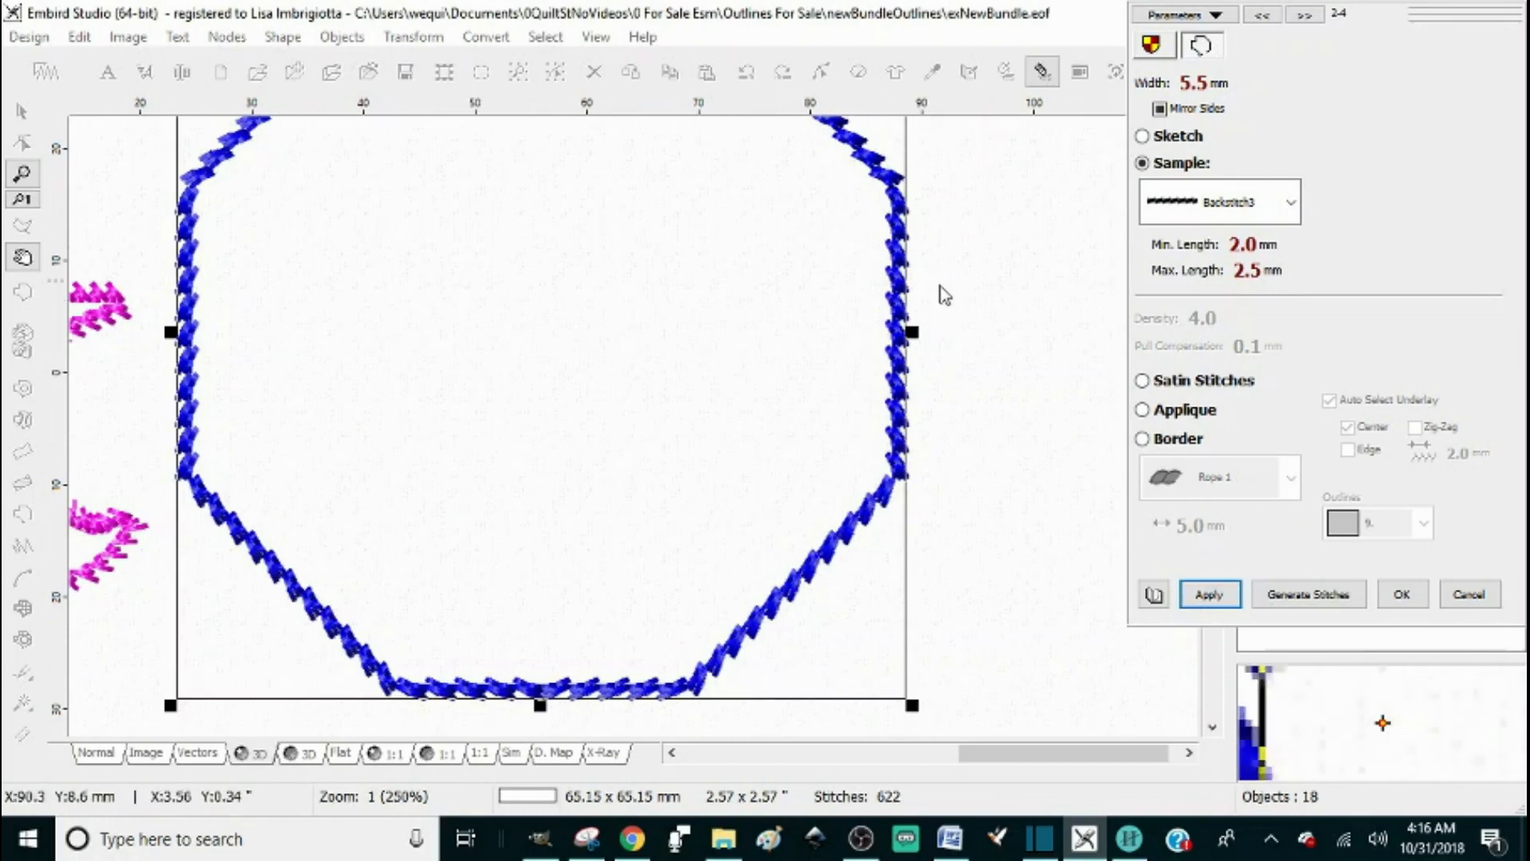
# Apply the Backstitch4 outline sample to the octagon's backward paths with 8.0 mm width and 1.5 to 2.3 mm lengths, and inspect it.
pyautogui.scroll(-1, 952, 287)
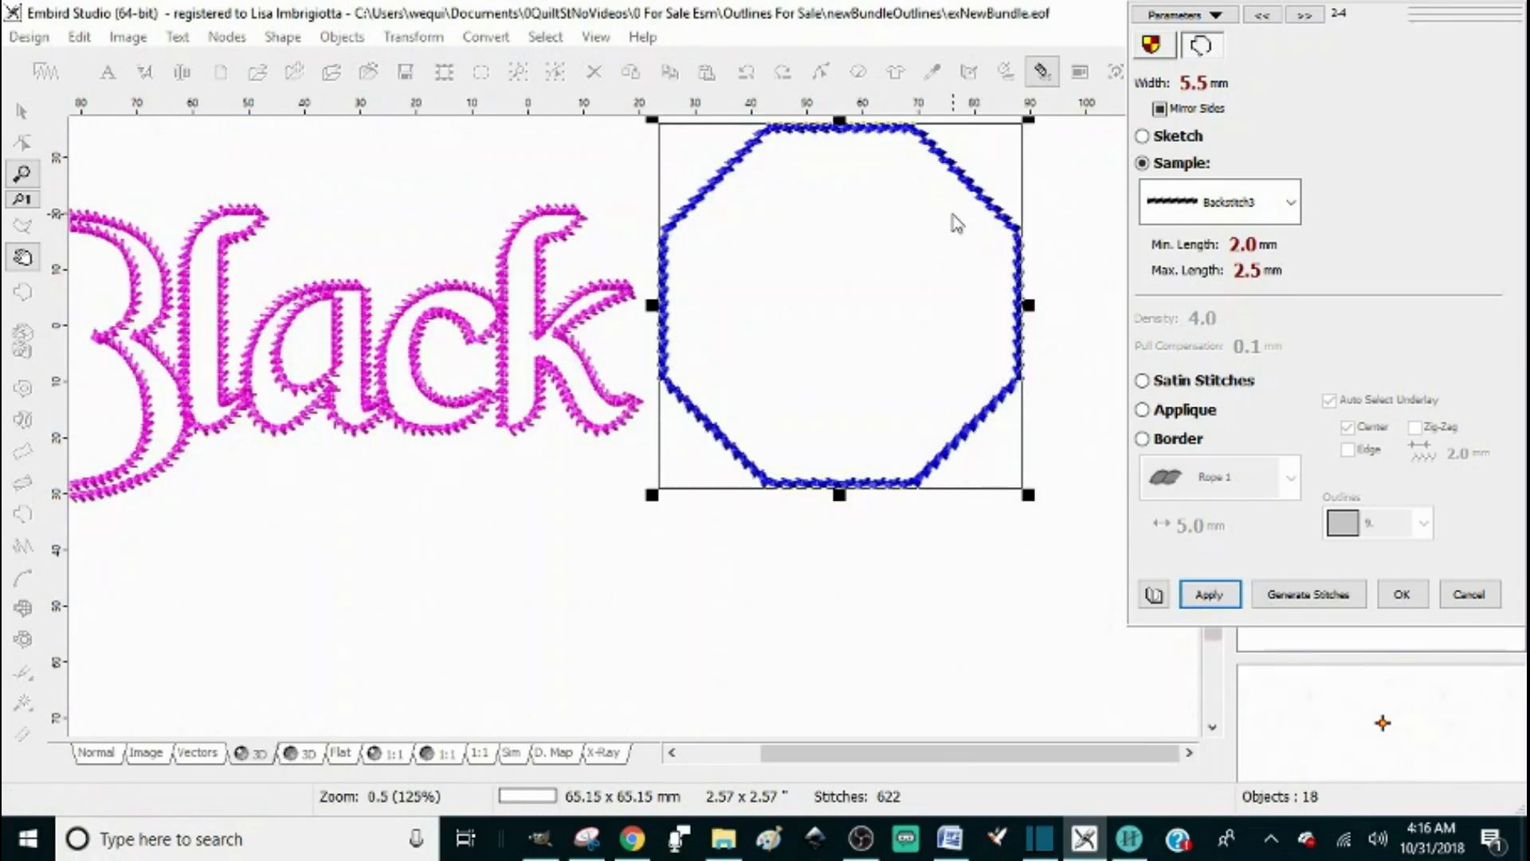
pyautogui.click(1291, 206)
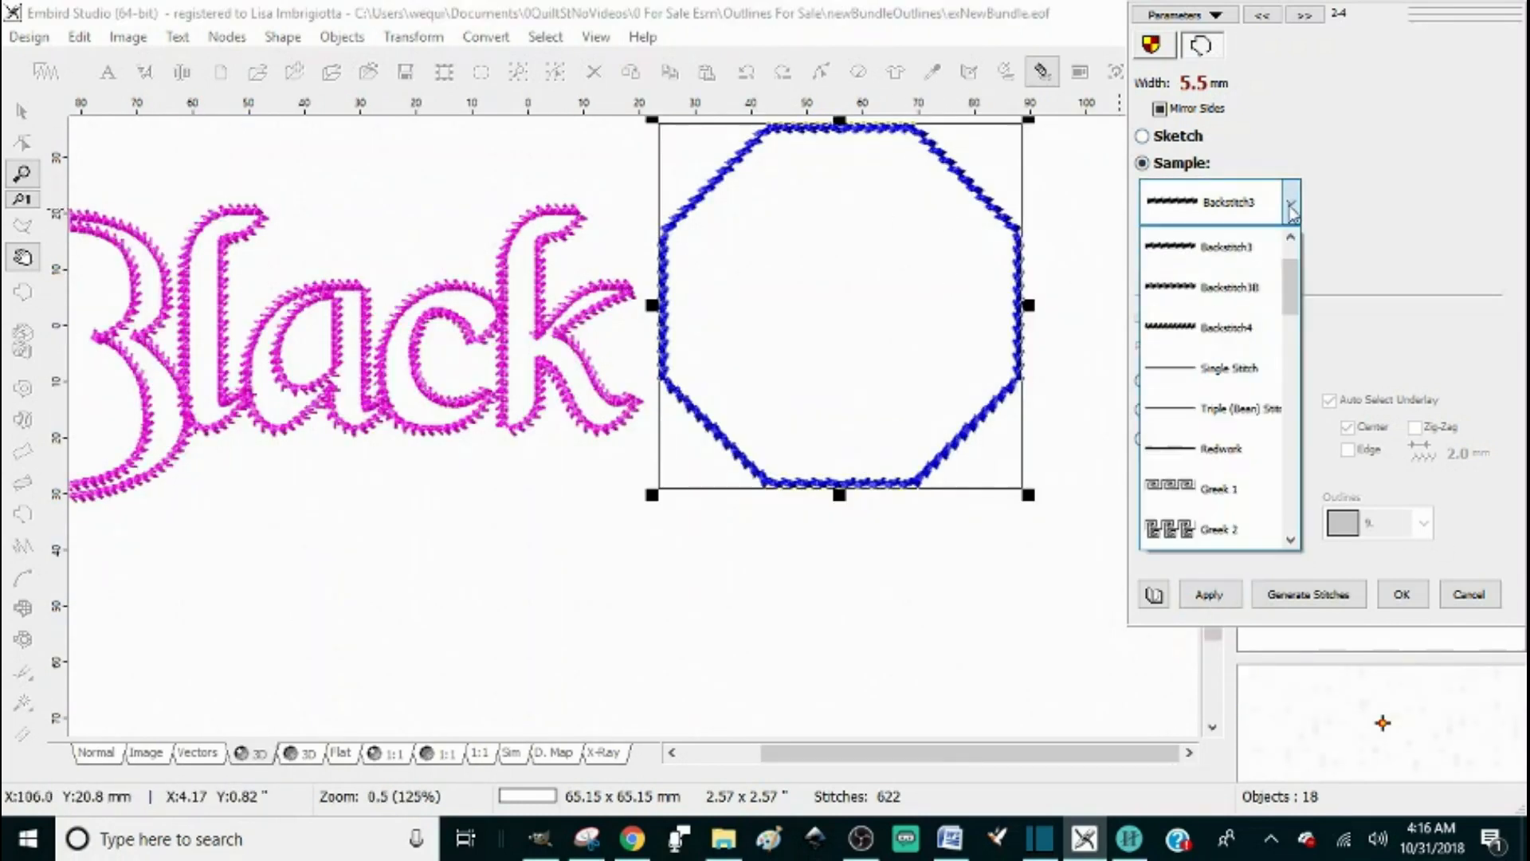
pyautogui.click(1224, 327)
pyautogui.click(1204, 599)
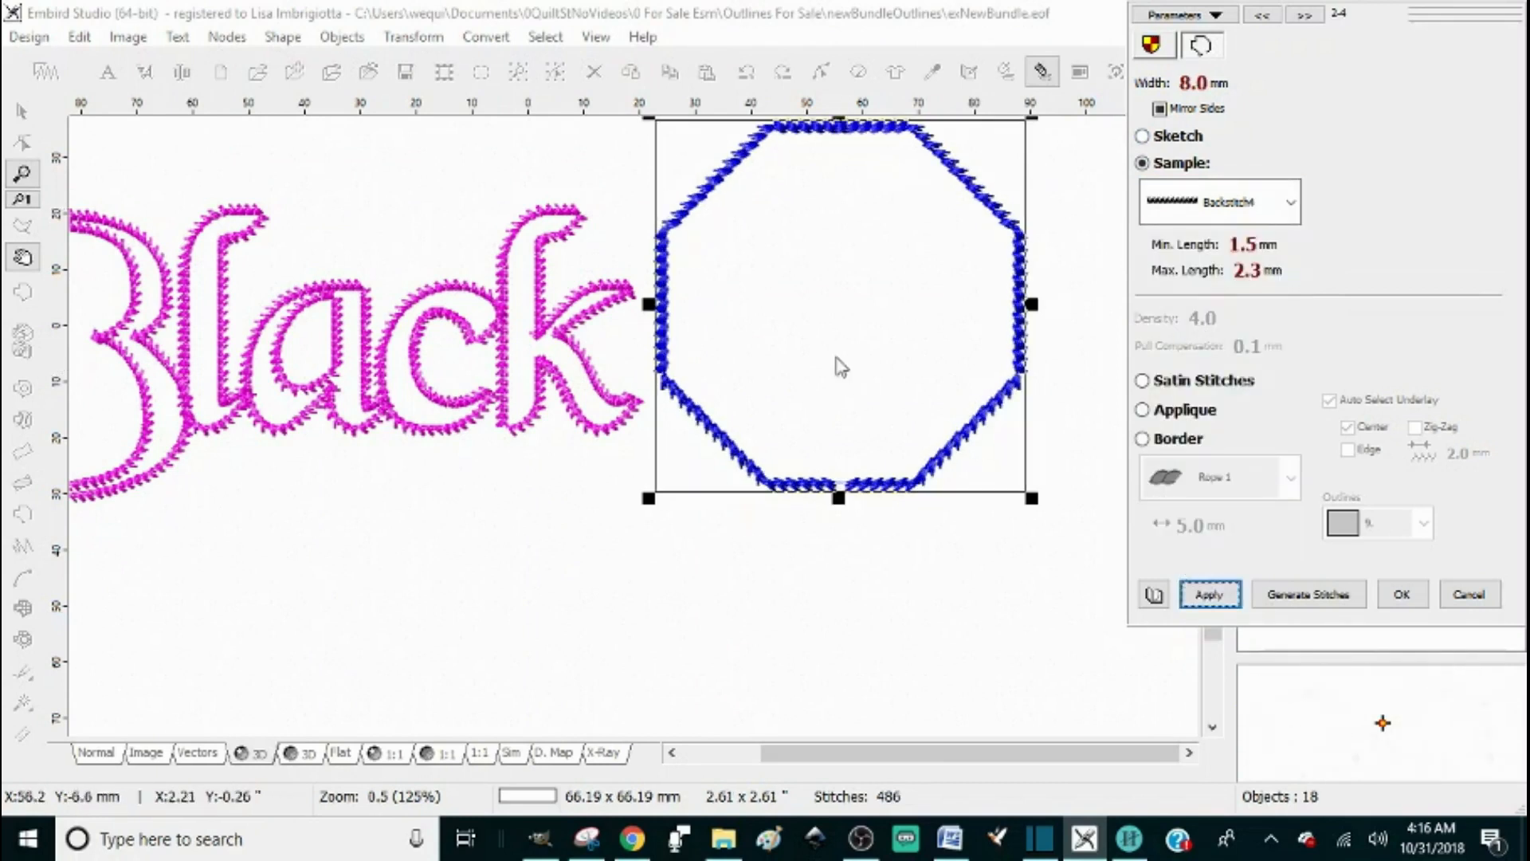
pyautogui.scroll(1, 947, 256)
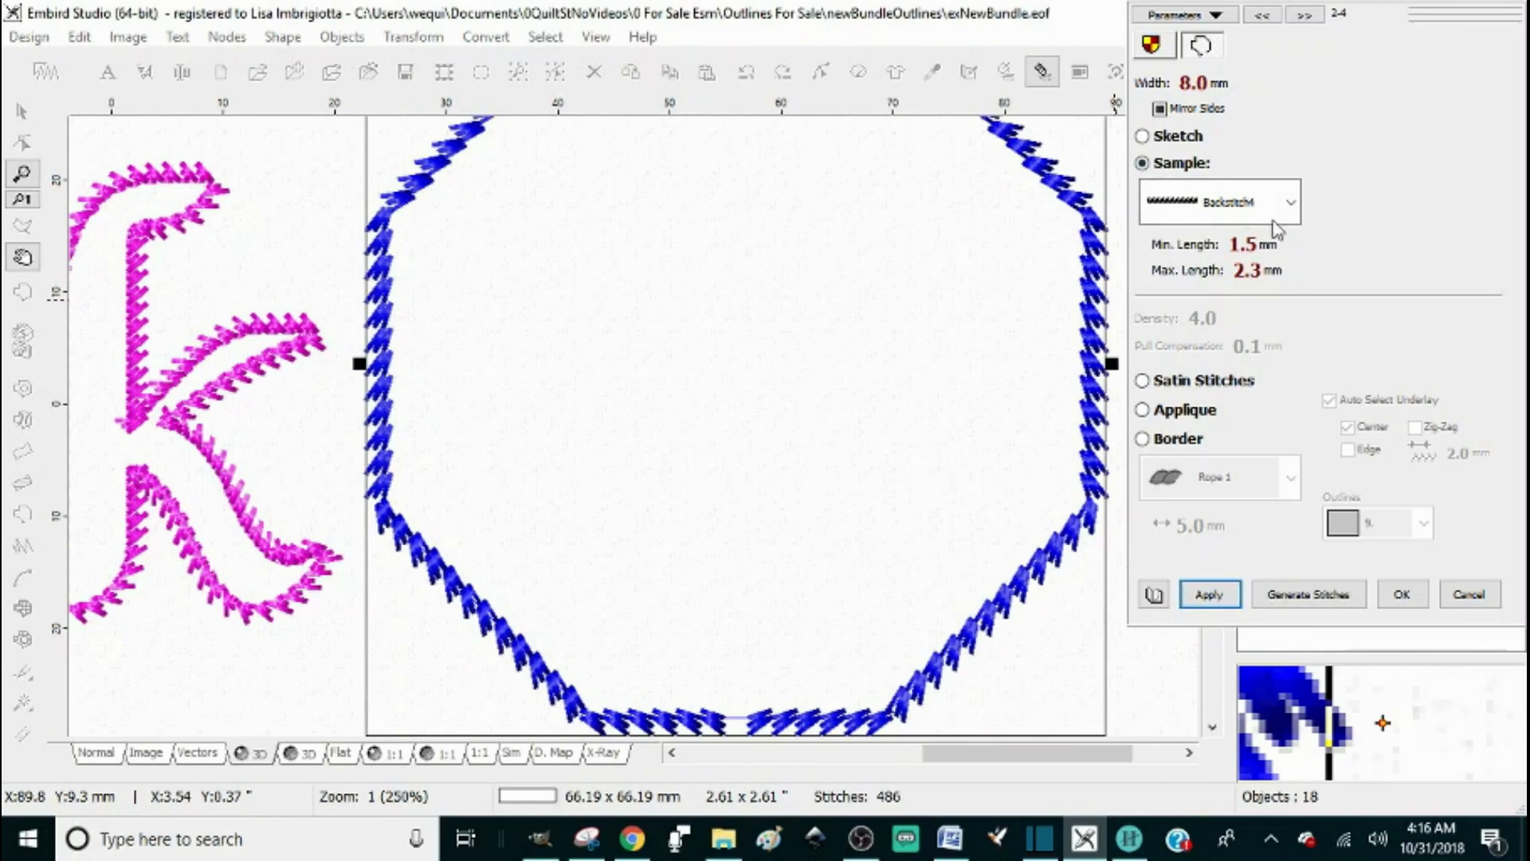
# Apply the Backstitch3 sample with 7.5 mm width and 2.0 to 2.5 mm lengths to the octagon's backward paths and accept the parameters.
pyautogui.click(1290, 202)
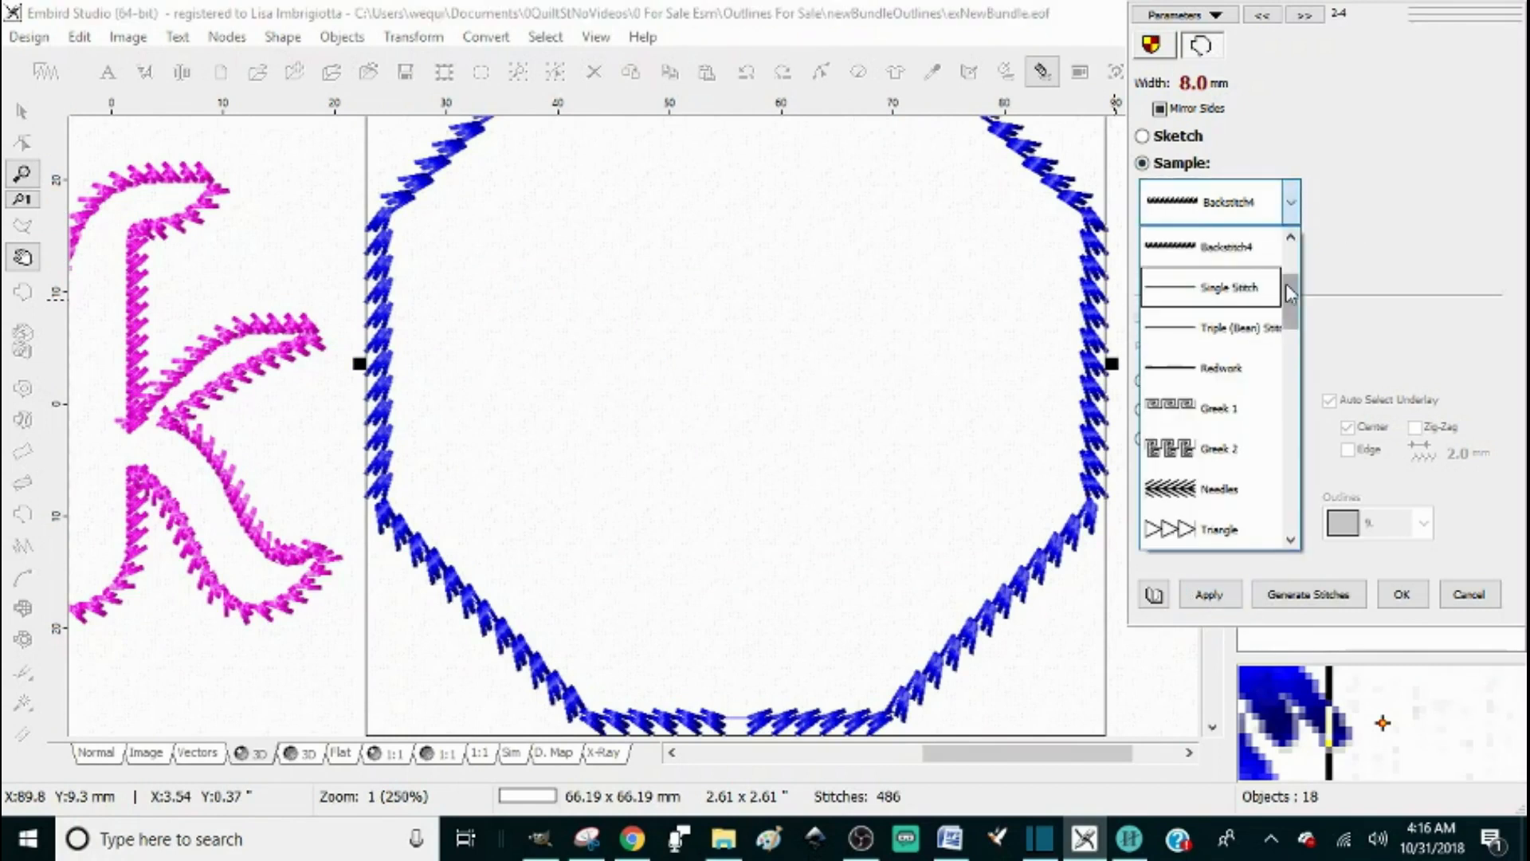
pyautogui.scroll(4, 1291, 294)
pyautogui.click(1224, 291)
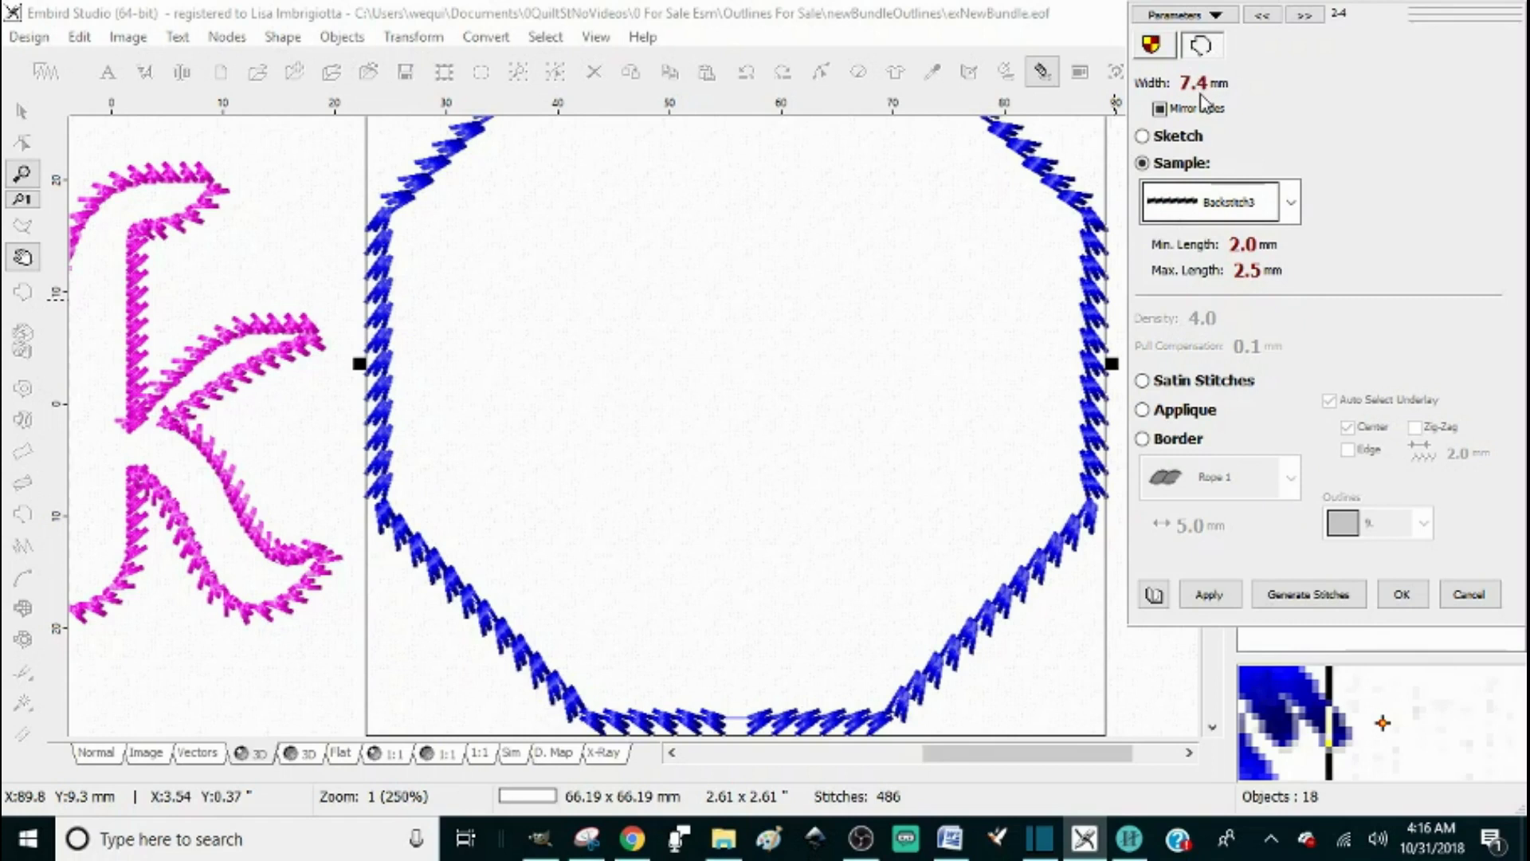
pyautogui.click(1212, 592)
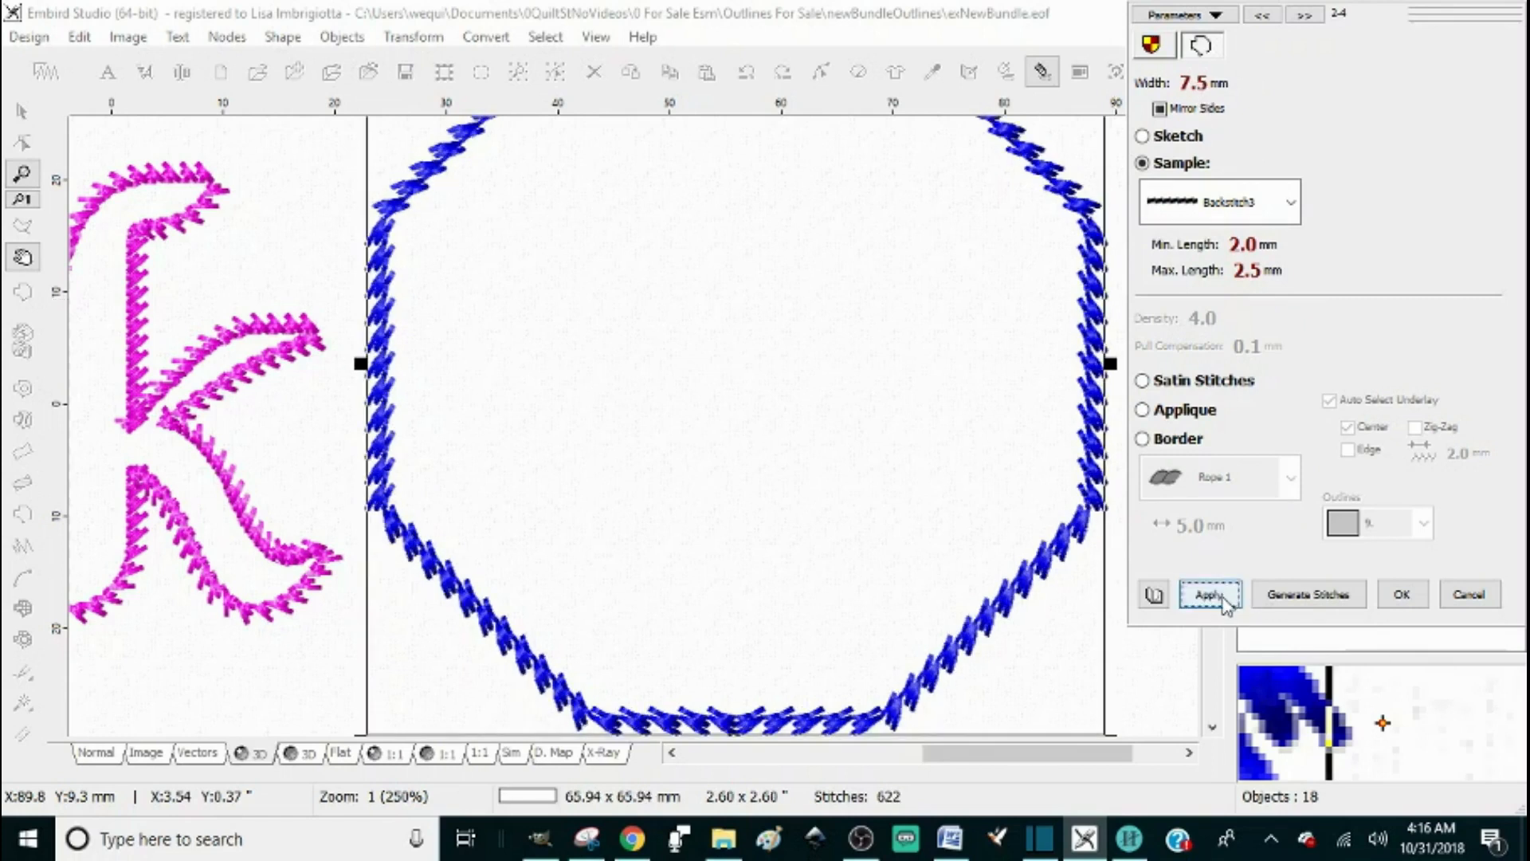
pyautogui.click(1401, 594)
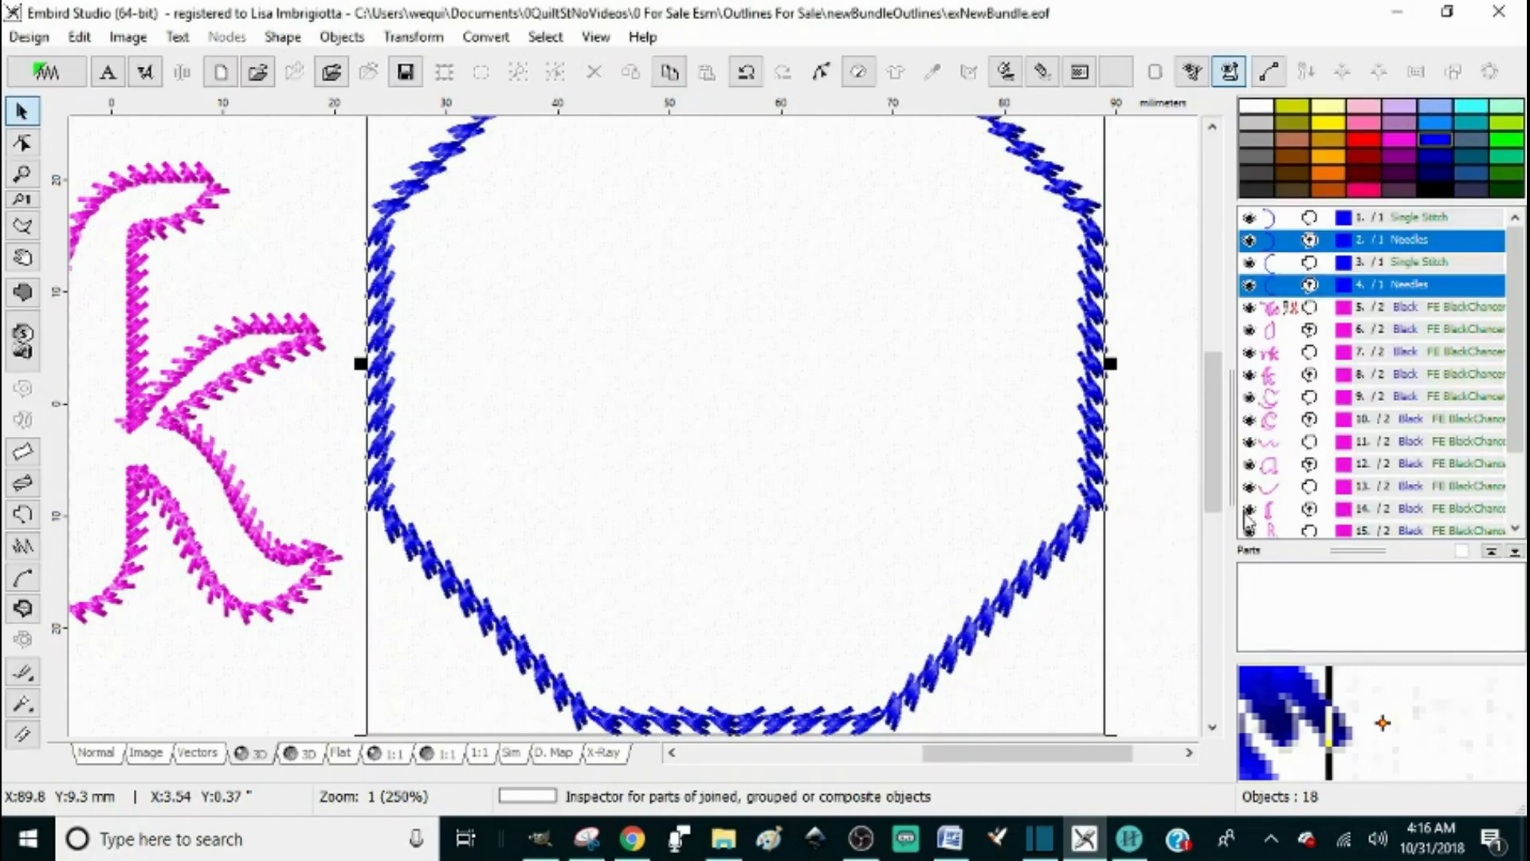
# Review the octagon beside the lettering and save the design under its existing name.
pyautogui.moveTo(1225, 431); pyautogui.dragTo(1204, 377)
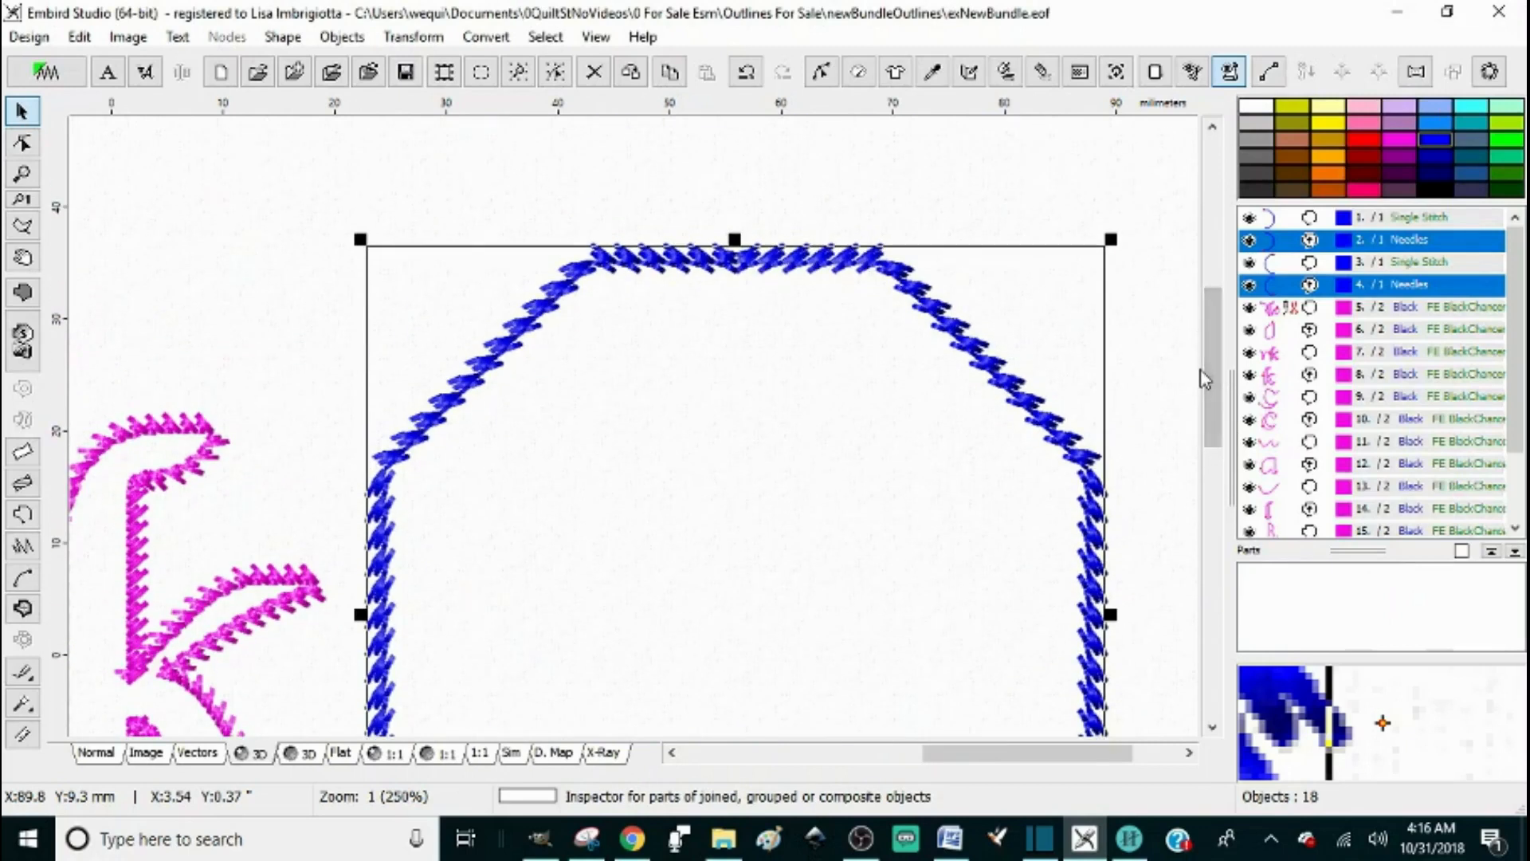
pyautogui.moveTo(936, 777); pyautogui.dragTo(829, 735)
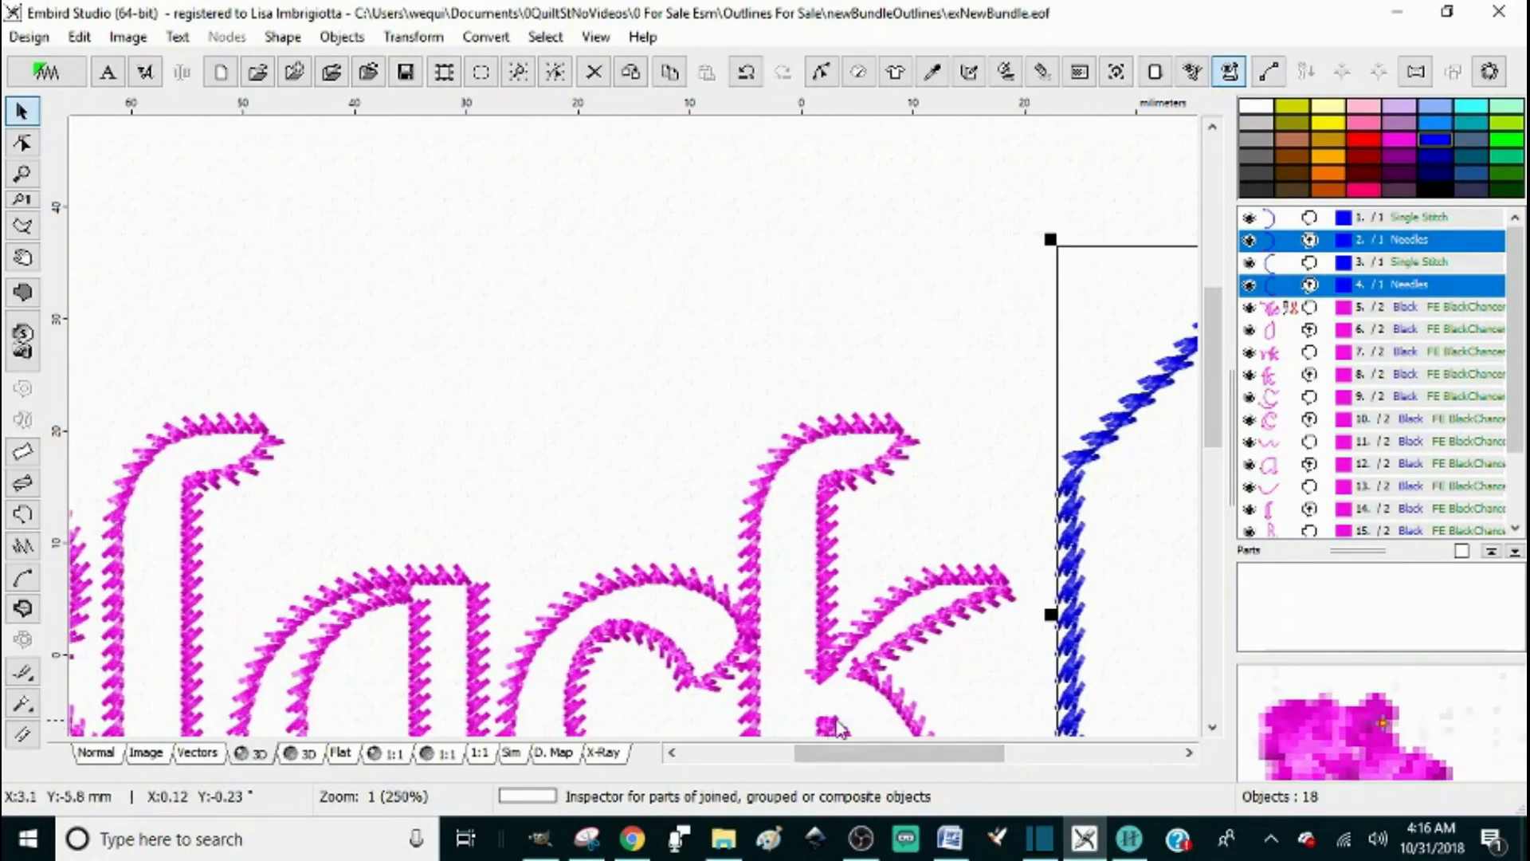
pyautogui.scroll(-1, 844, 717)
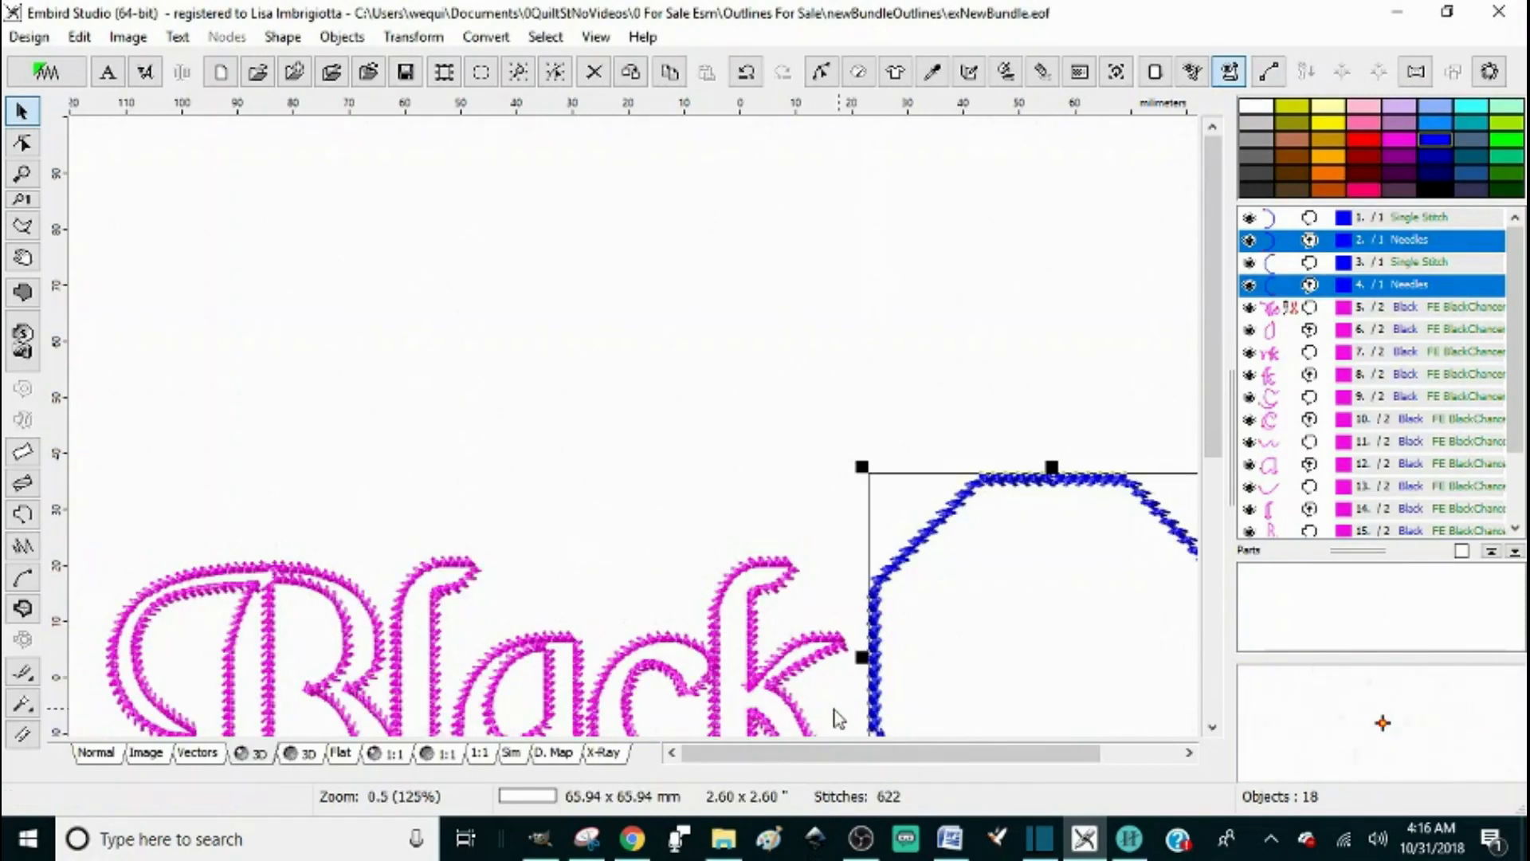
pyautogui.click(33, 39)
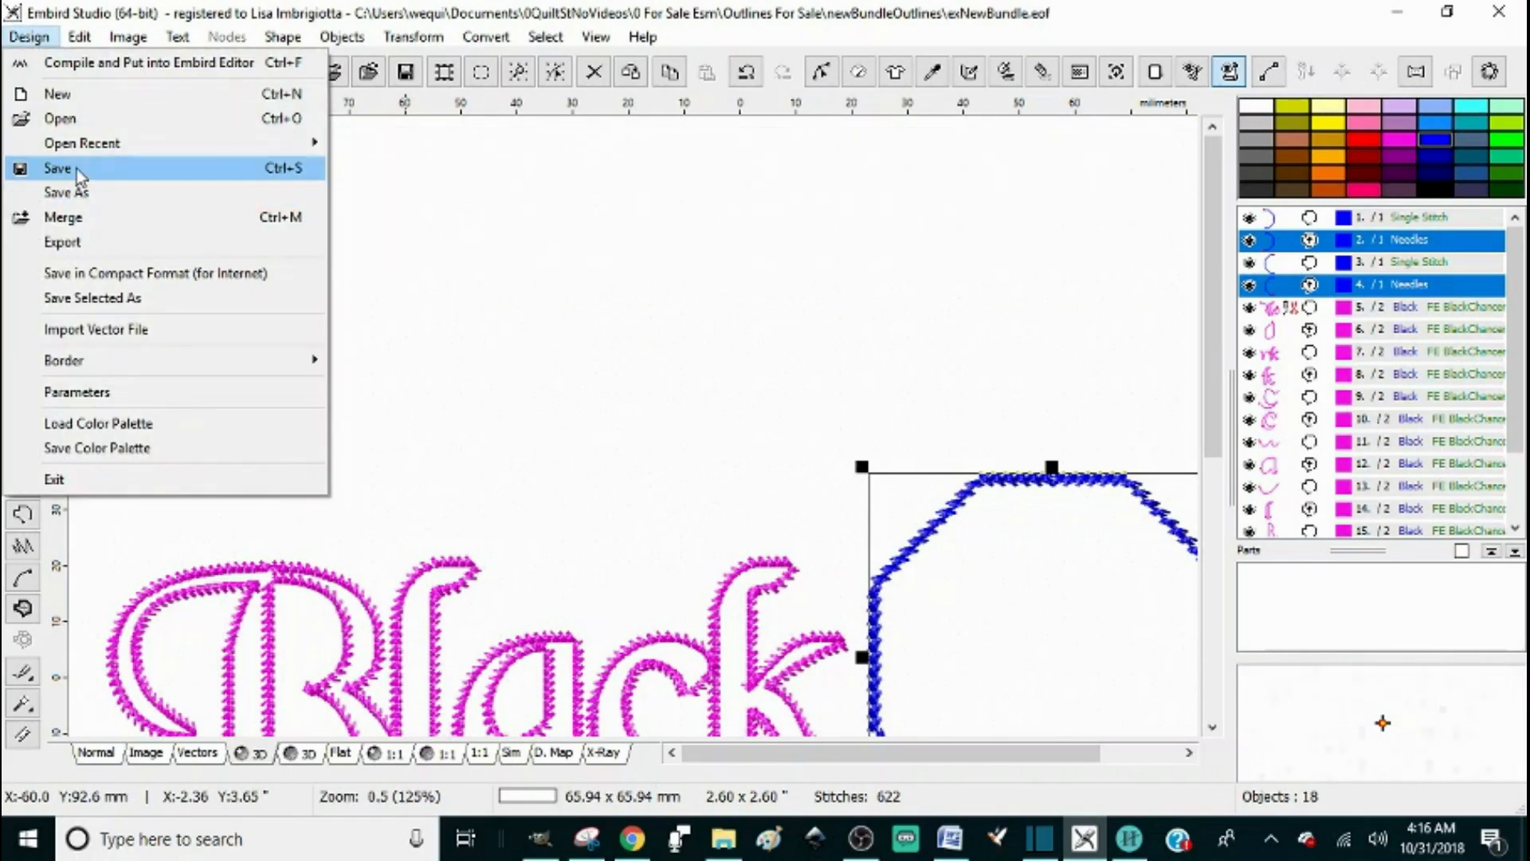
pyautogui.click(78, 170)
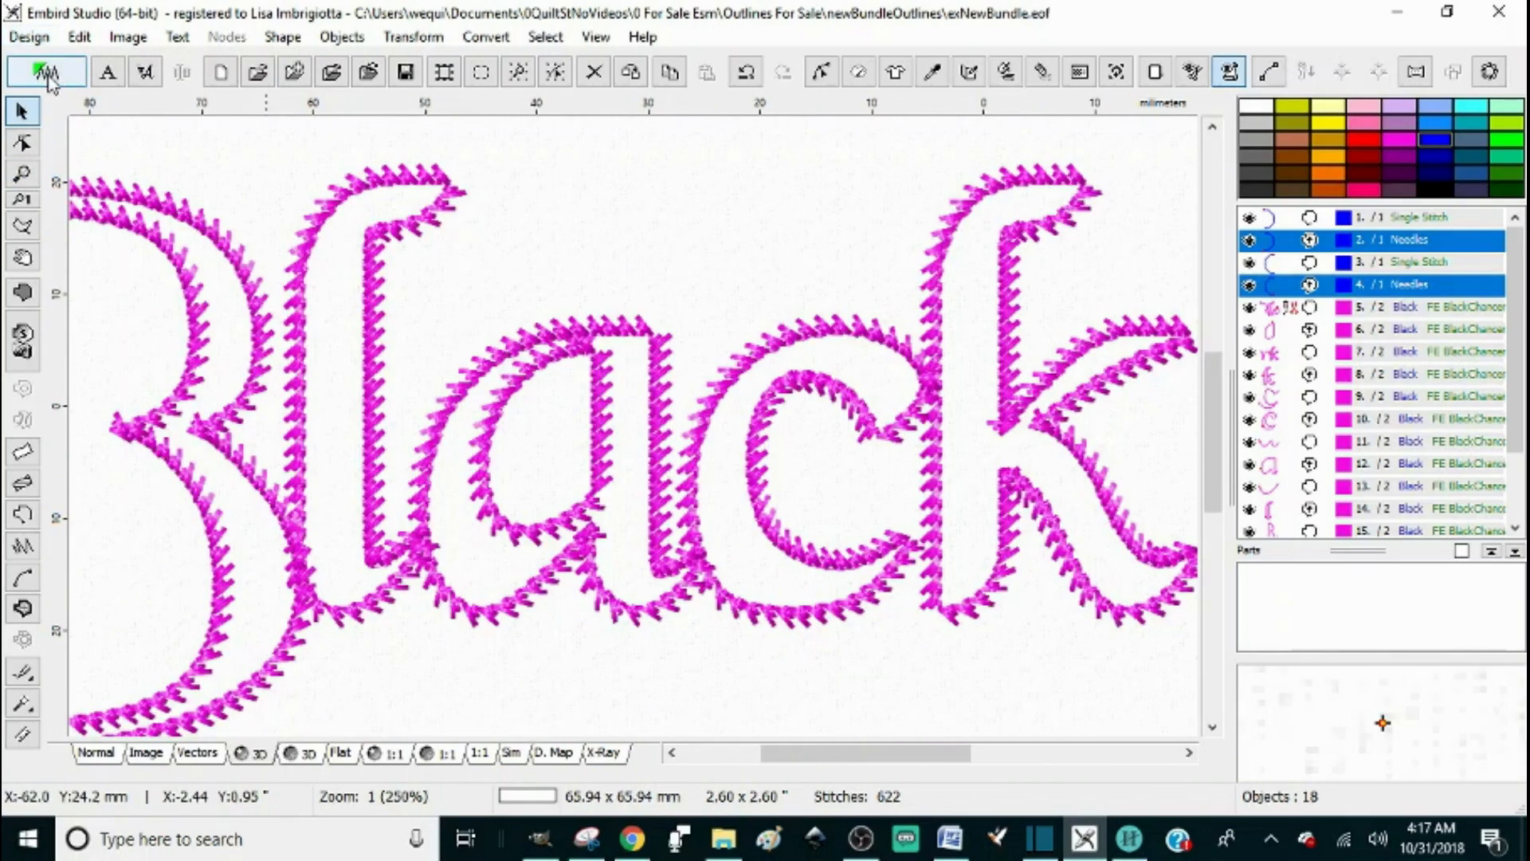
# Compile the design into Embird Editor, switch to the Editor, and dismiss its pending .JEF+ conversion without saving a file.
pyautogui.click(48, 73)
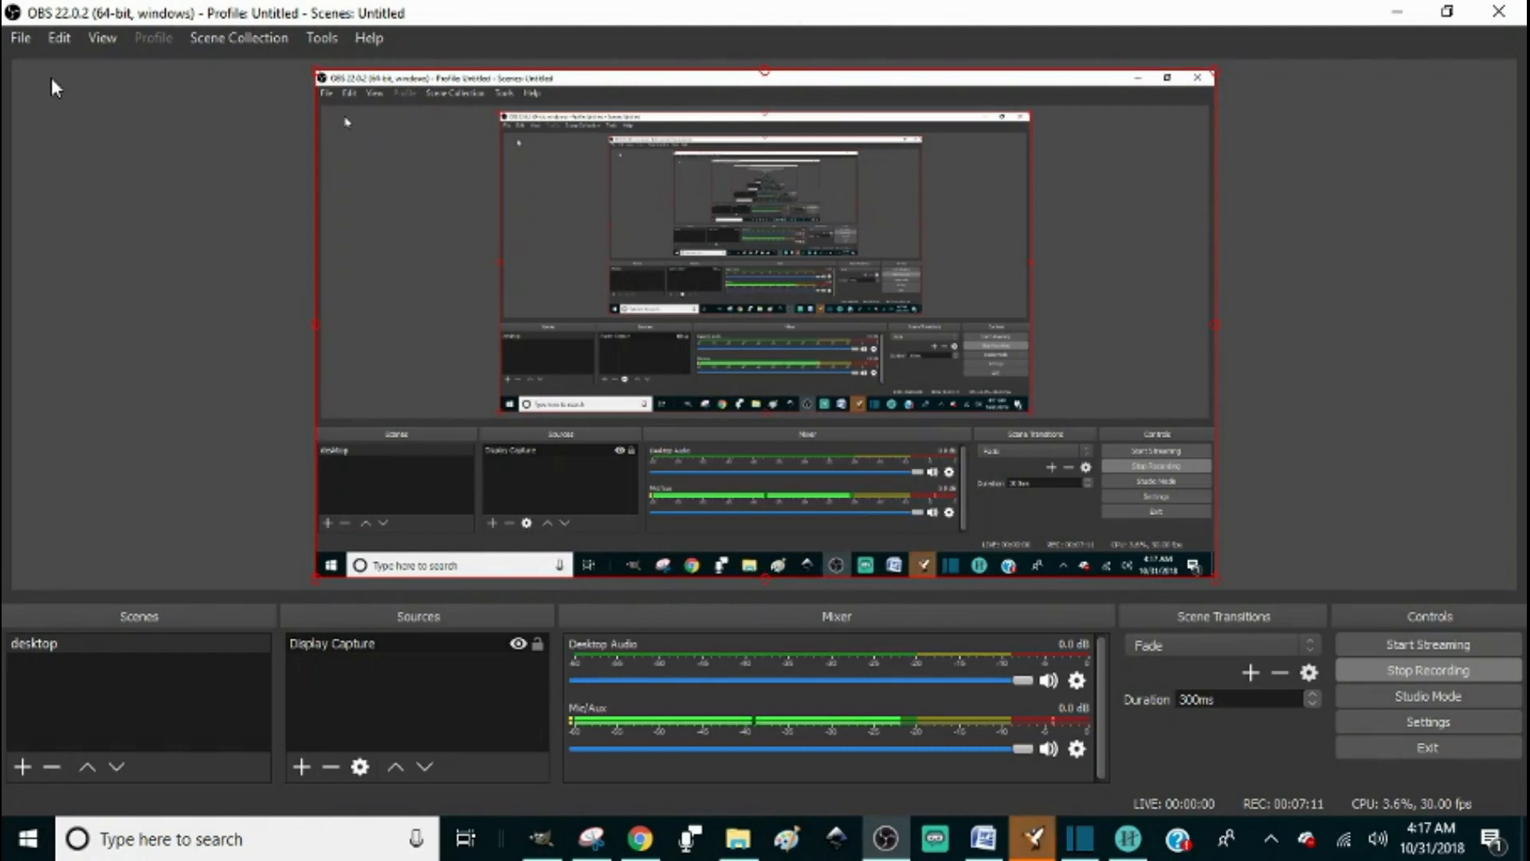
pyautogui.click(1035, 839)
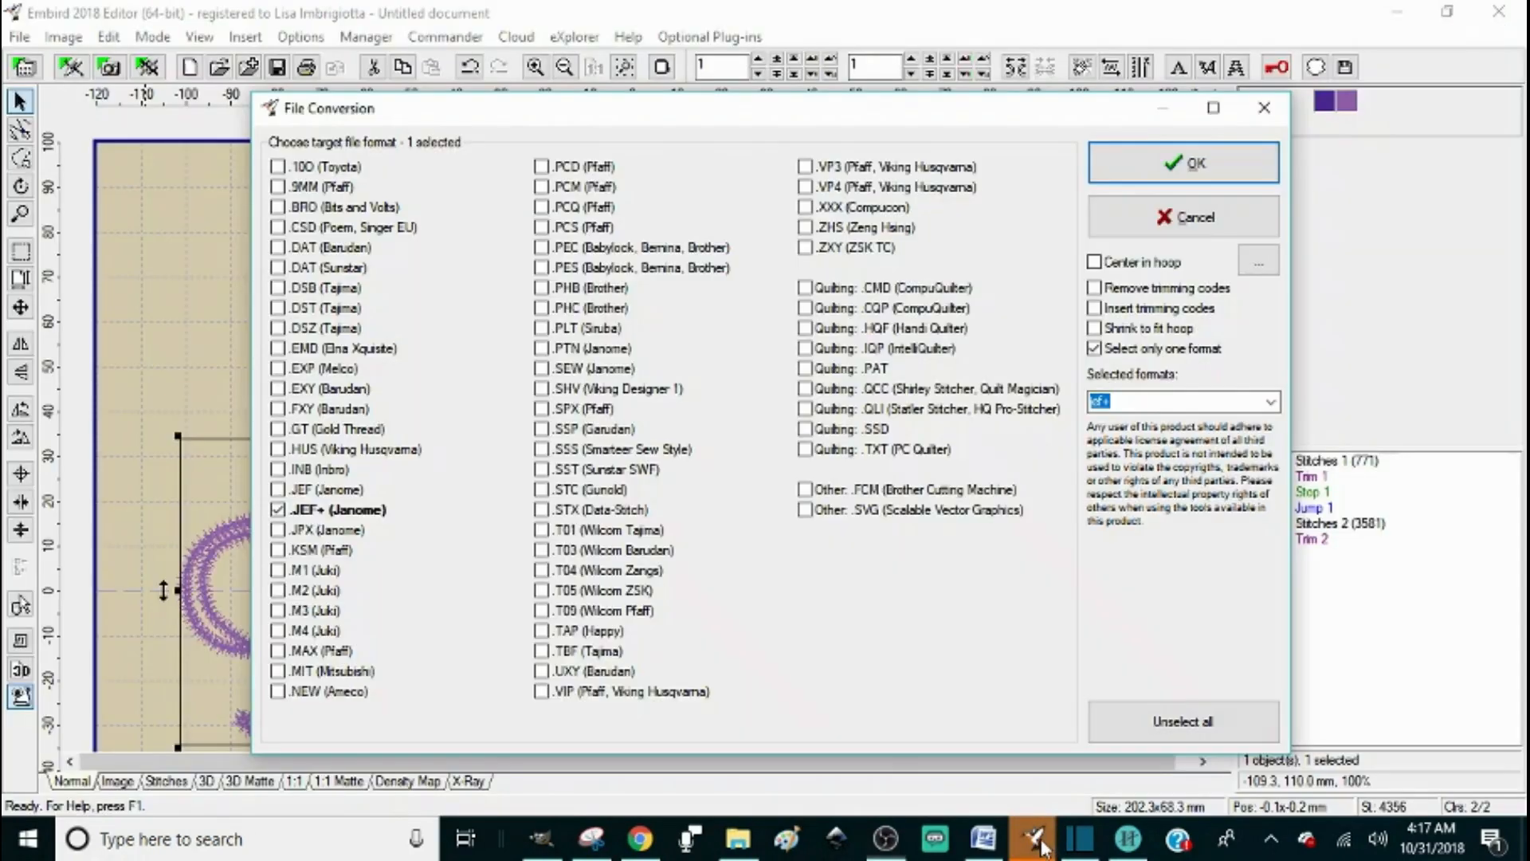
pyautogui.click(1197, 166)
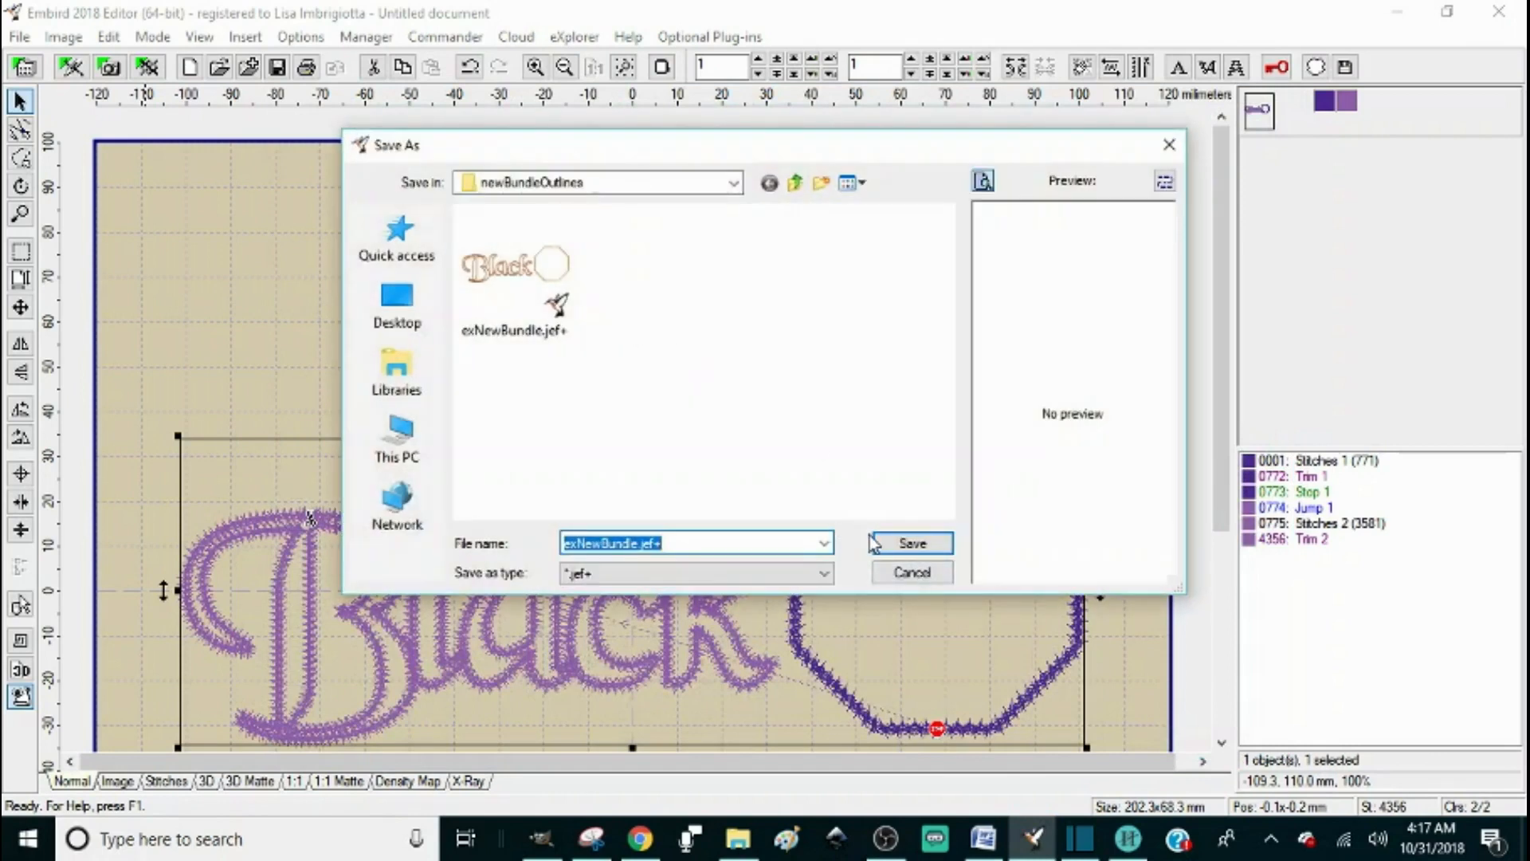
pyautogui.click(923, 573)
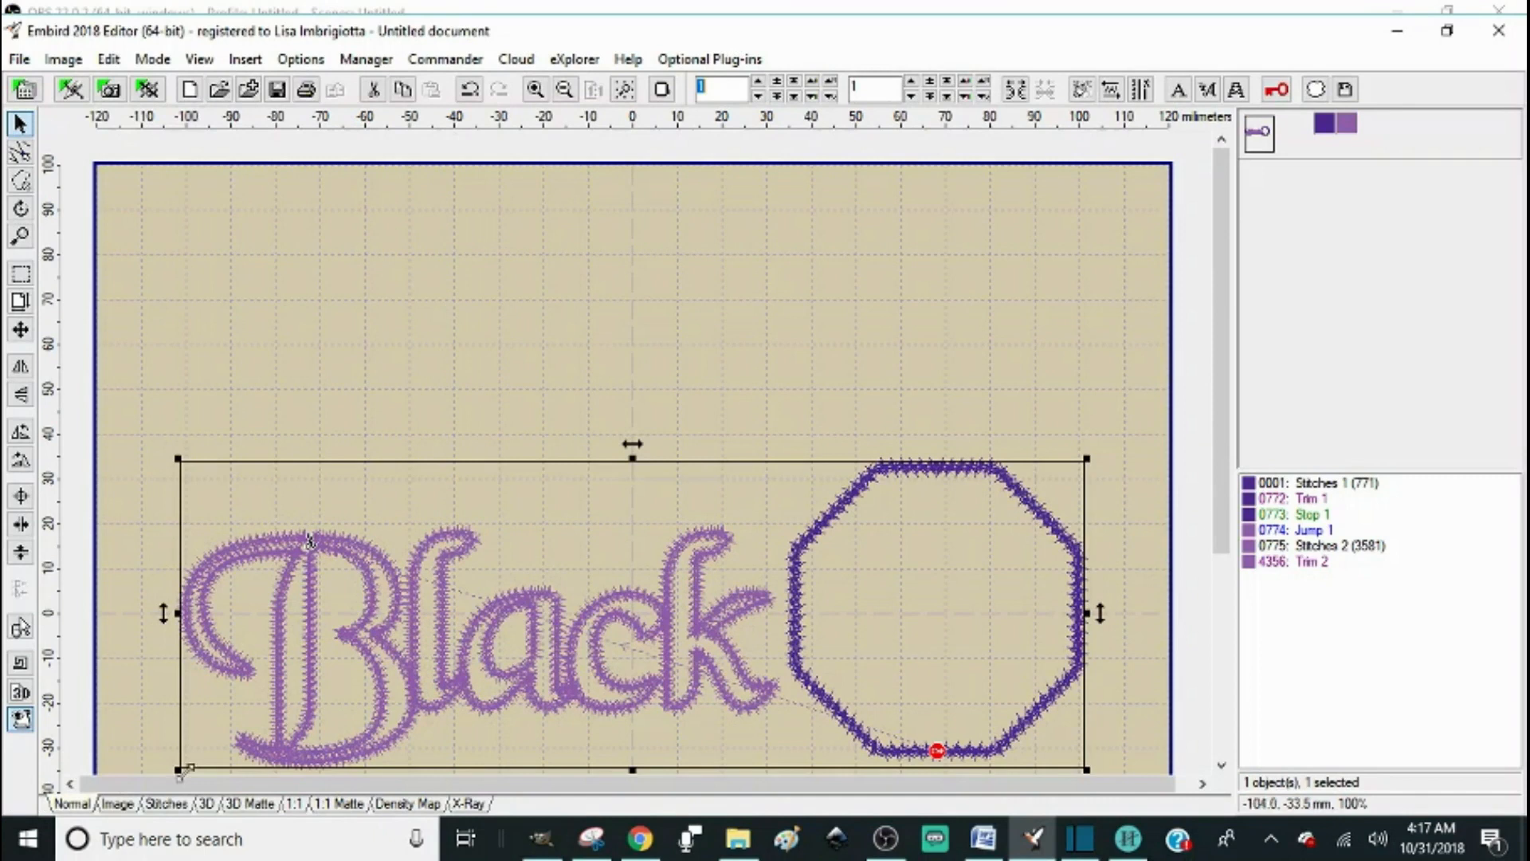
# Display the compiled design in 3D and examine the lettering's backstitches up close.
pyautogui.click(206, 804)
pyautogui.moveTo(1218, 351); pyautogui.dragTo(1215, 422)
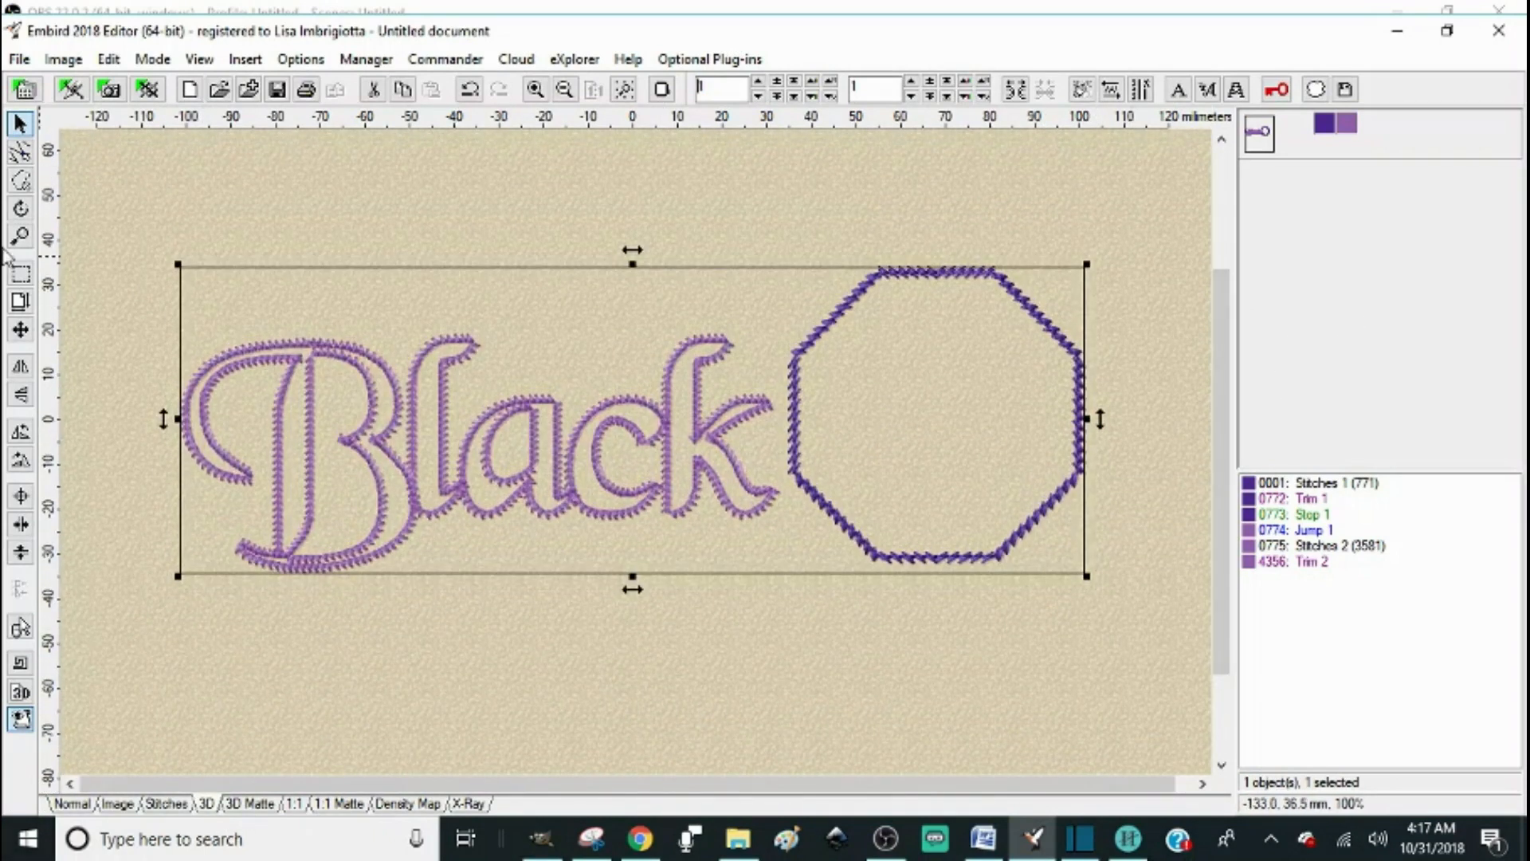
pyautogui.click(27, 240)
pyautogui.click(377, 472)
pyautogui.click(398, 454)
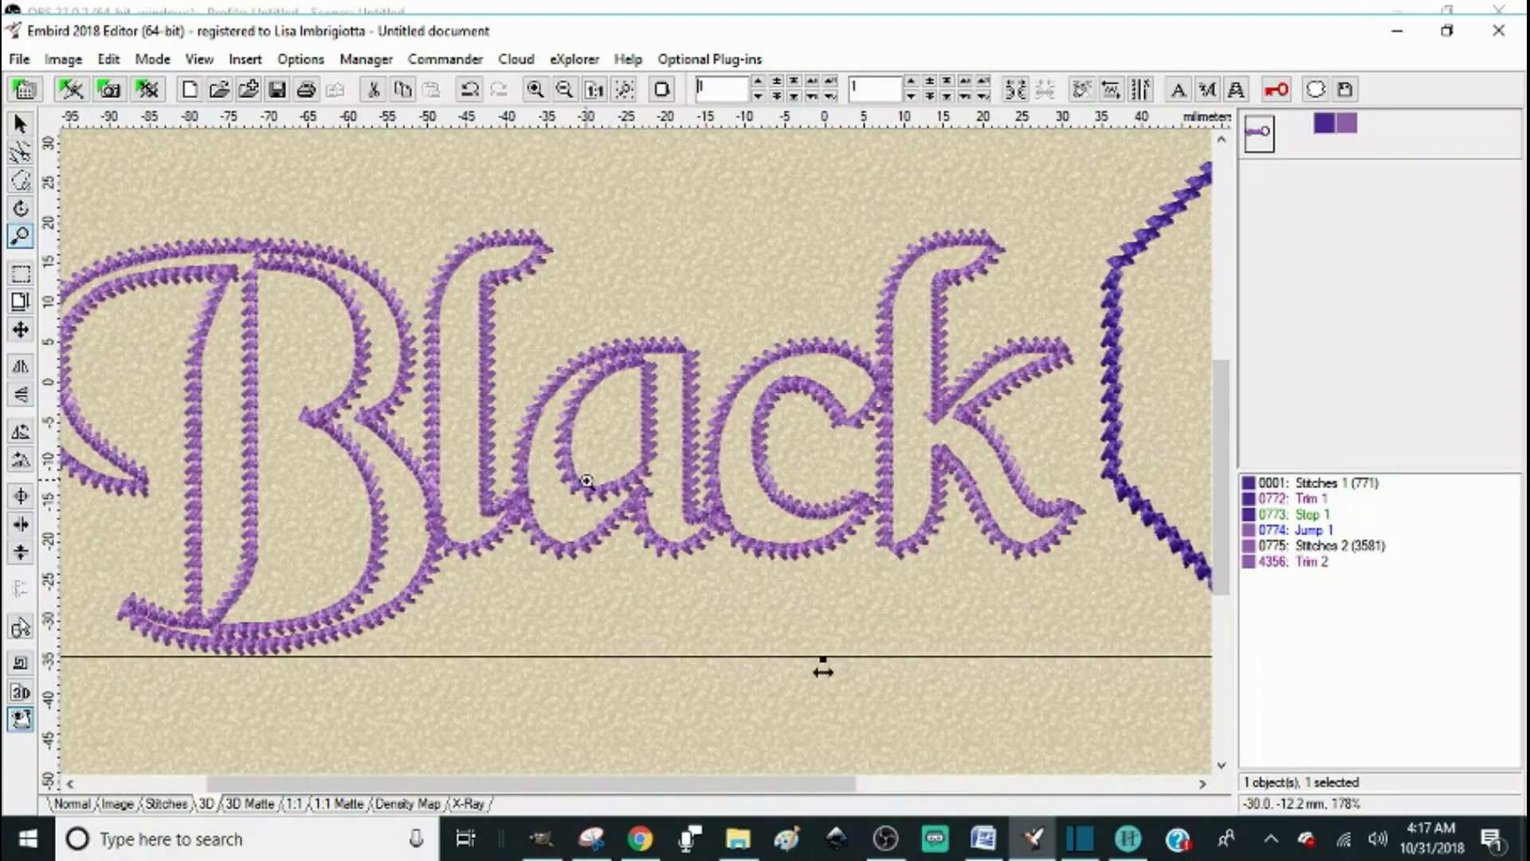
pyautogui.moveTo(823, 782)
pyautogui.mouseDown()
pyautogui.moveTo(850, 799)
pyautogui.moveTo(1072, 801)
pyautogui.moveTo(829, 797)
pyautogui.mouseUp()
pyautogui.moveTo(824, 732); pyautogui.dragTo(826, 729)
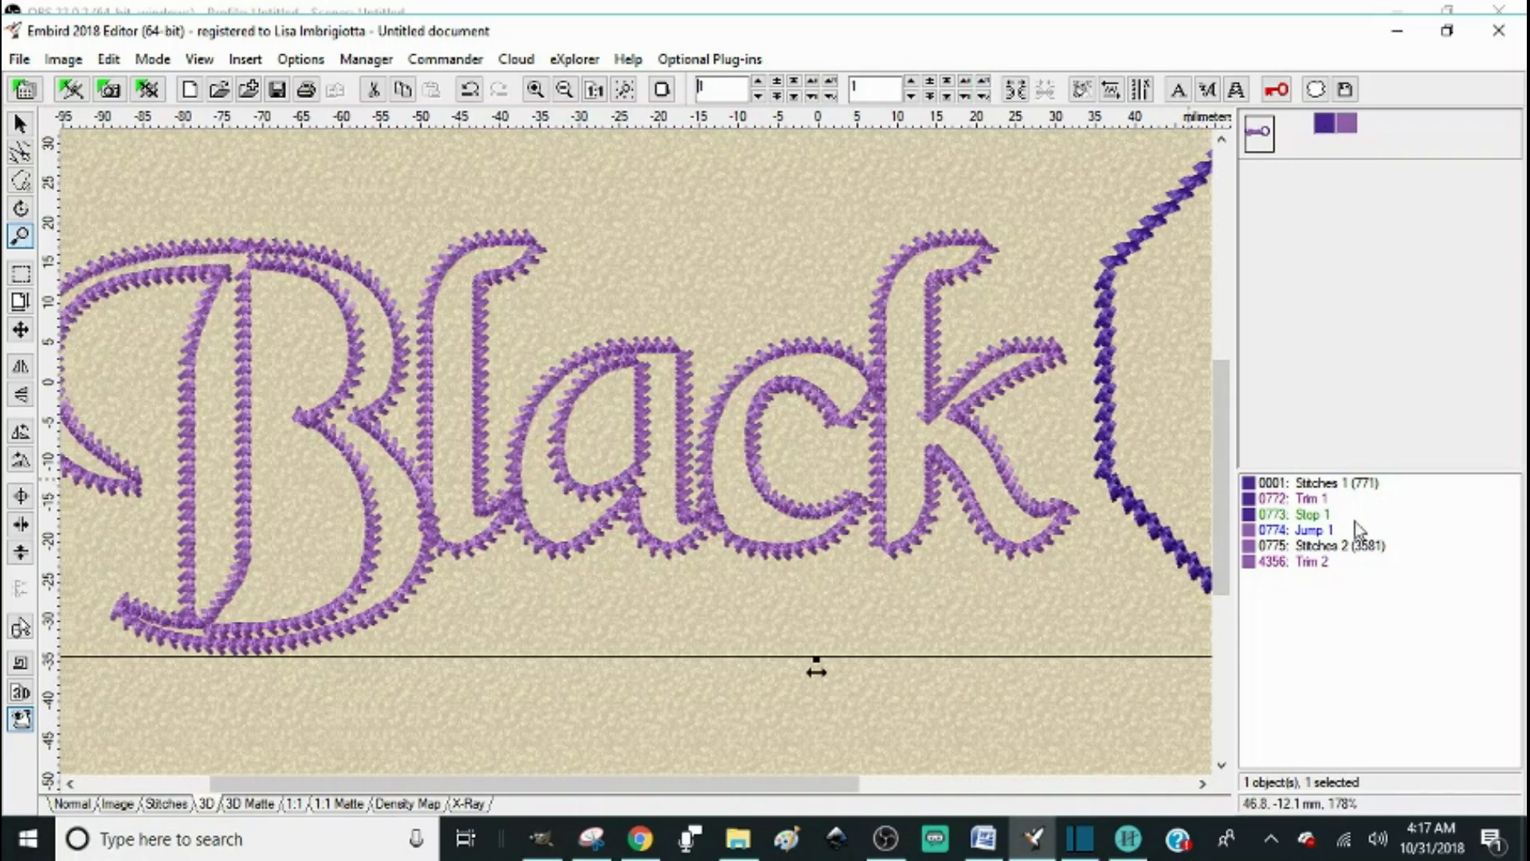
# Highlight the octagon's stitch block, Stitches 1, and the lettering's block, Stitches 2, to compare them.
pyautogui.click(1316, 486)
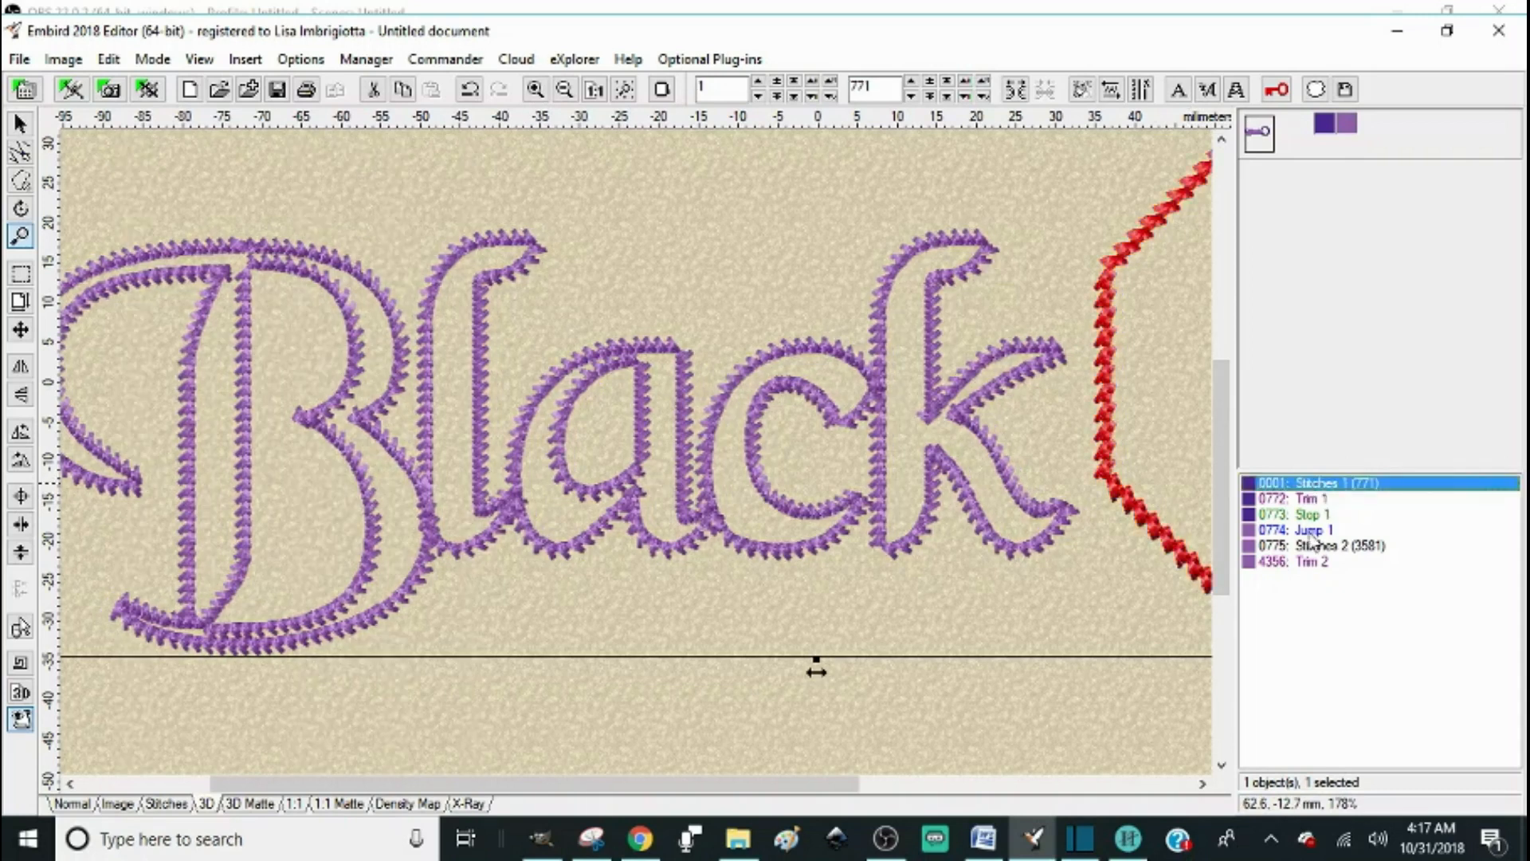
pyautogui.moveTo(792, 783); pyautogui.dragTo(1074, 779)
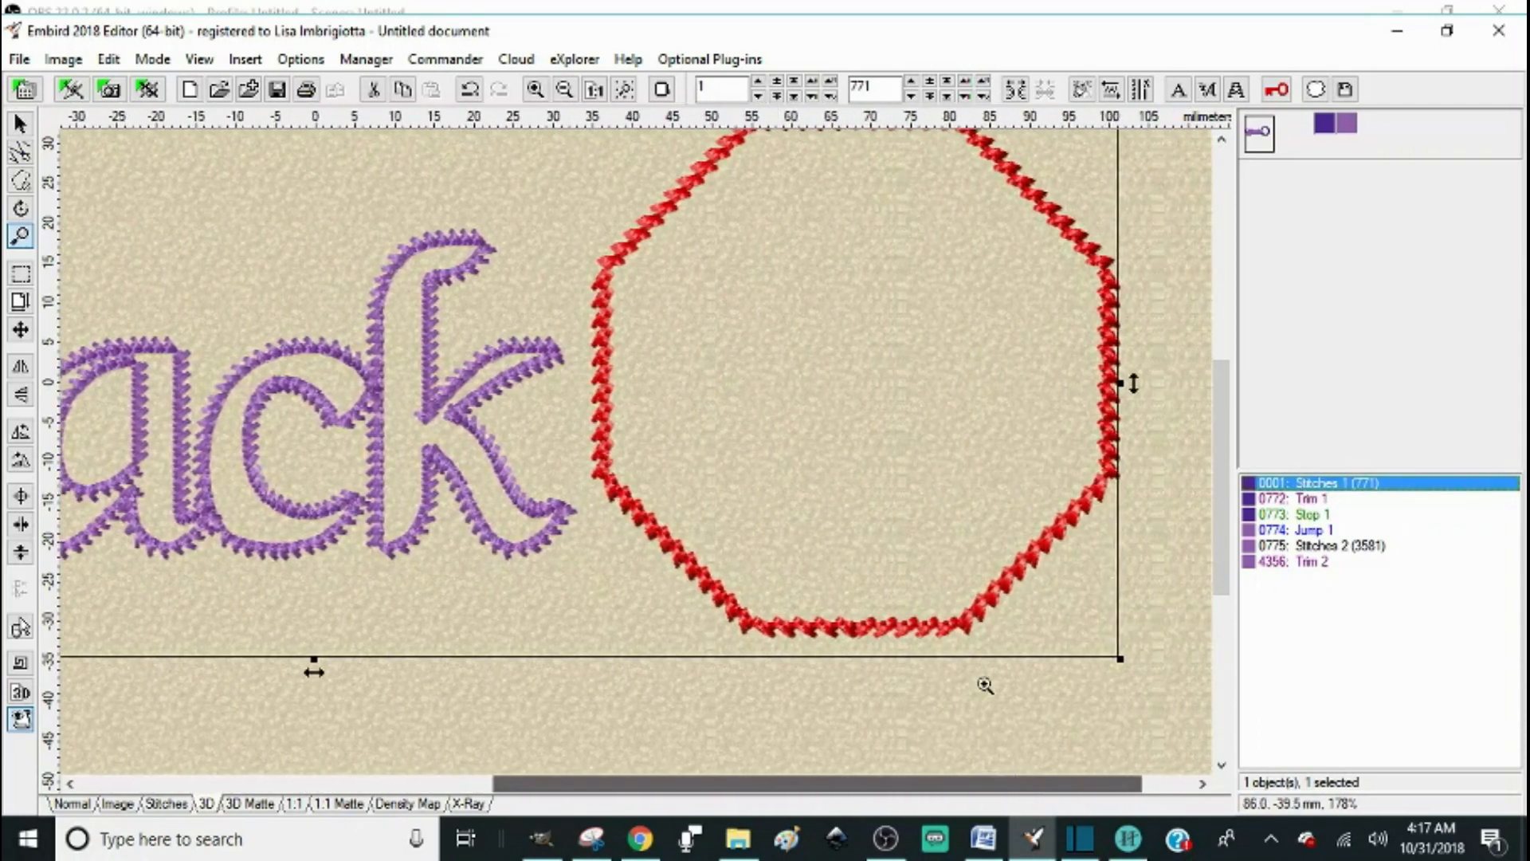
pyautogui.click(1329, 548)
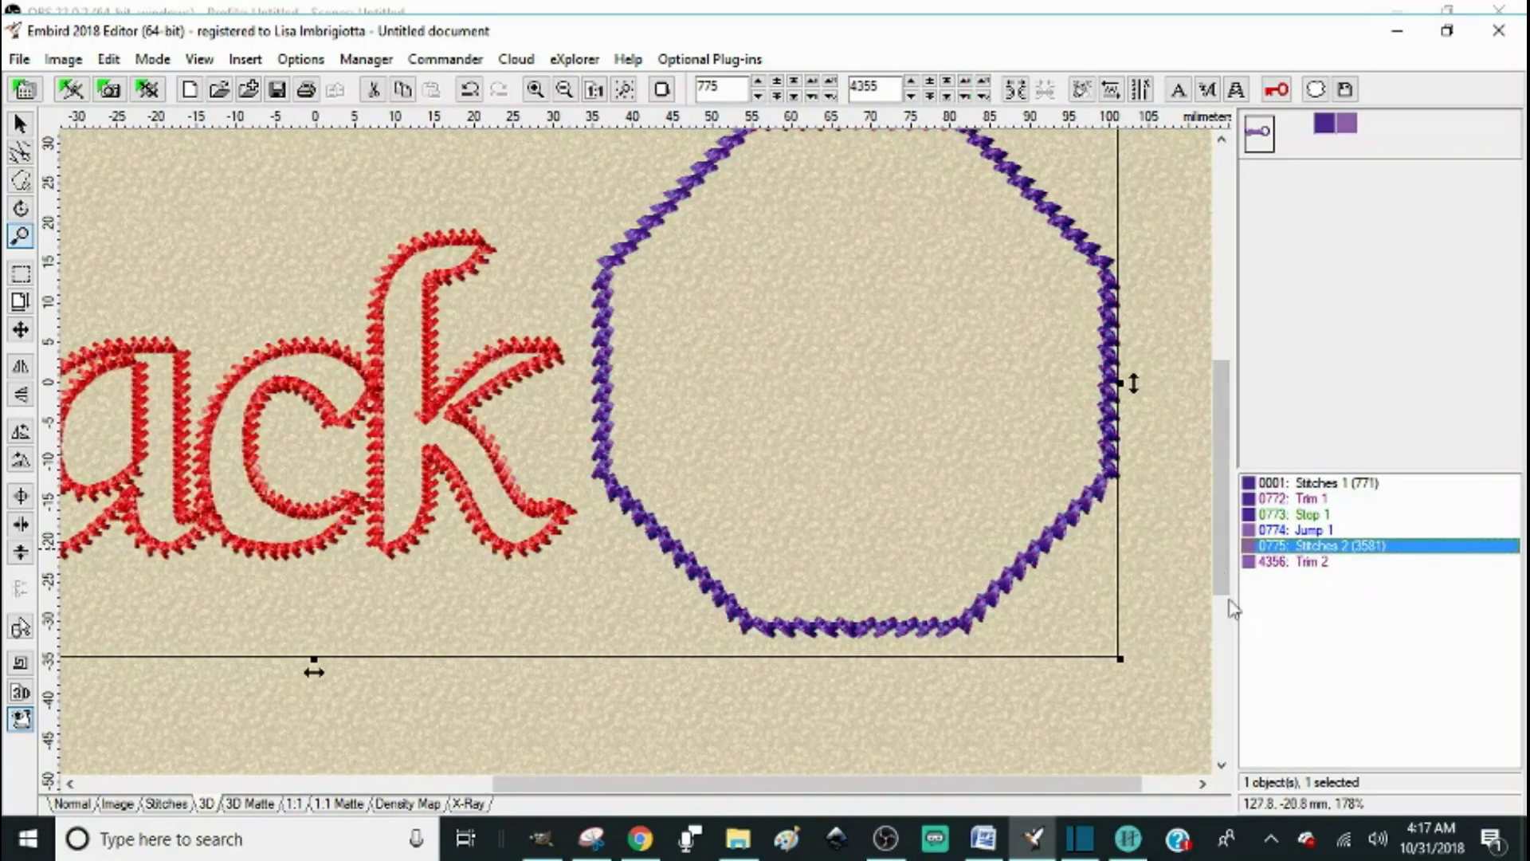
# Change the lettering's thread colour to green with red 83, green 185 and blue 116.
pyautogui.rightClick(1352, 132)
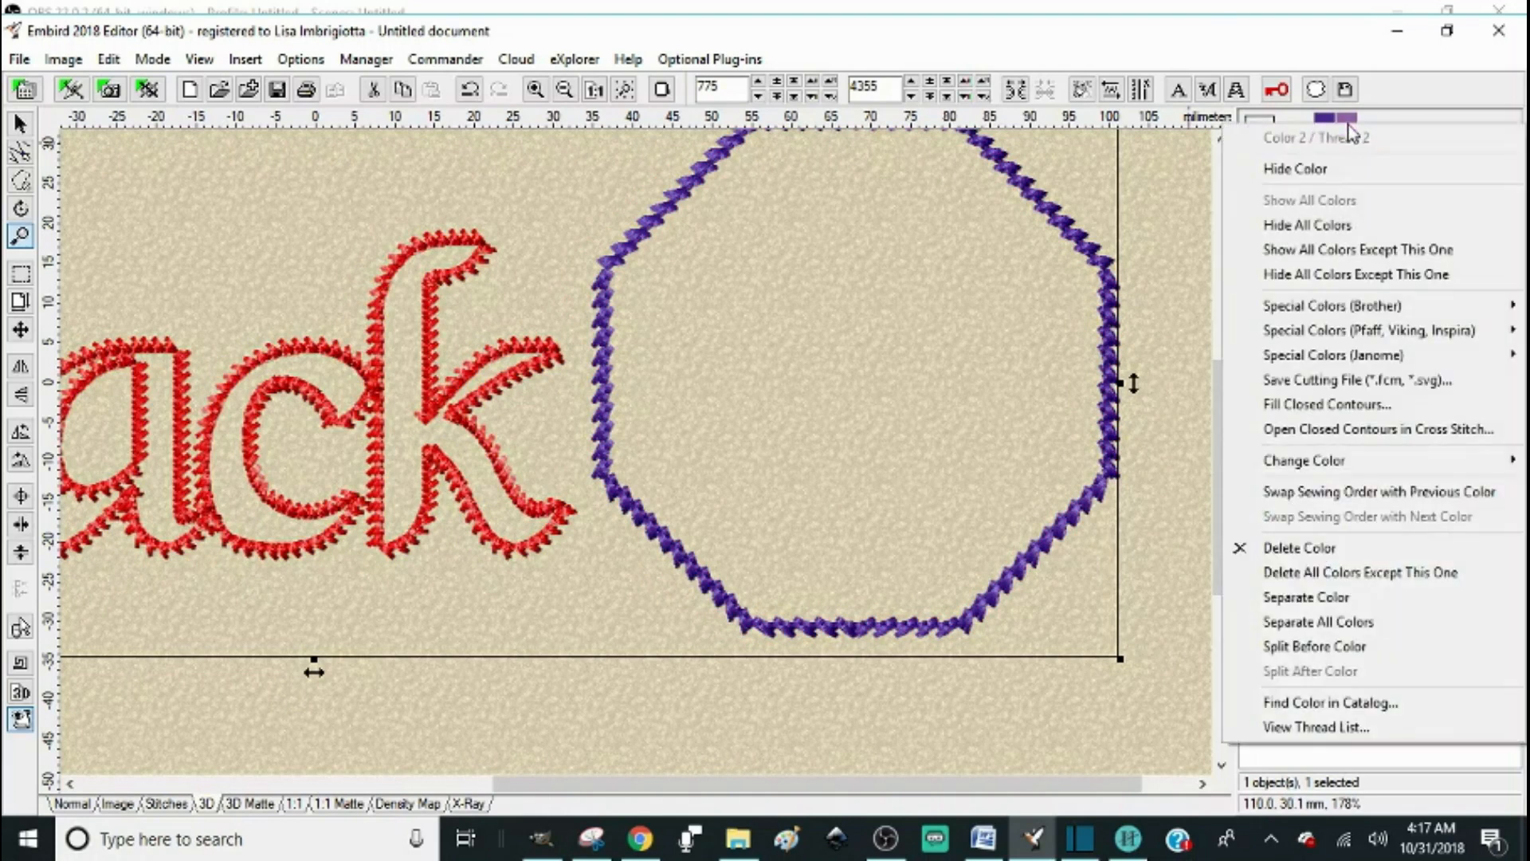
pyautogui.click(1353, 128)
pyautogui.click(1353, 130)
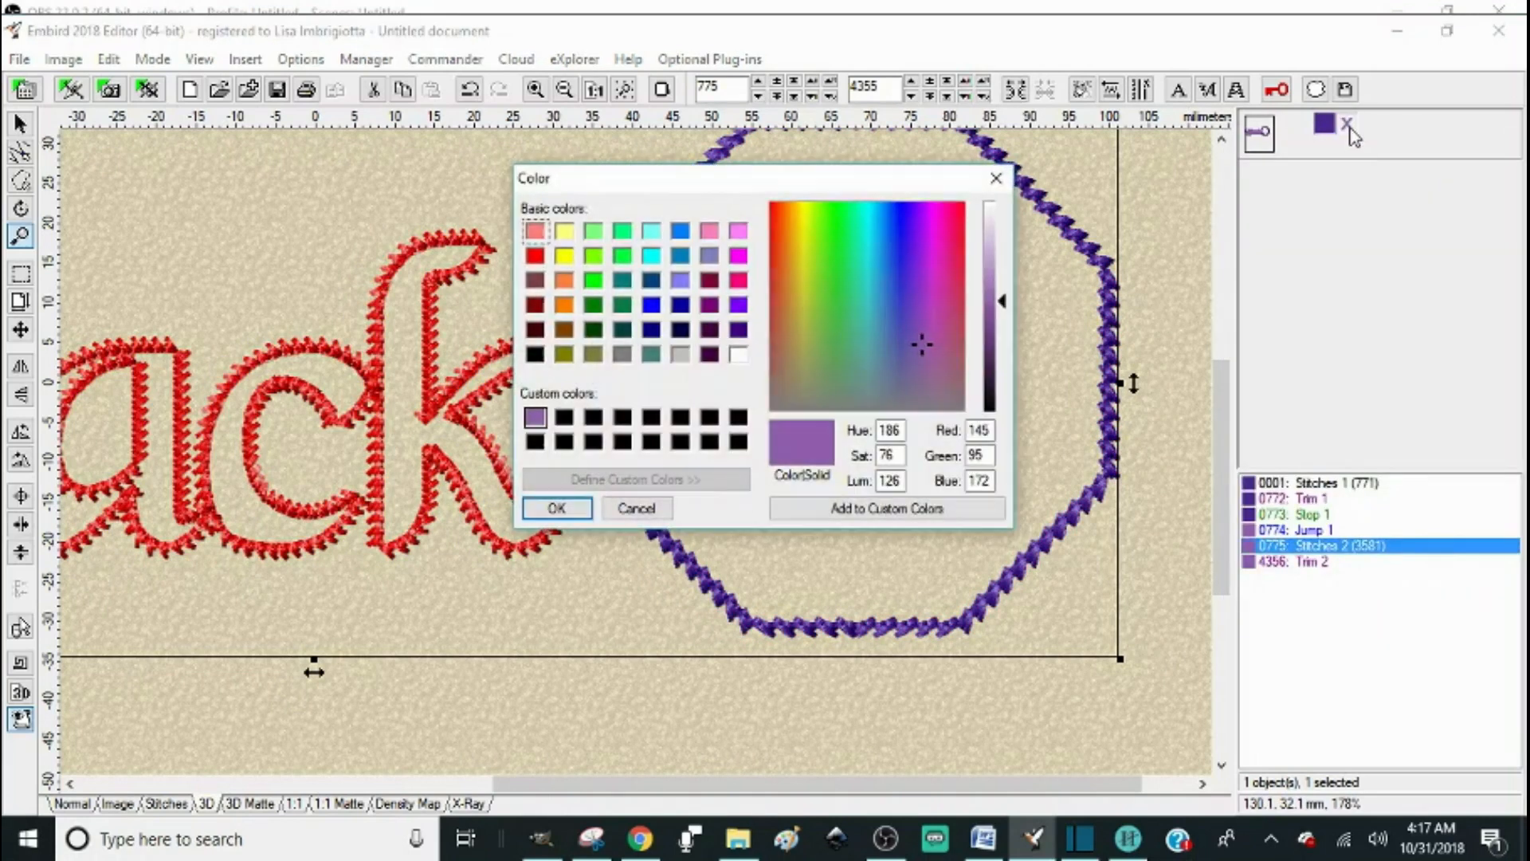
pyautogui.click(846, 324)
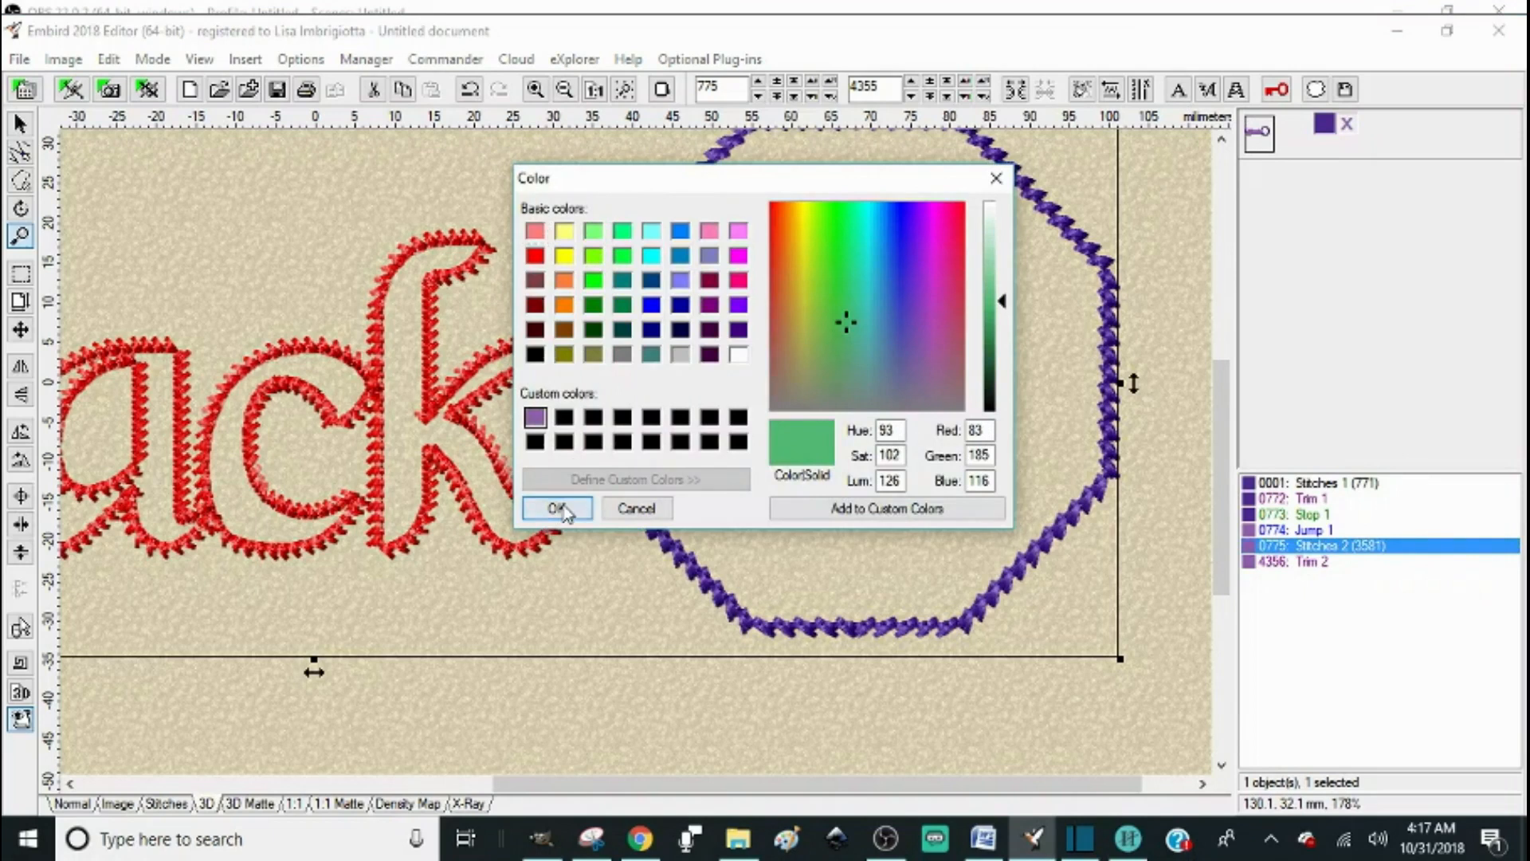
pyautogui.click(557, 507)
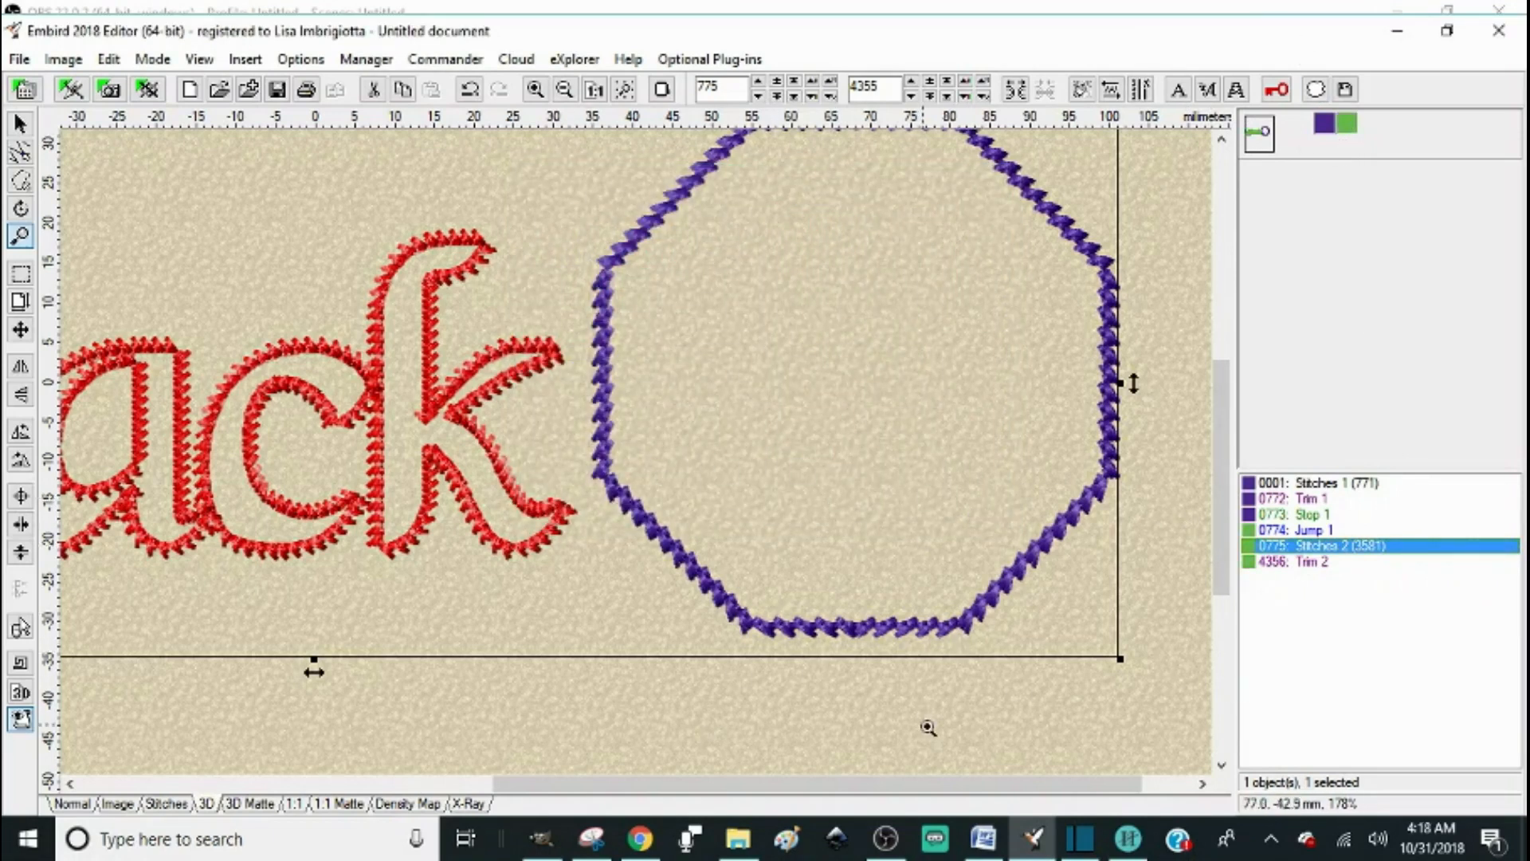
# Deselect the design to examine the recoloured lettering up close, and select the design again.
pyautogui.moveTo(1025, 789); pyautogui.dragTo(749, 764)
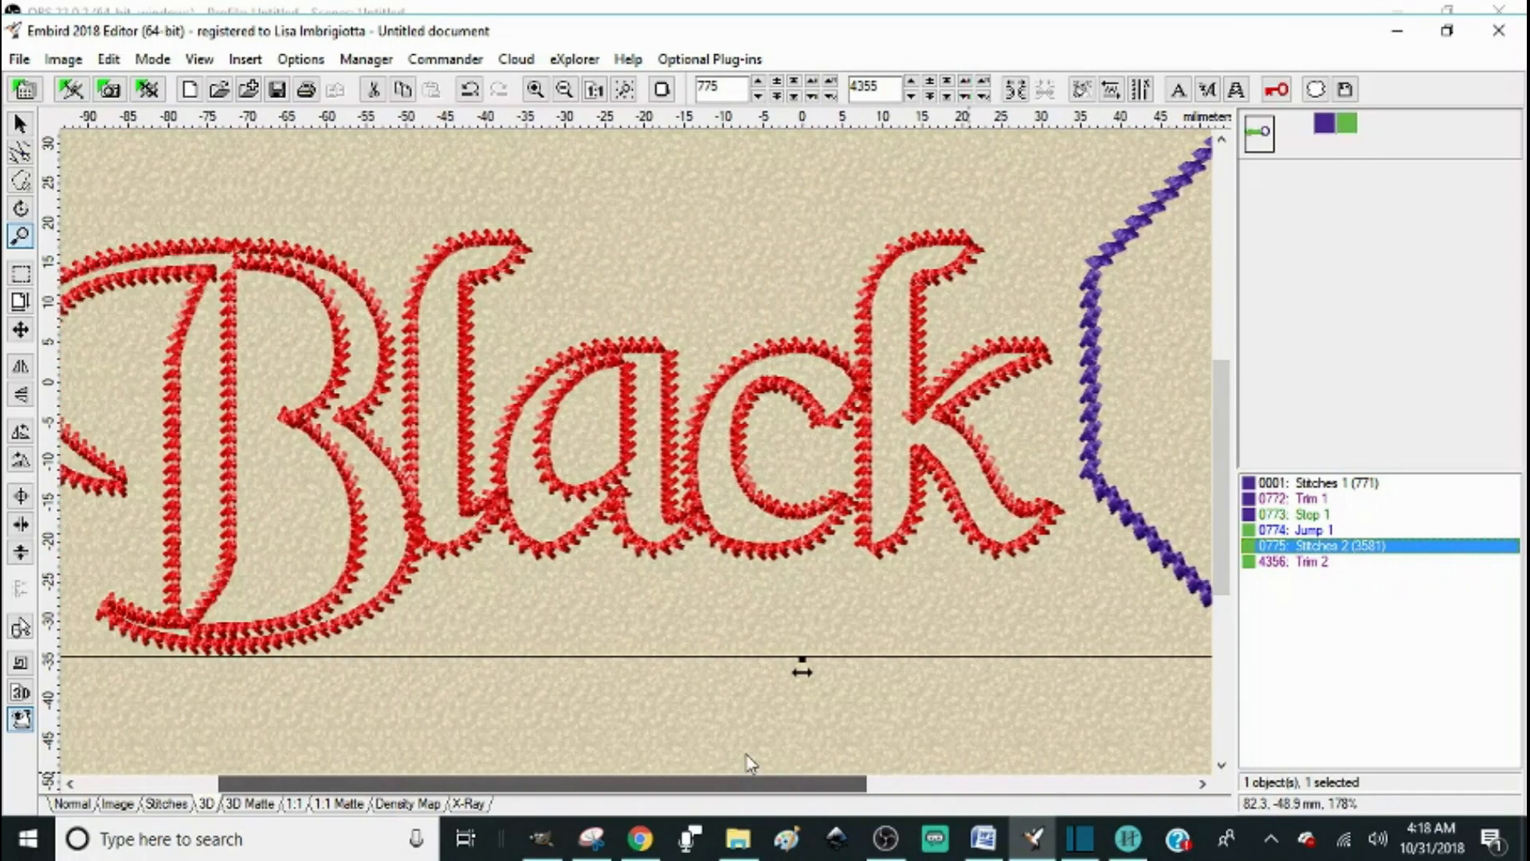
pyautogui.click(867, 714)
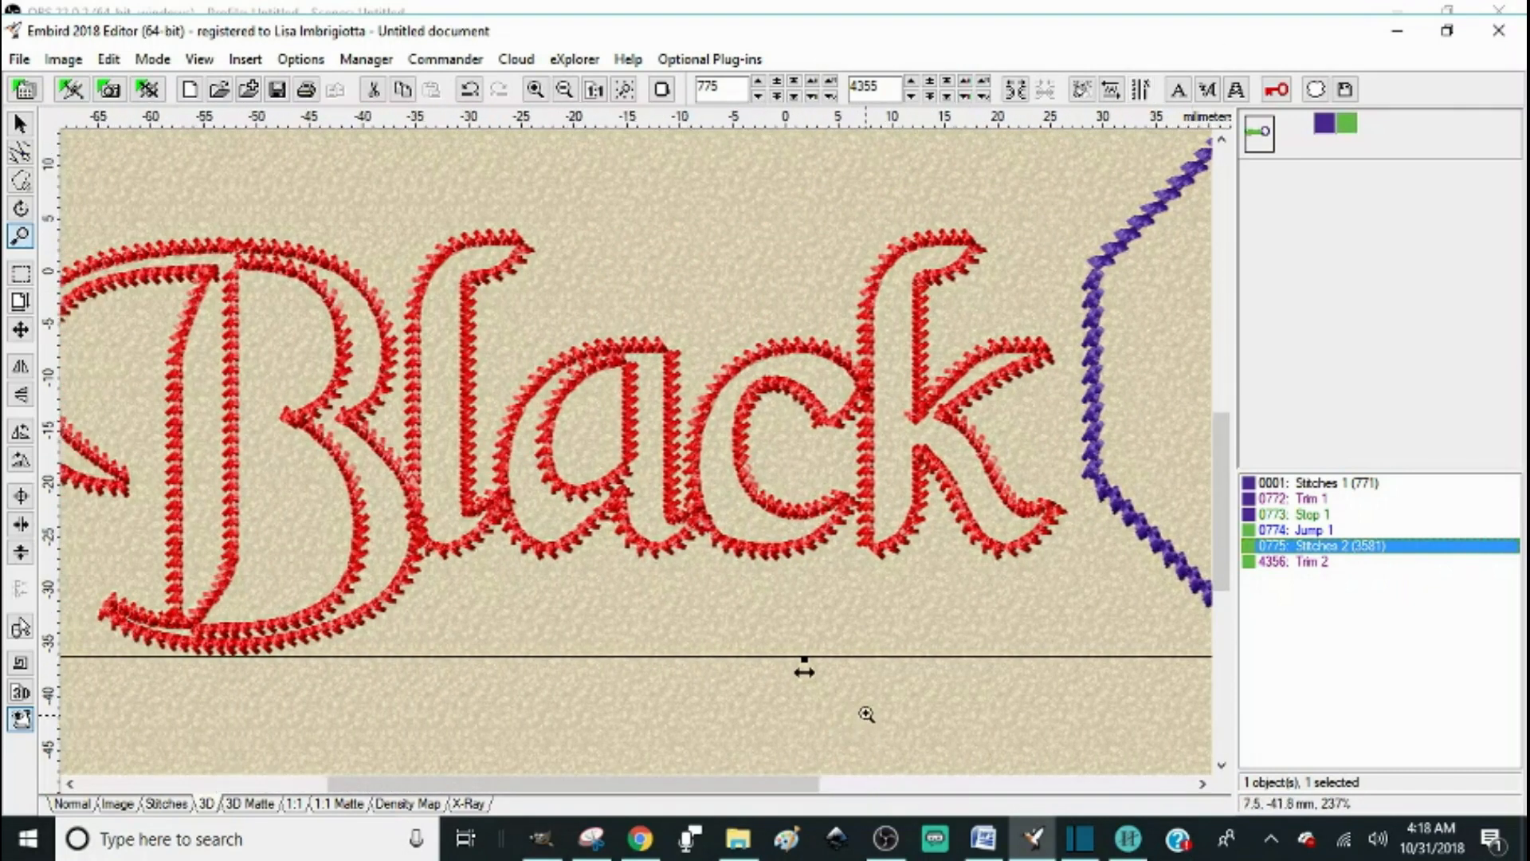
pyautogui.click(20, 123)
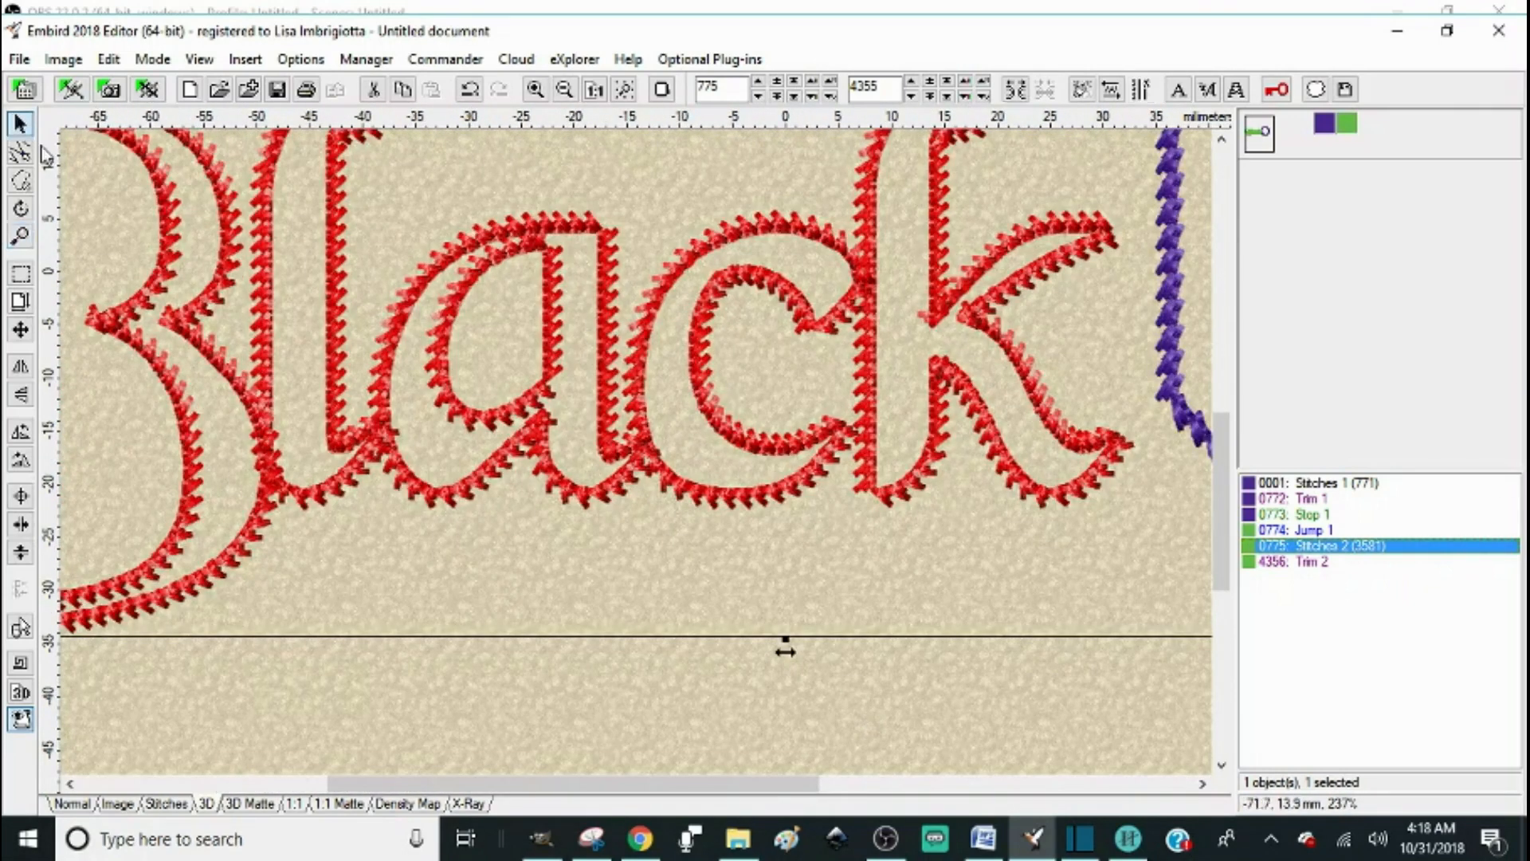
pyautogui.click(600, 732)
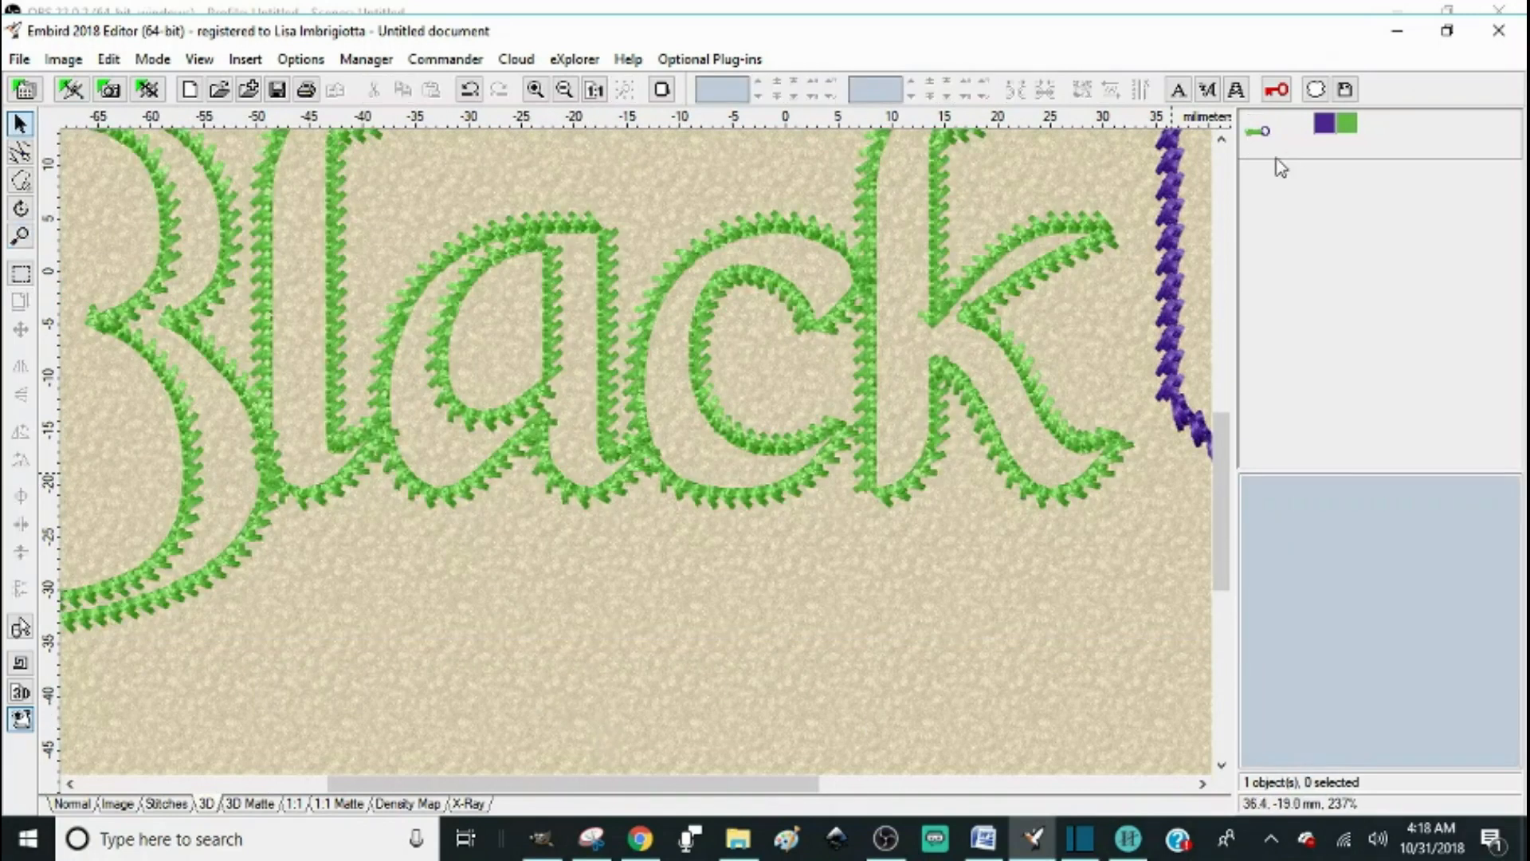
pyautogui.click(1267, 137)
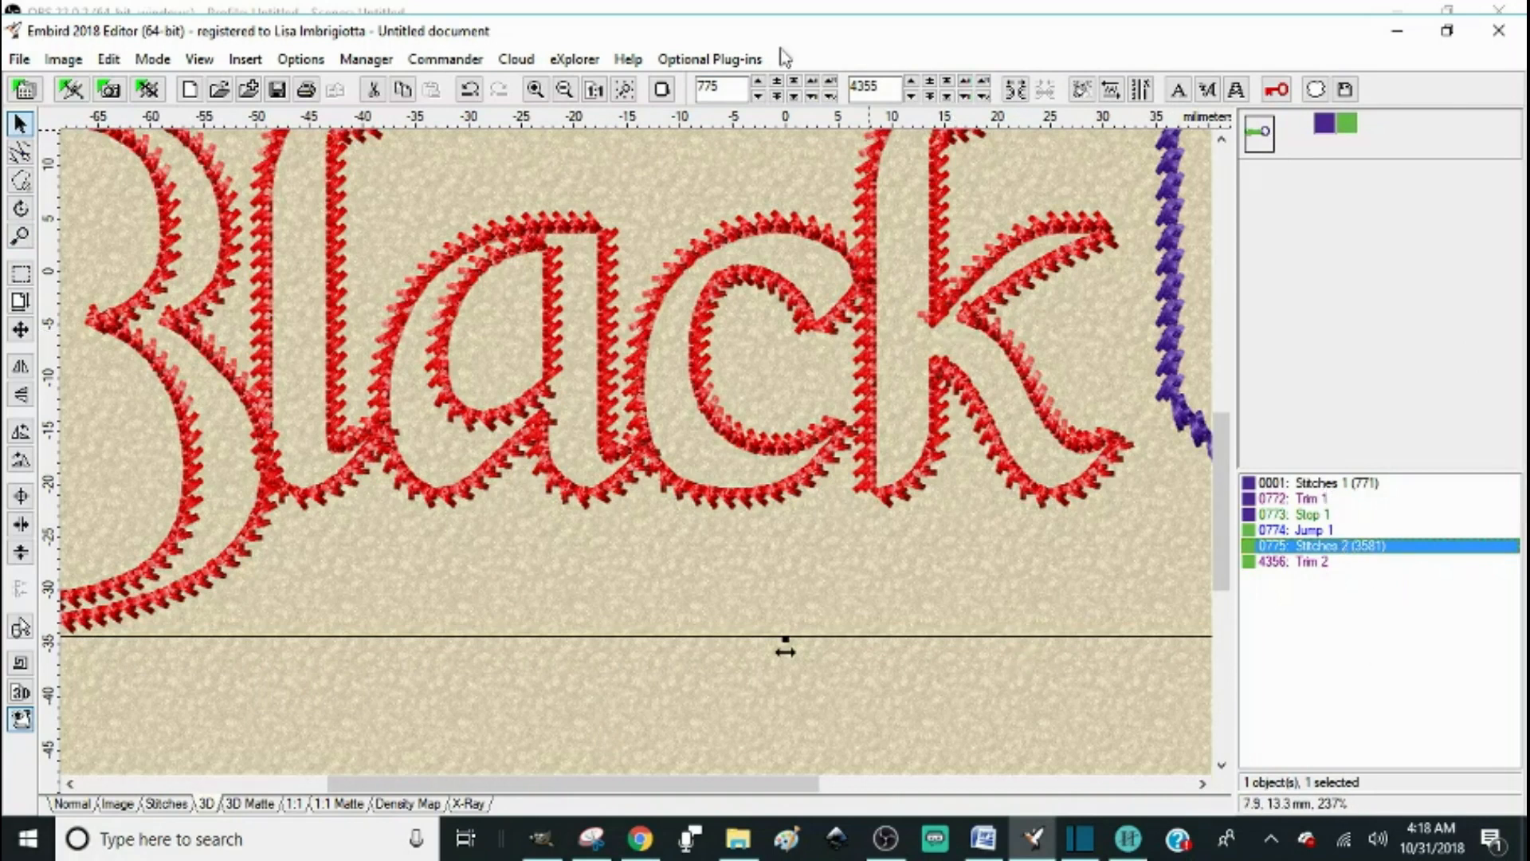
# Bring the whole octagon into view beside the lettering and highlight its stitch block, Stitches 1.
pyautogui.click(567, 90)
pyautogui.click(568, 90)
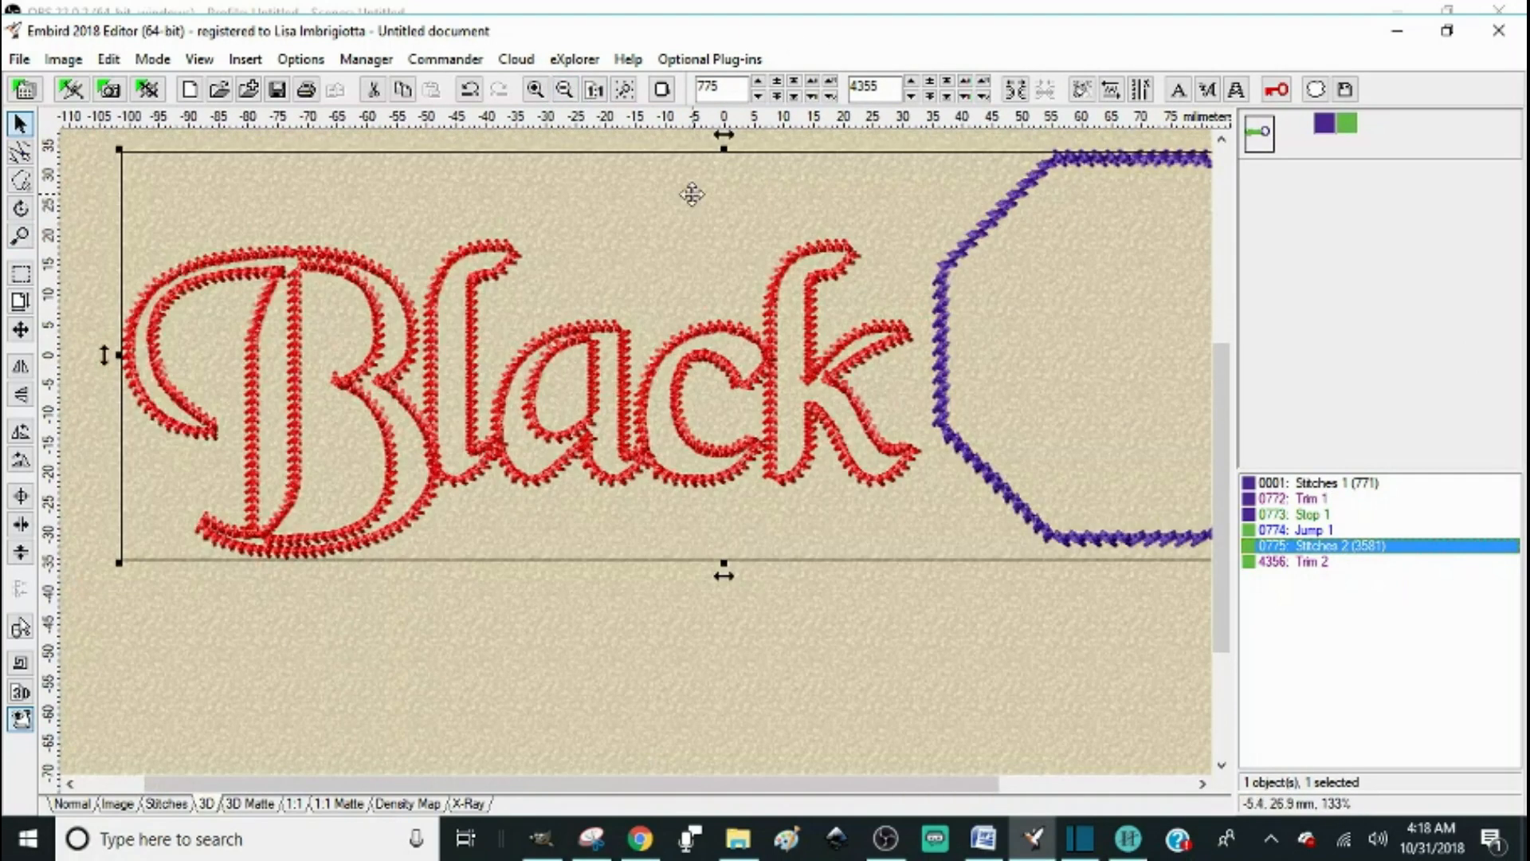
pyautogui.moveTo(738, 786); pyautogui.dragTo(828, 789)
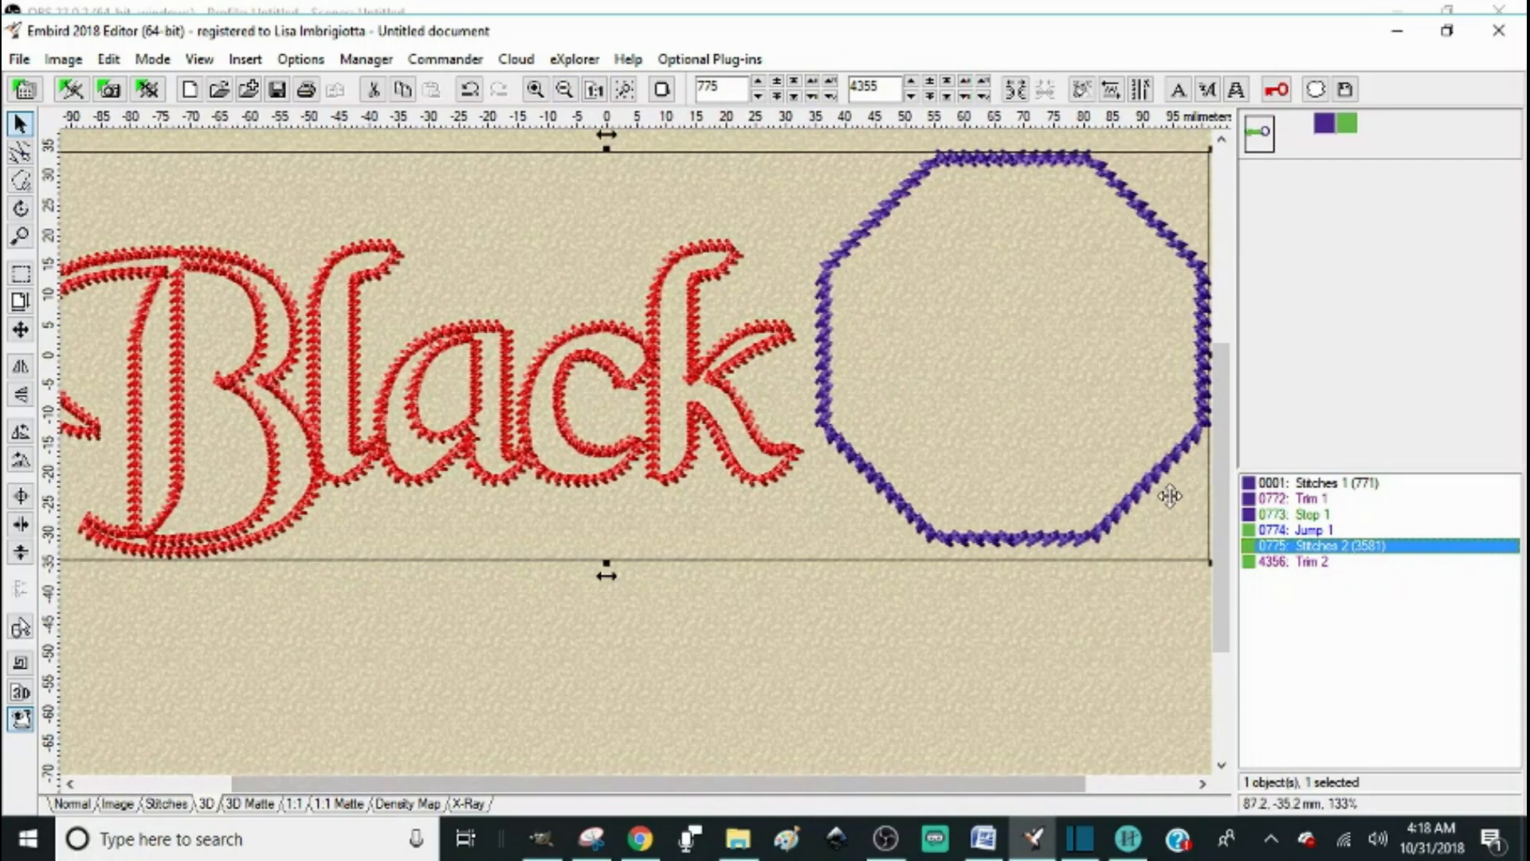
pyautogui.click(1330, 483)
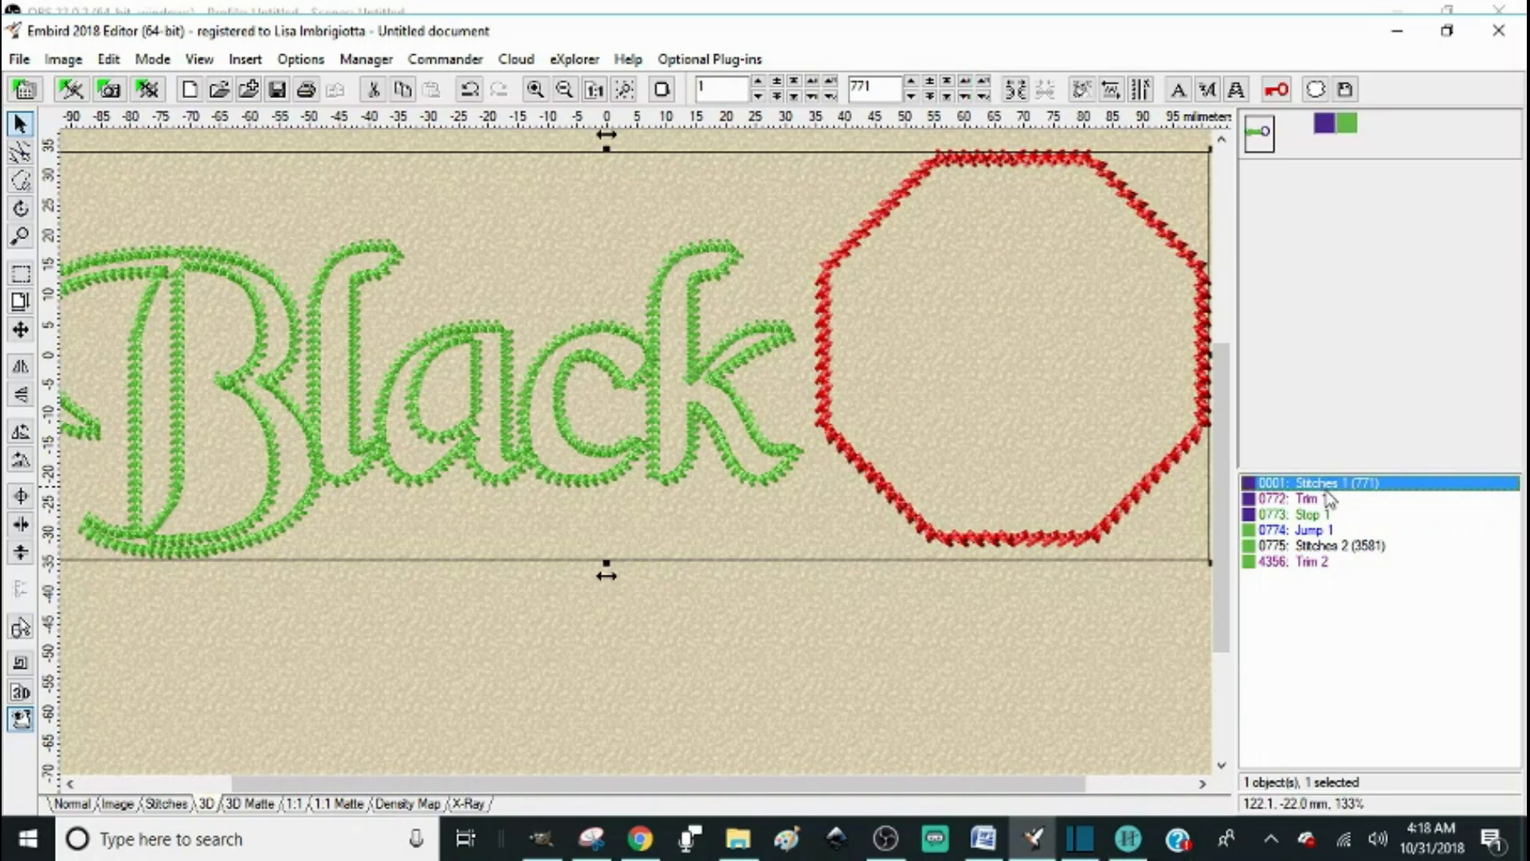
# Highlight the lettering's stitch block, Stitches 2, and examine the density map up close at the upper part of the letter B.
pyautogui.click(1325, 546)
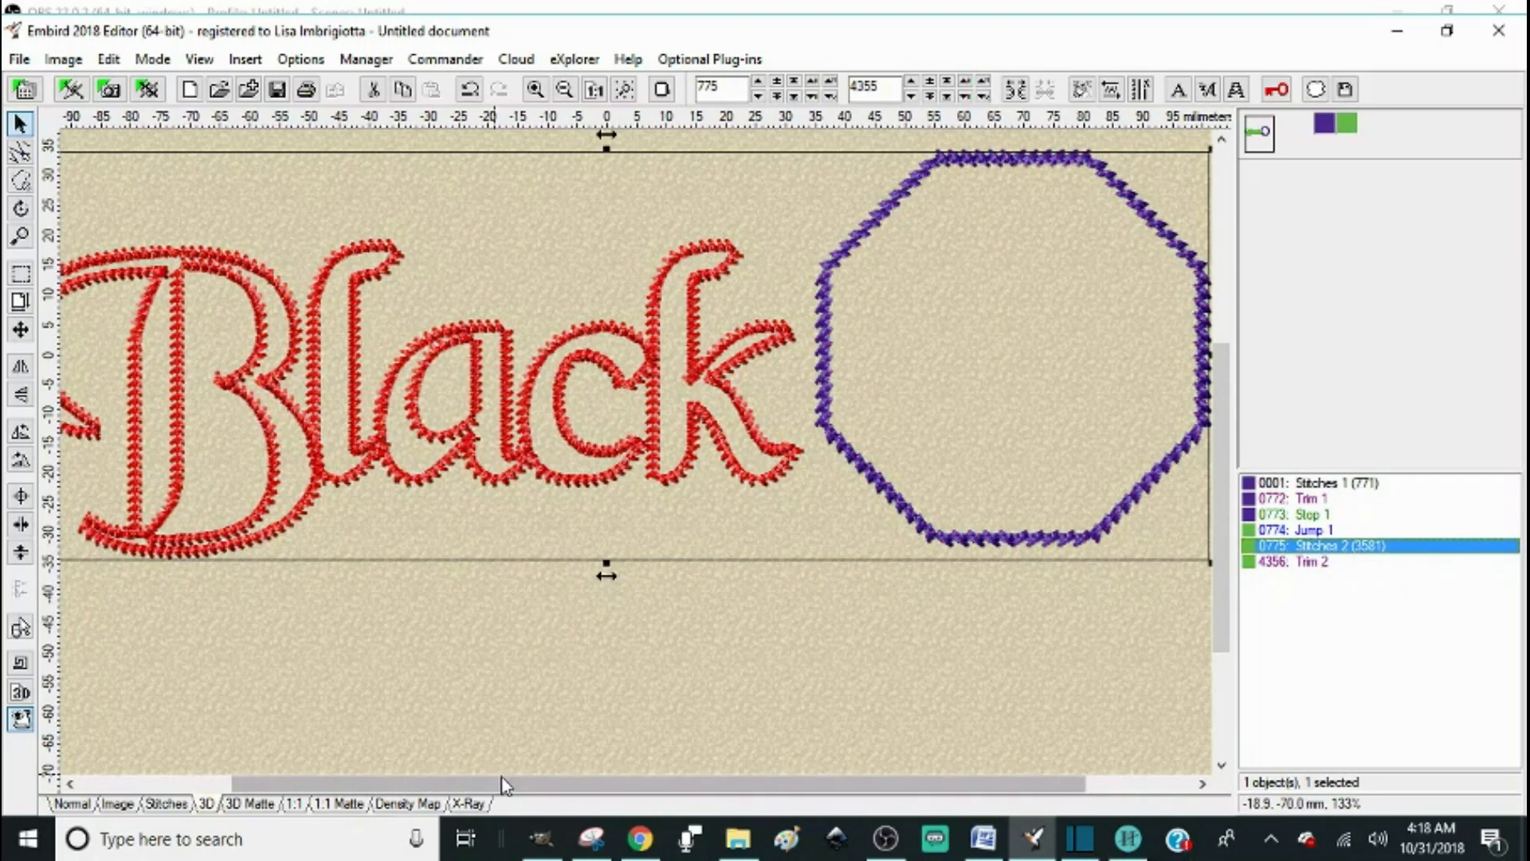
pyautogui.click(405, 804)
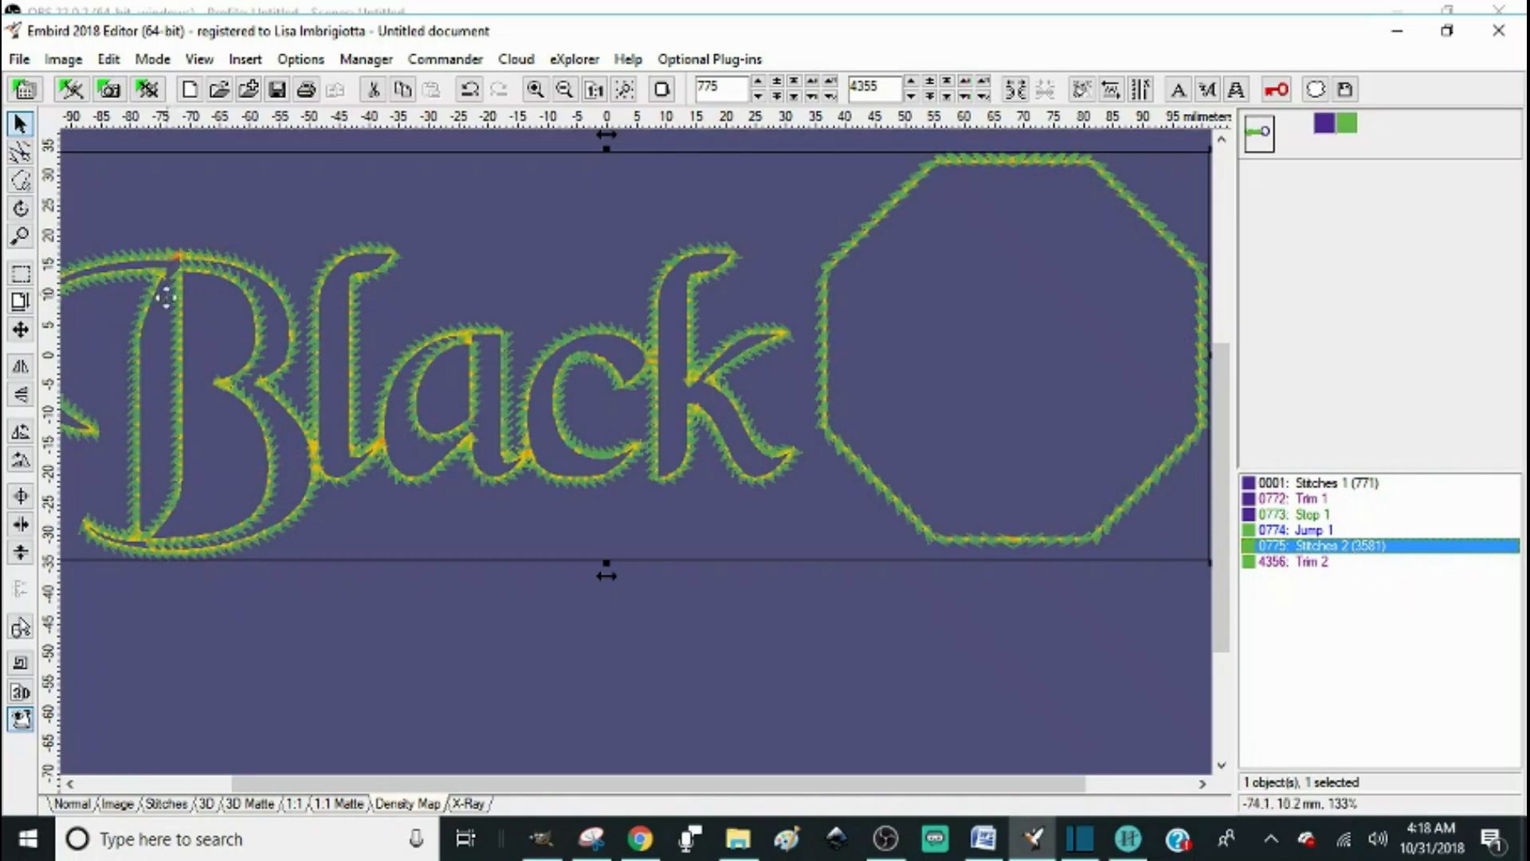
pyautogui.click(21, 236)
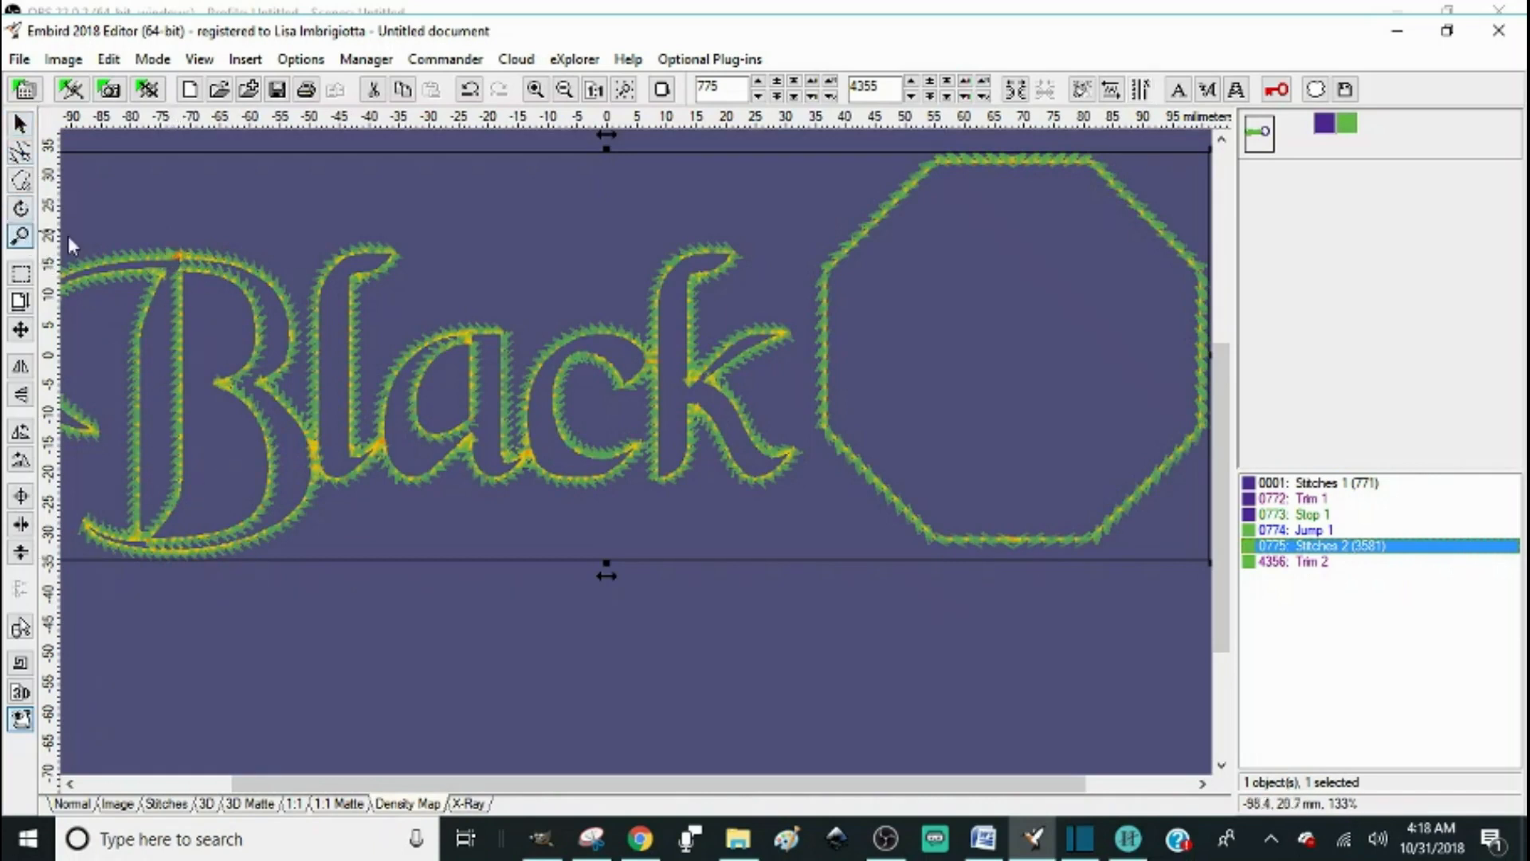
pyautogui.click(160, 259)
pyautogui.click(161, 260)
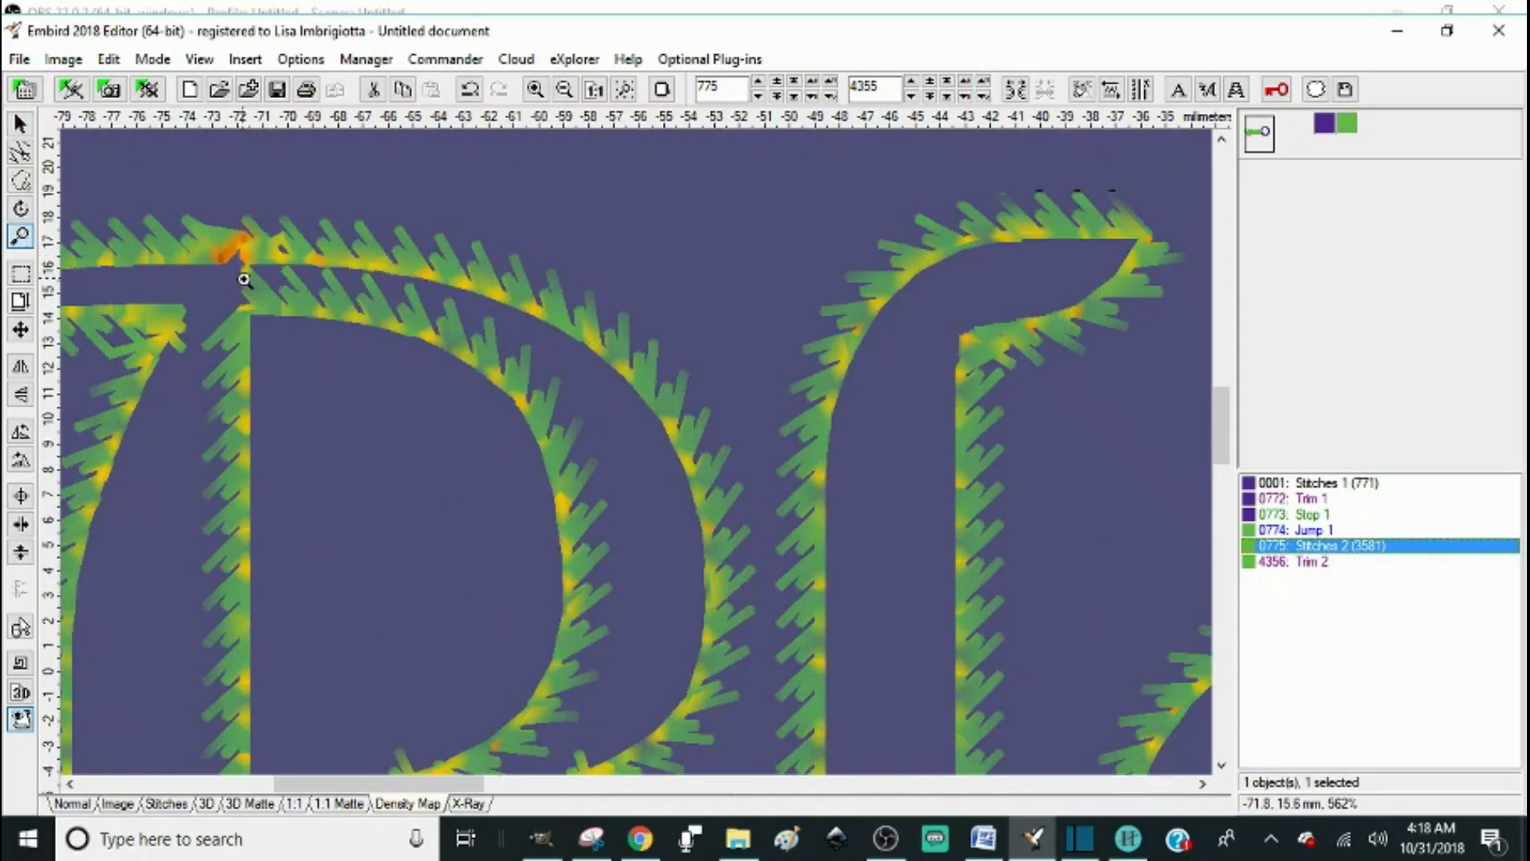
# Examine the density map across the lettering and the whole octagon, and return the design to the 3D view.
pyautogui.click(564, 89)
pyautogui.click(564, 89)
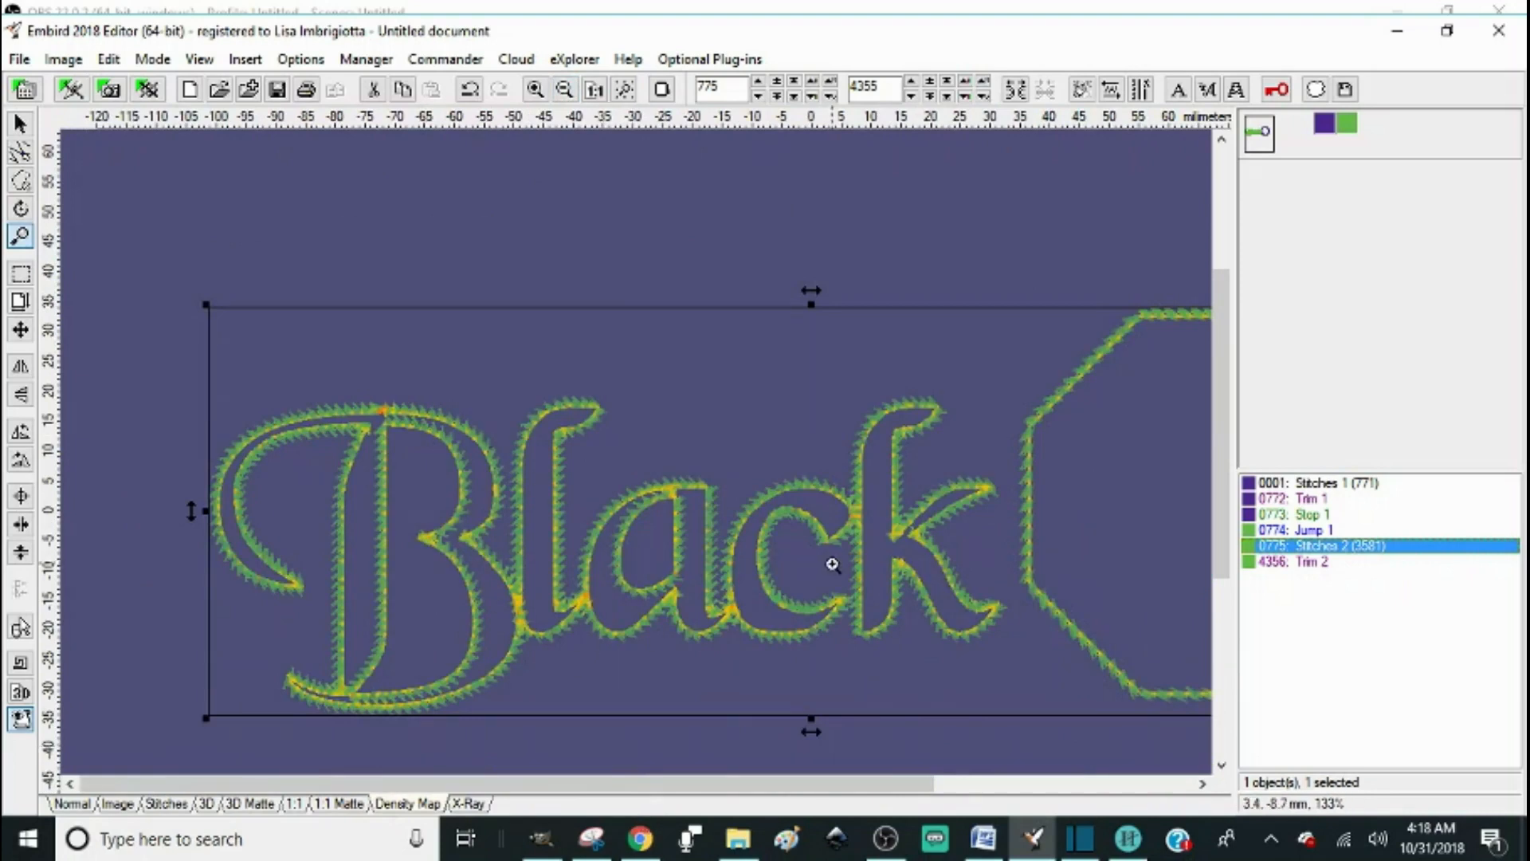
pyautogui.moveTo(739, 783); pyautogui.dragTo(915, 779)
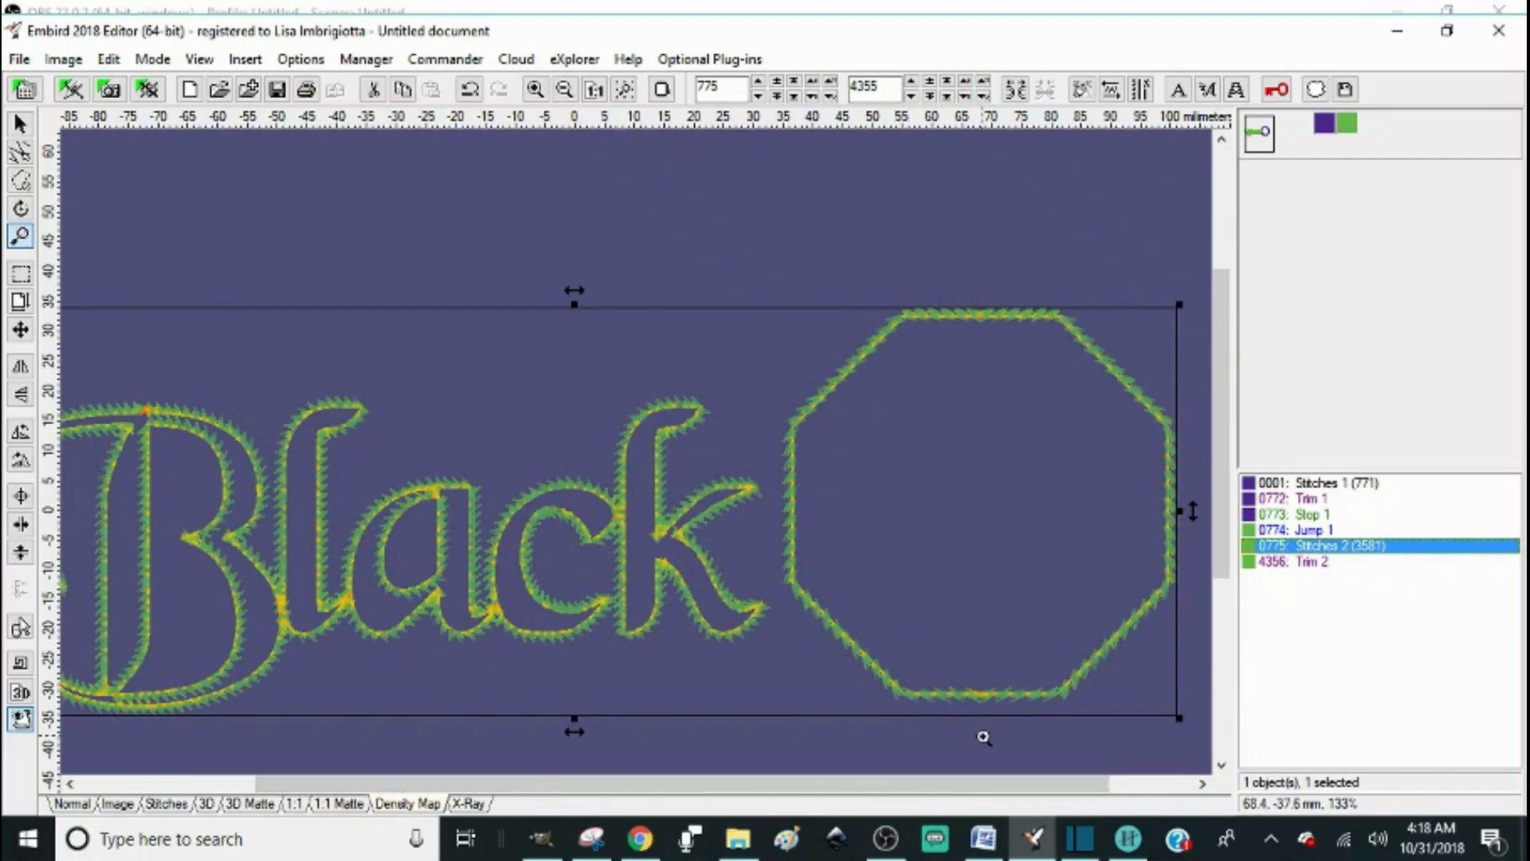
pyautogui.click(207, 803)
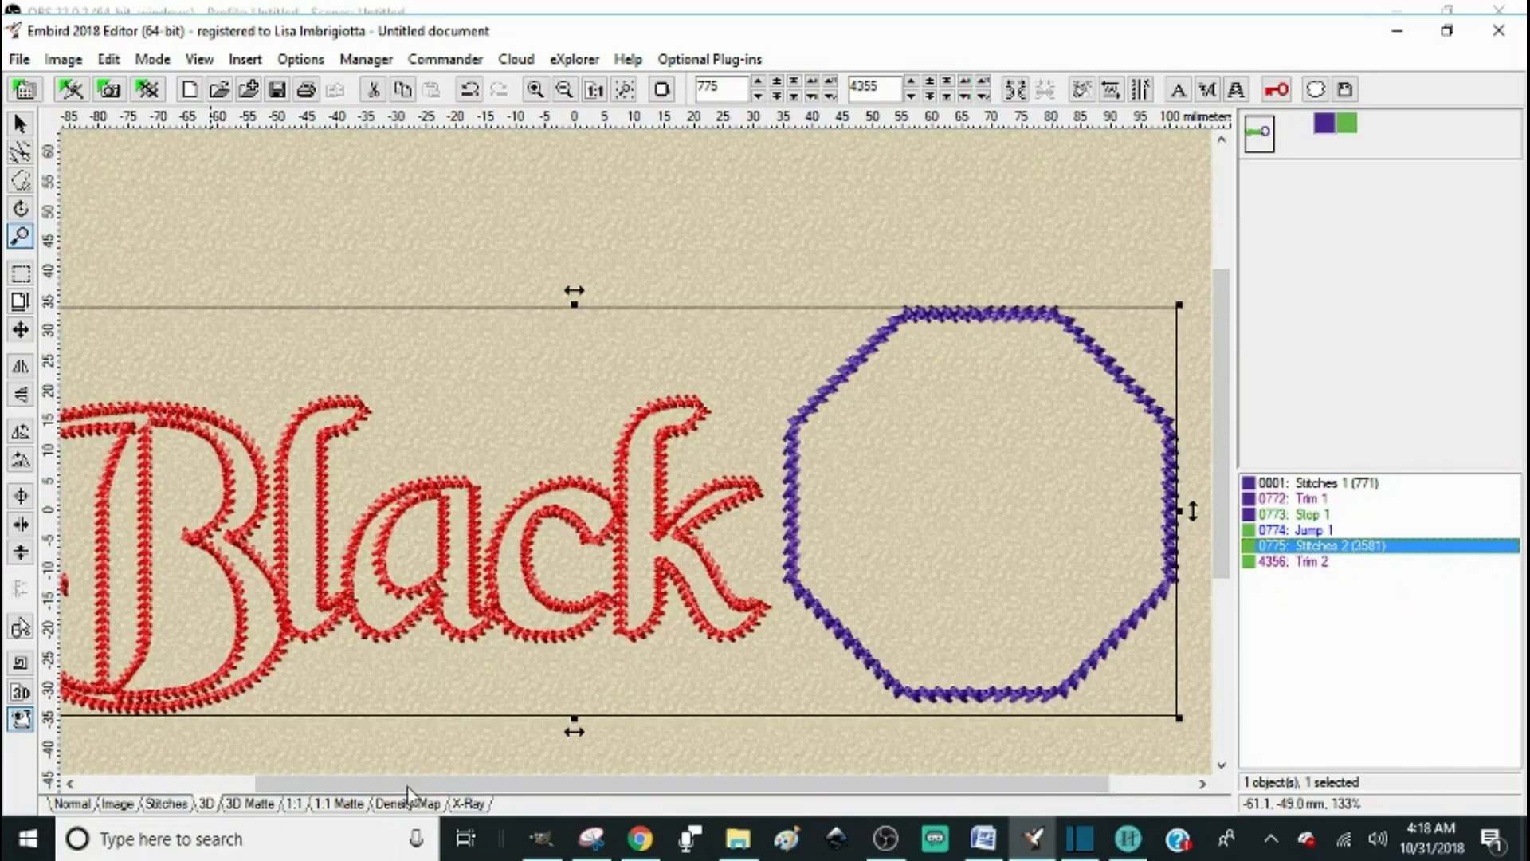
# In the Stitches view, highlight the octagon's block, Stitches 1, and specify stitch number 1 to locate its starting point.
pyautogui.click(166, 803)
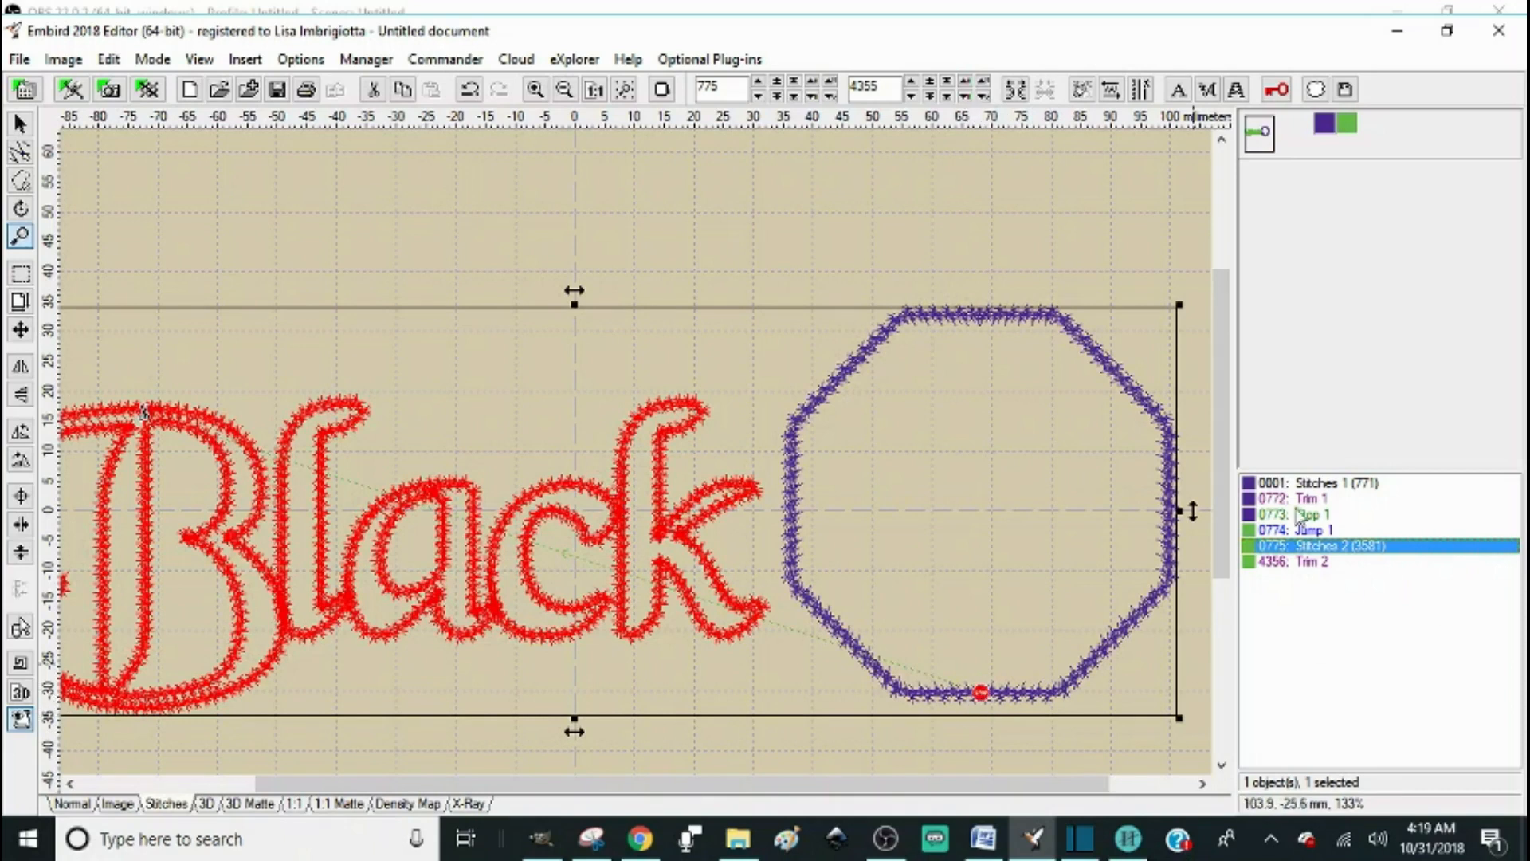
pyautogui.click(1326, 485)
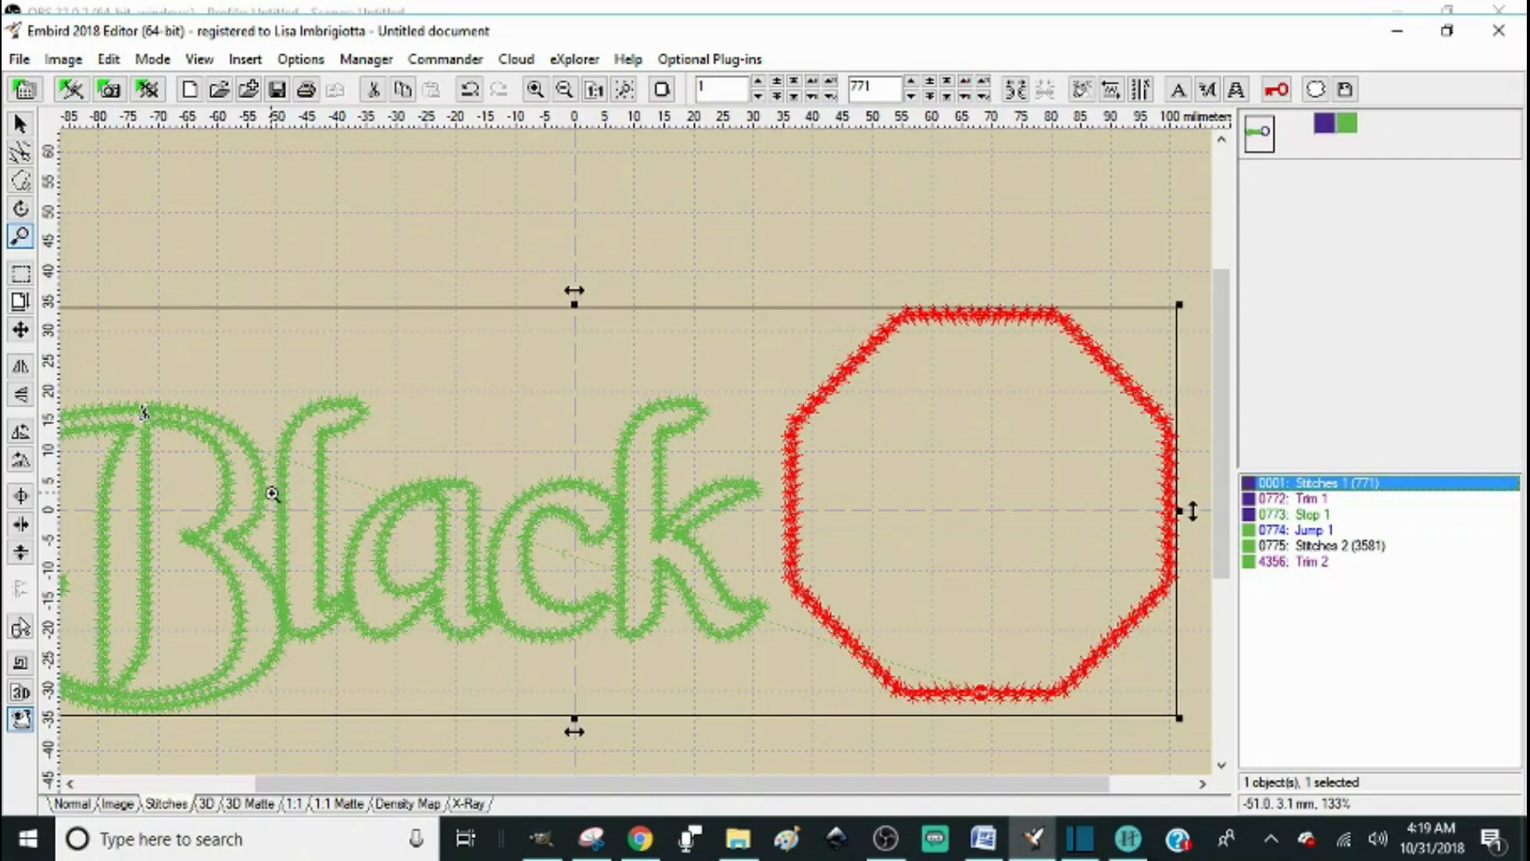
pyautogui.click(21, 627)
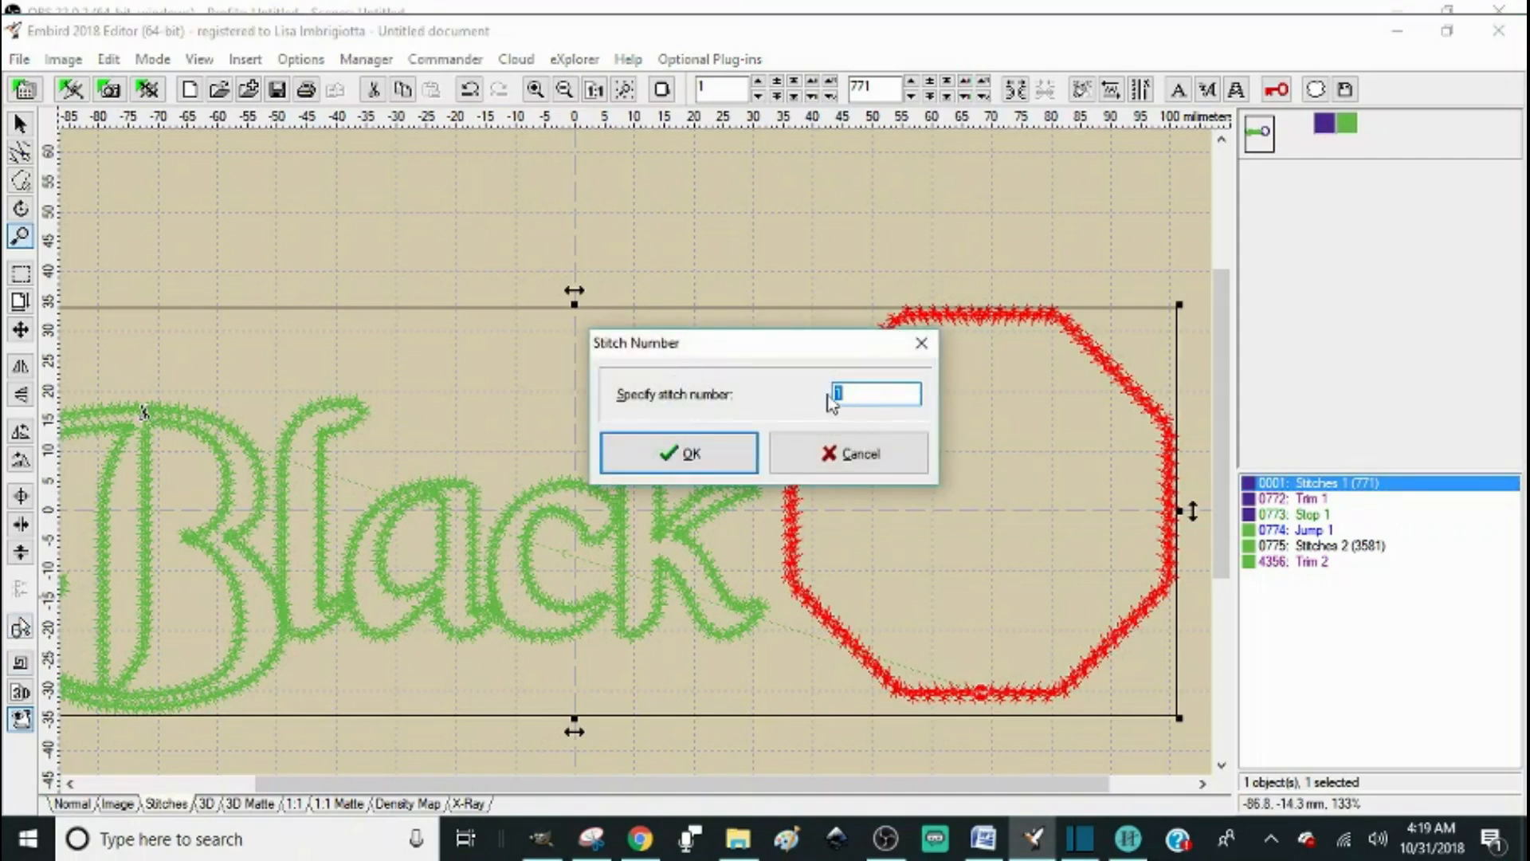
pyautogui.click(690, 454)
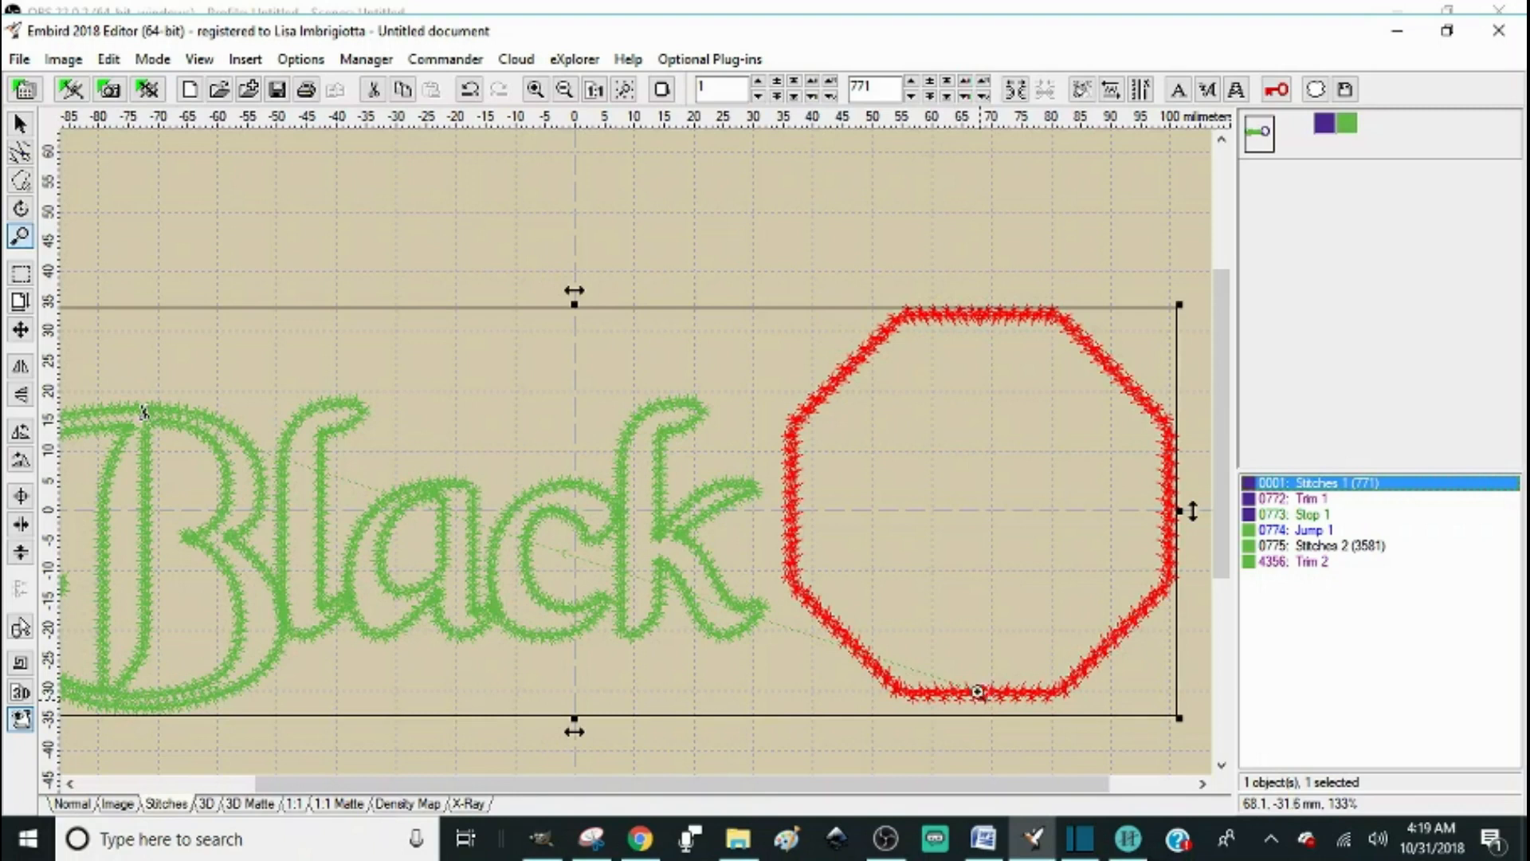
# Highlight Stop 1 and Jump 1 to examine the transition from octagon to lettering, and return to the 3D view.
pyautogui.click(1307, 515)
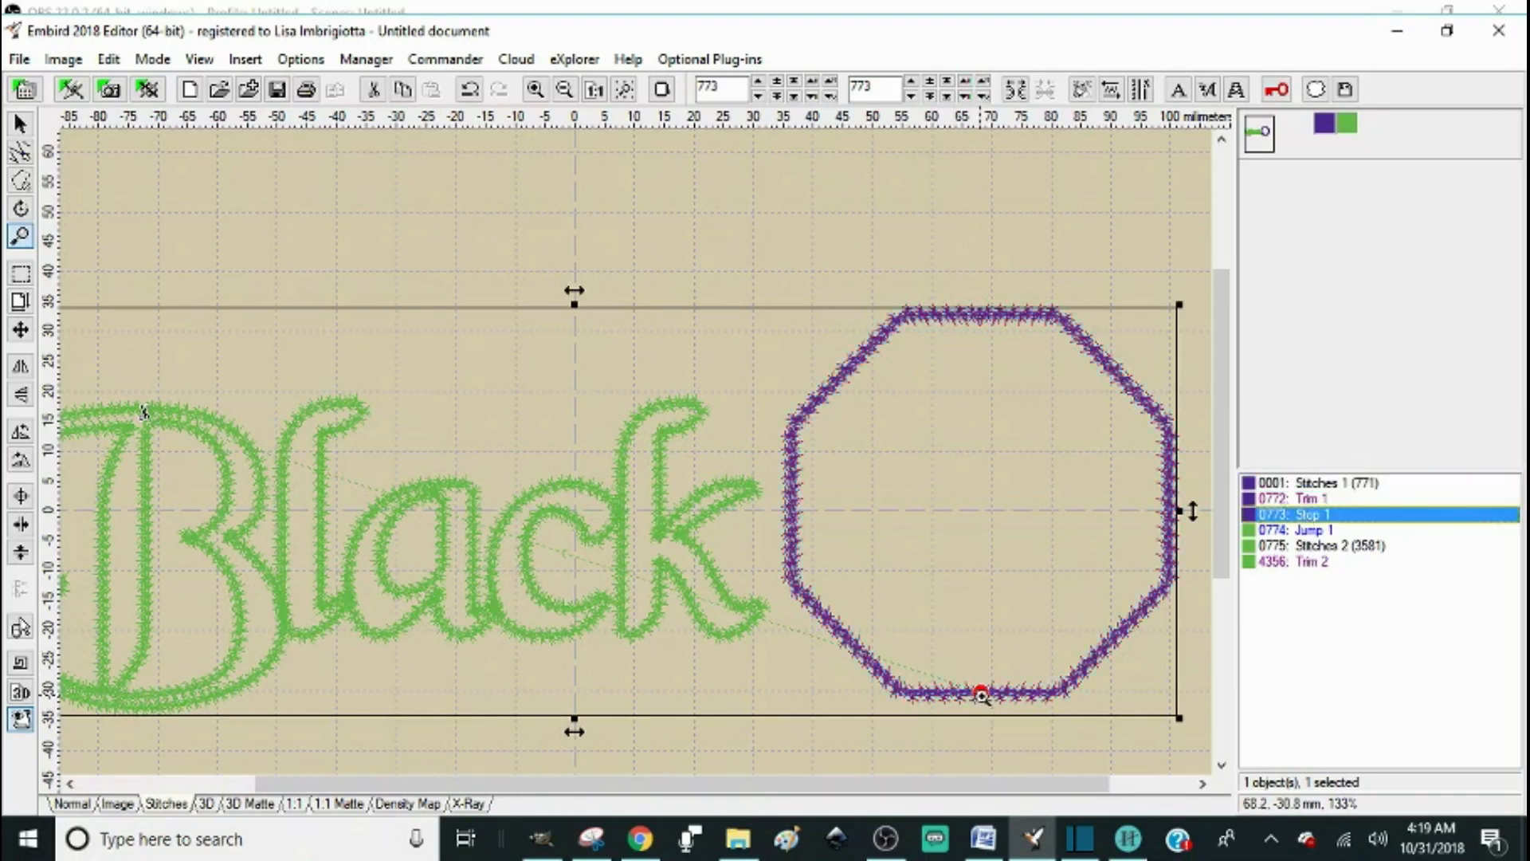
pyautogui.click(1310, 532)
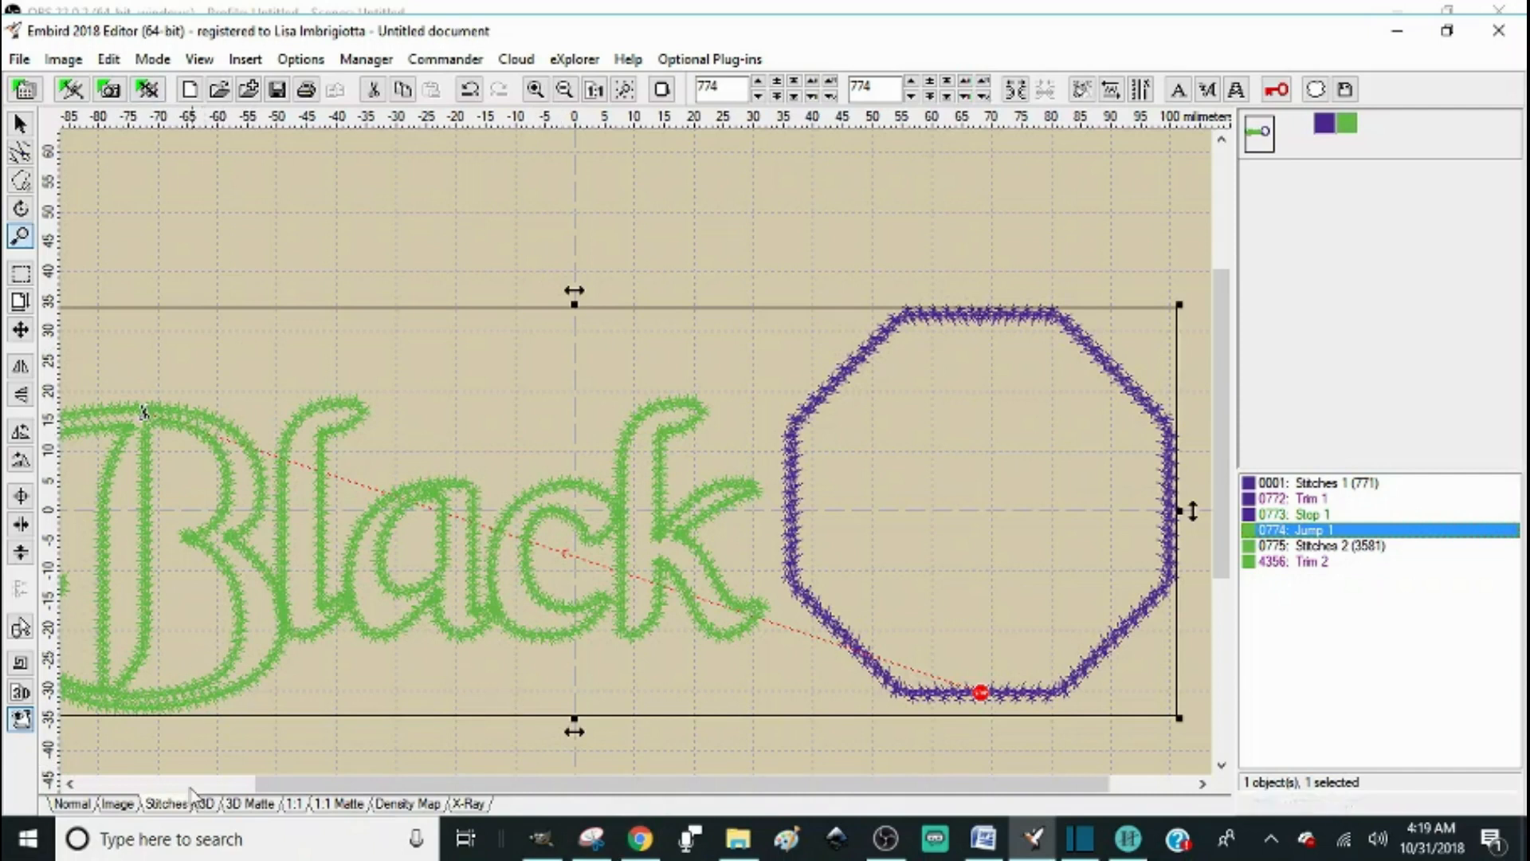
pyautogui.click(208, 805)
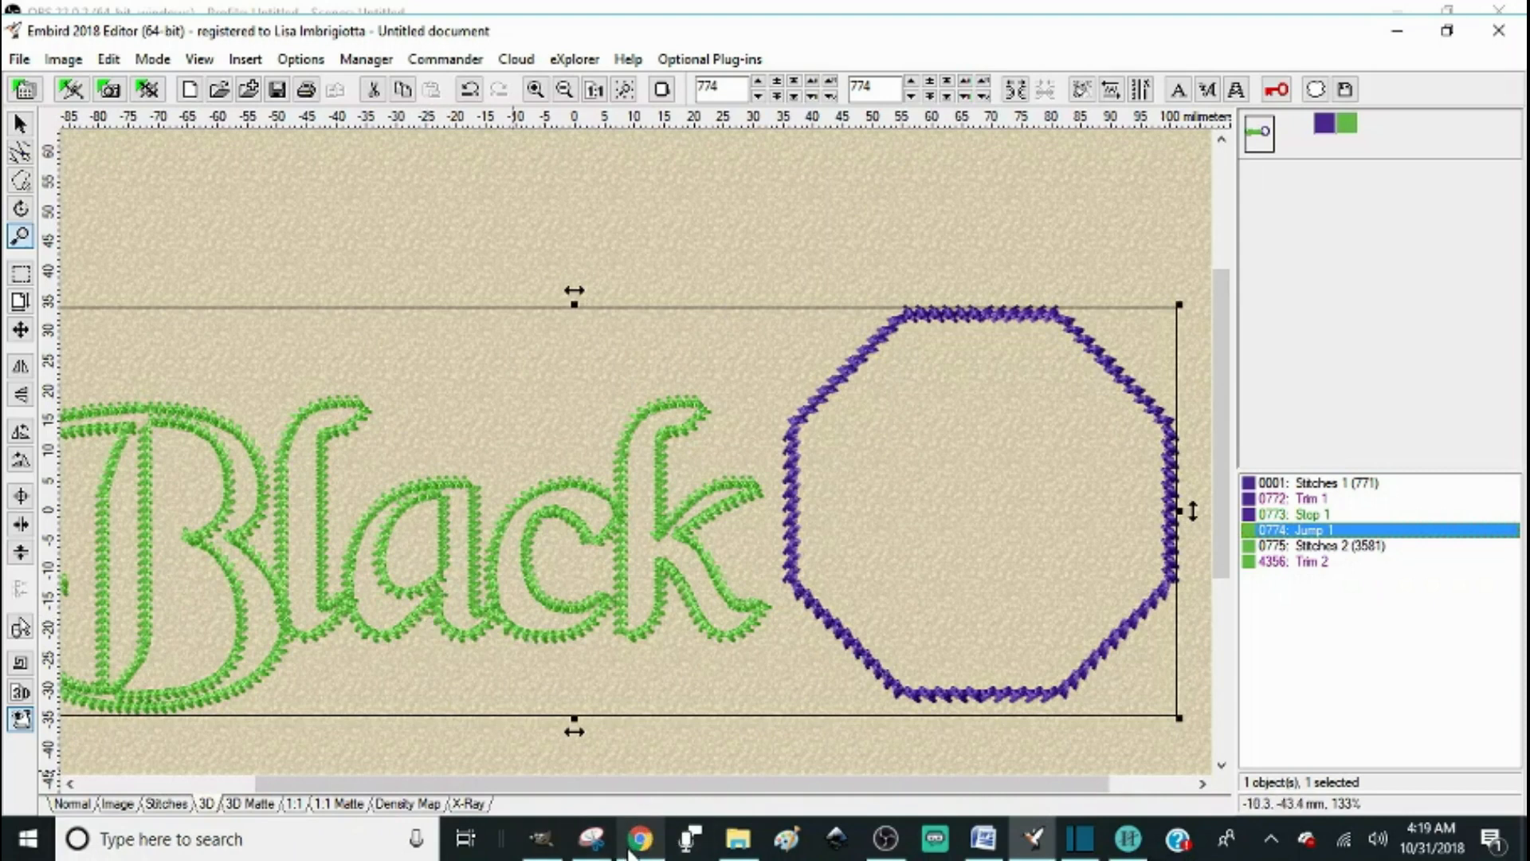
pyautogui.moveTo(630, 856)
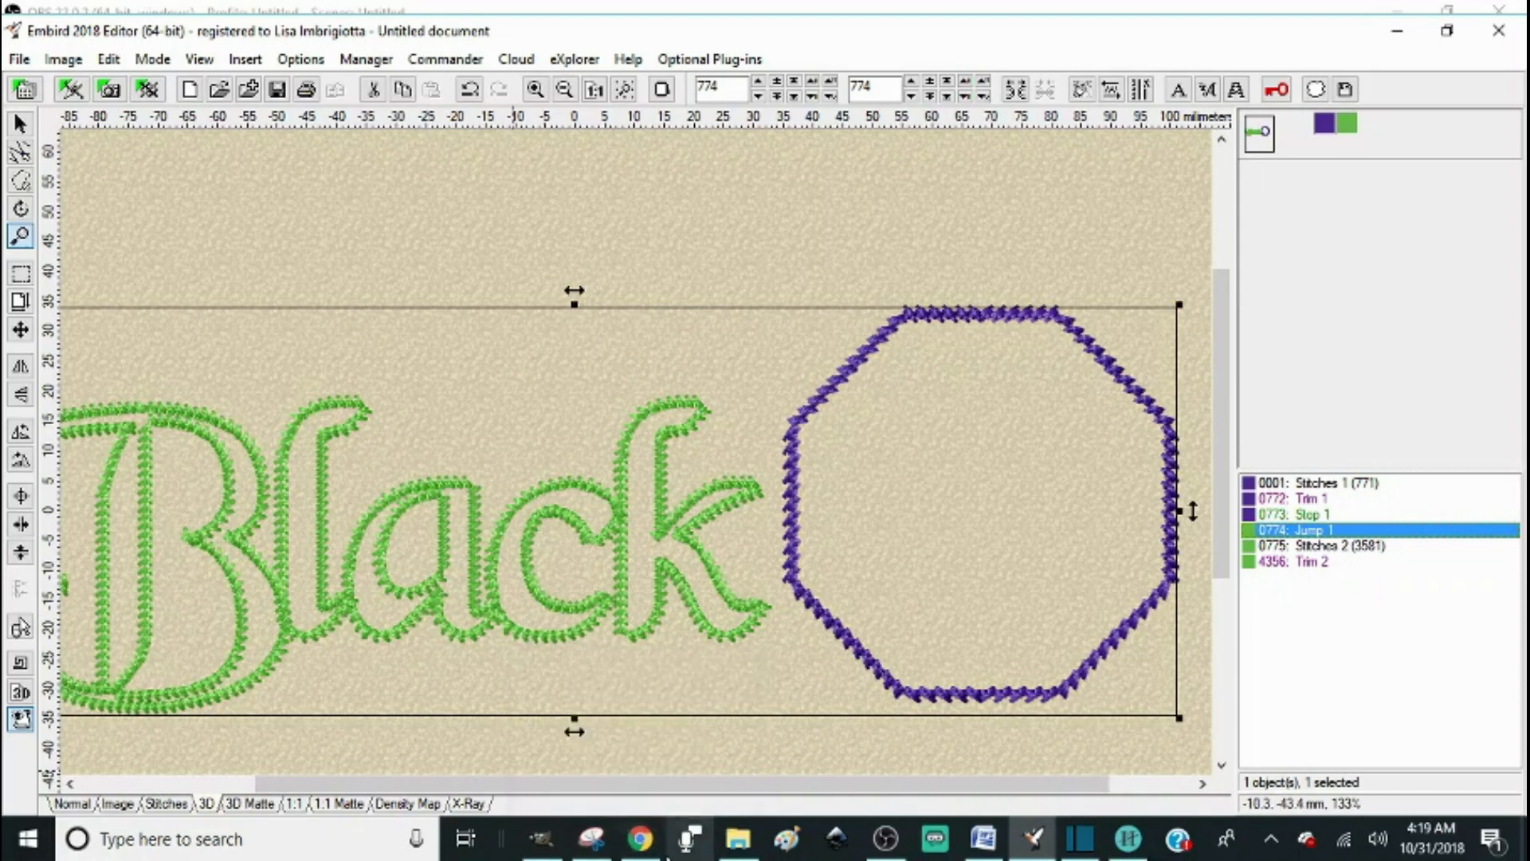